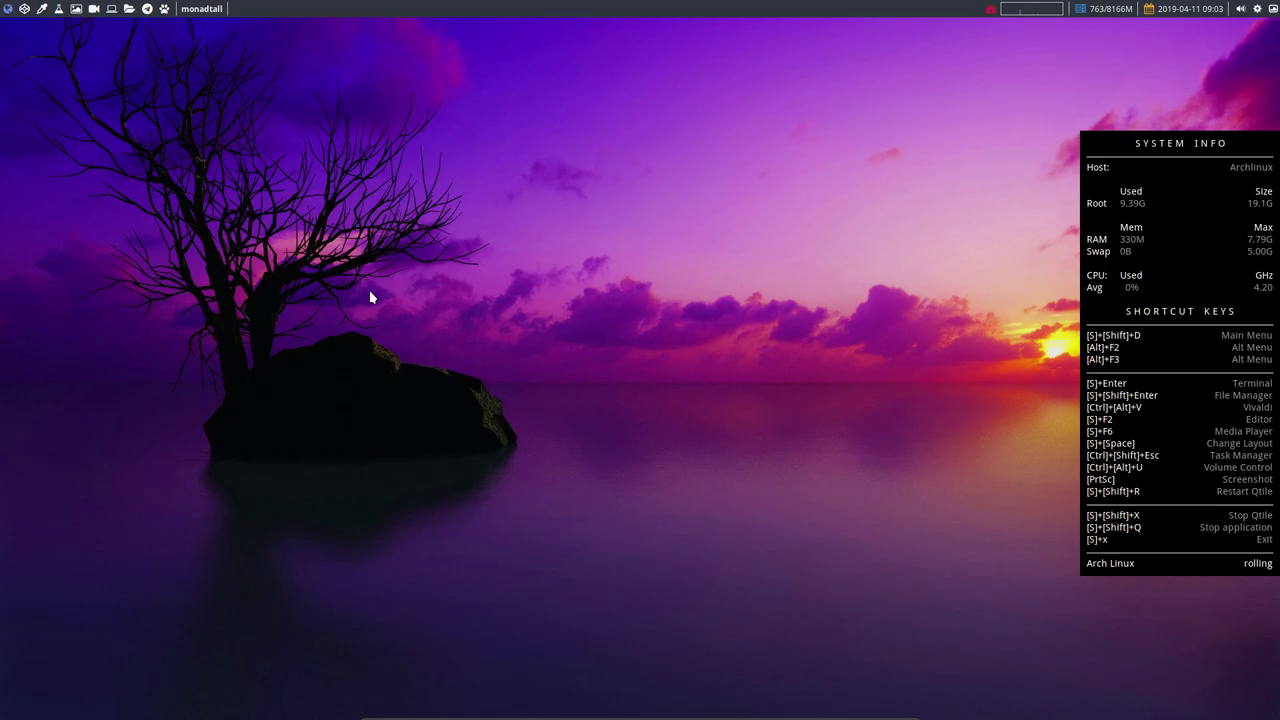
Open a urxvt terminal, run neofetch, and open Thunar beside it at /home/erik
key("super+Return")
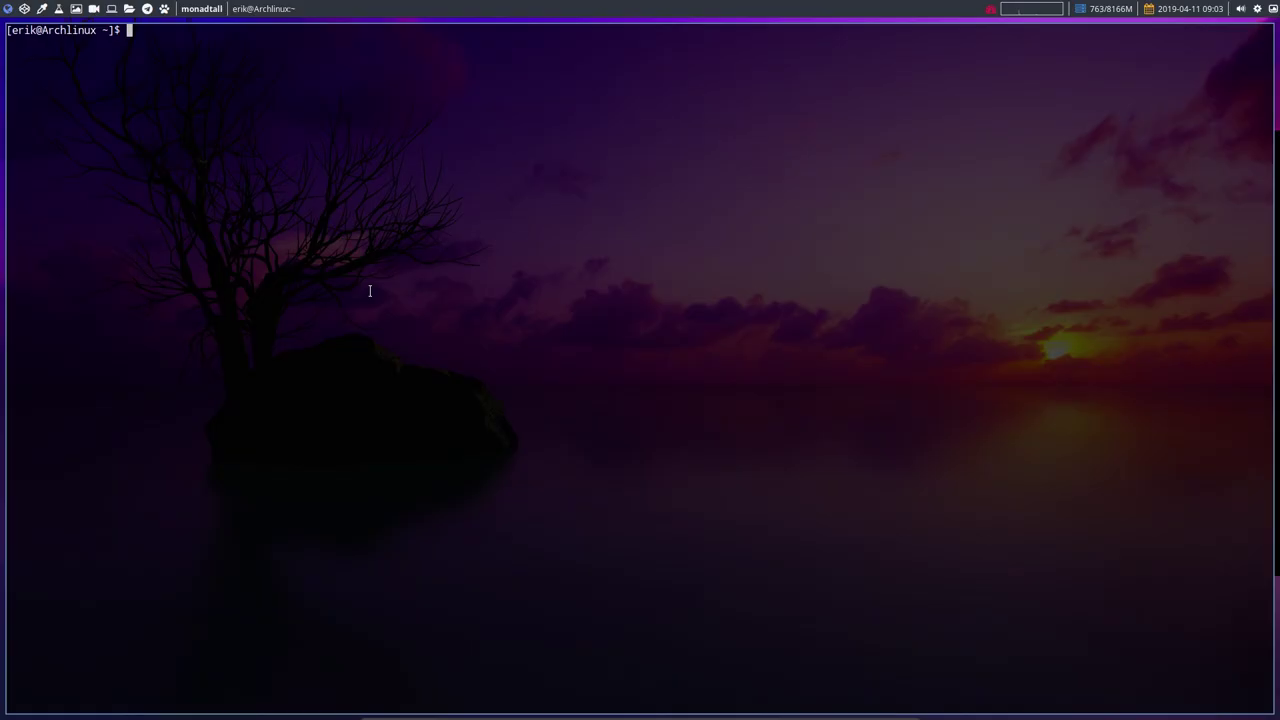
type("neofetch")
key("Return")
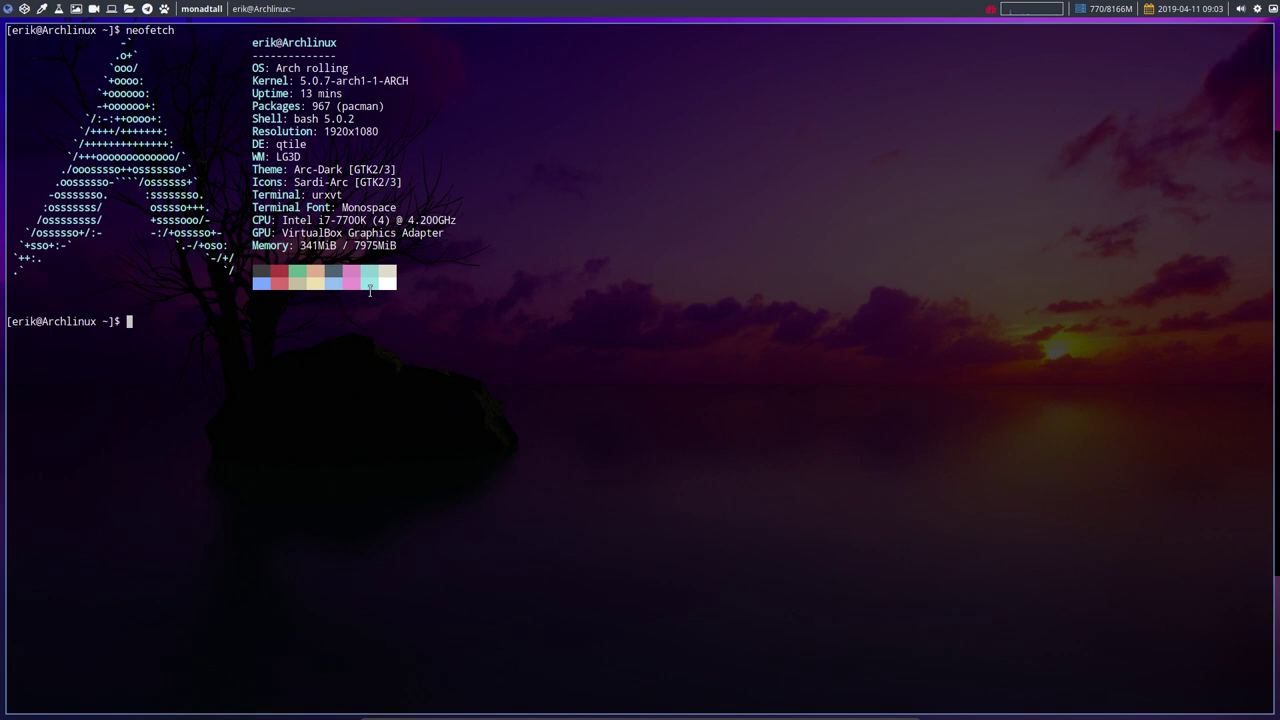
key("super+shift+Return")
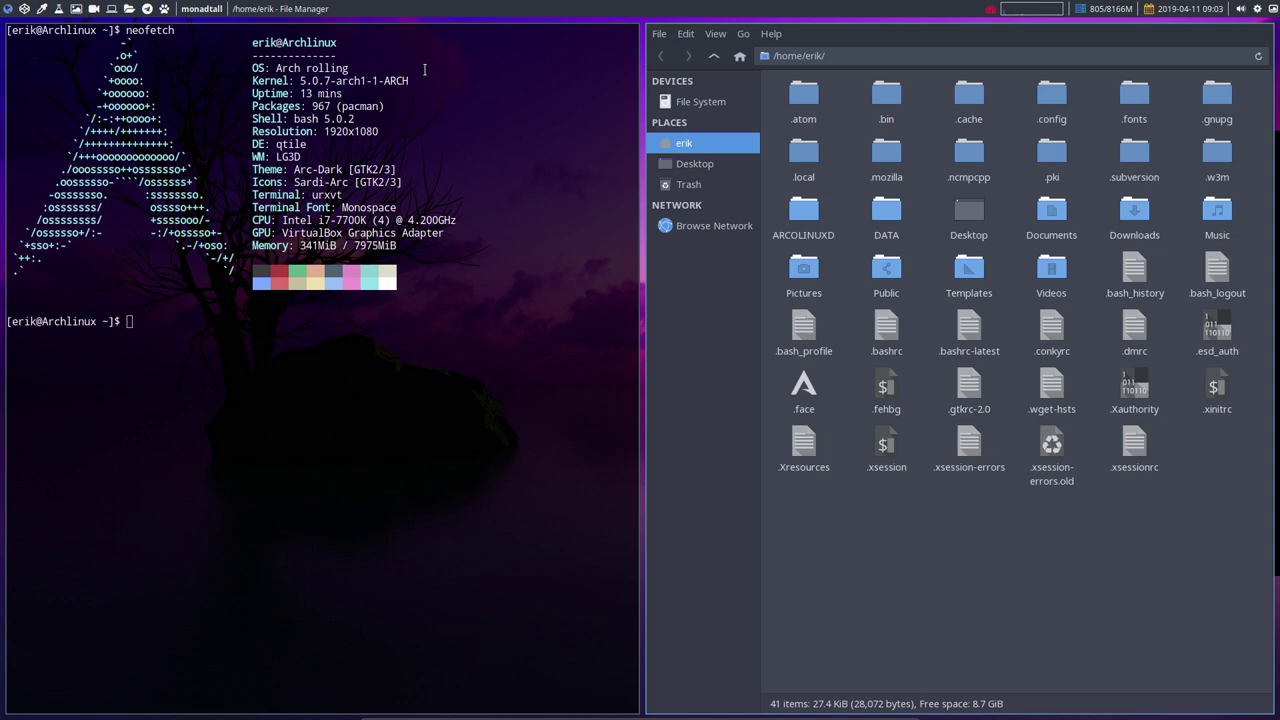
Highlight 'Arch rolling' in the neofetch system summary
left_click_drag(349, 68, 277, 68)
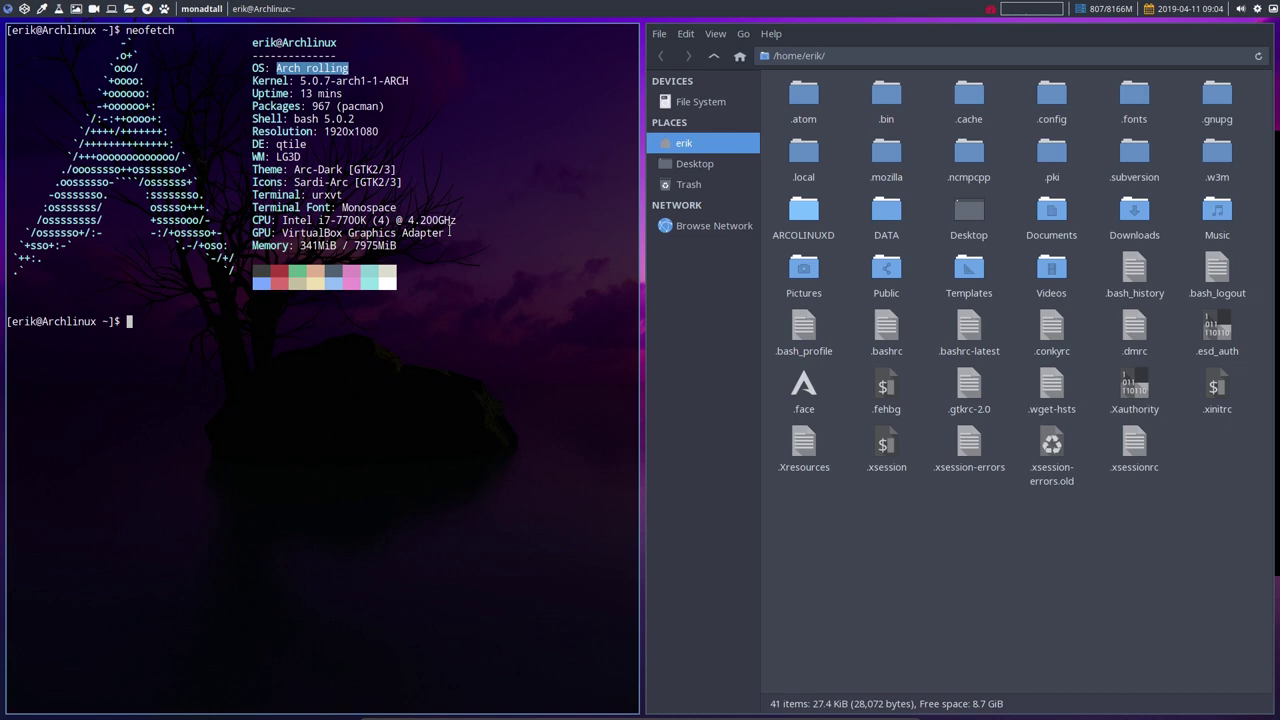
Close the terminal and Thunar, then search Google for 'office wps' in Firefox
key("super+shift+q")
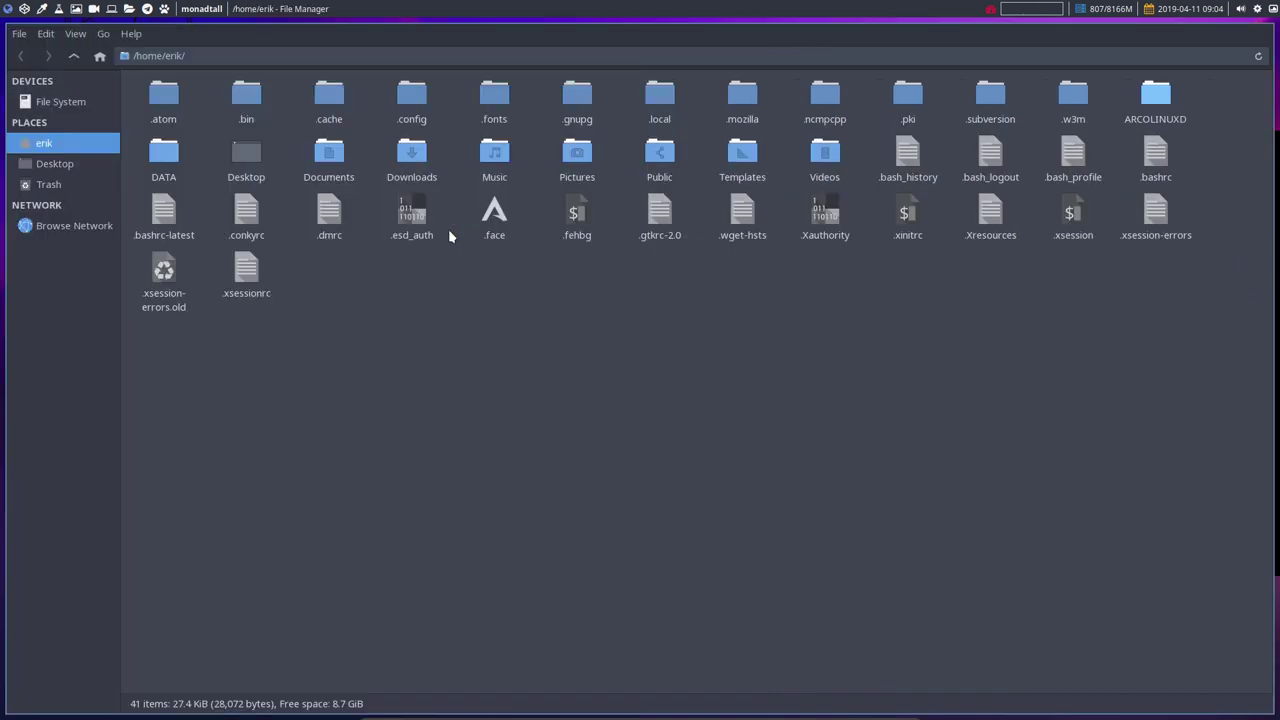
key("super+shift+q")
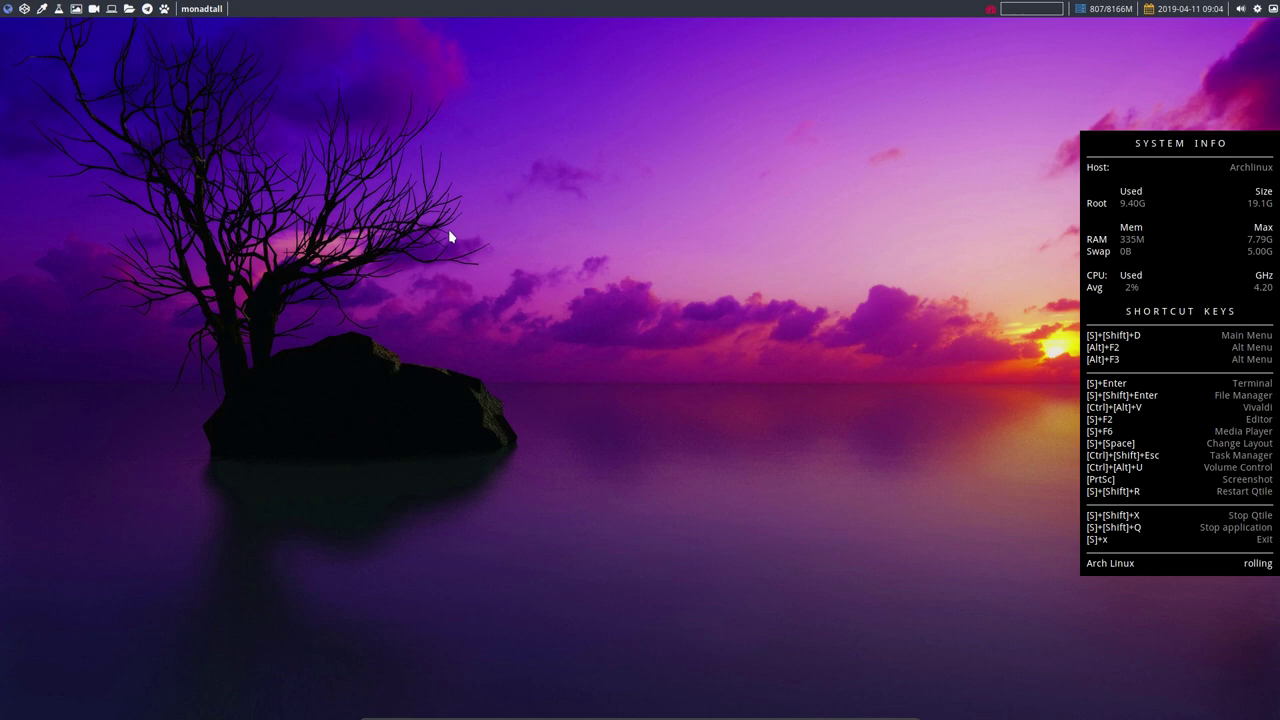
key("ctrl+alt+f")
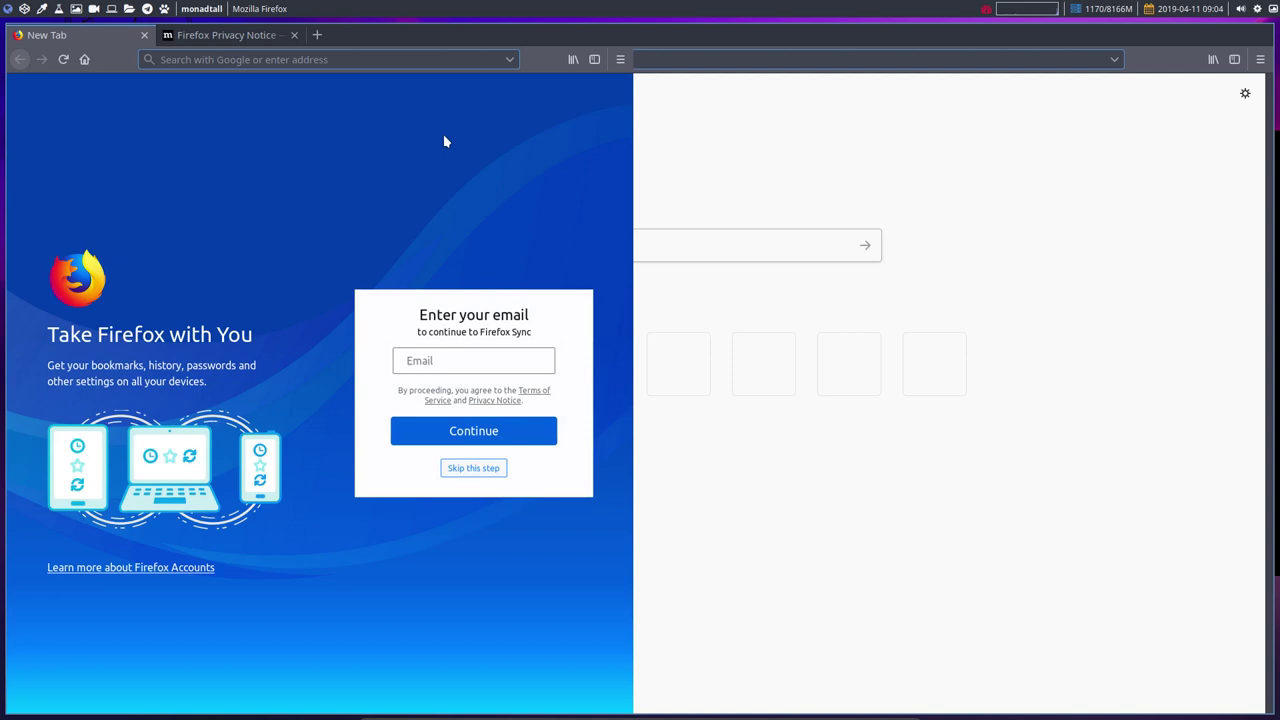
left_click(220, 59)
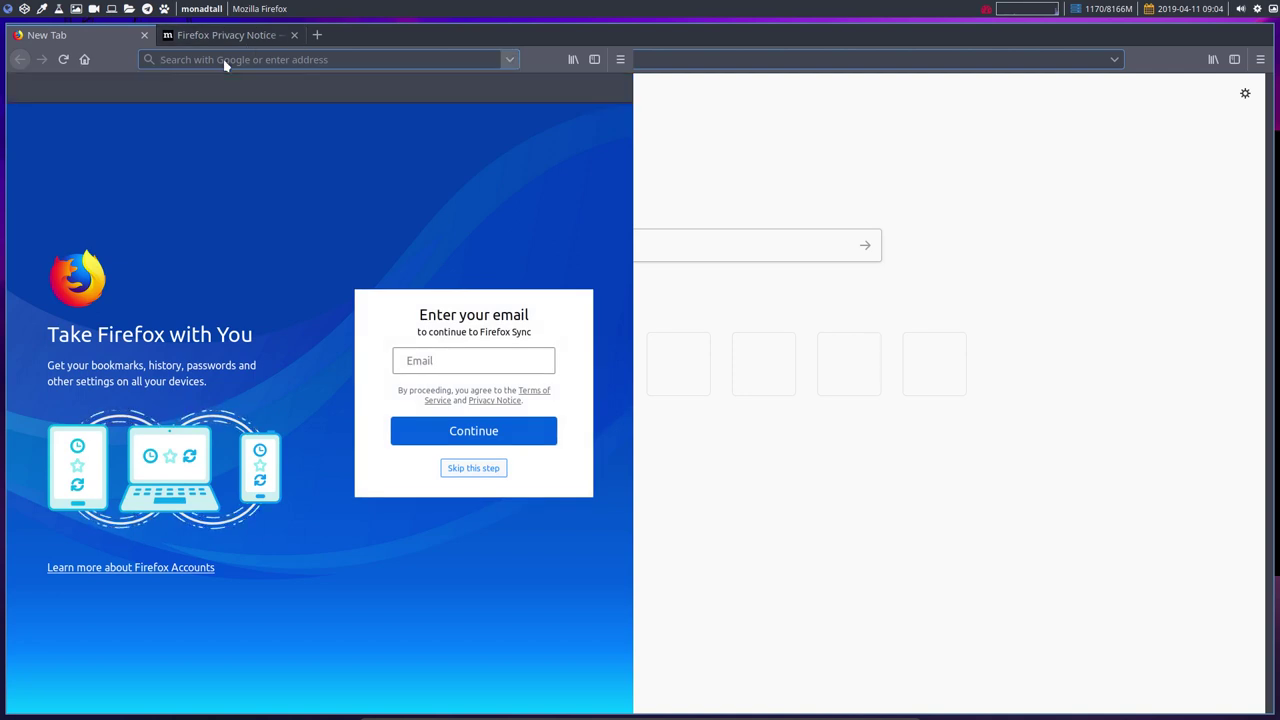
type("office wps")
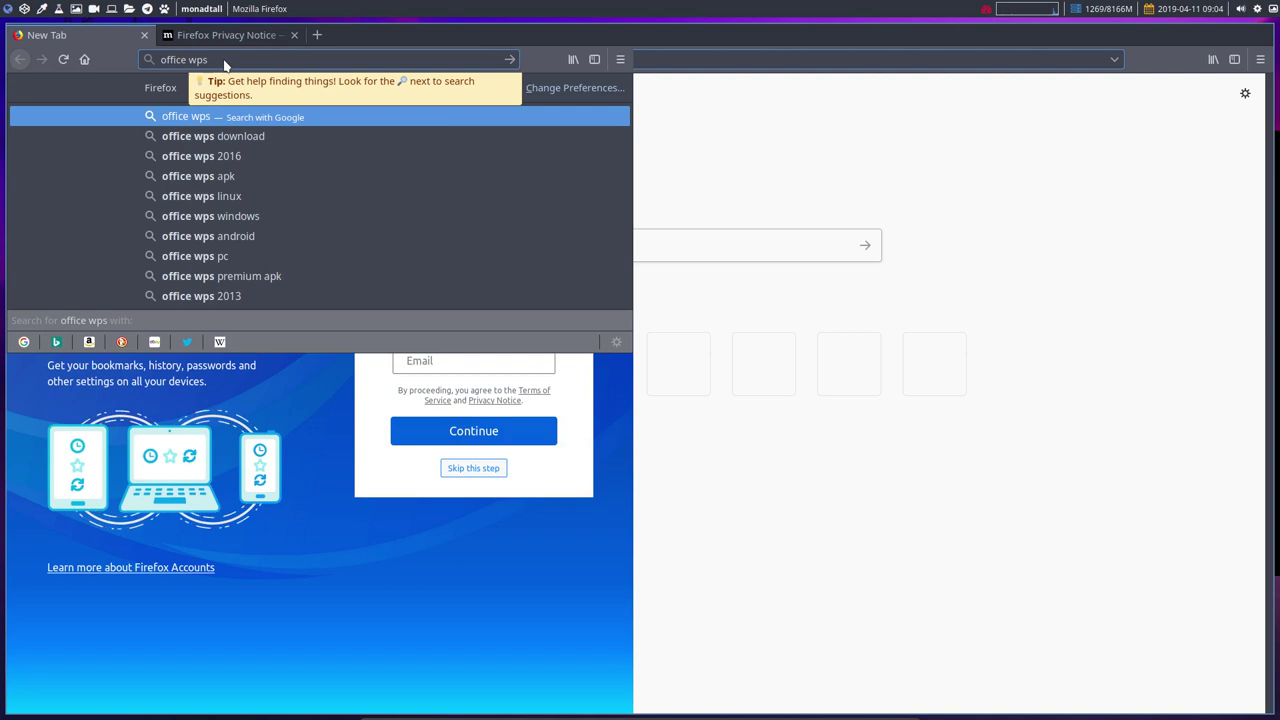
key("Return")
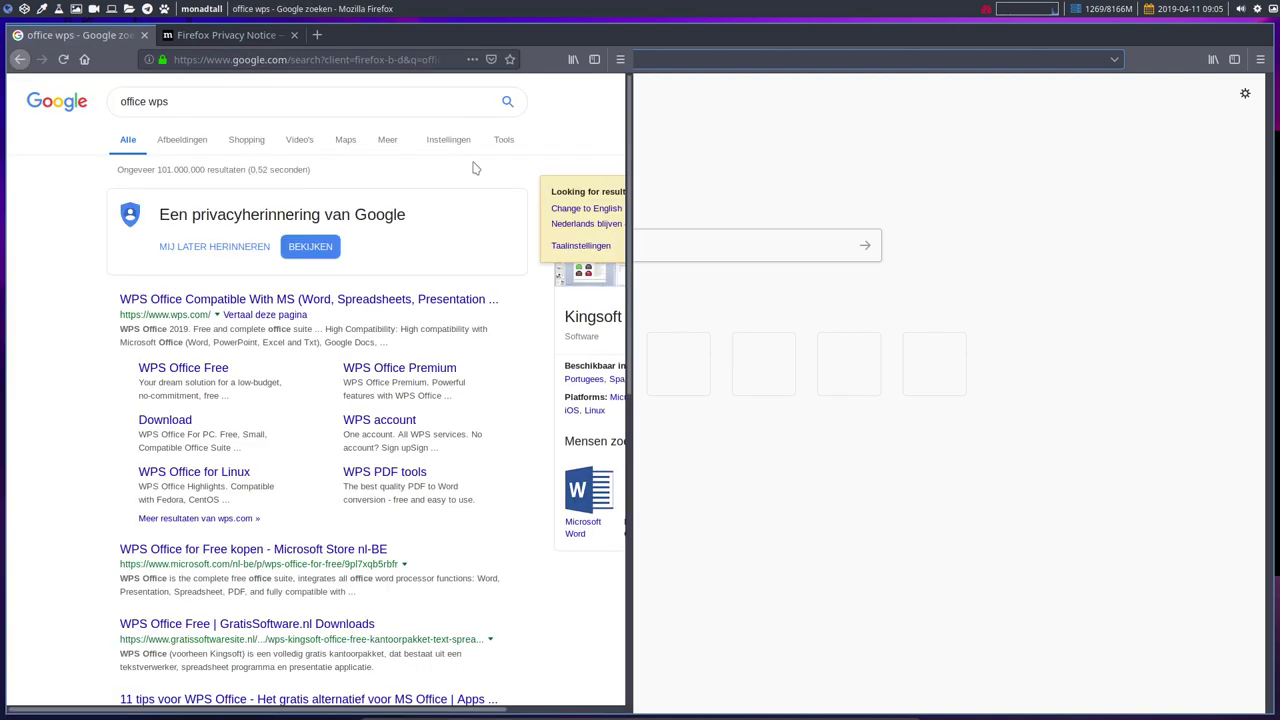
Quit Firefox, confirming that both tabs should close
key("ctrl+q")
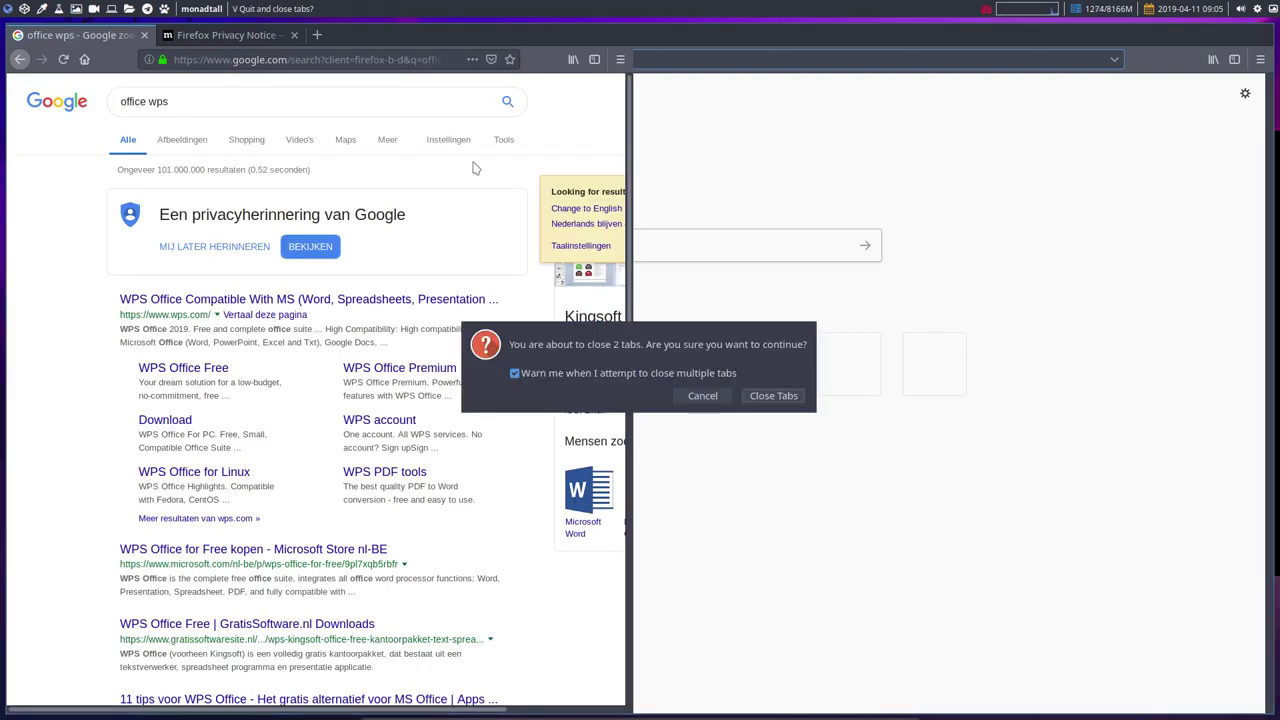
left_click(692, 372)
left_click(762, 398)
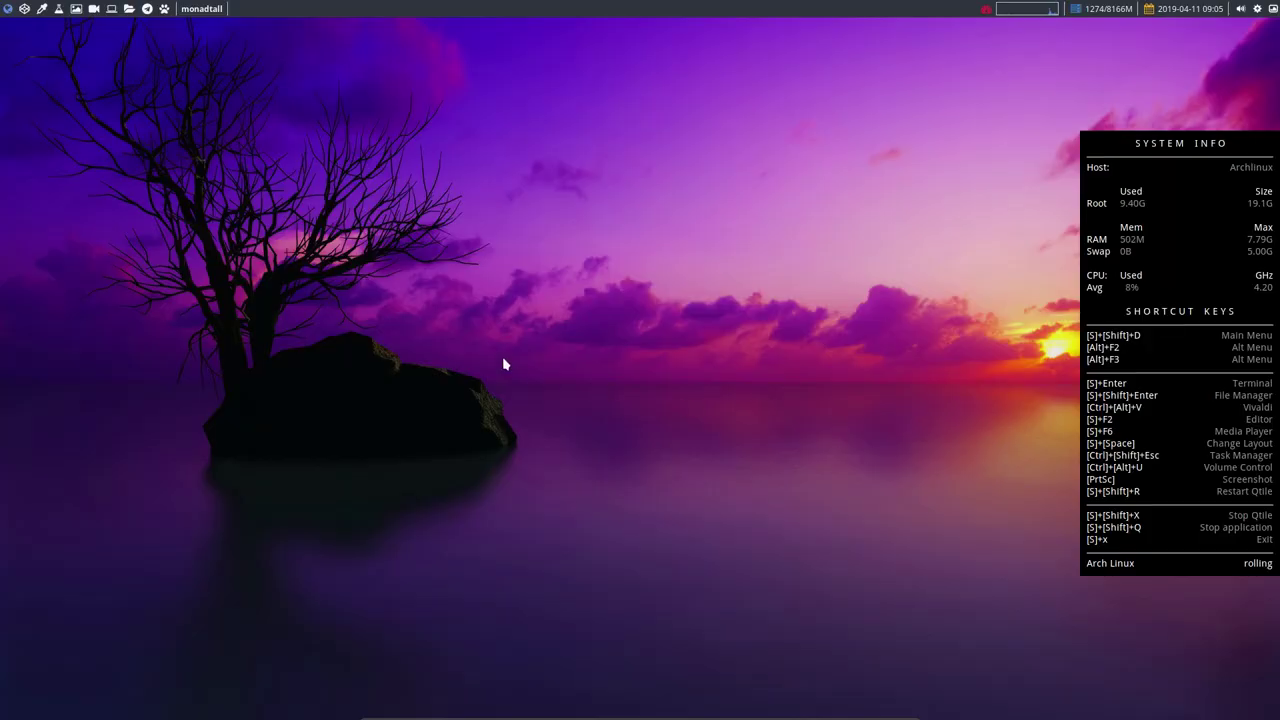
Relaunch Firefox, search Google for 'wps office', and open the wps.com result
key("super+w")
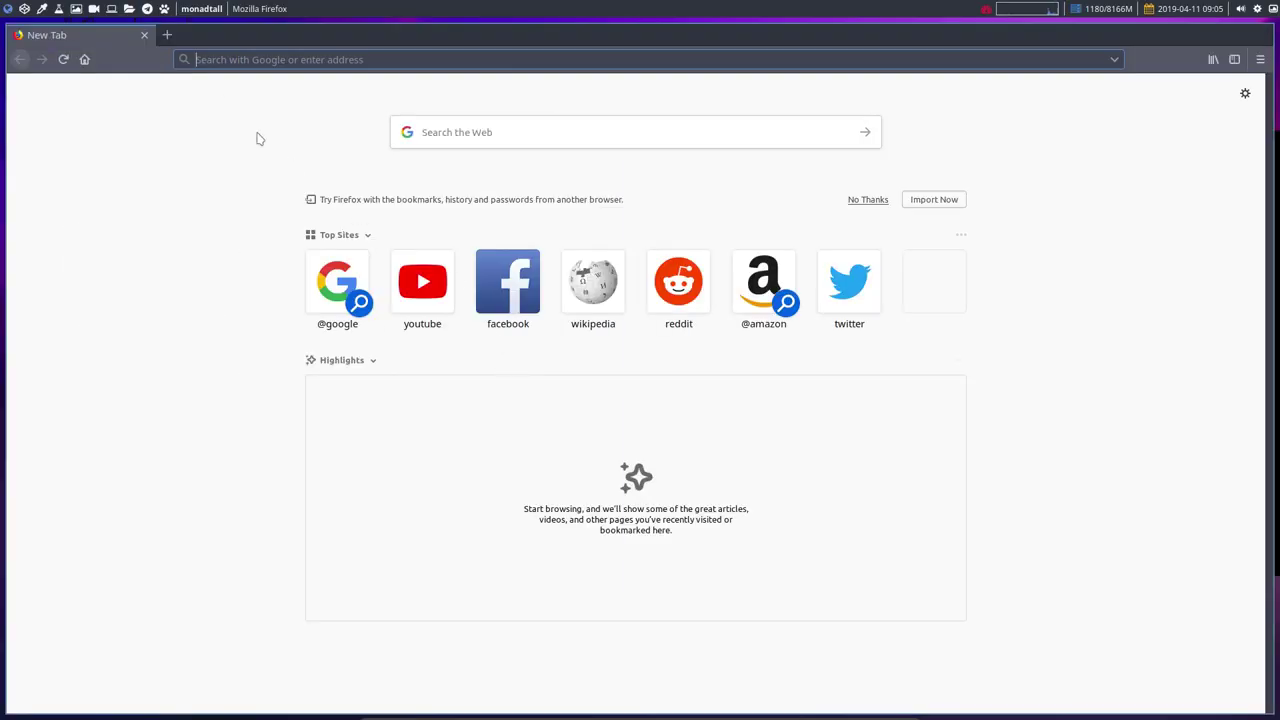
type("wps o")
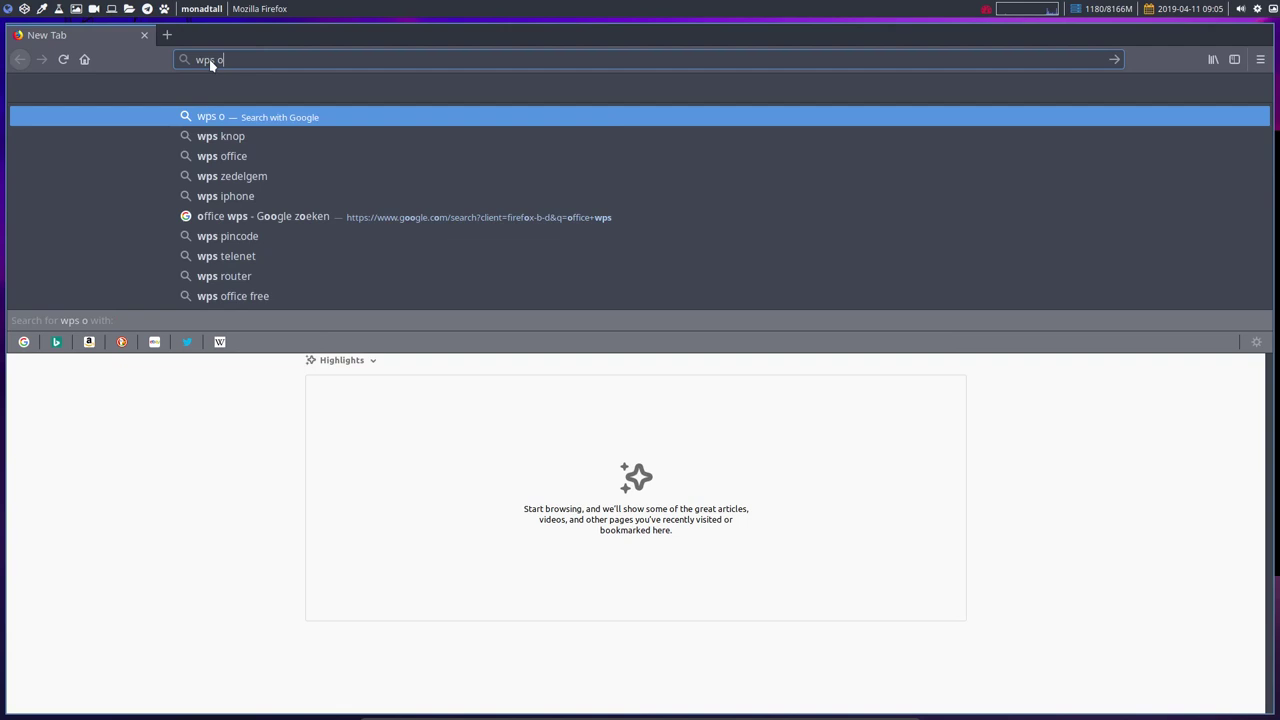
type("ffice")
key("Return")
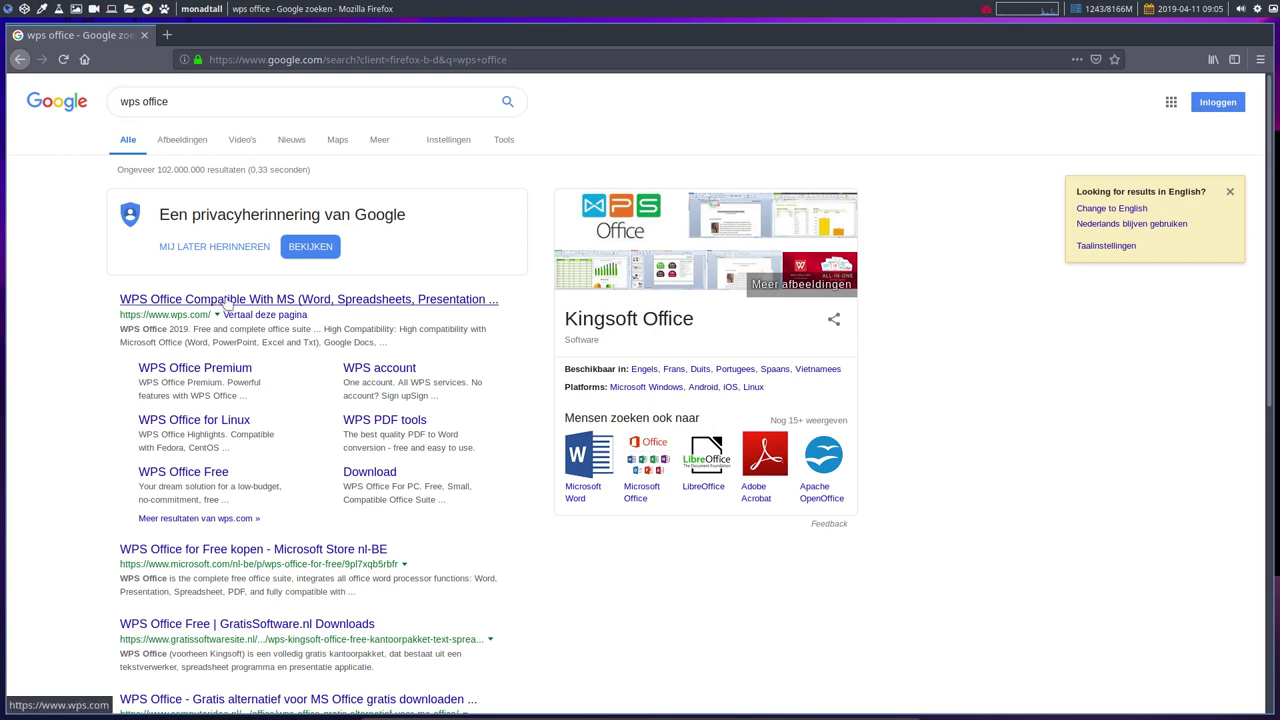
left_click(233, 299)
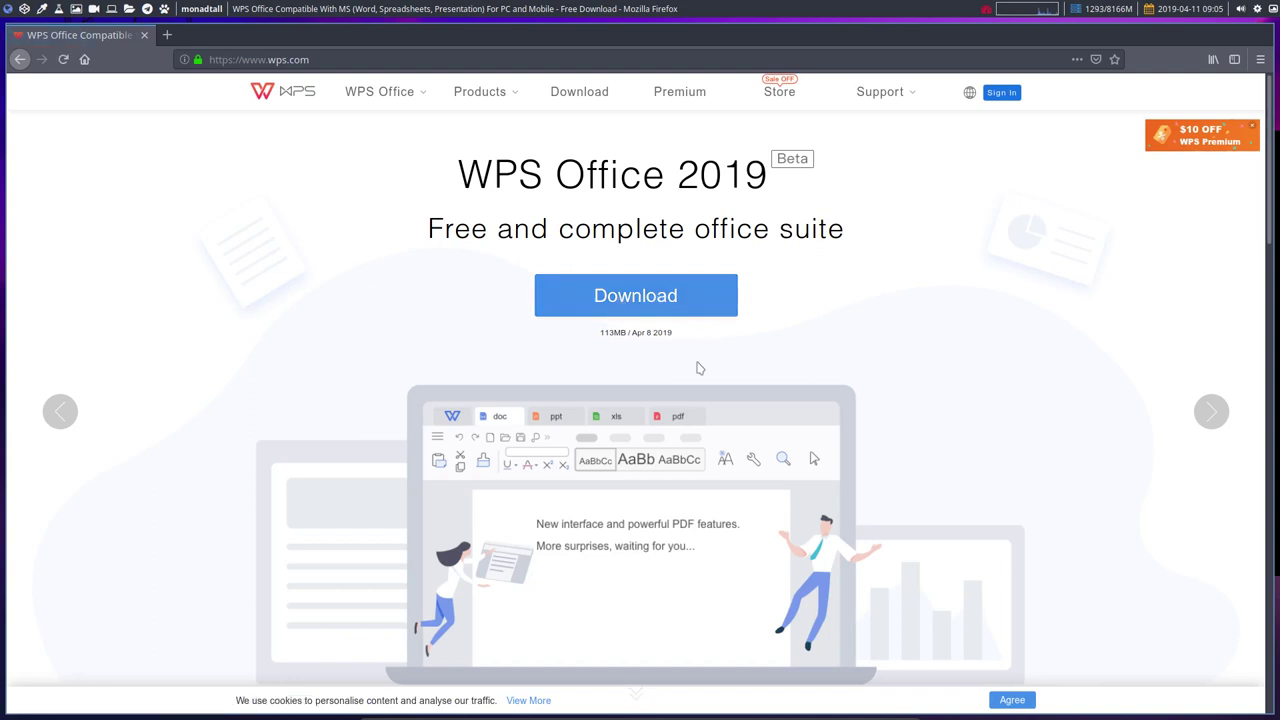
Scroll the wps.com home page, start the WPS Office 2019 download, and cancel the Windows installer
scroll(985, 384, "down", 3)
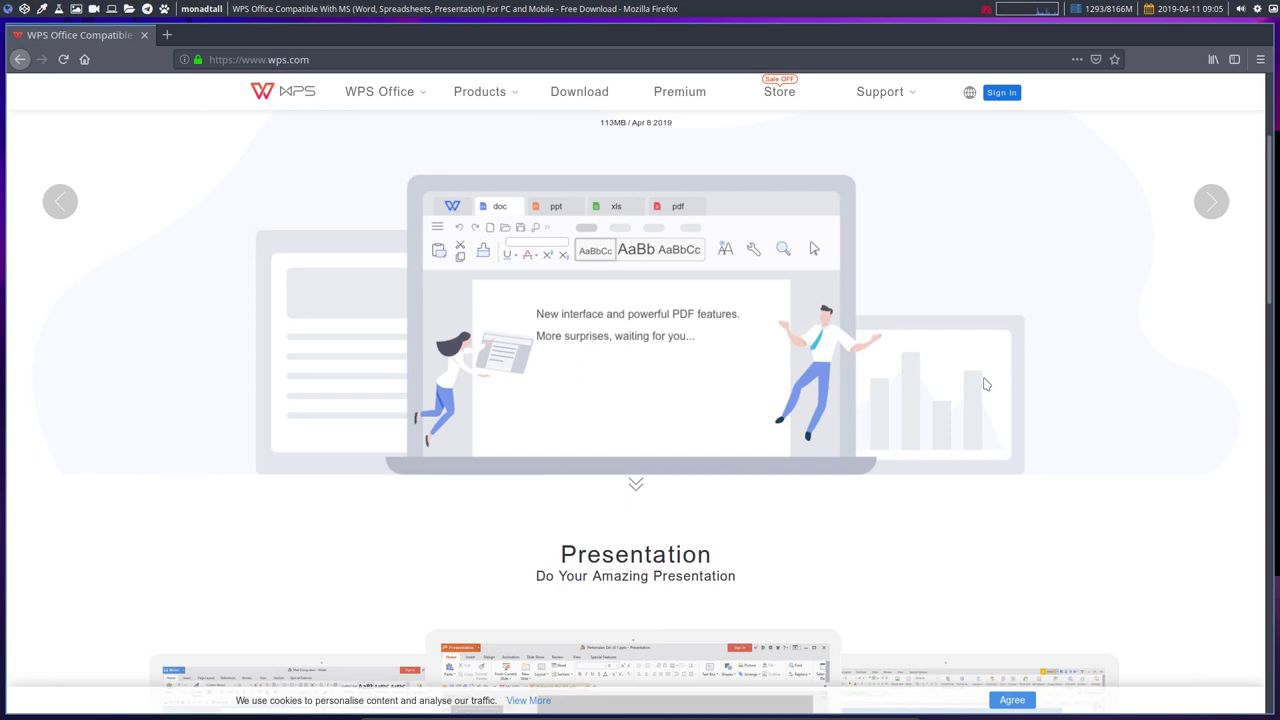
scroll(986, 380, "down", 5)
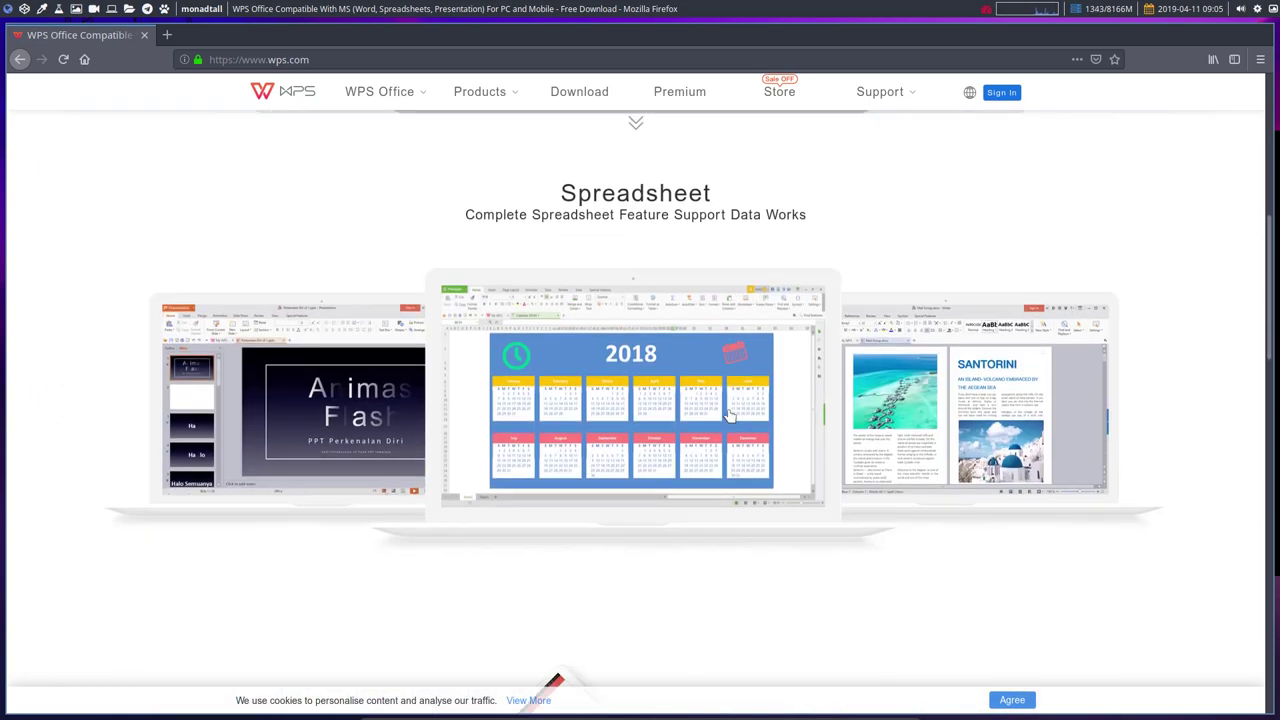
scroll(730, 416, "down", 3)
scroll(730, 416, "down", 2)
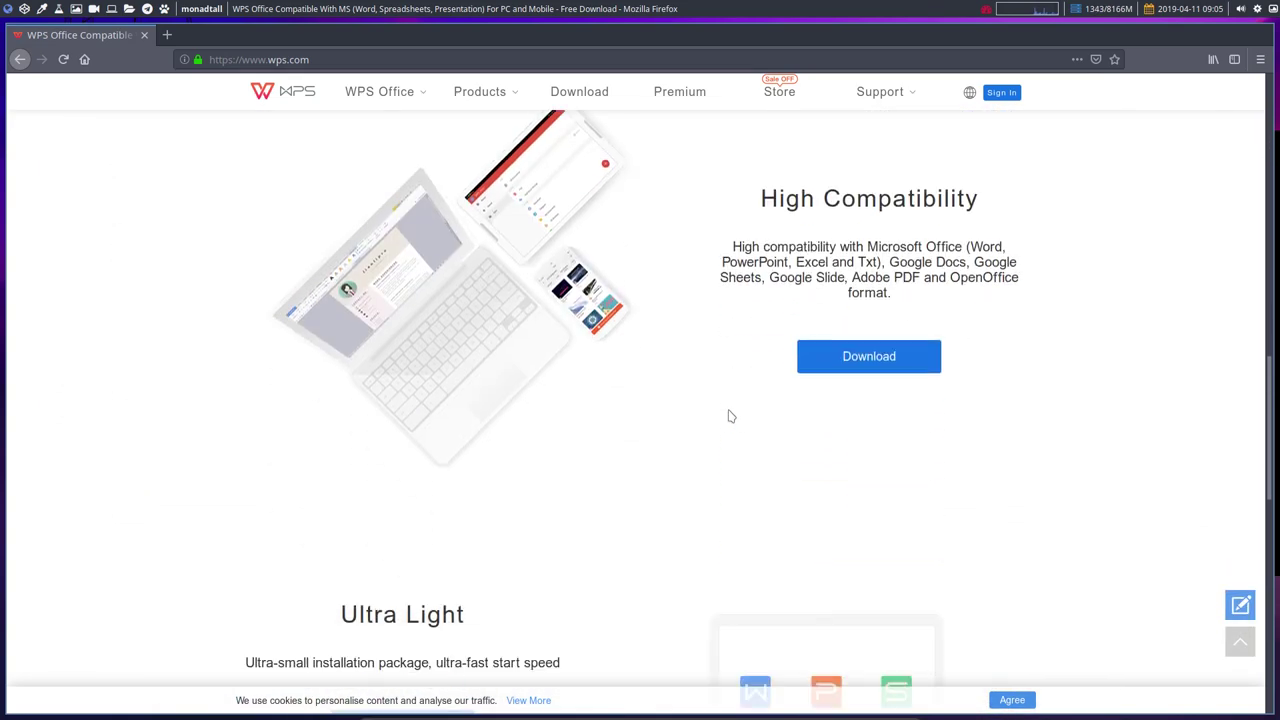
scroll(650, 416, "down", 3)
scroll(551, 416, "down", 2)
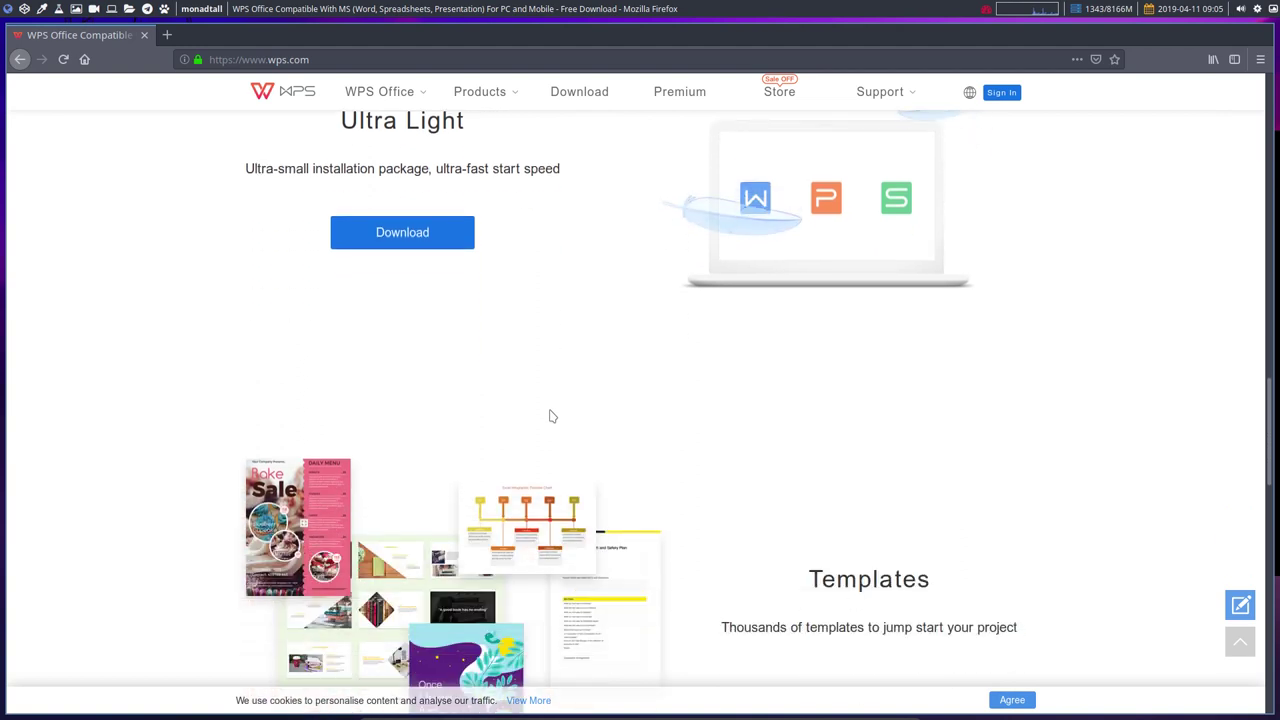
scroll(551, 416, "down", 4)
scroll(551, 416, "down", 3)
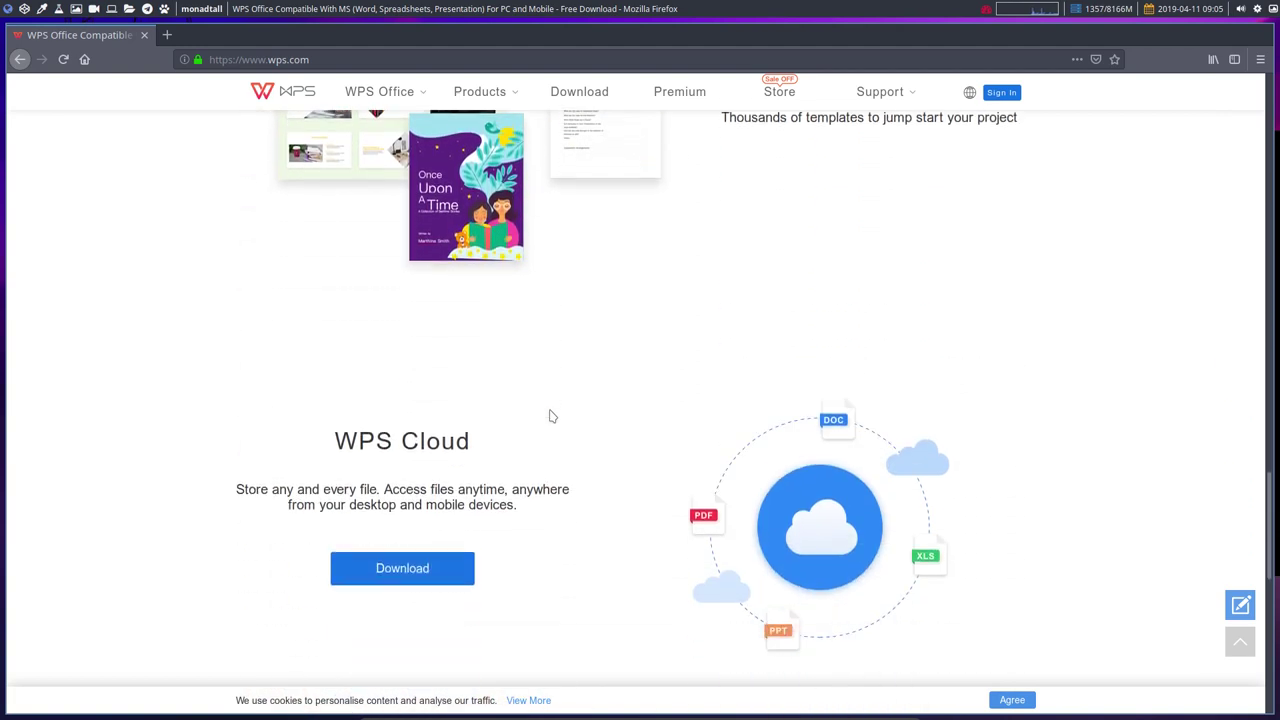
scroll(551, 416, "down", 5)
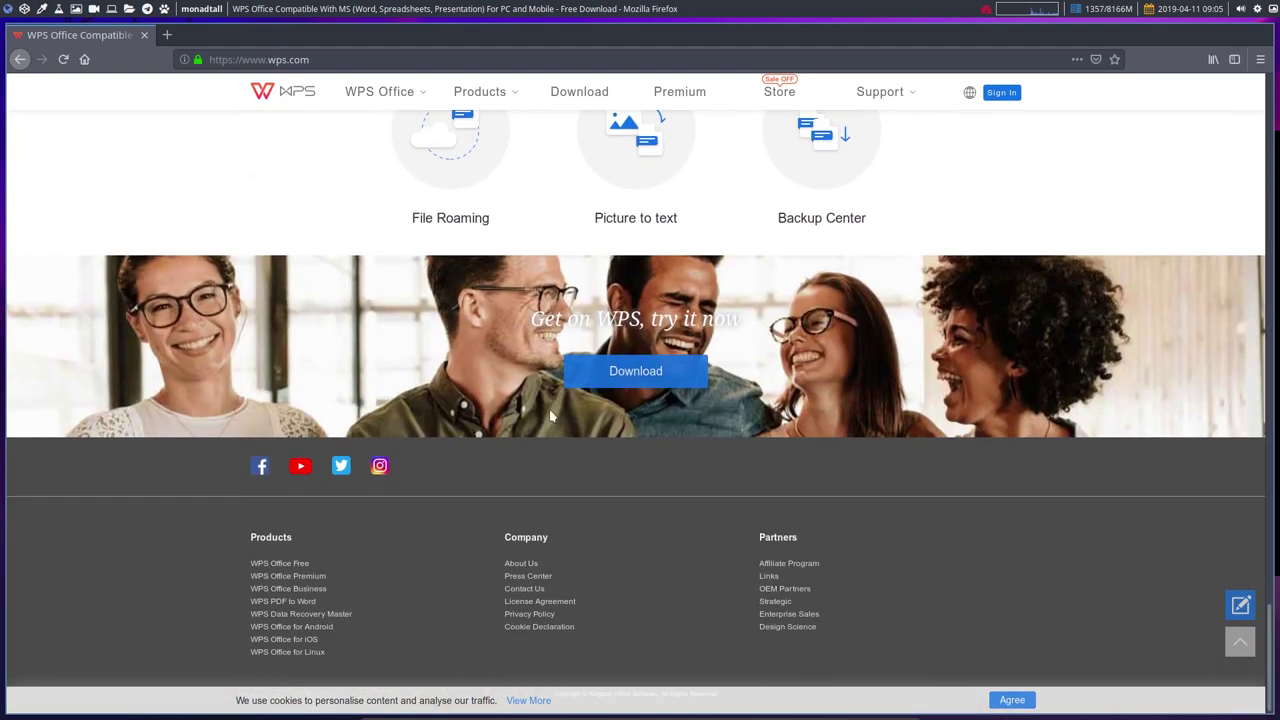
scroll(551, 416, "up", 20)
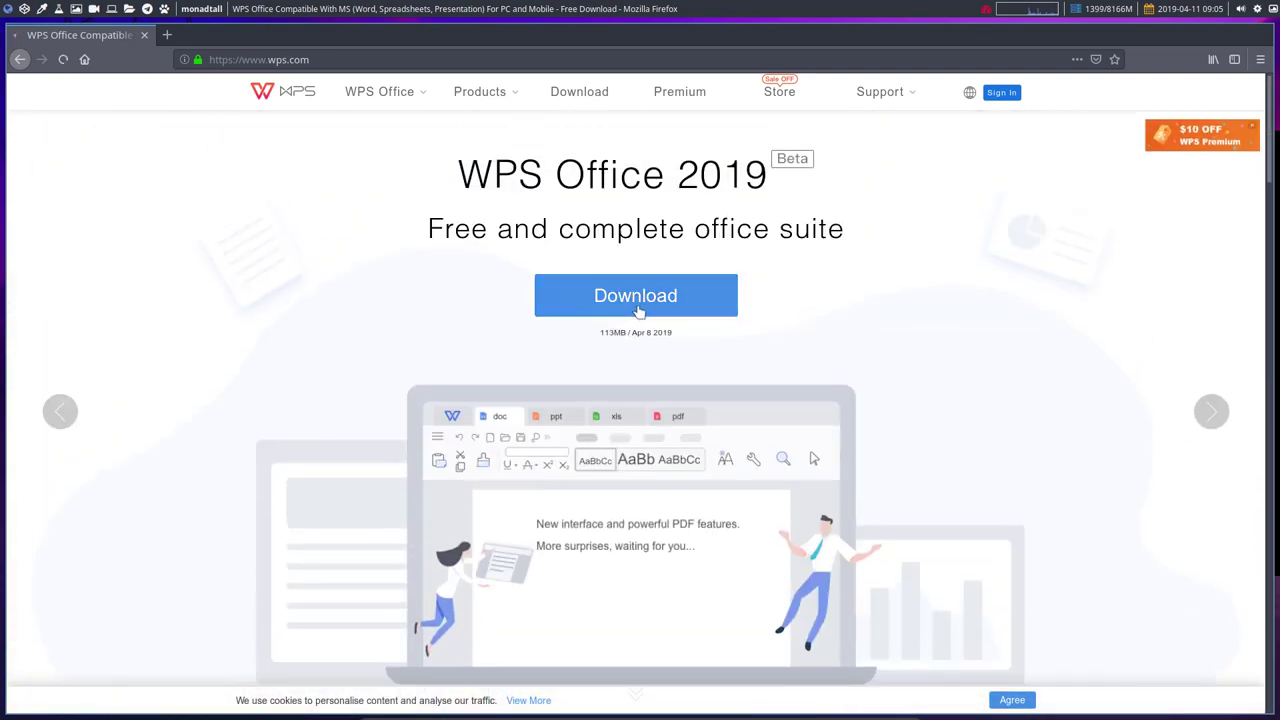
left_click(636, 316)
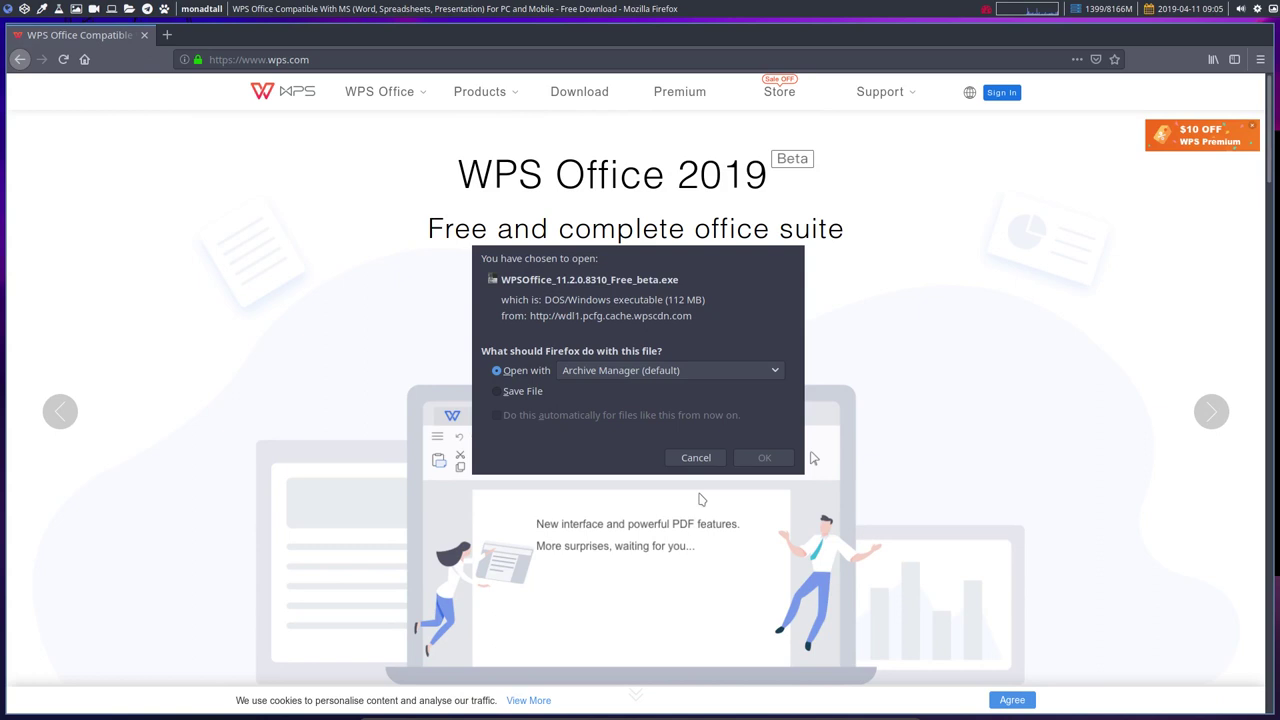
left_click(696, 457)
Go to the wps.com download page and open the WPS Office for Linux page
left_click(579, 91)
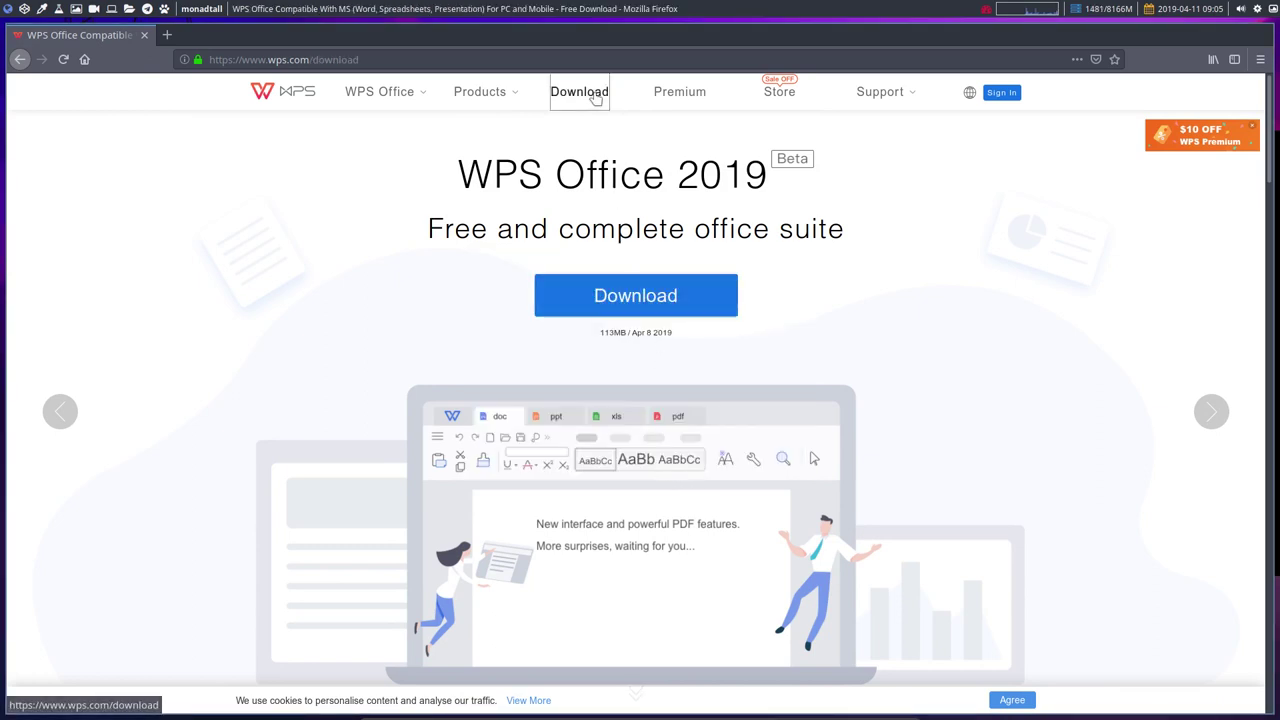
scroll(629, 486, "down", 5)
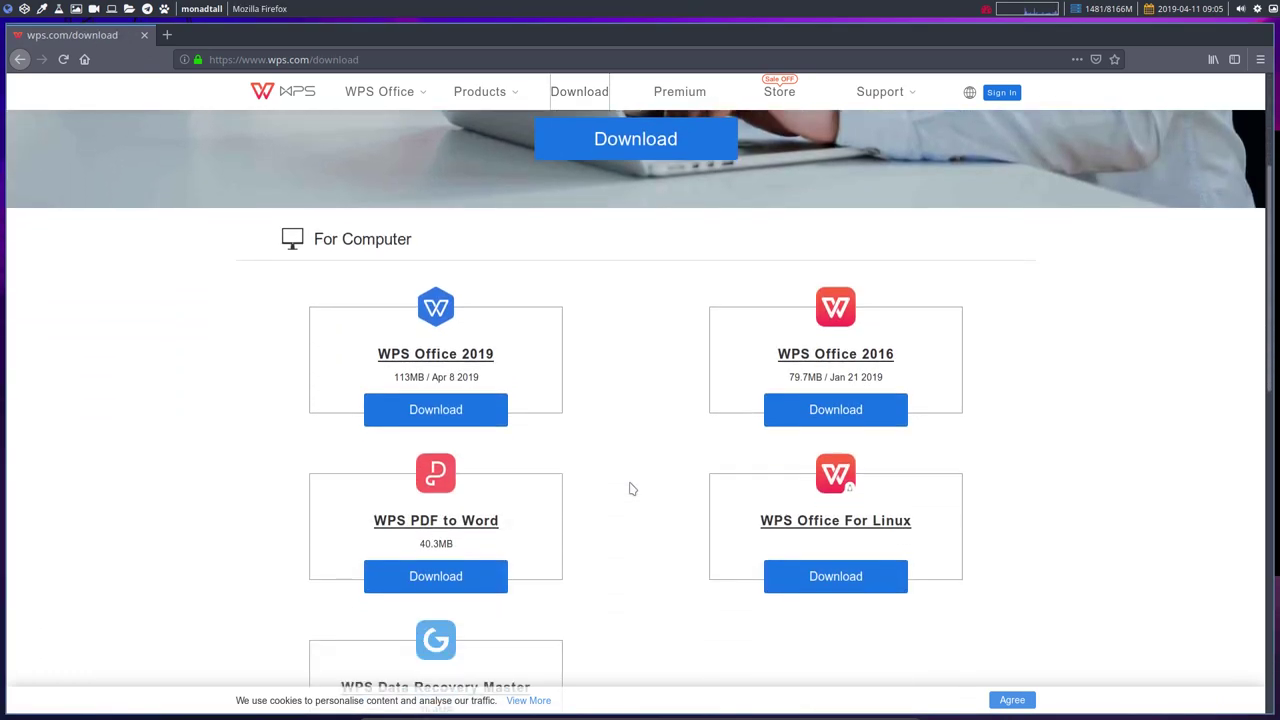
scroll(361, 483, "down", 10)
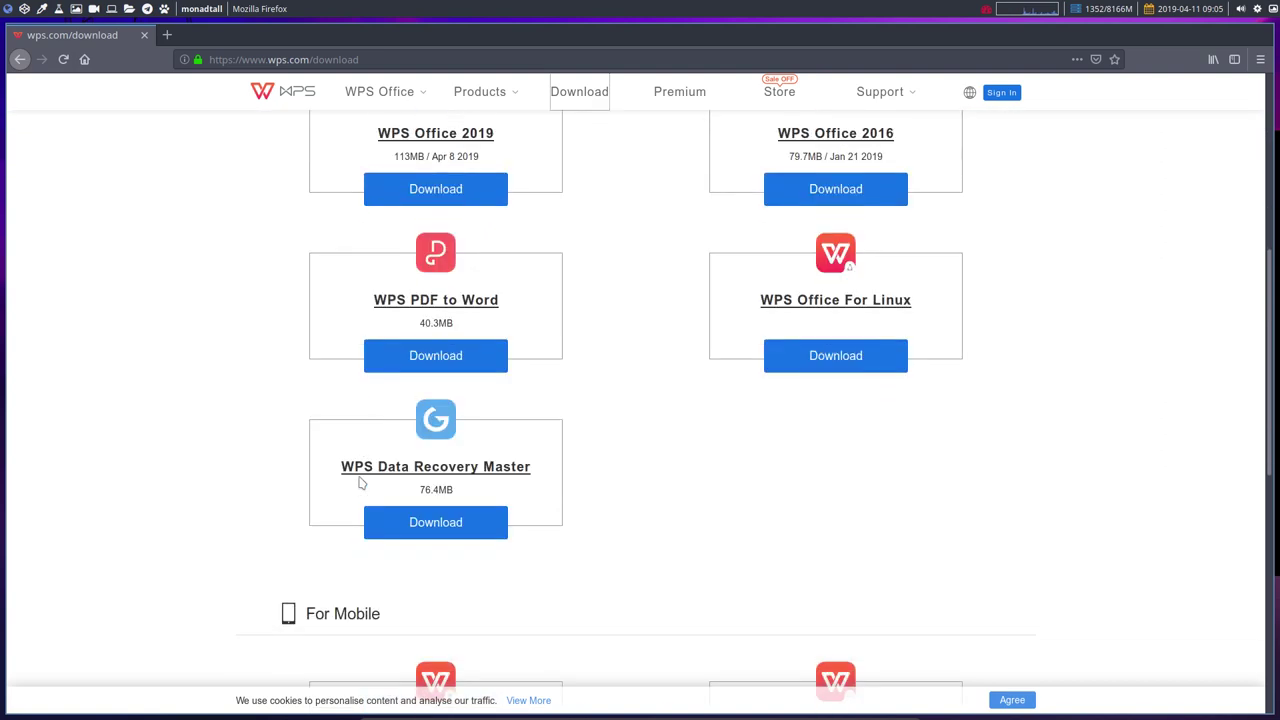
scroll(361, 483, "down", 3)
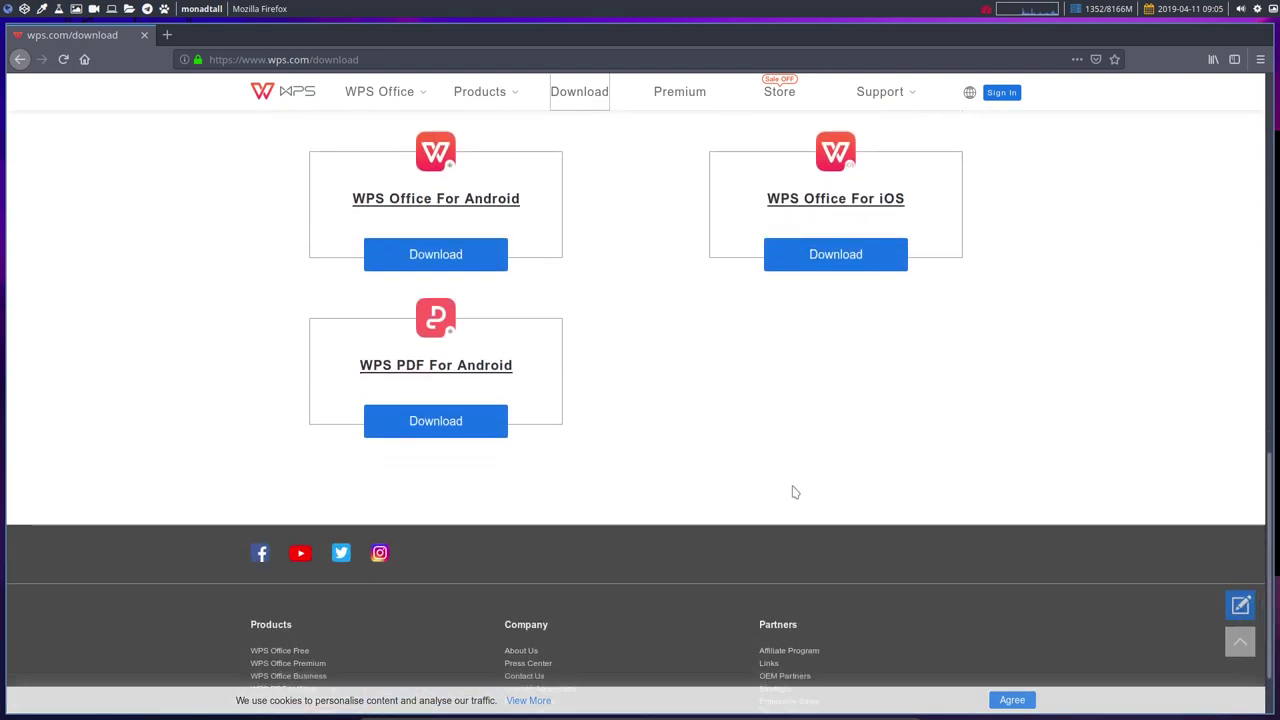
scroll(780, 490, "up", 10)
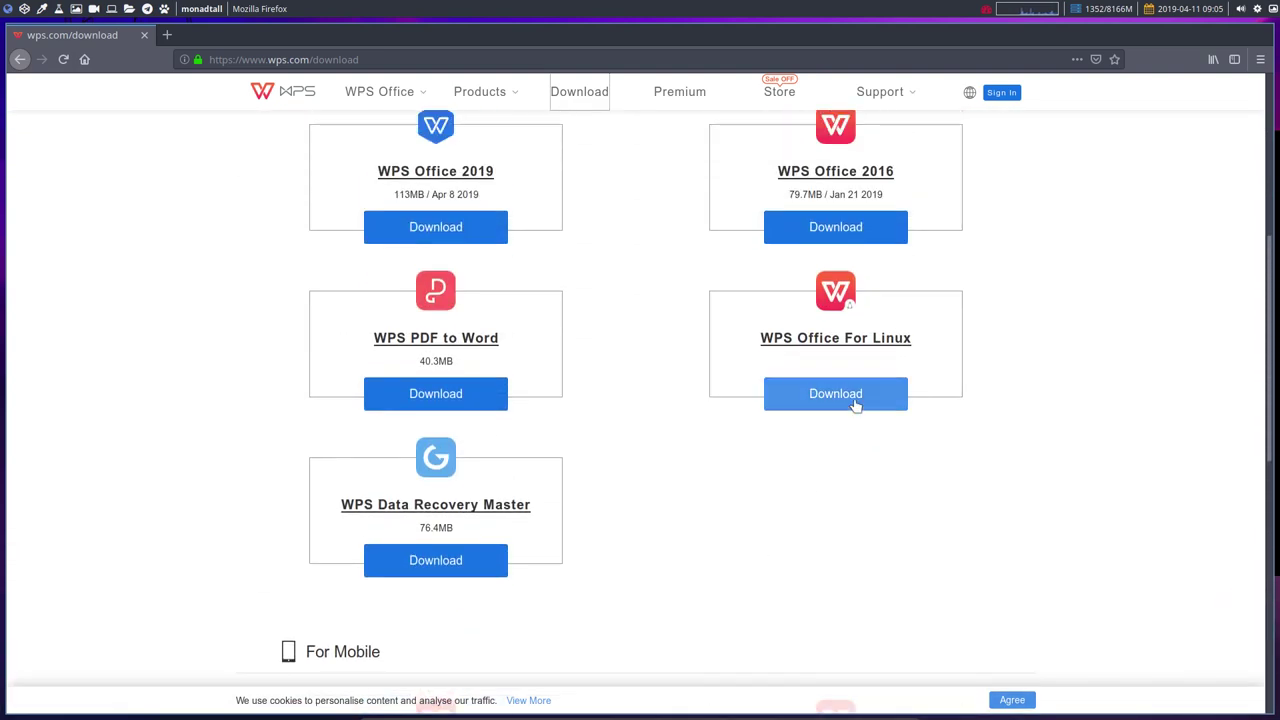
left_click(855, 398)
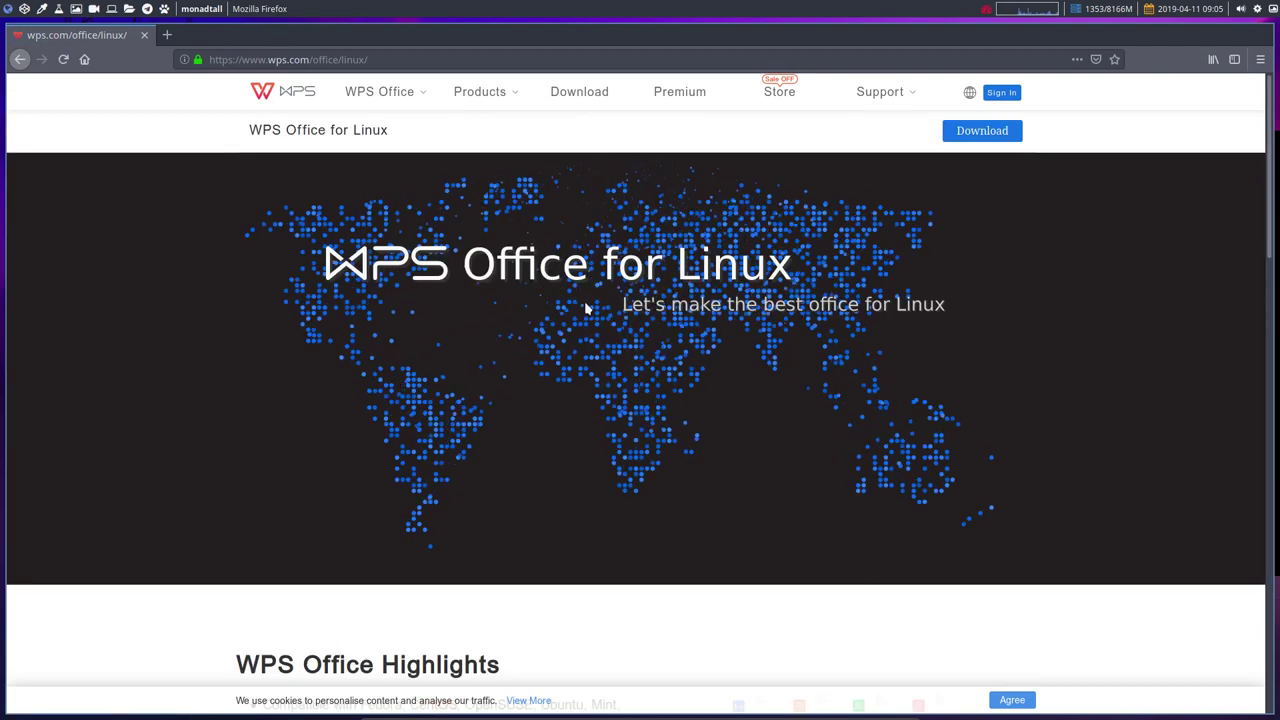
Scroll to the bottom of wps.com/office/linux and follow the Linux Community link
scroll(587, 308, "down", 3)
scroll(587, 308, "down", 7)
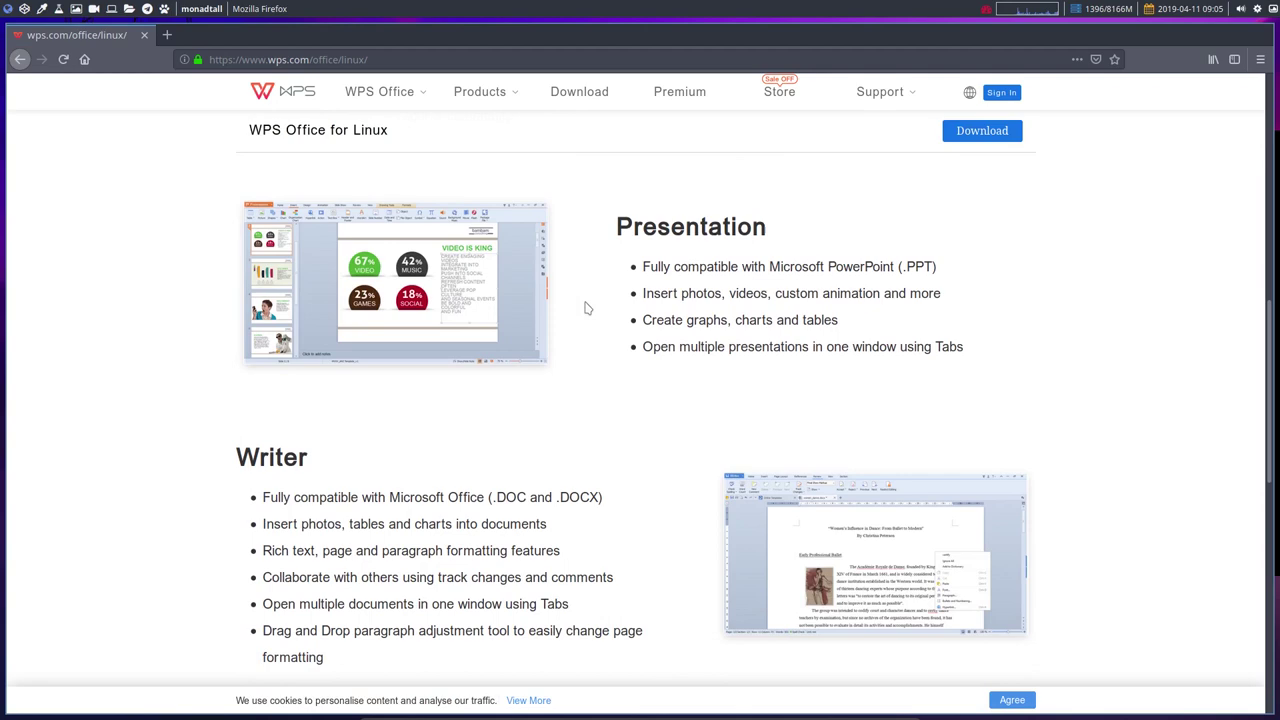
scroll(587, 308, "up", 6)
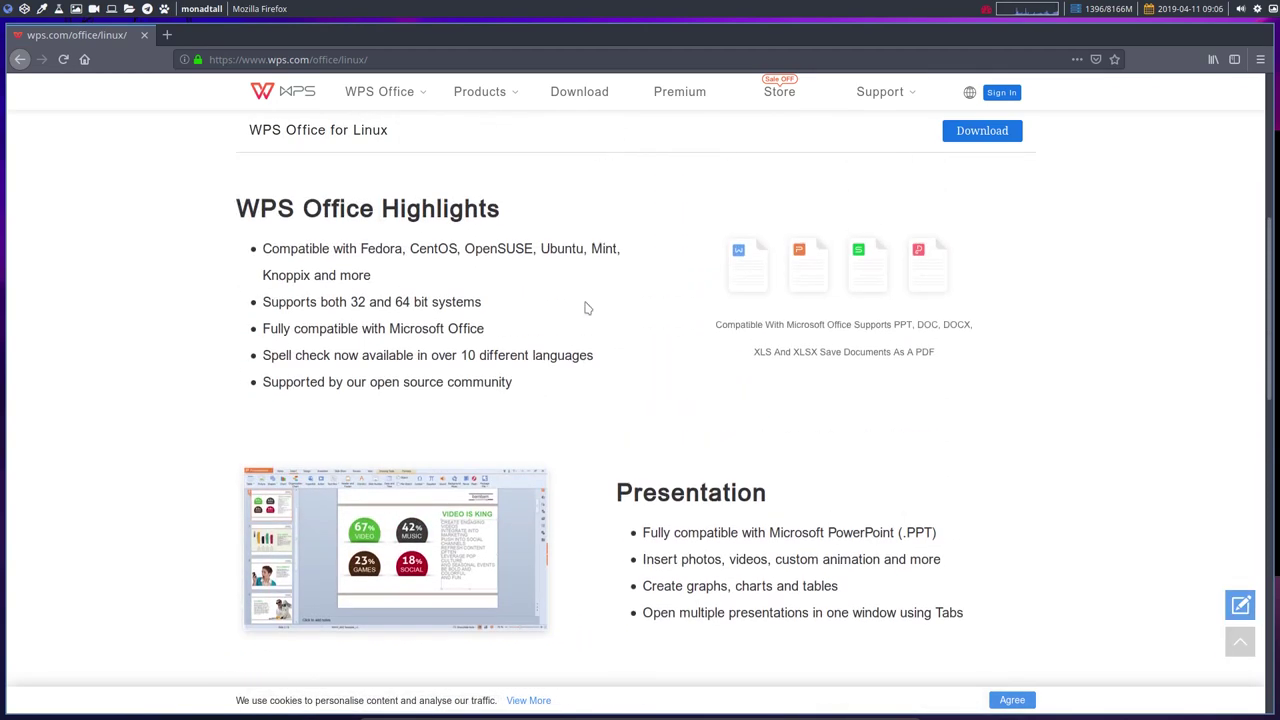
scroll(587, 308, "down", 2)
scroll(587, 308, "down", 2)
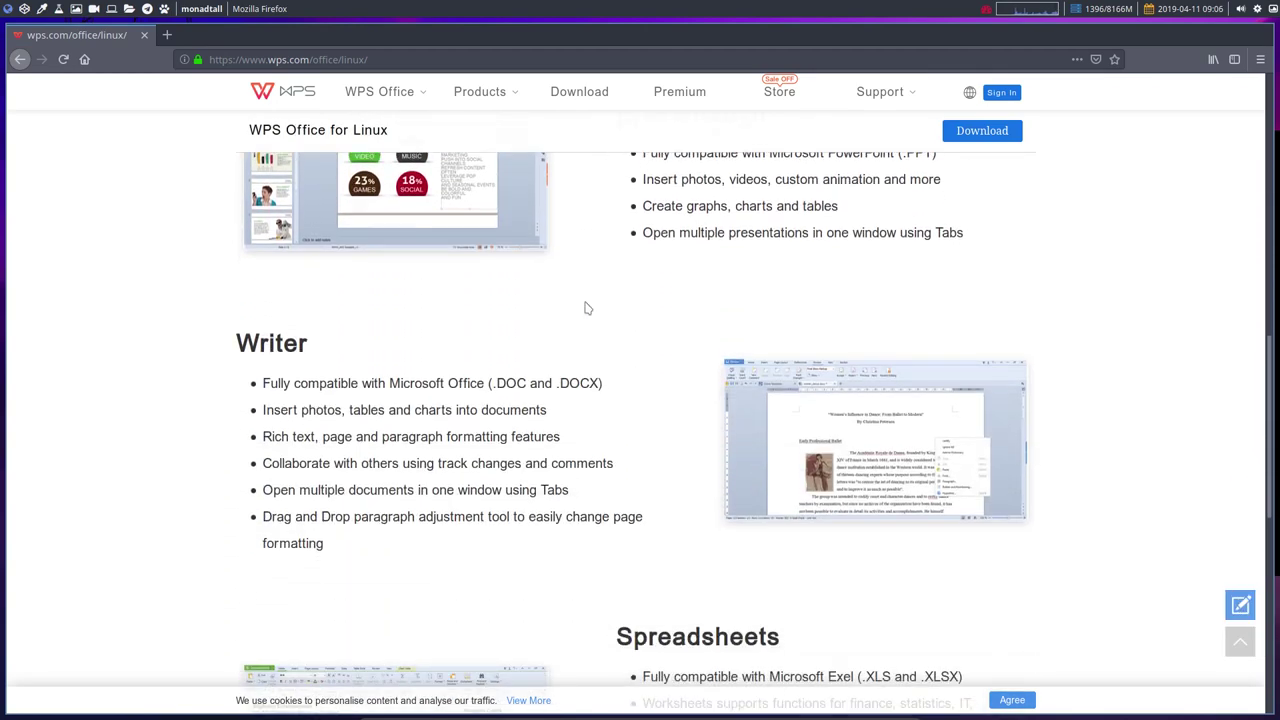
scroll(587, 308, "down", 2)
scroll(587, 308, "down", 4)
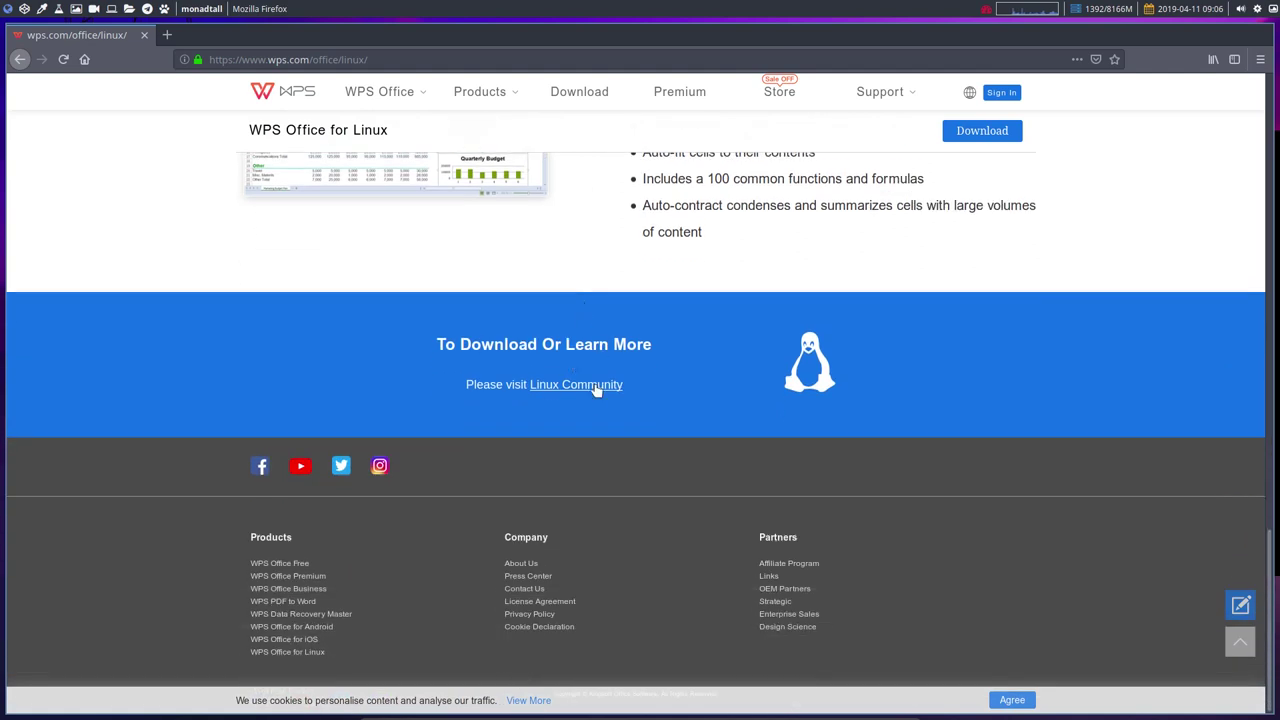
left_click(592, 394)
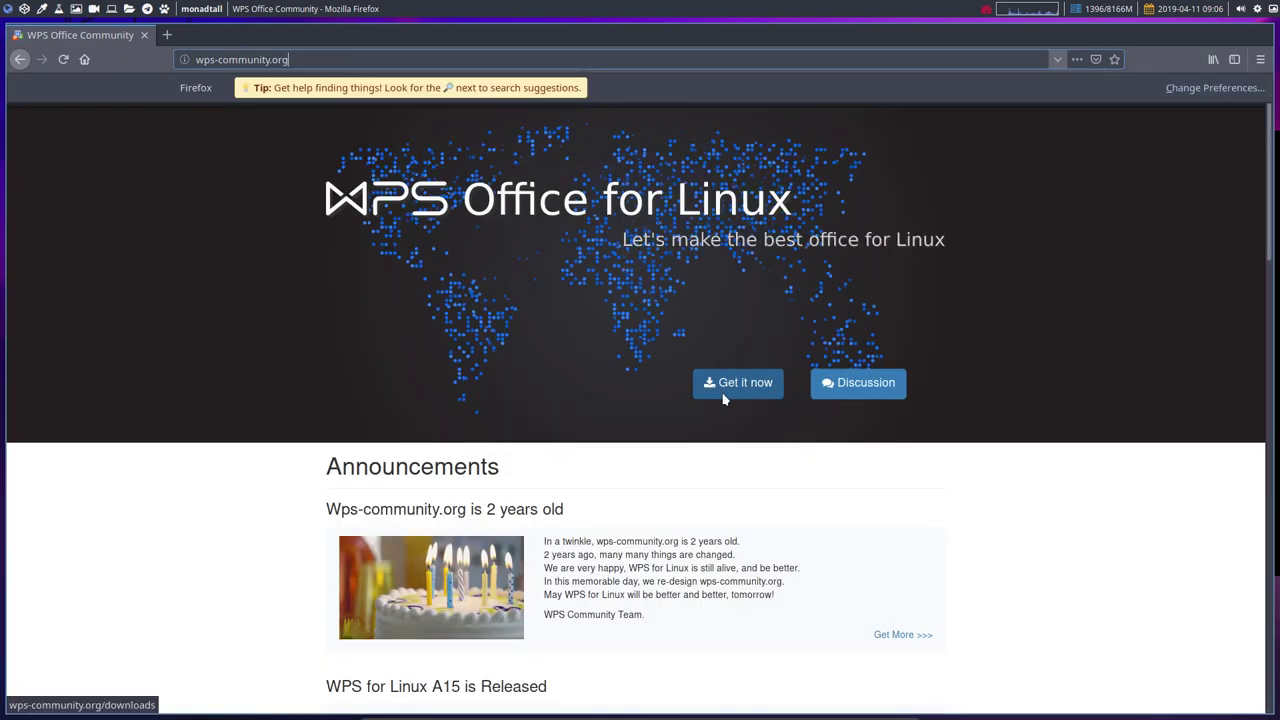
Browse the wps-community.org announcements, then open the Downloads page via 'Get it now'
scroll(641, 444, "down", 3)
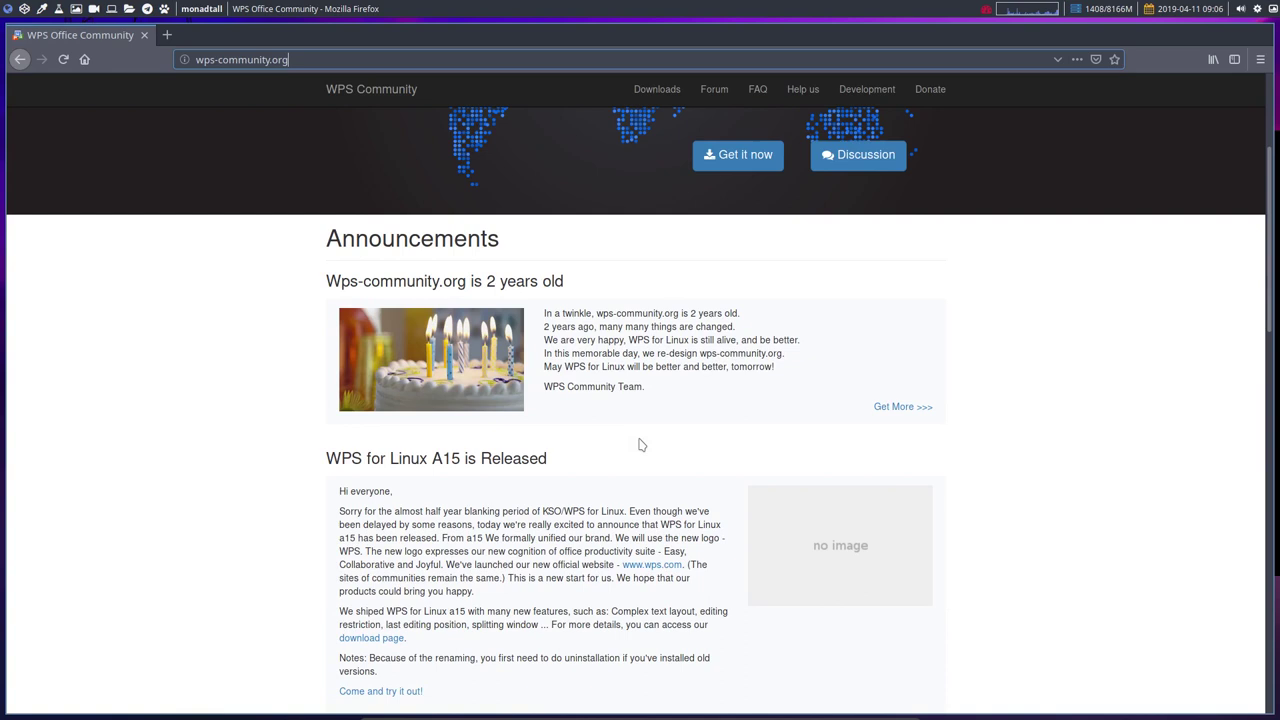
scroll(641, 444, "down", 3)
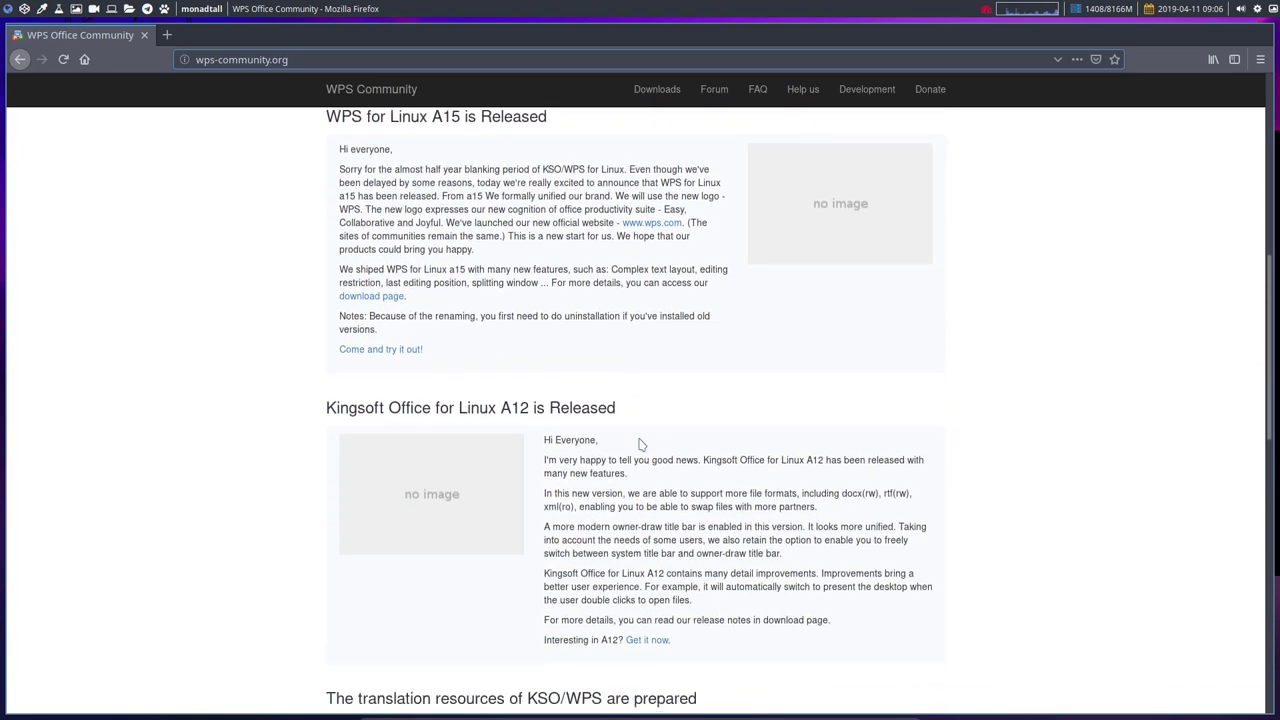
left_click(420, 408)
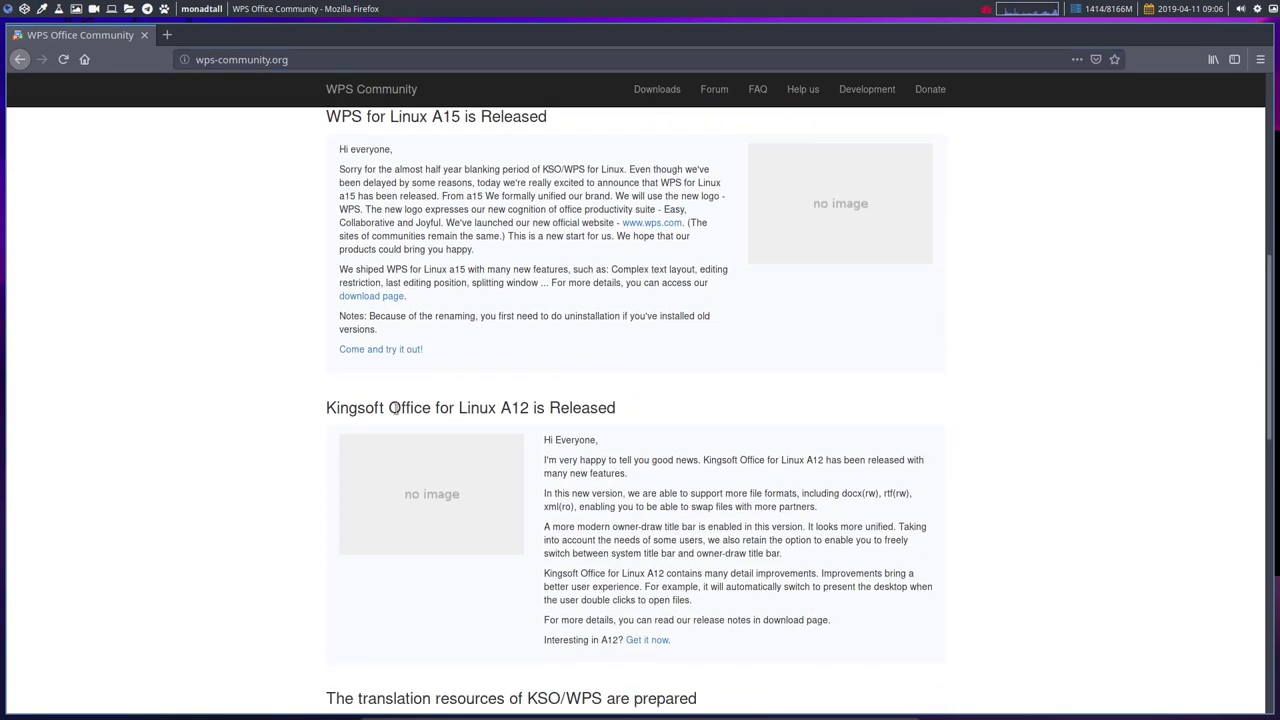
scroll(329, 403, "down", 3)
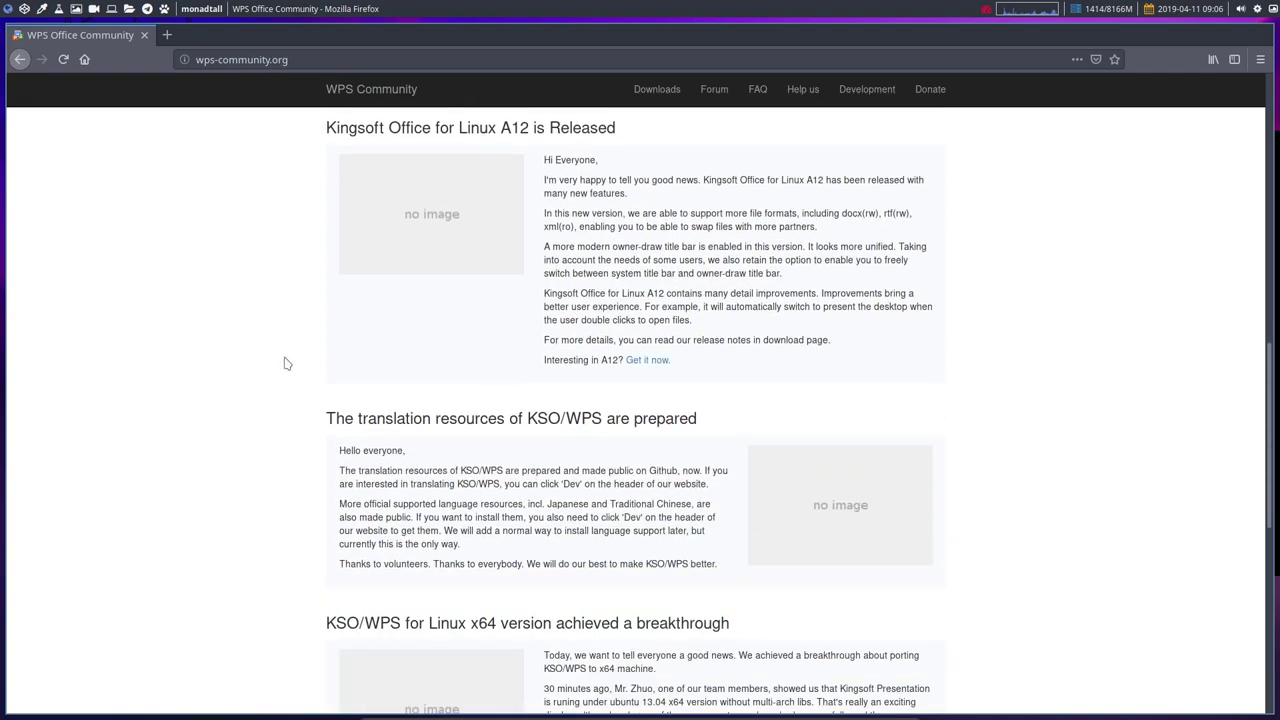
scroll(284, 363, "down", 3)
scroll(284, 363, "down", 2)
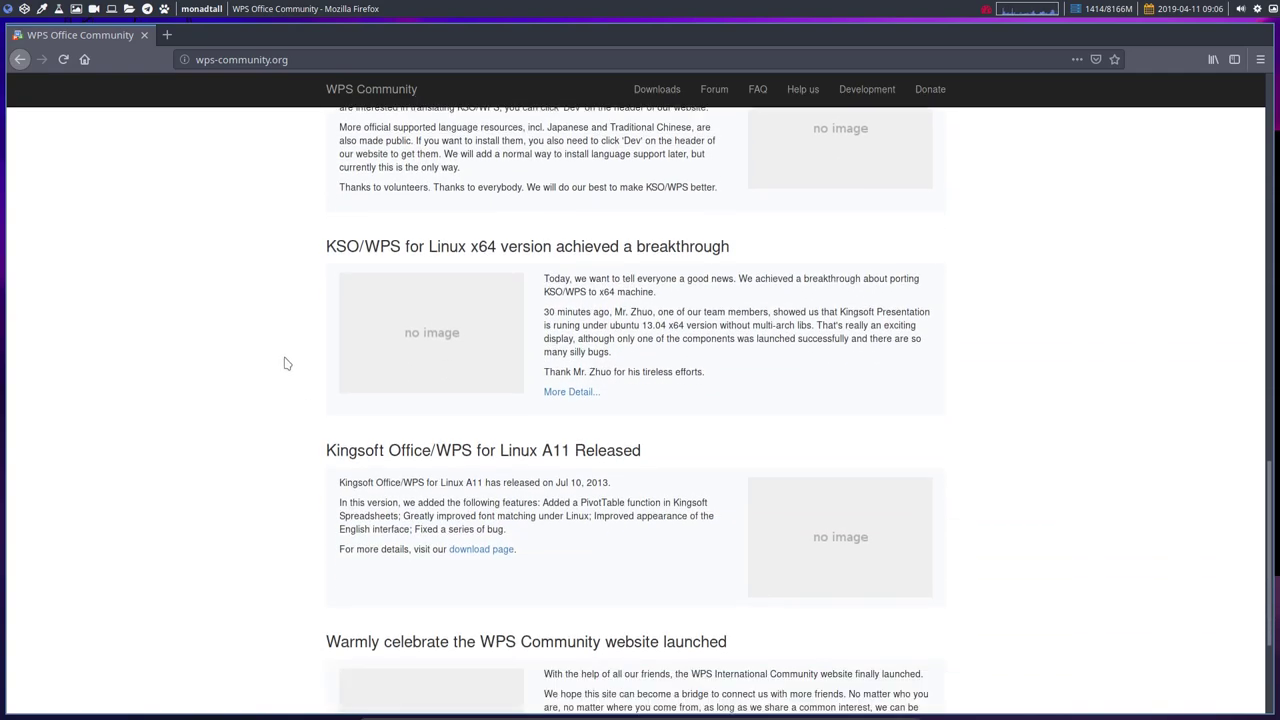
scroll(284, 363, "up", 15)
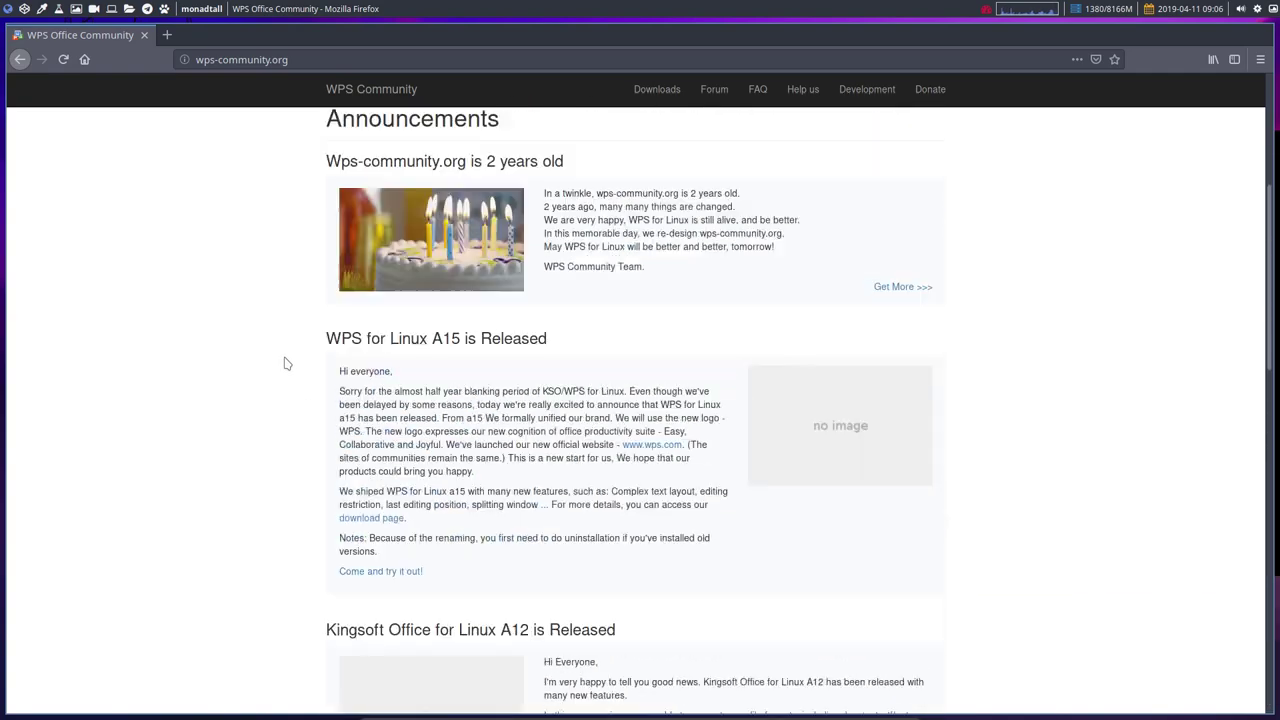
scroll(285, 363, "down", 2)
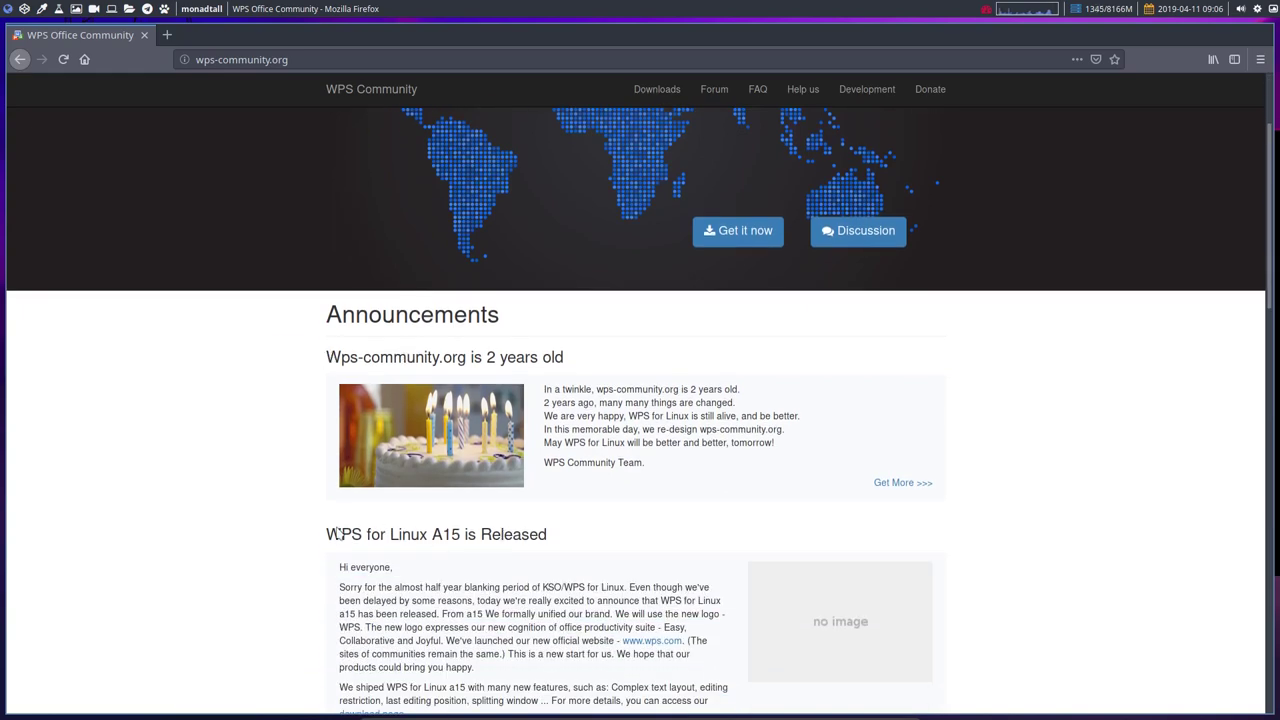
left_click_drag(337, 534, 373, 533)
scroll(740, 500, "up", 2)
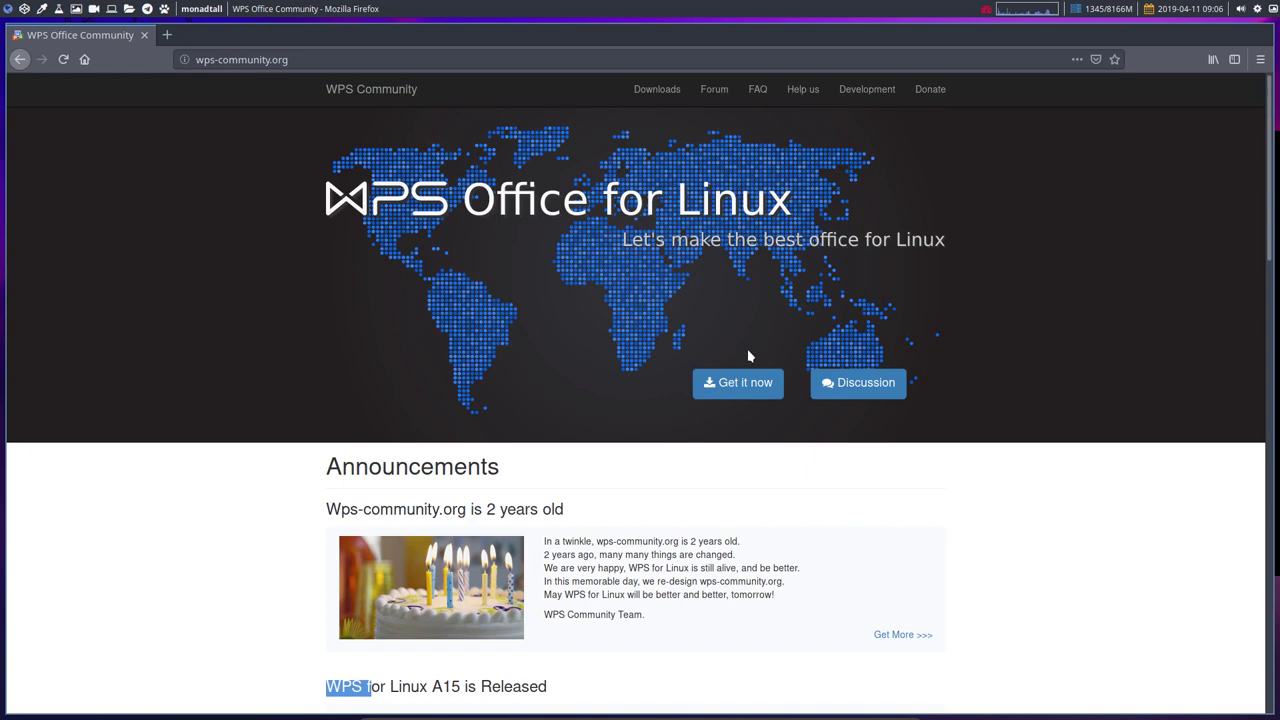
left_click(742, 384)
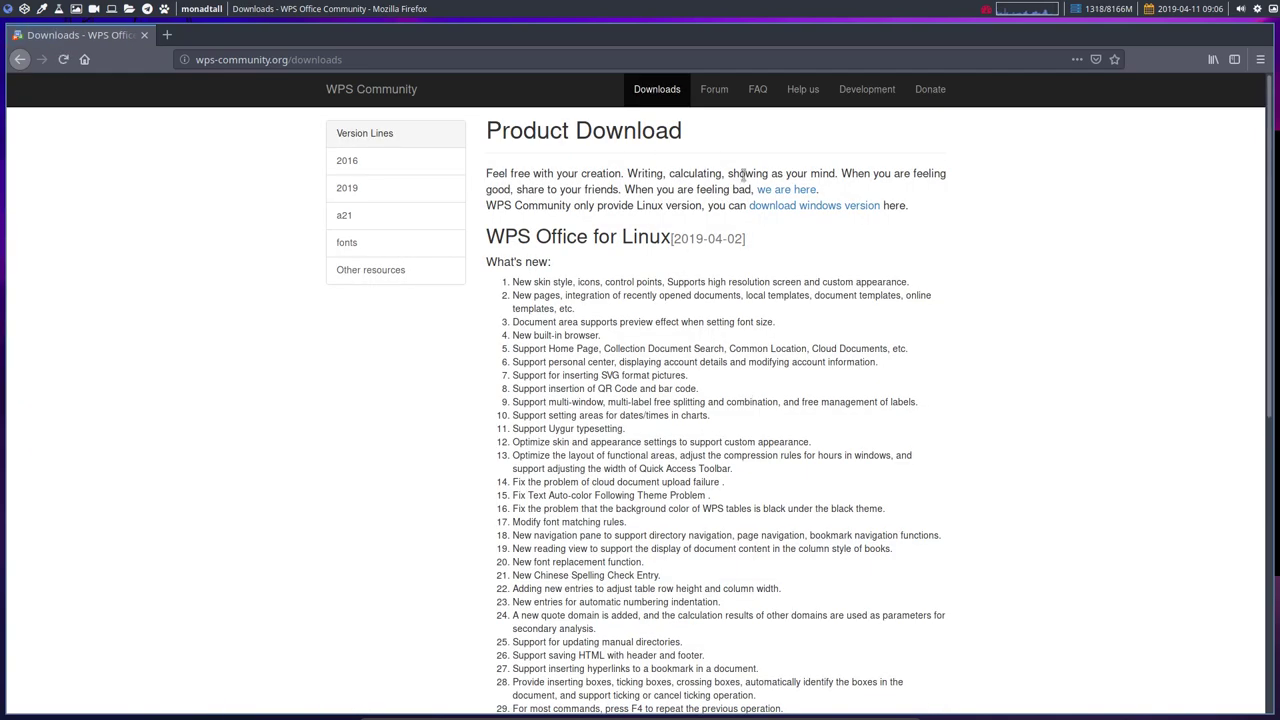
Scroll down to the WPS Office 11.1.0.8372 .deb and .rpm package links
scroll(612, 405, "down", 1)
scroll(614, 405, "down", 5)
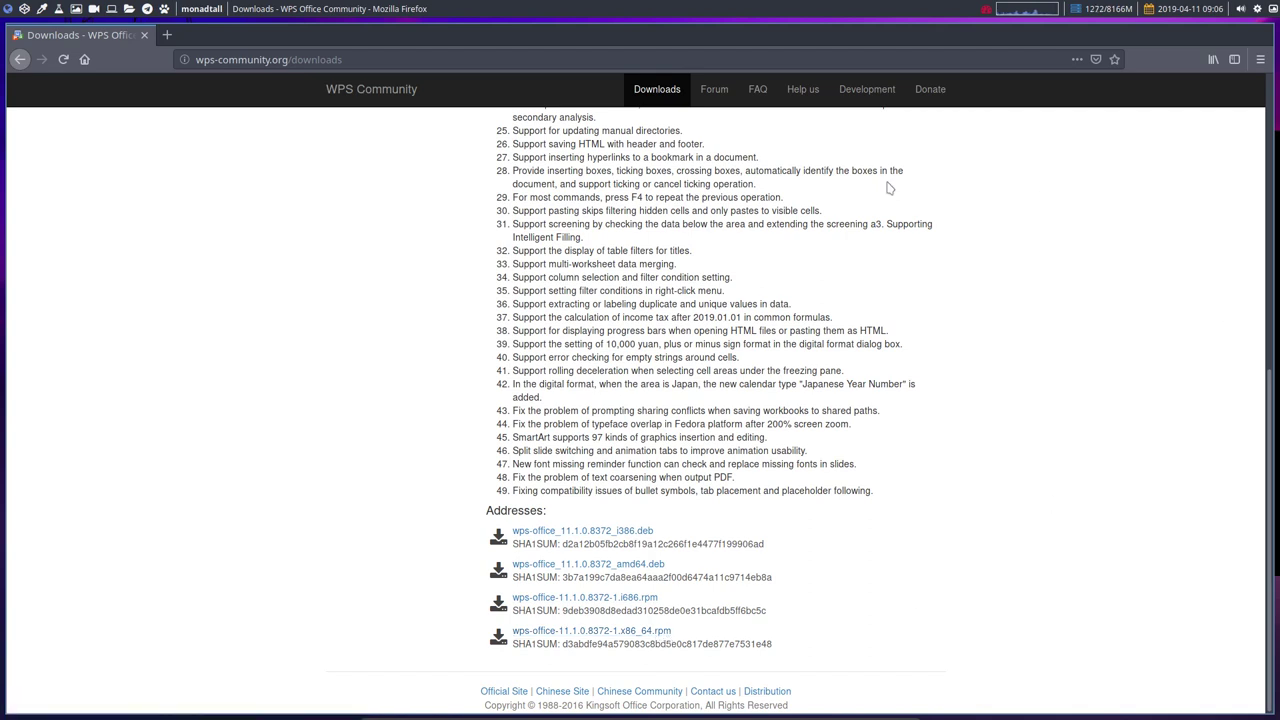
key("super+shift+q")
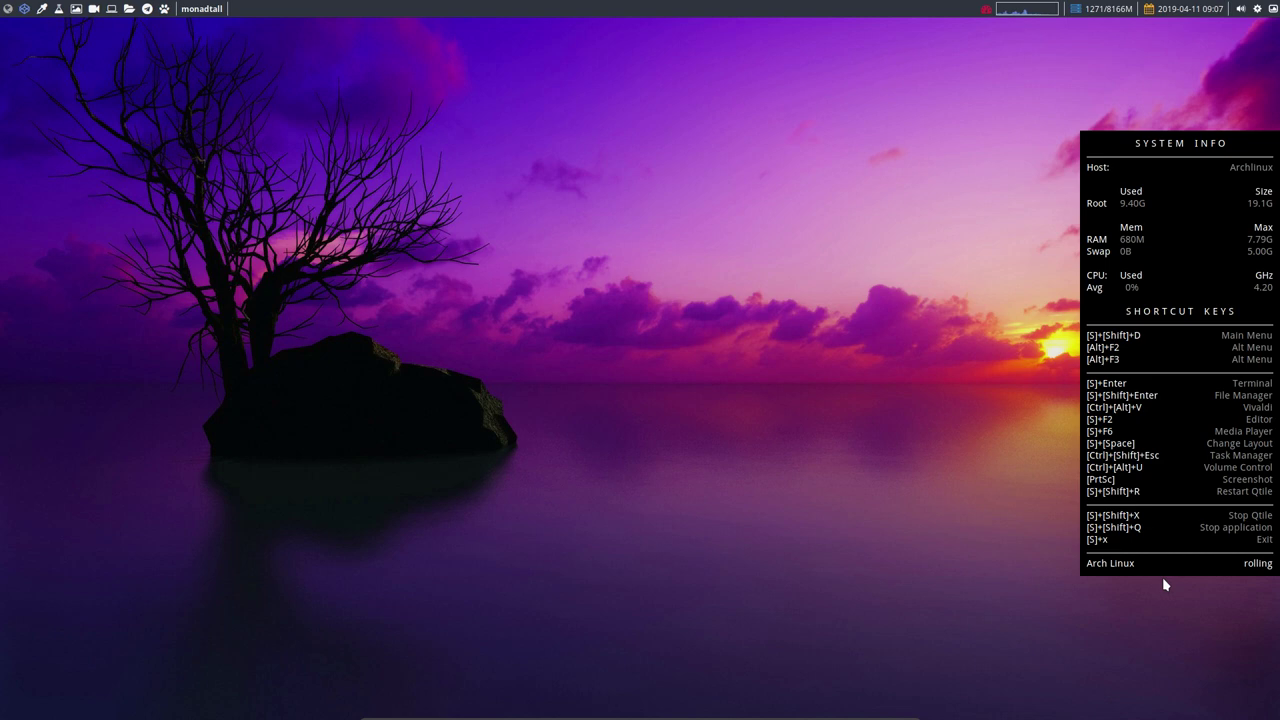
Open ~/.config/qtile/scripts/compton.conf from Thunar in Sublime Text
key("super+shift+Return")
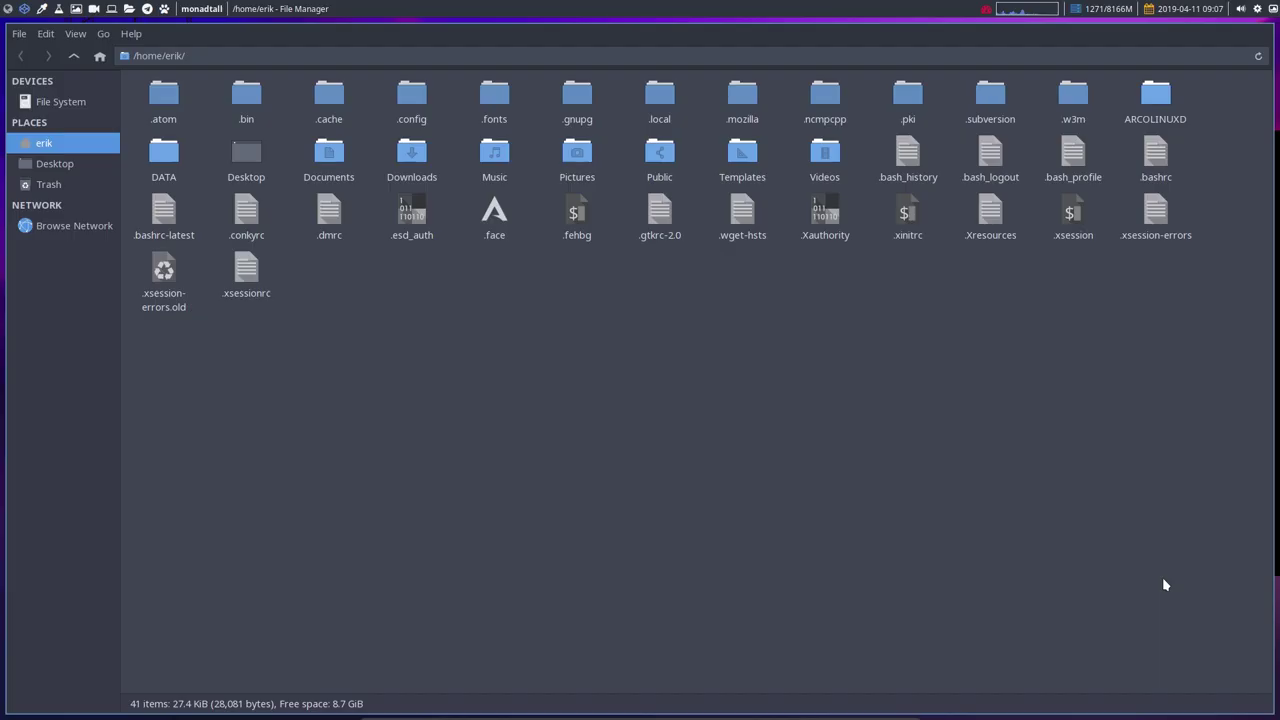
double_click(416, 95)
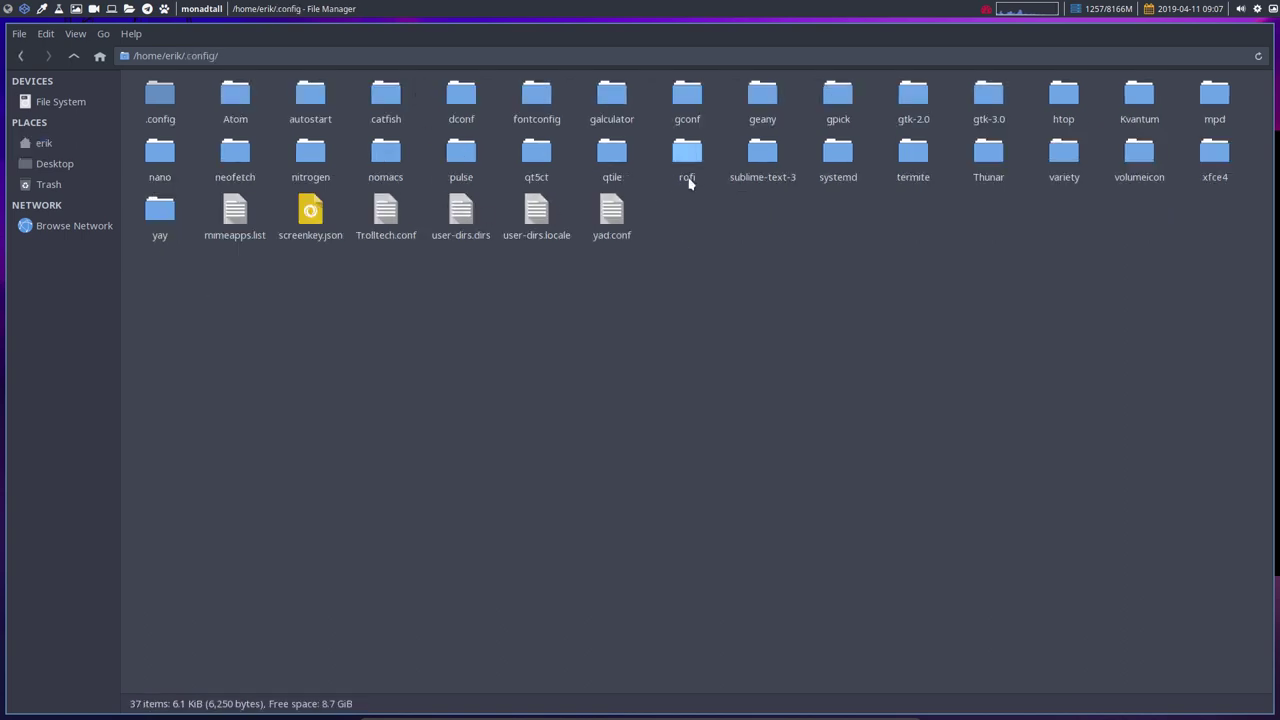
double_click(618, 156)
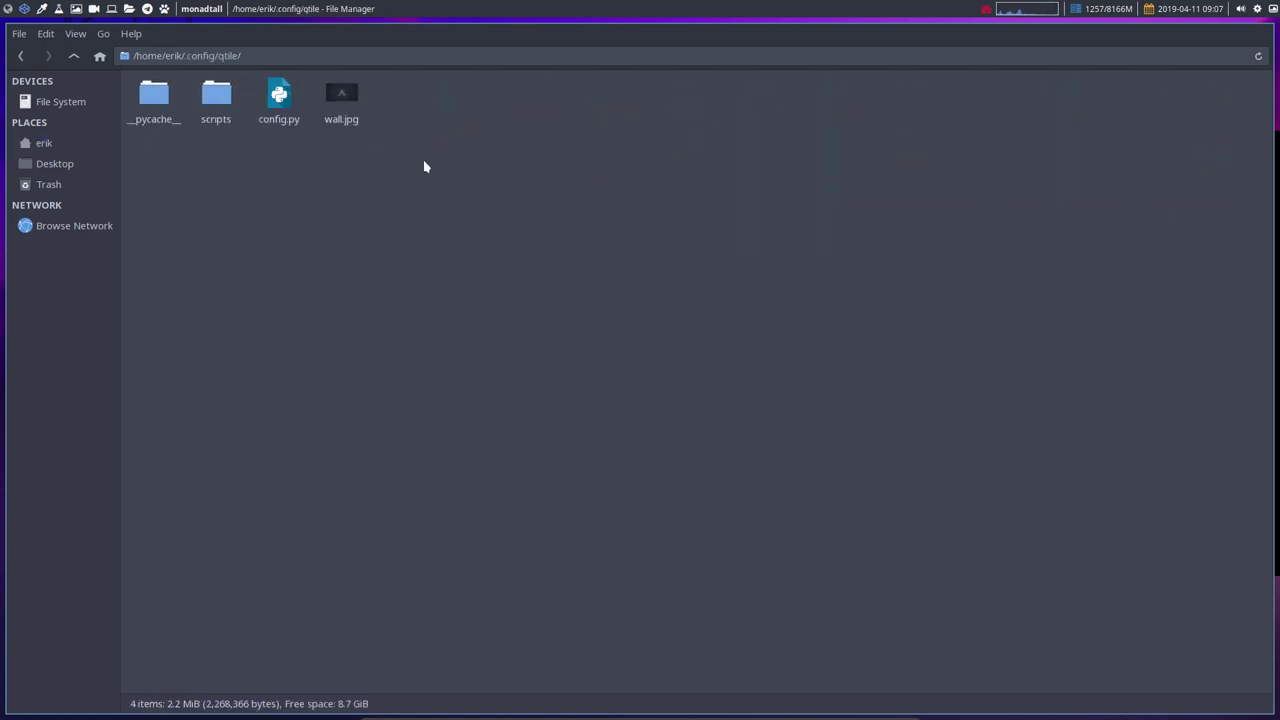
double_click(216, 95)
double_click(329, 100)
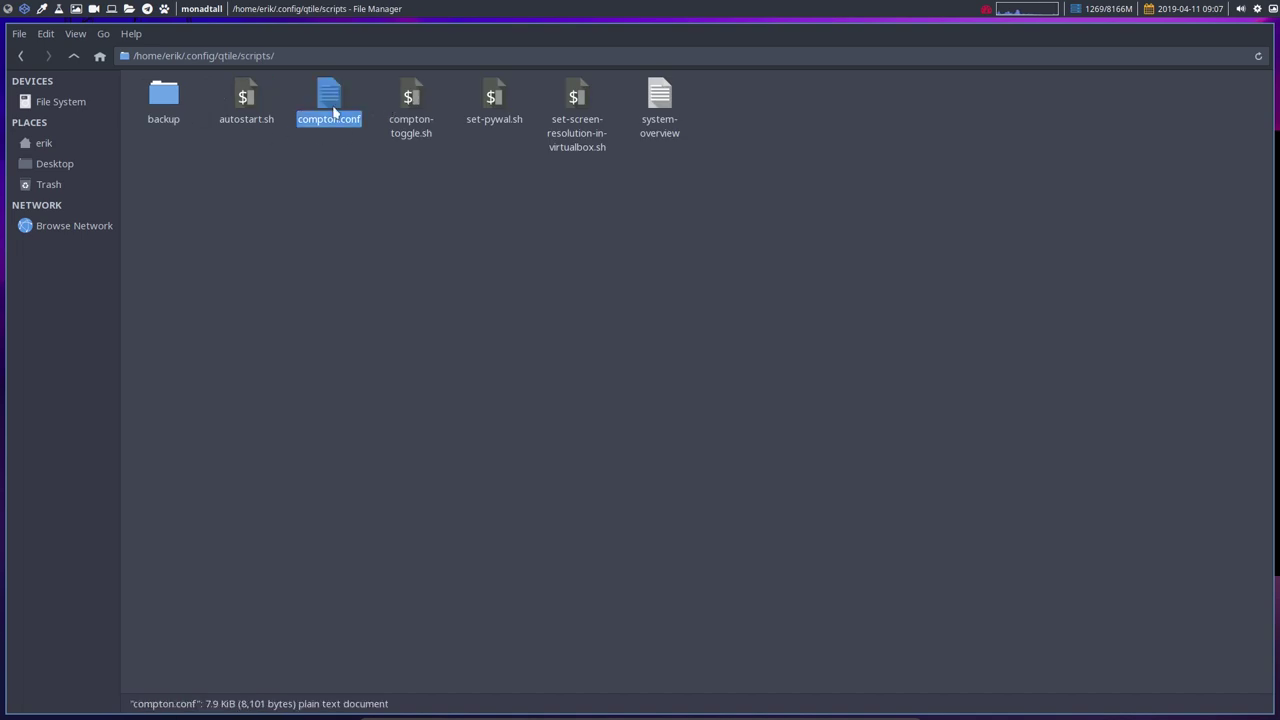
Find 'virtual', comment out the vsync = true line with '#', save, and close the windows
key("ctrl+f")
type("v")
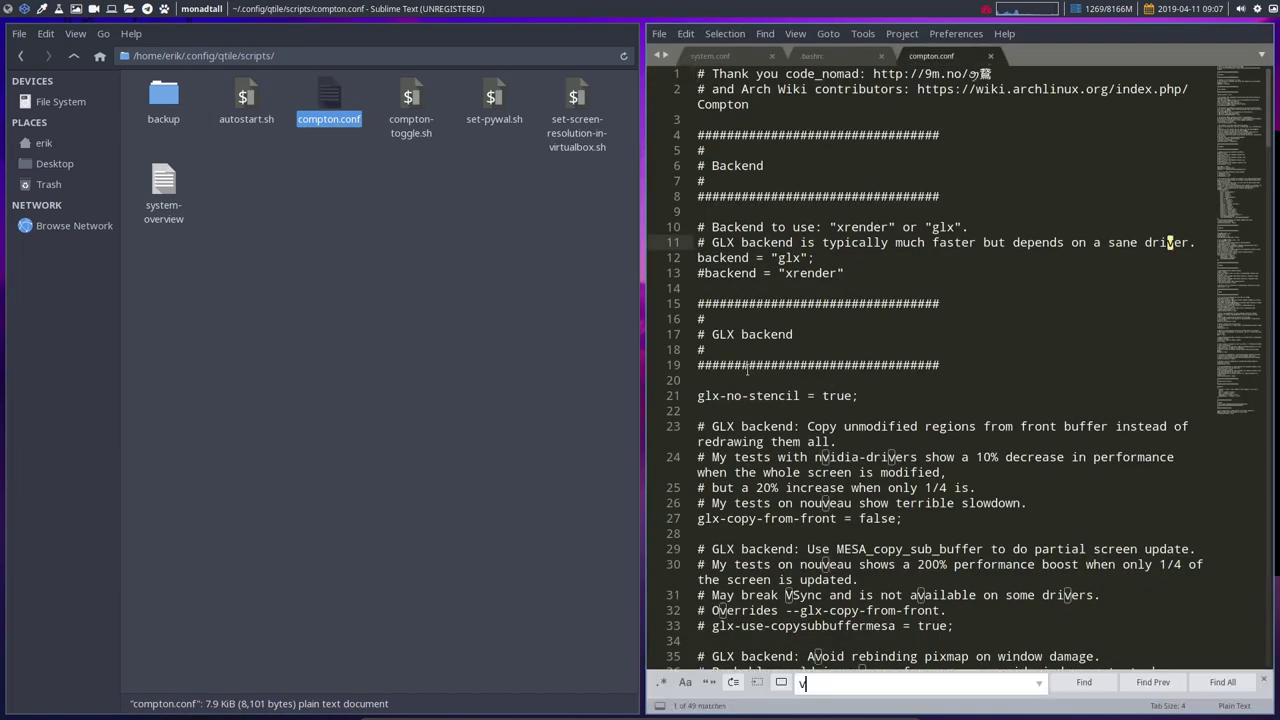
type("irtual")
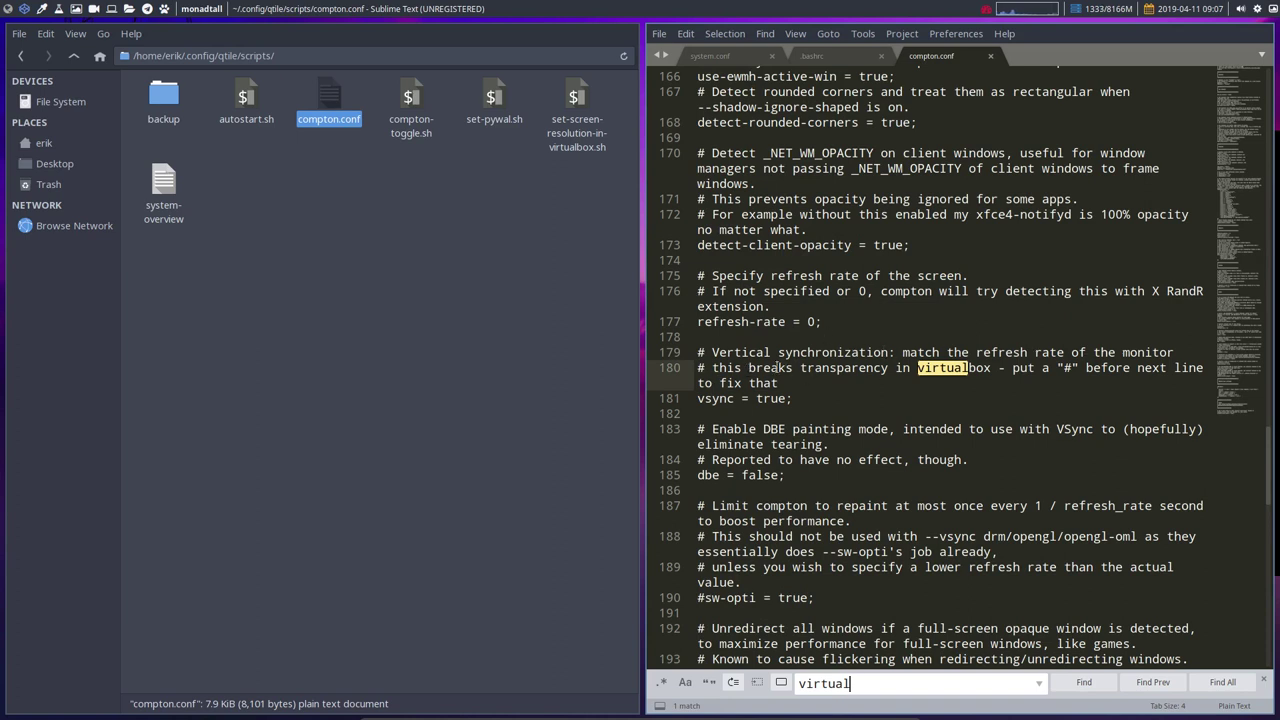
left_click(698, 398)
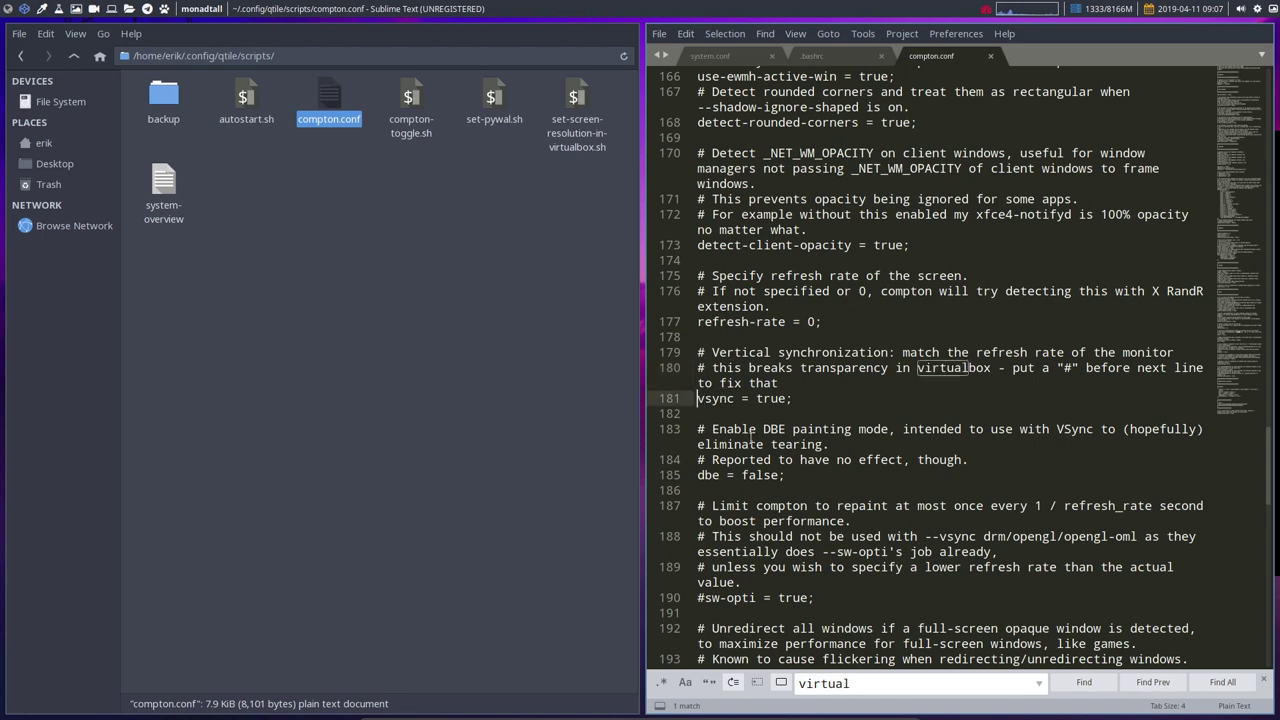
type("#")
key("ctrl+s")
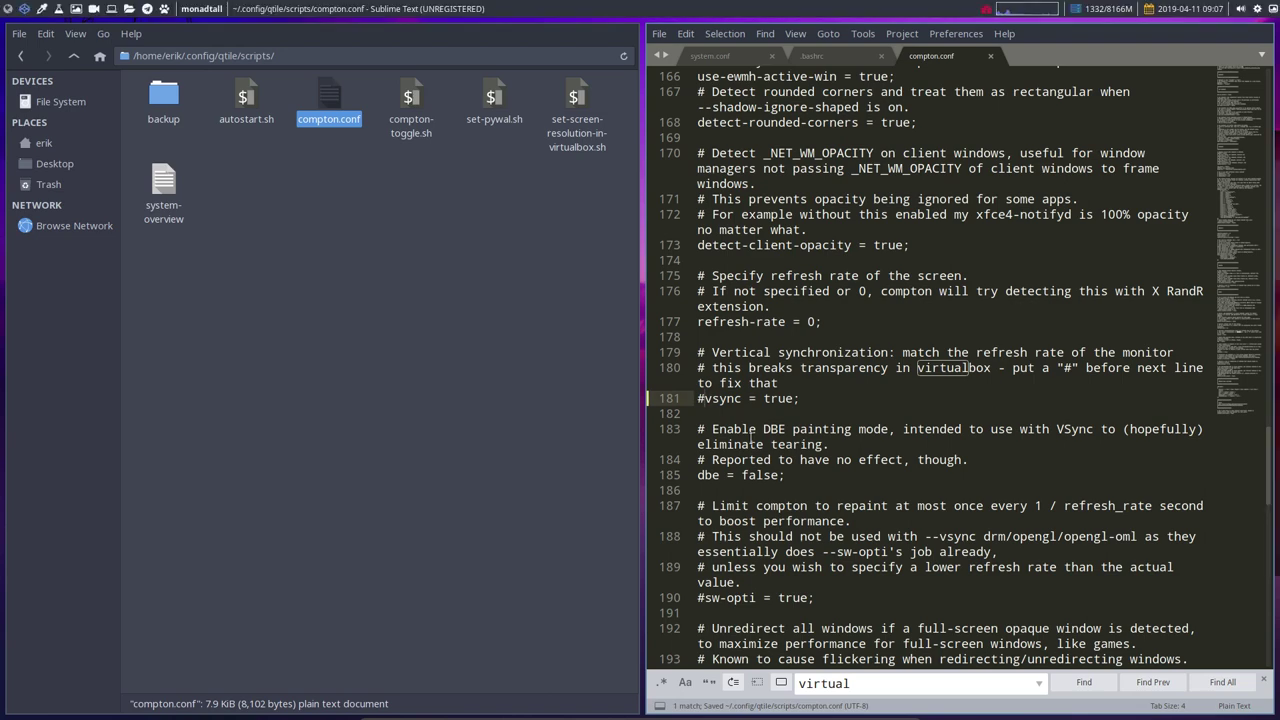
key("super+shift+q")
key("super+shift+q")
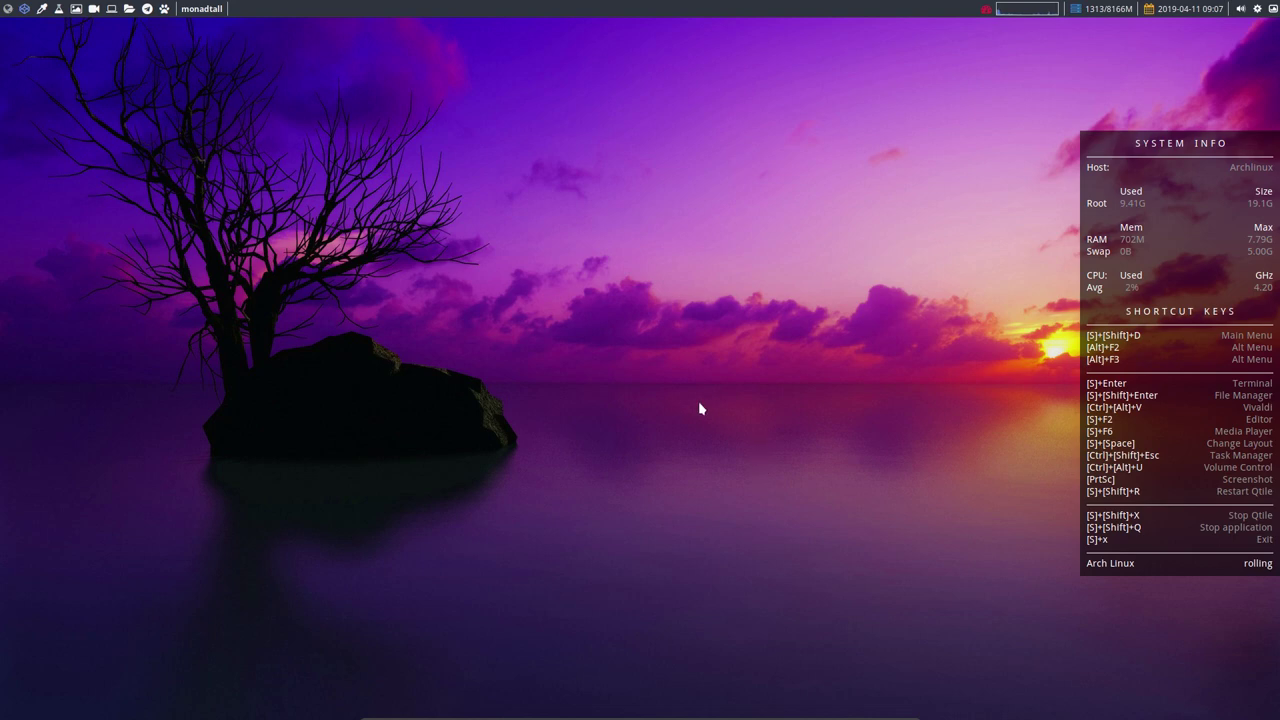
In a new terminal, run 'killall conky' after a mistyped 'kc', then close the terminal
key("super+Return")
type("kc")
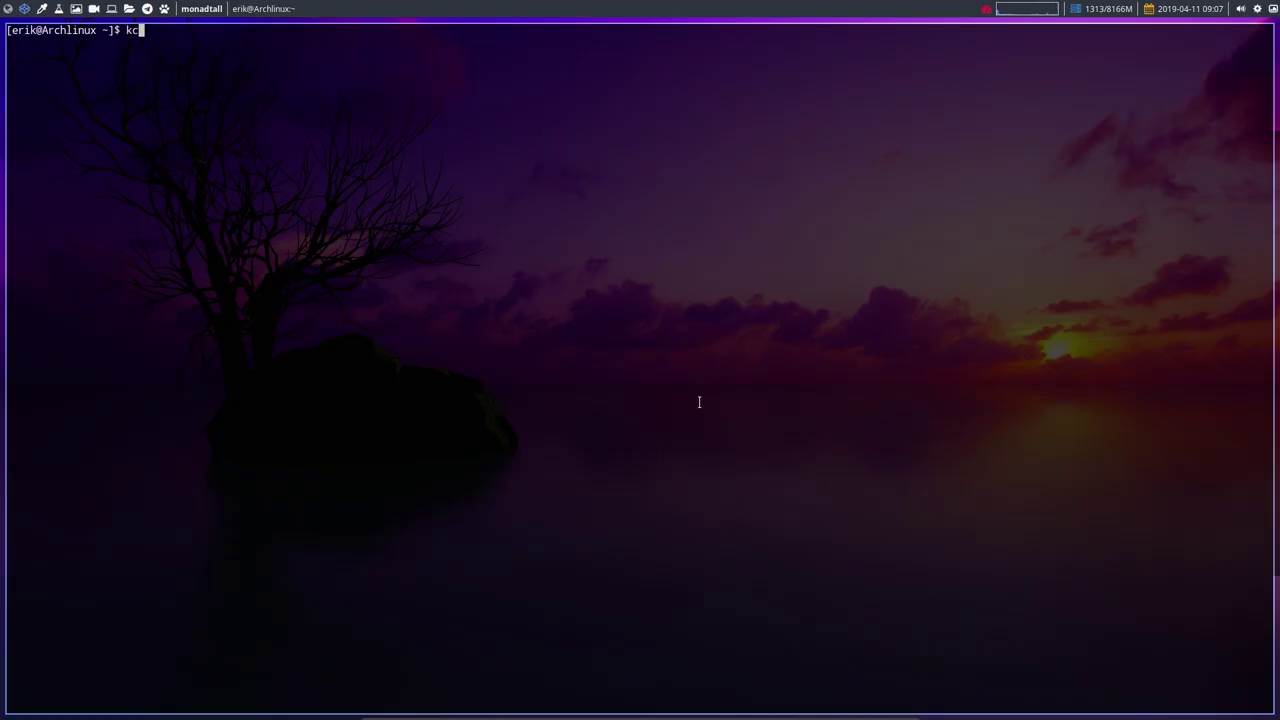
key("Return")
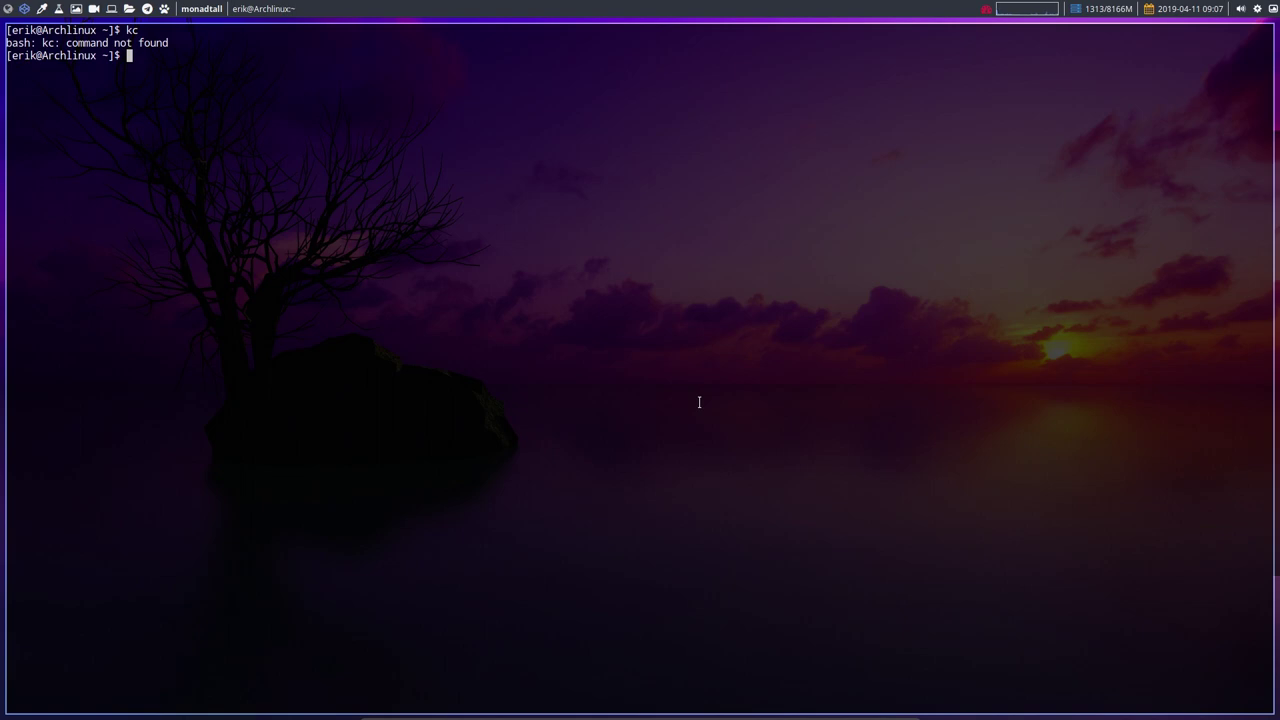
type("killall conky")
key("Return")
key("super+shift+c")
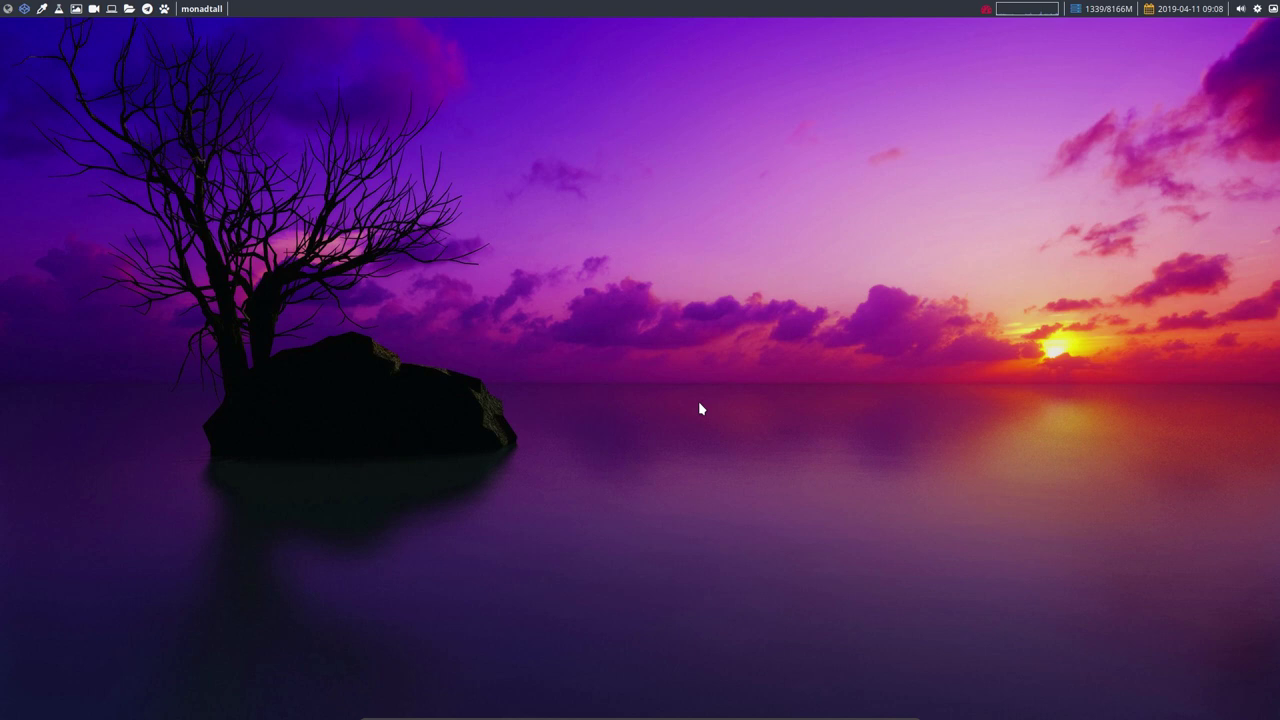
Run 'yay wps office' in a new terminal and highlight the wps-office 11.1 entry in the results
key("super+Return")
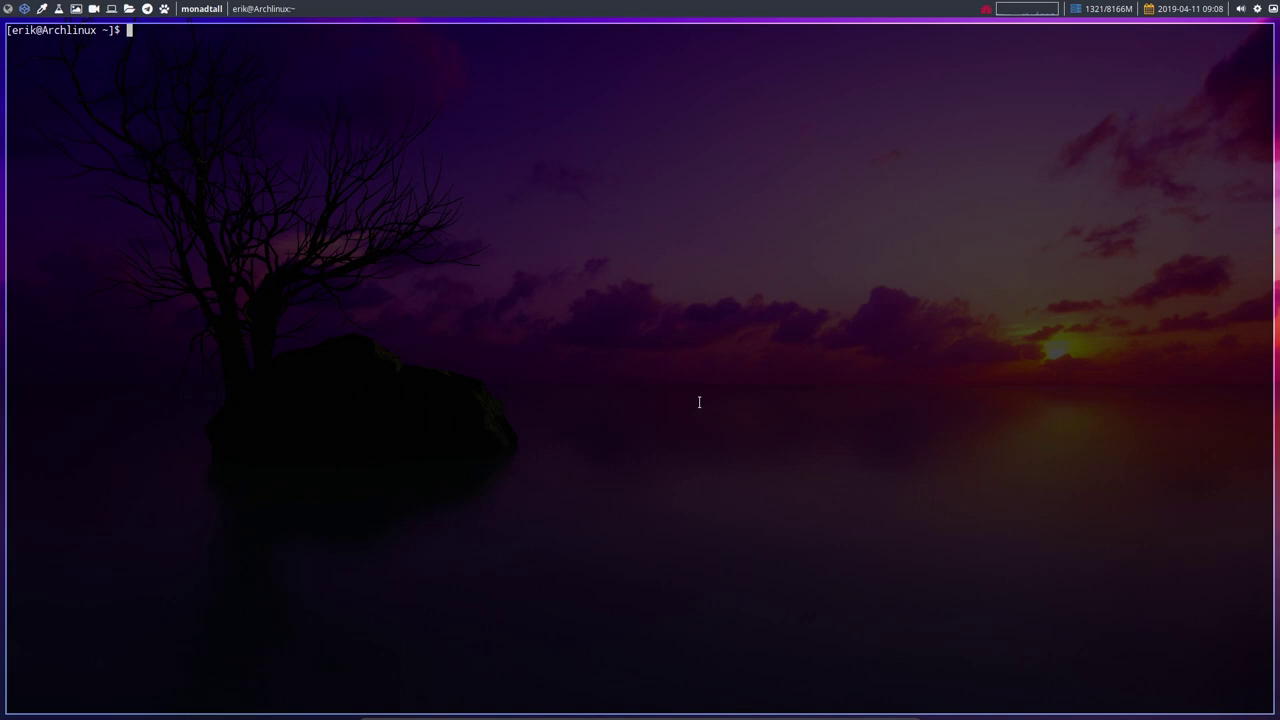
type("yay wps office")
key("Return")
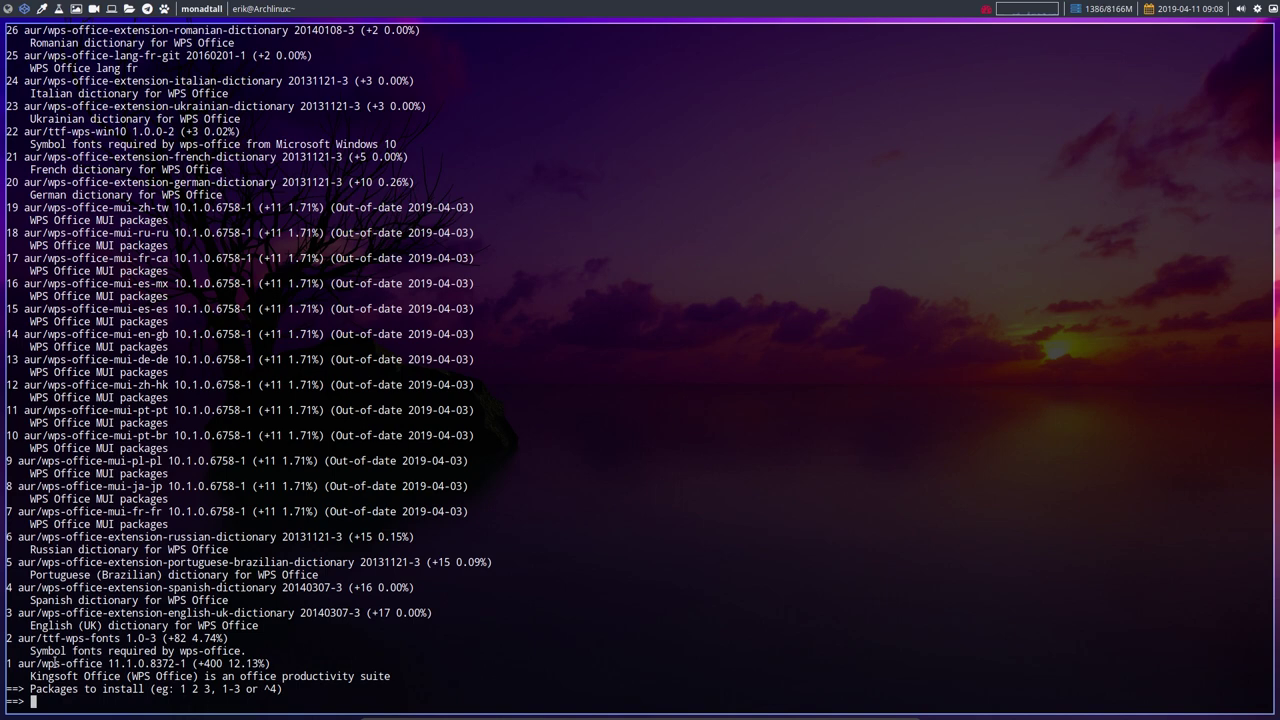
left_click_drag(42, 663, 133, 663)
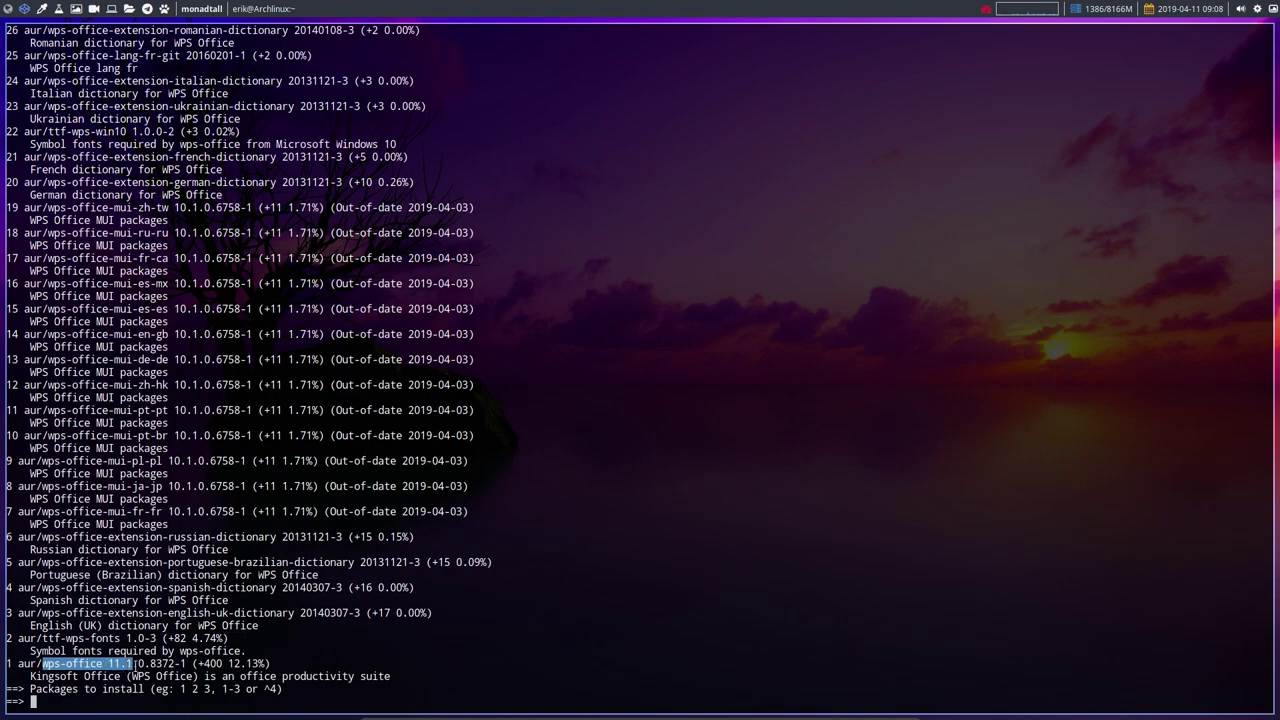
Search 'wps arch wiki' in a new Firefox tab and read the ArchWiki WPS Office page
left_click(8, 12)
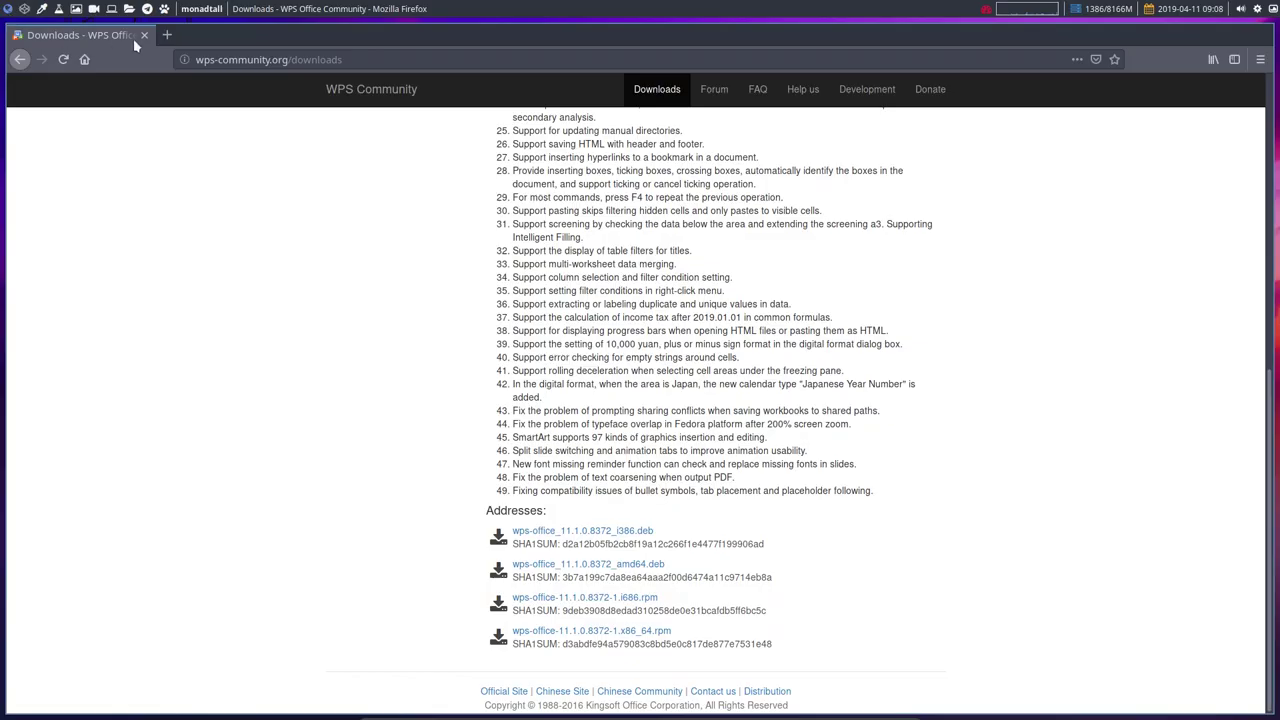
left_click(166, 36)
type("w")
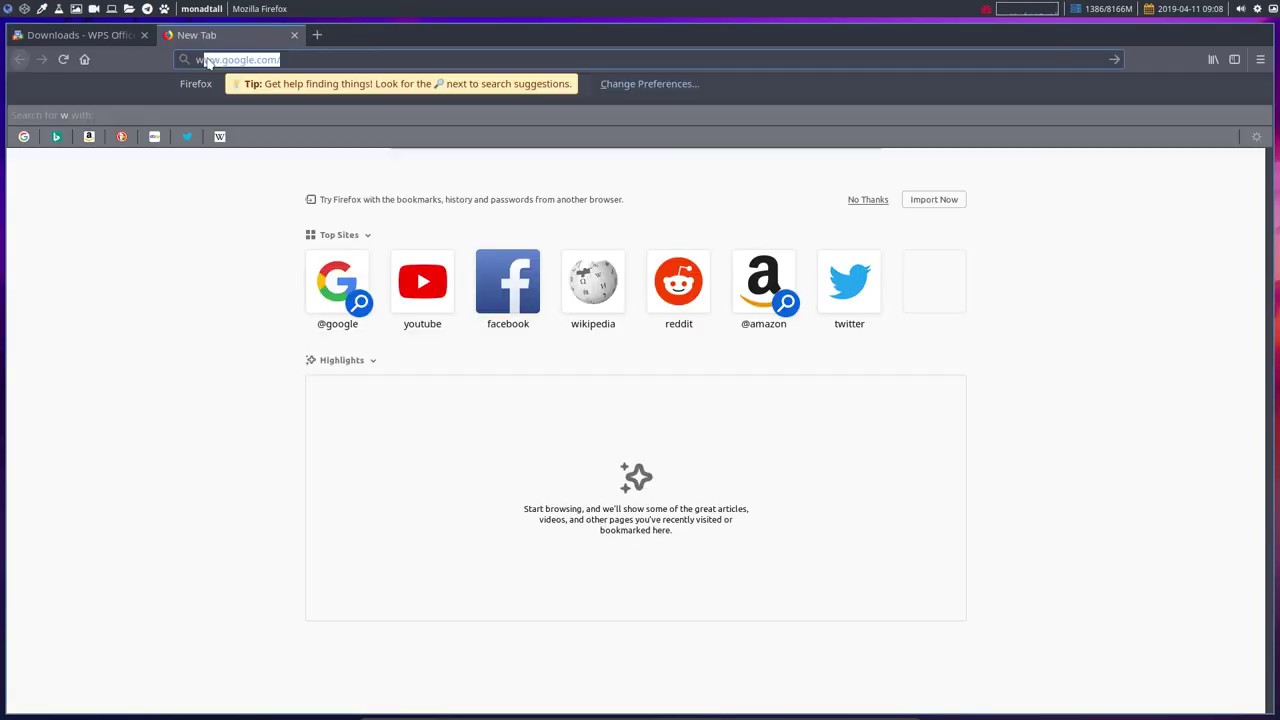
type("ps arch wiki")
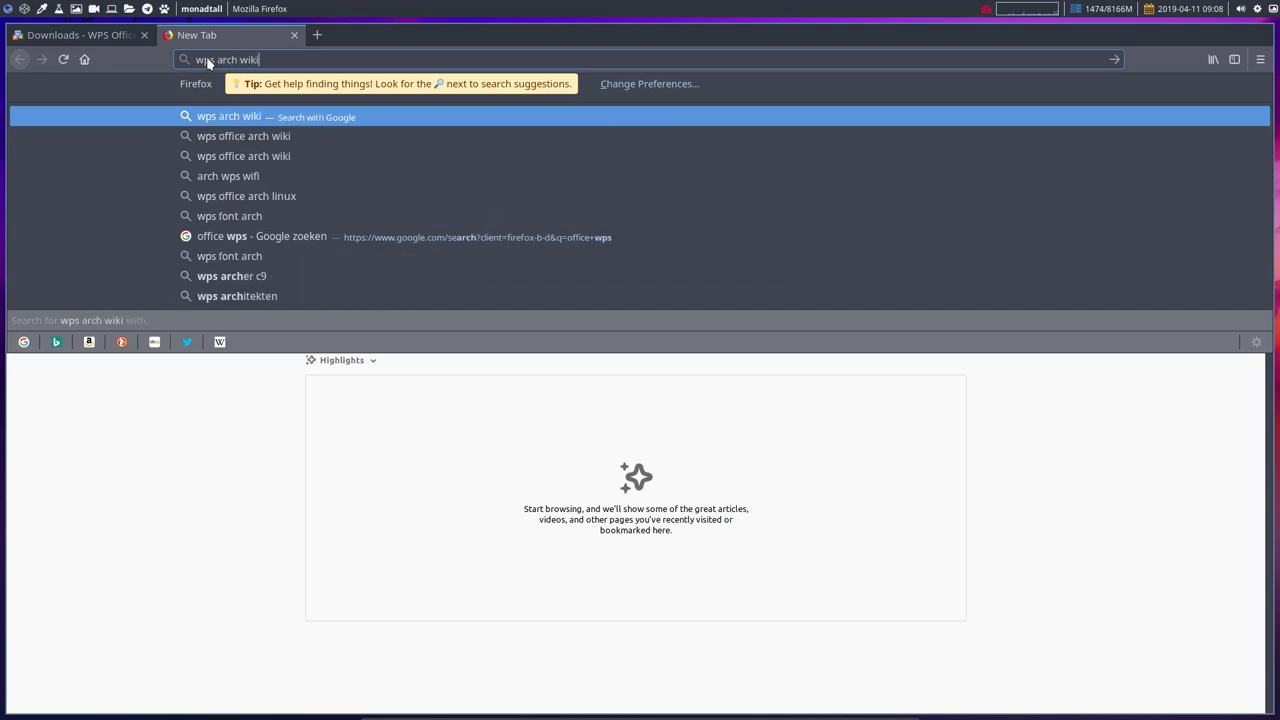
key("Return")
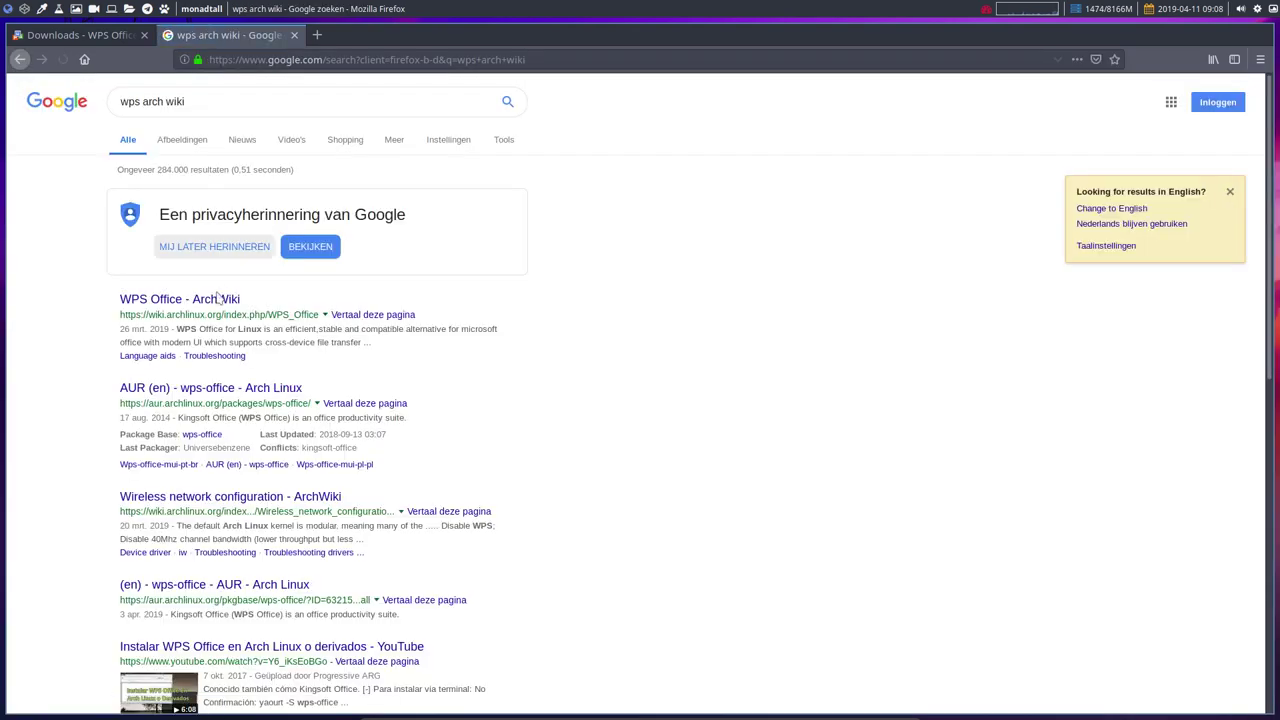
left_click(212, 300)
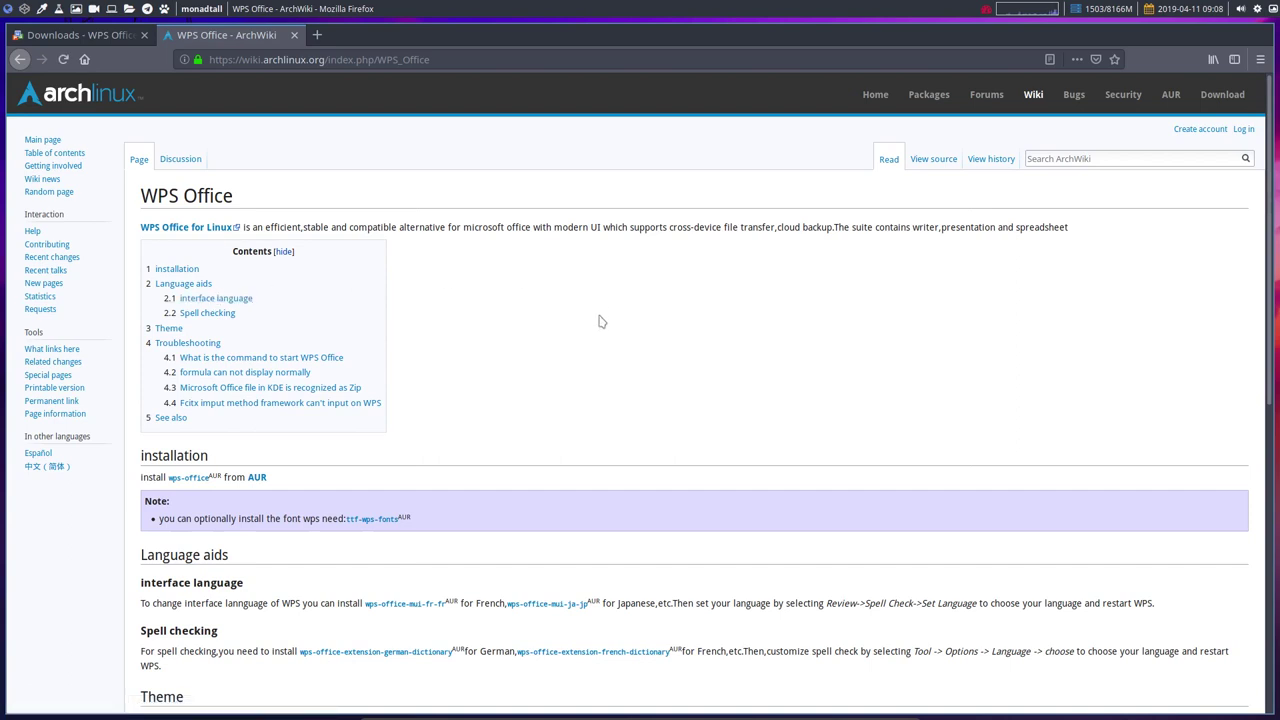
scroll(601, 321, "down", 2)
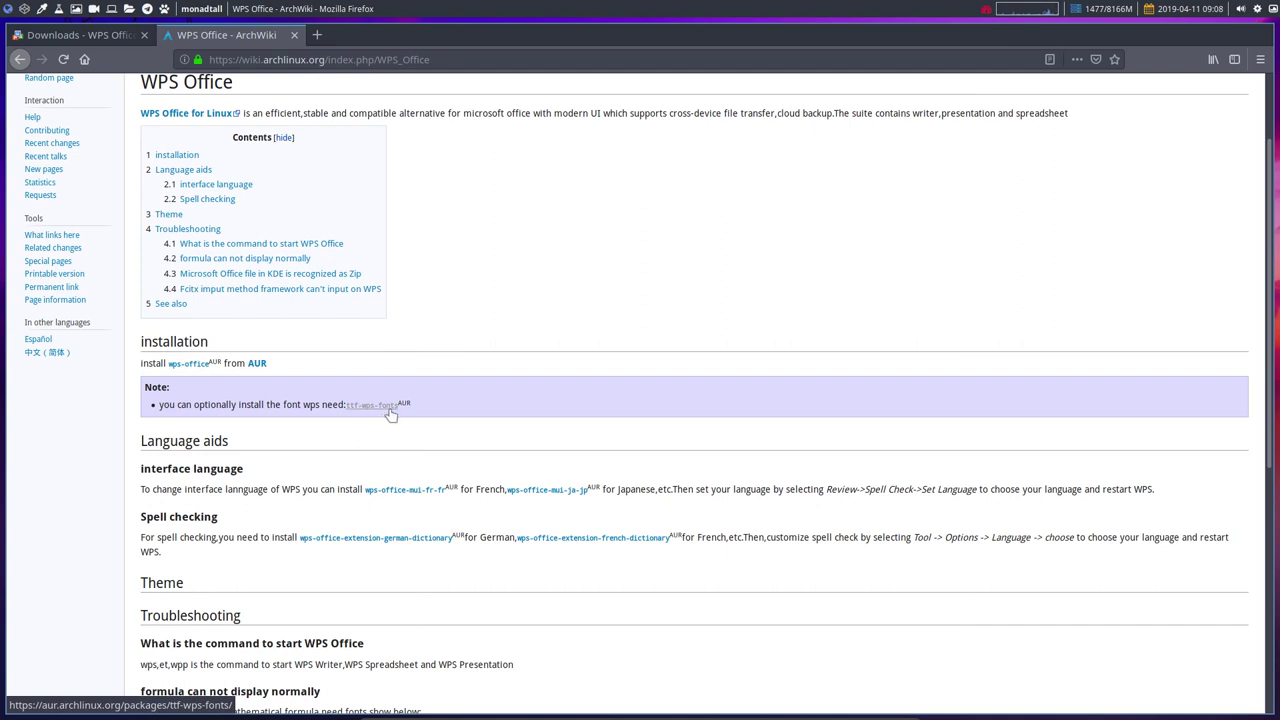
left_click(24, 9)
In Thunar, browse to DATA > arcolinux-nemesis > AUR and right-click install-wps-office-v1.sh
left_click(42, 10)
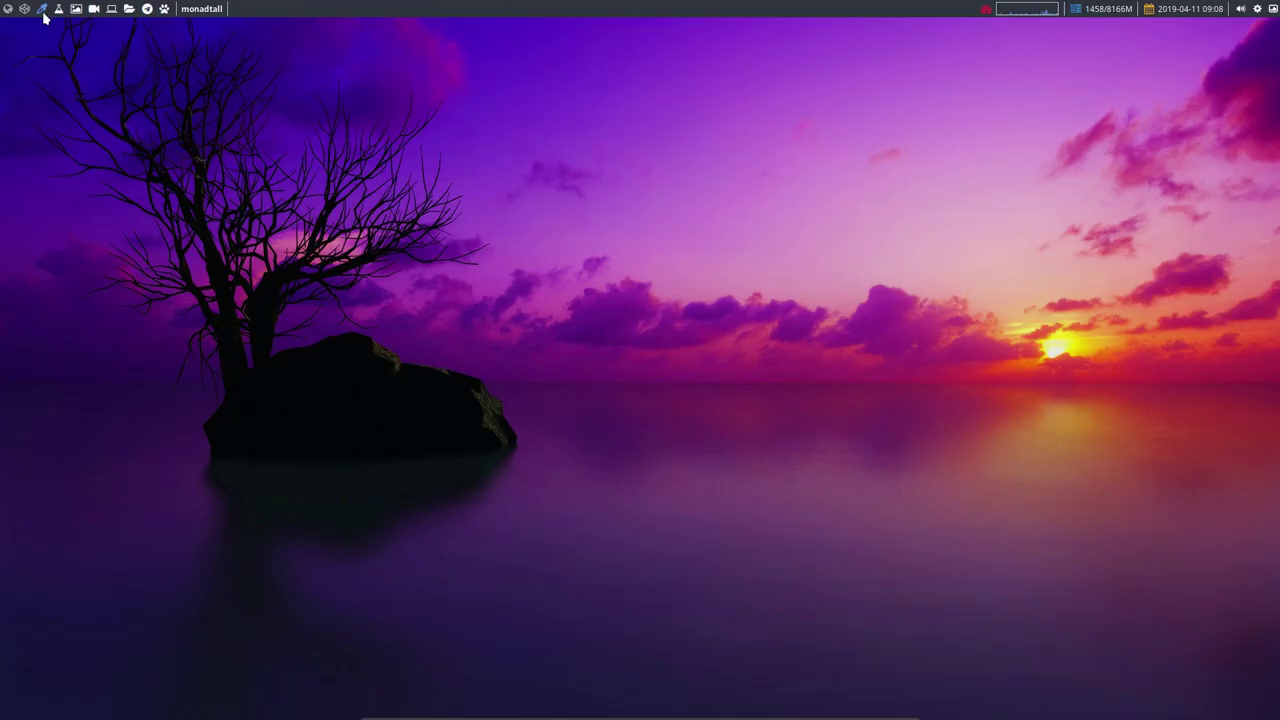
key("super+shift+Return")
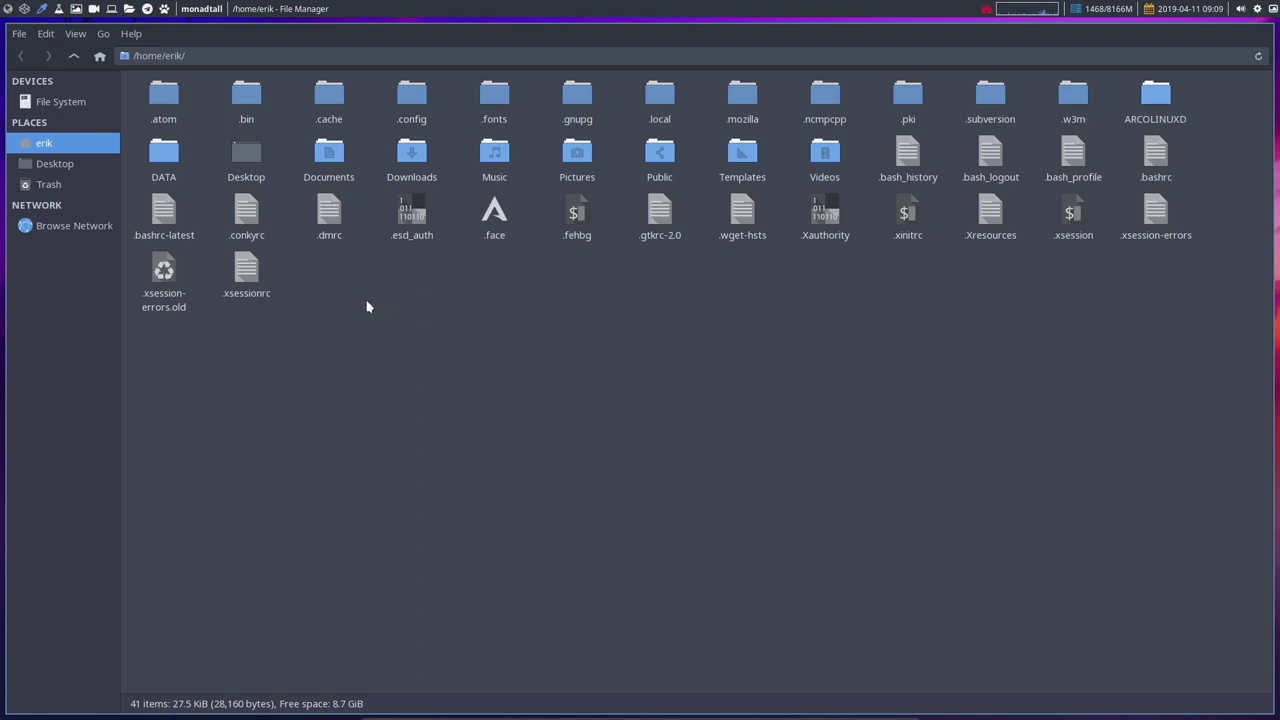
double_click(164, 155)
double_click(165, 100)
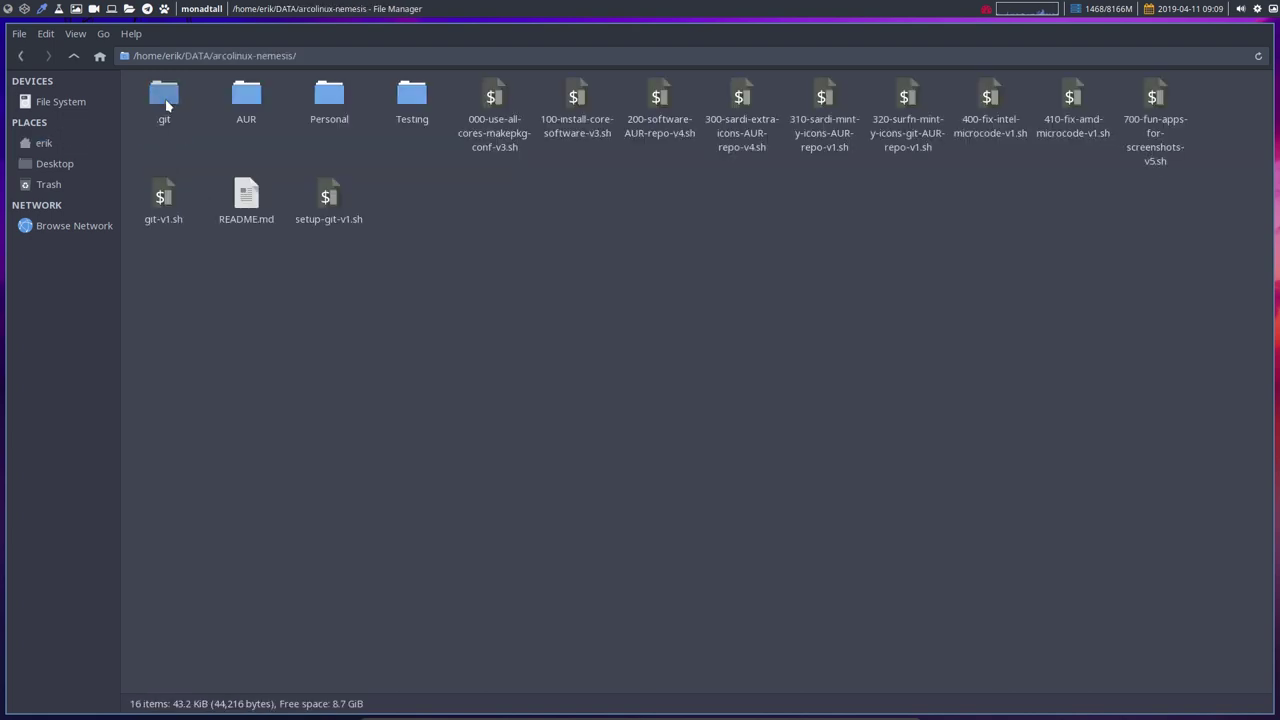
double_click(243, 100)
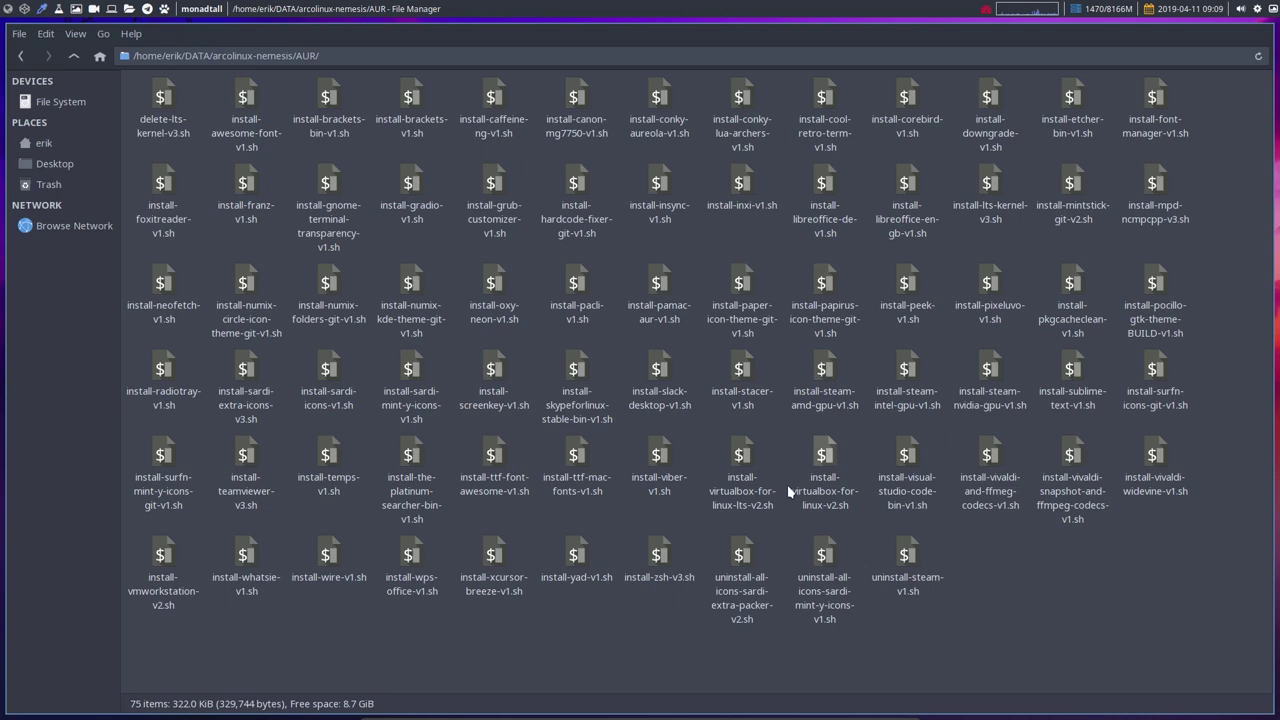
left_click(412, 556)
right_click(418, 558)
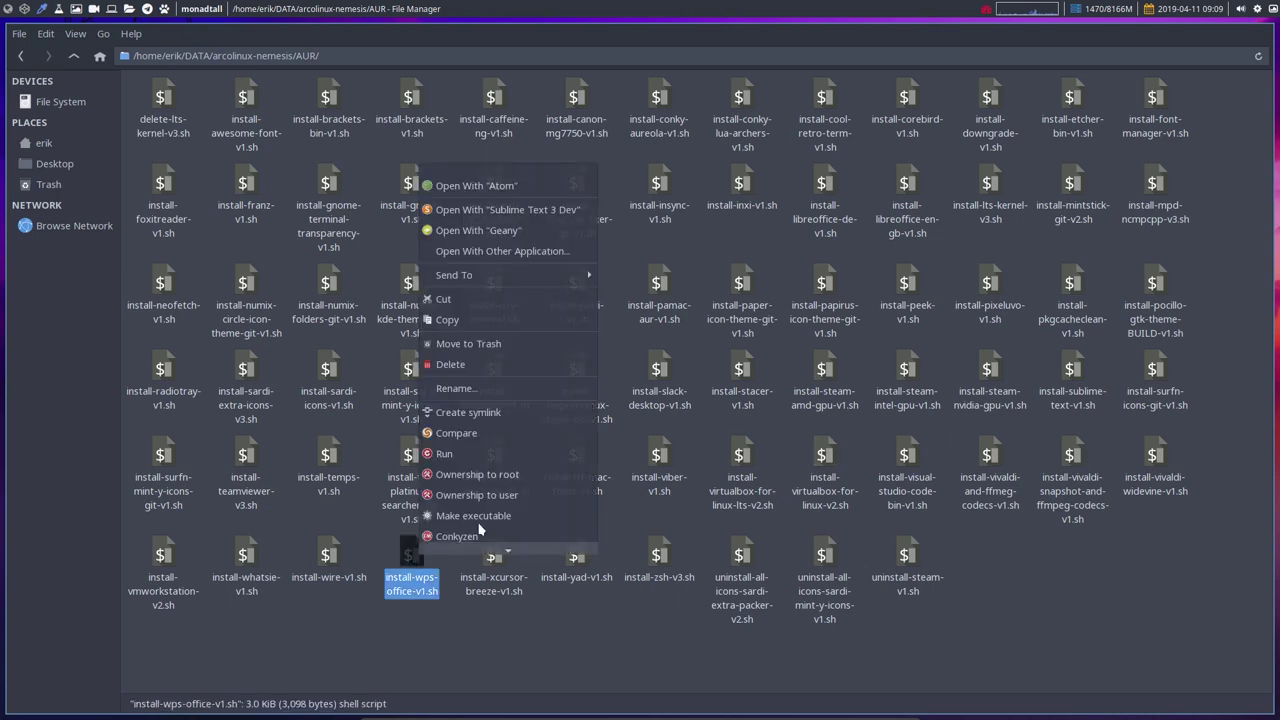
Open the script in Sublime Text and paste a copy of its install block from line 18 after the end
left_click(547, 207)
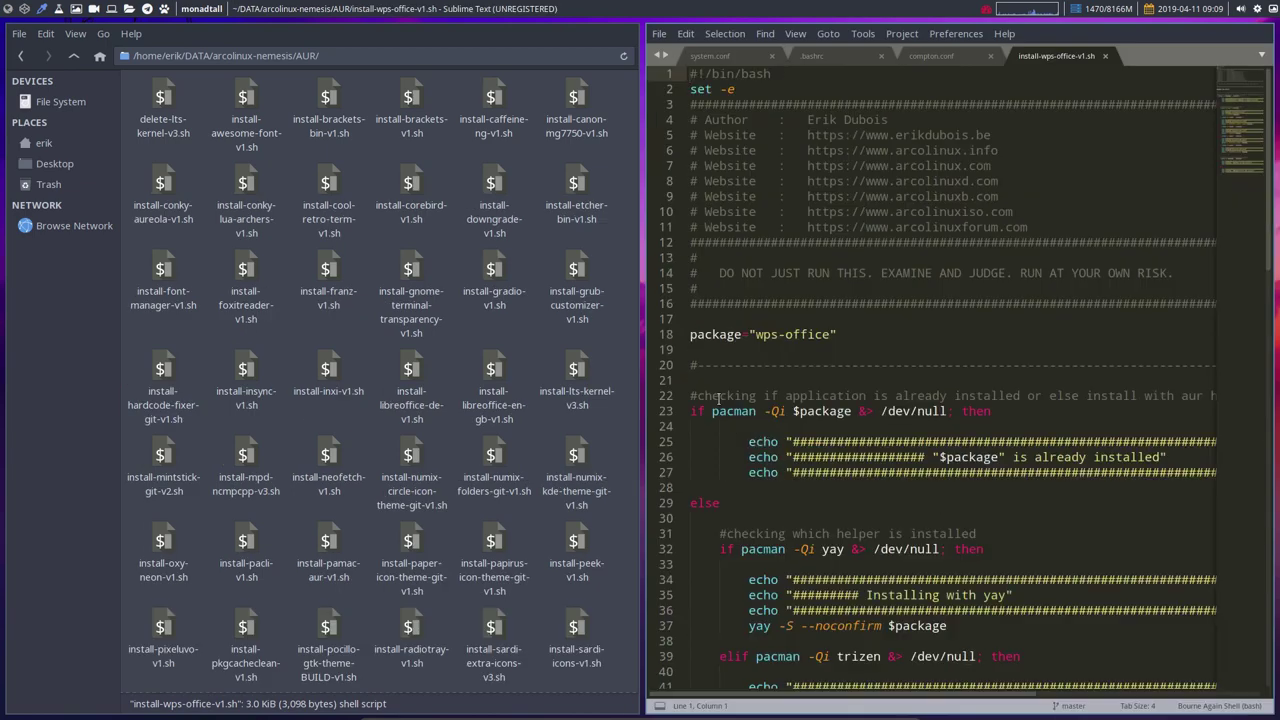
left_click_drag(757, 335, 831, 335)
scroll(871, 485, "down", 18)
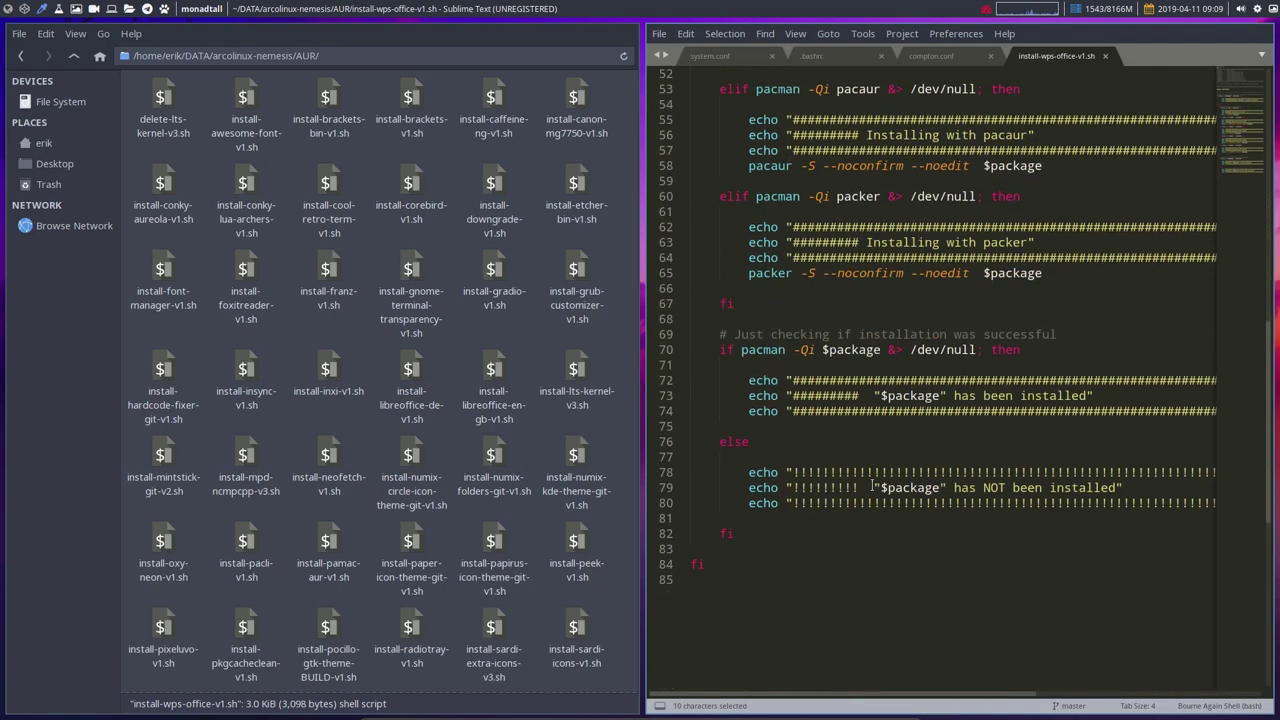
left_click_drag(743, 469, 662, 342)
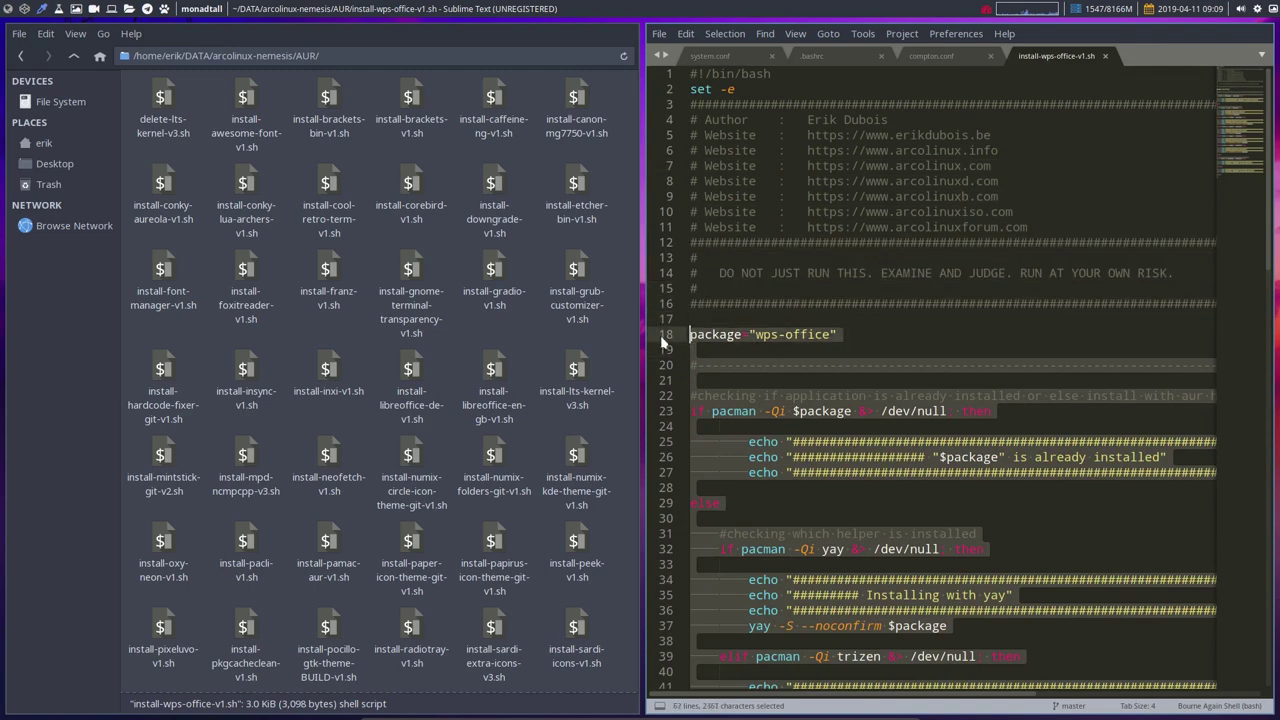
key("ctrl+c")
scroll(760, 384, "down", 15)
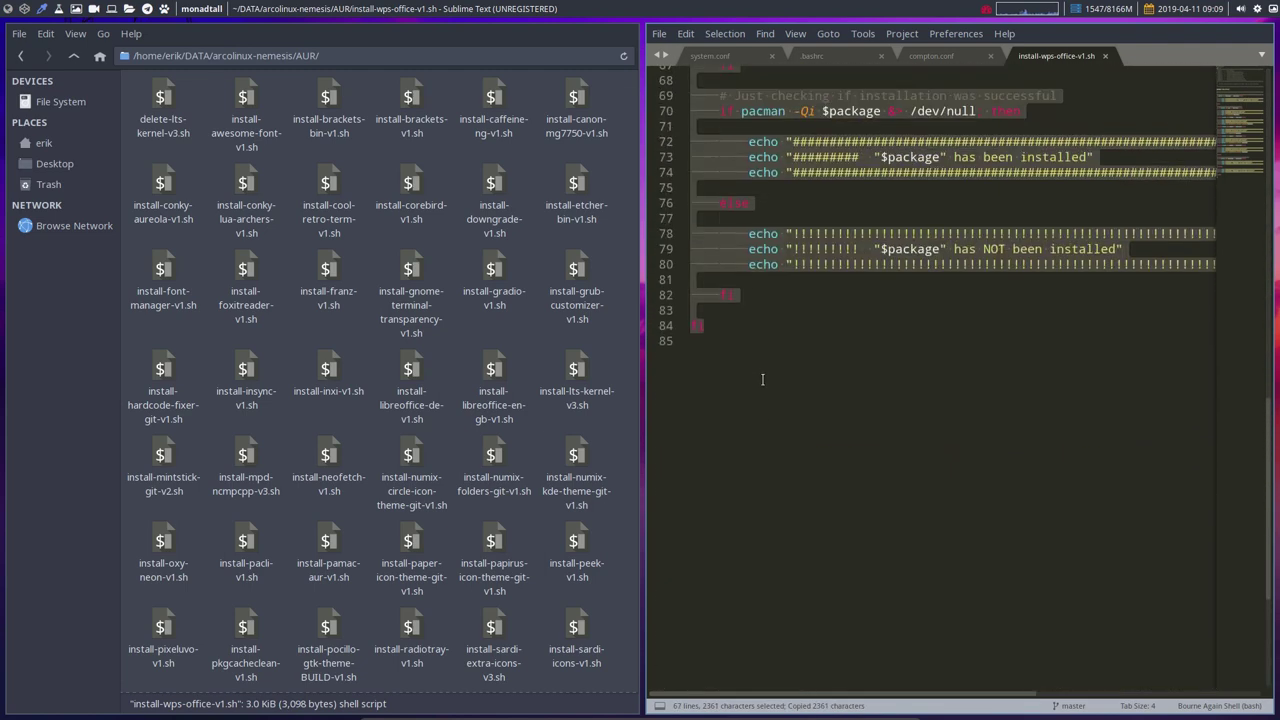
scroll(762, 379, "up", 1)
left_click(759, 395)
key("Return")
key("Return")
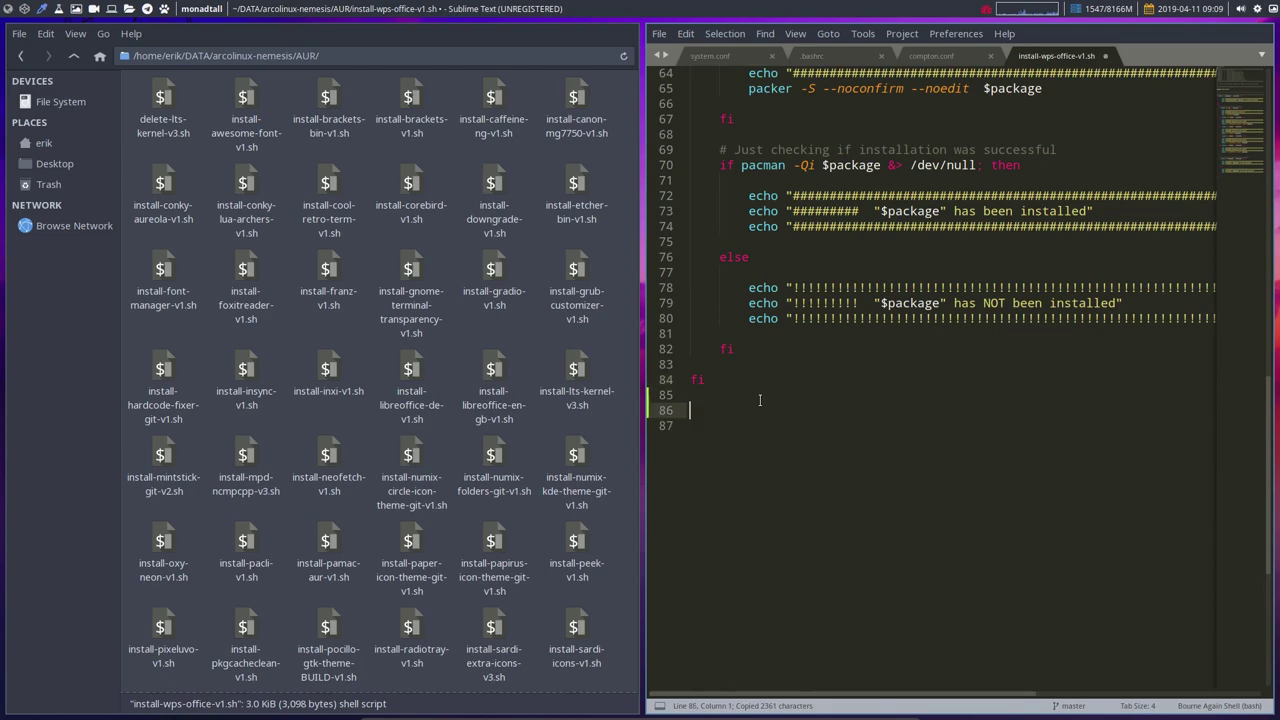
key("ctrl+v")
Copy ttf-wps-fonts from the ArchWiki page, replace wps-office on line 86 with it, and save
scroll(760, 400, "up", 8)
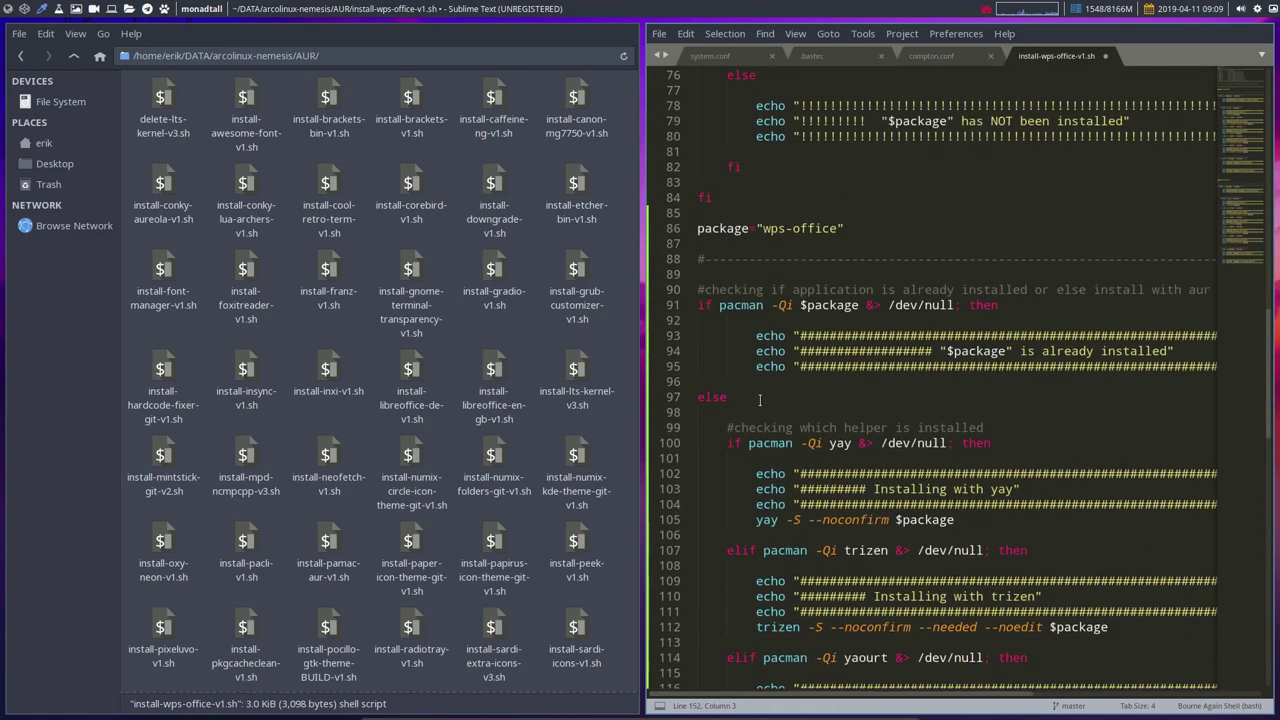
scroll(759, 400, "up", 2)
left_click_drag(764, 313, 838, 313)
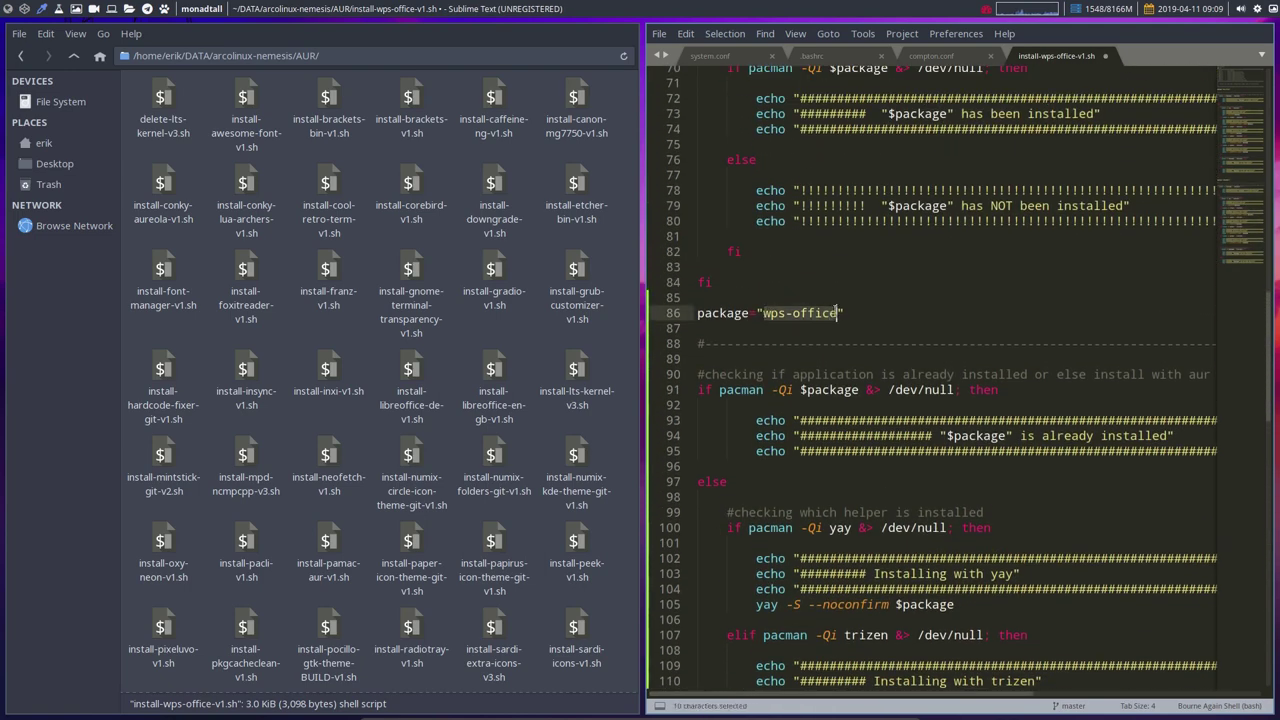
left_click(25, 9)
left_click(9, 9)
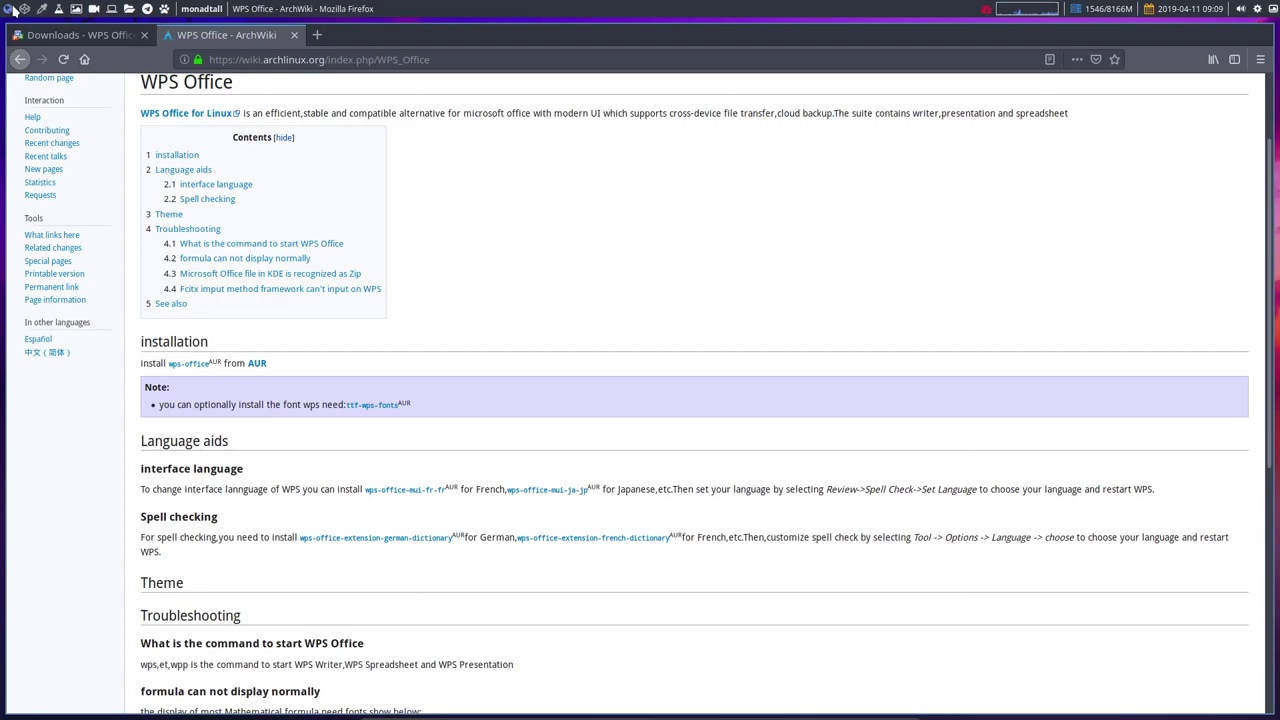
mouse_move(398, 410)
left_mouse_down()
mouse_move(352, 418)
mouse_move(401, 414)
left_mouse_up()
left_click(352, 418)
left_click(363, 420)
left_click(44, 10)
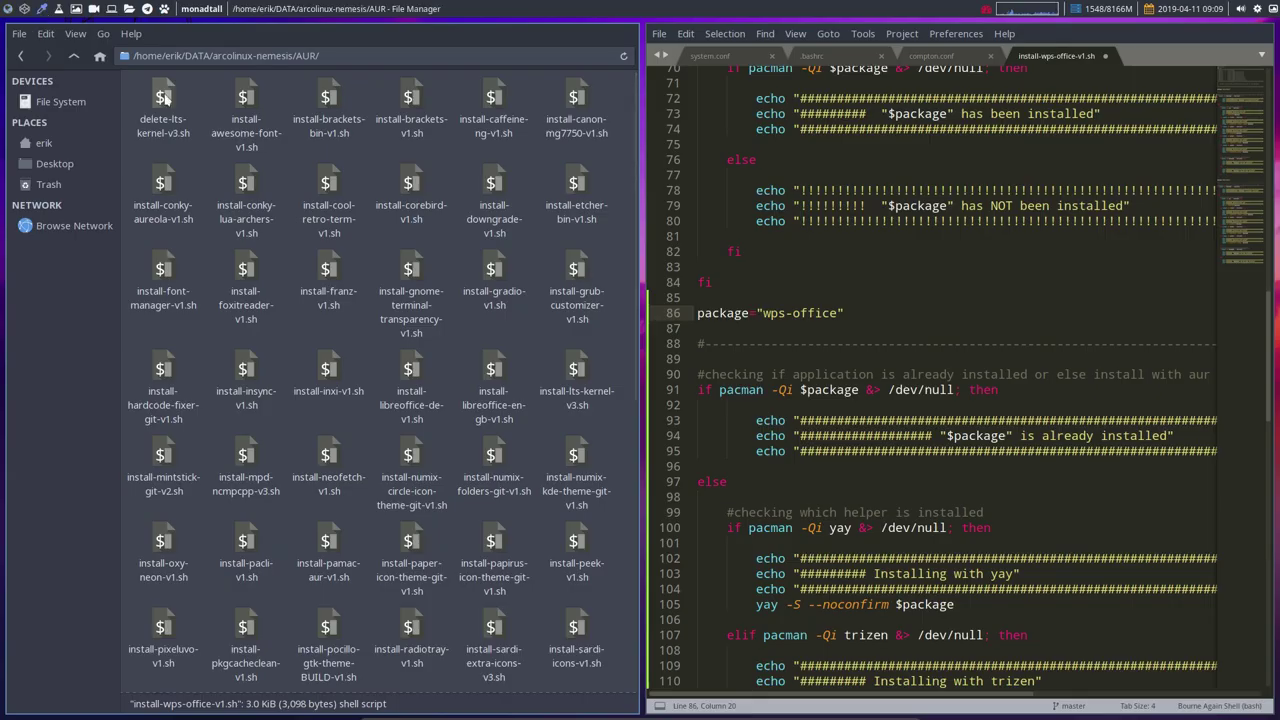
left_click_drag(836, 314, 762, 313)
key("ctrl+v")
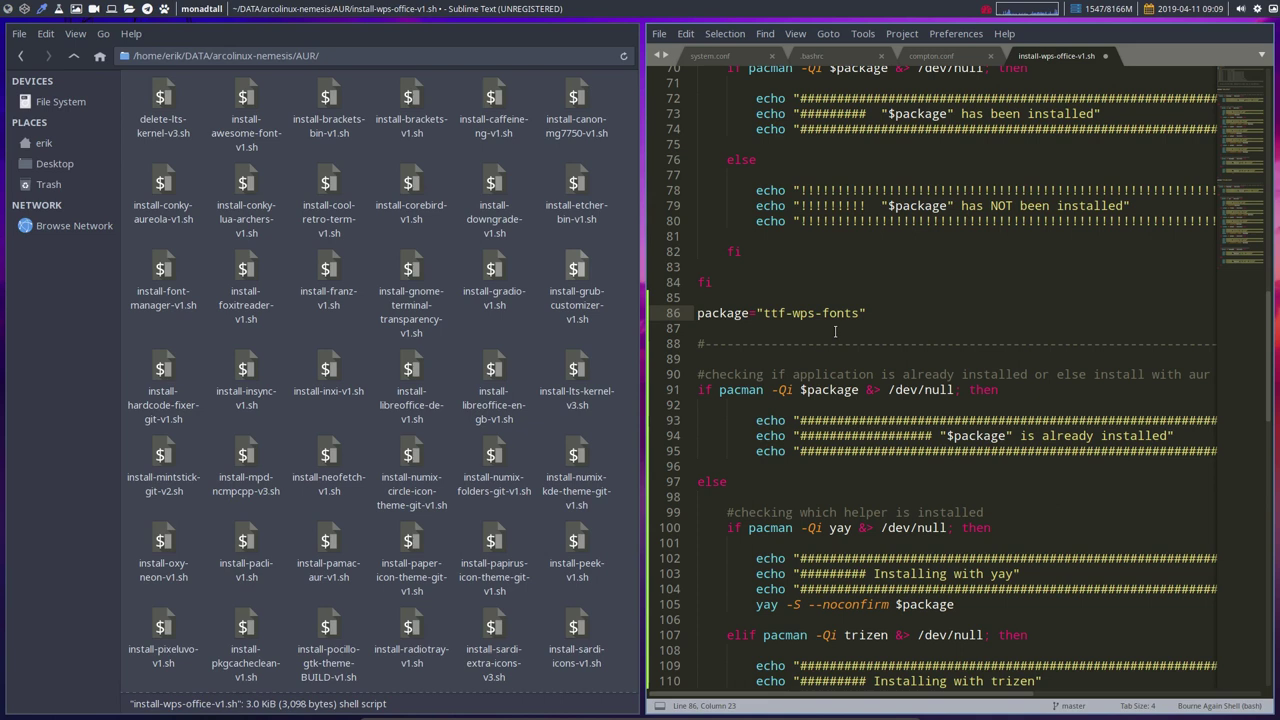
key("ctrl+s")
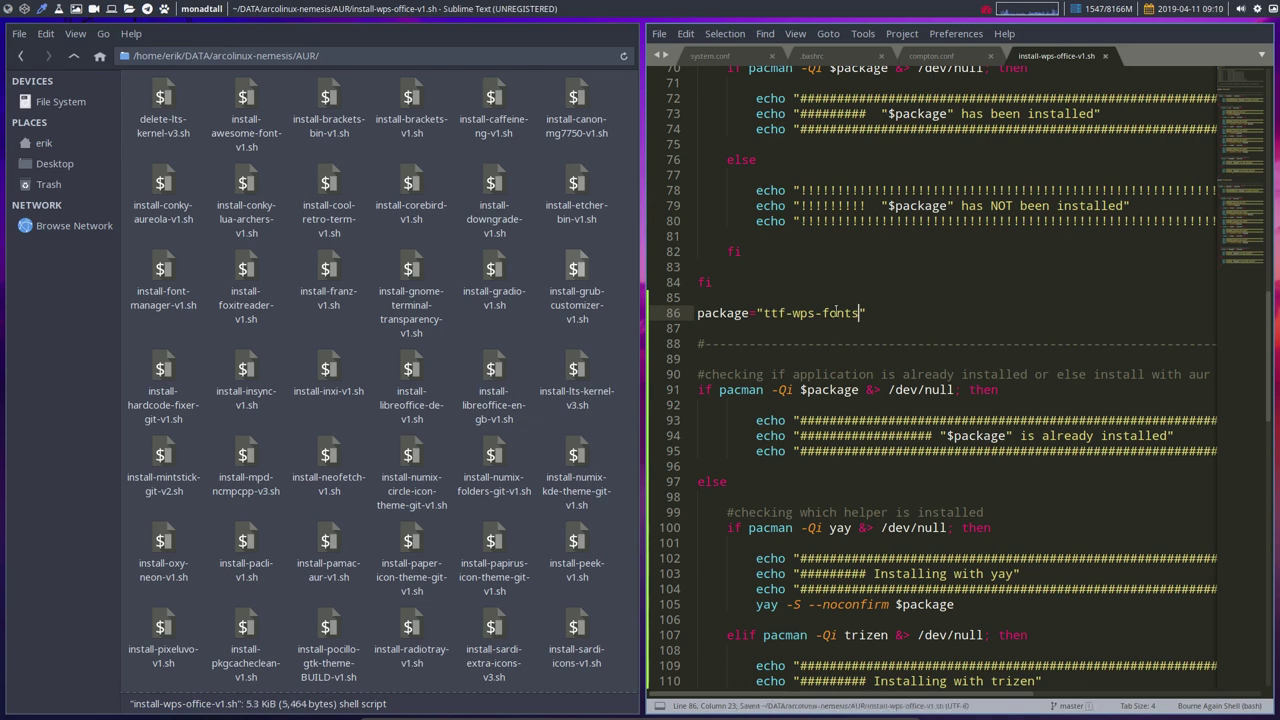
Enter '1 2' in the yay terminal and examine the wps-office-mui language pack names
left_click(8, 9)
left_click(24, 9)
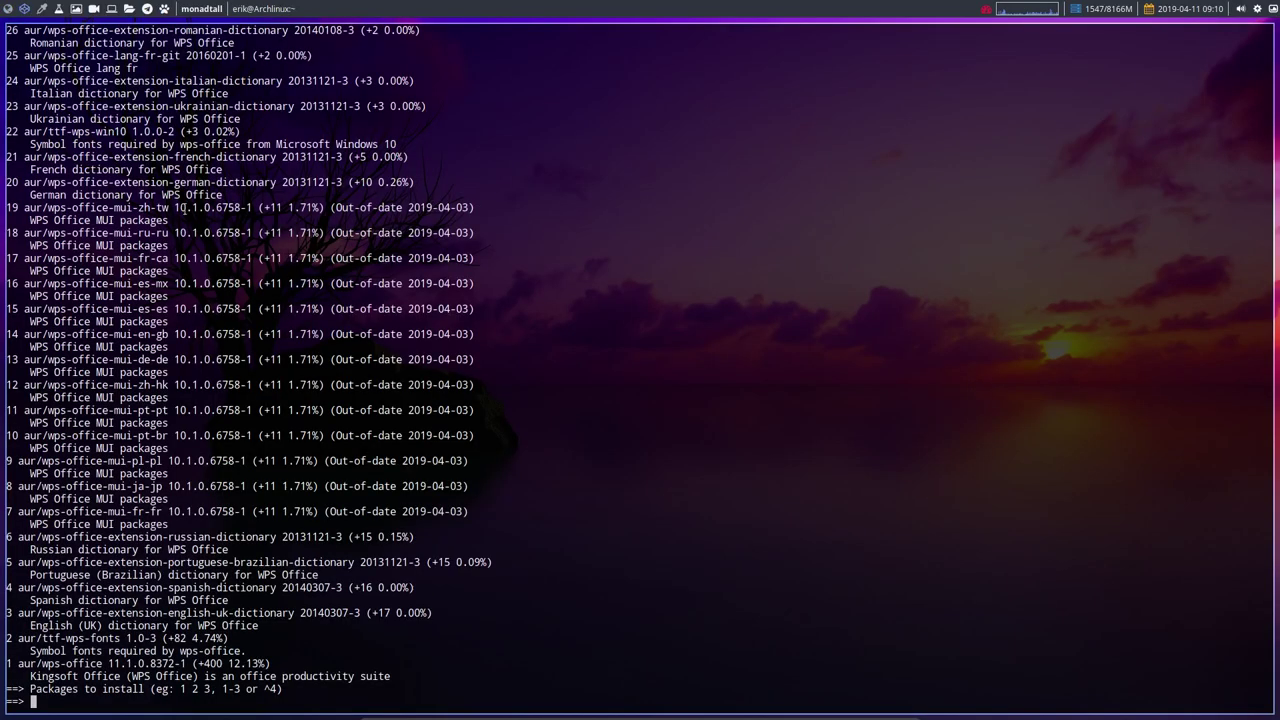
type("1 2")
left_click_drag(113, 513, 121, 516)
double_click(120, 512)
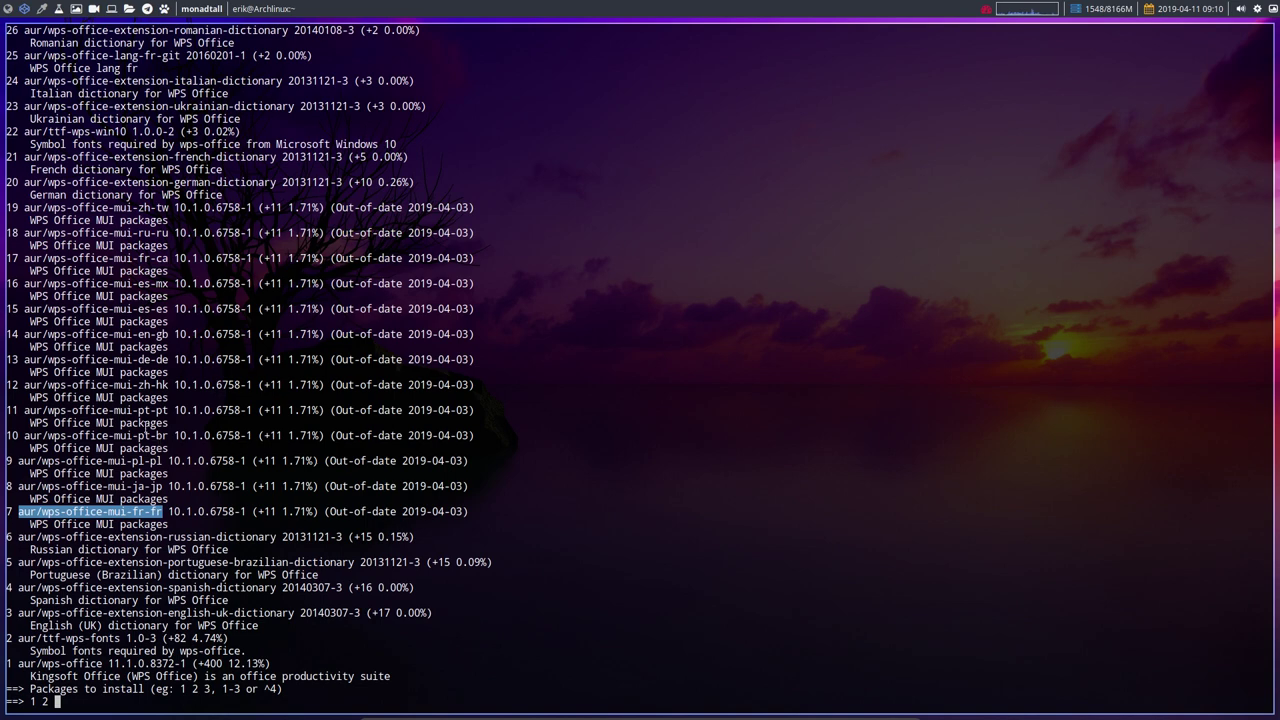
double_click(162, 382)
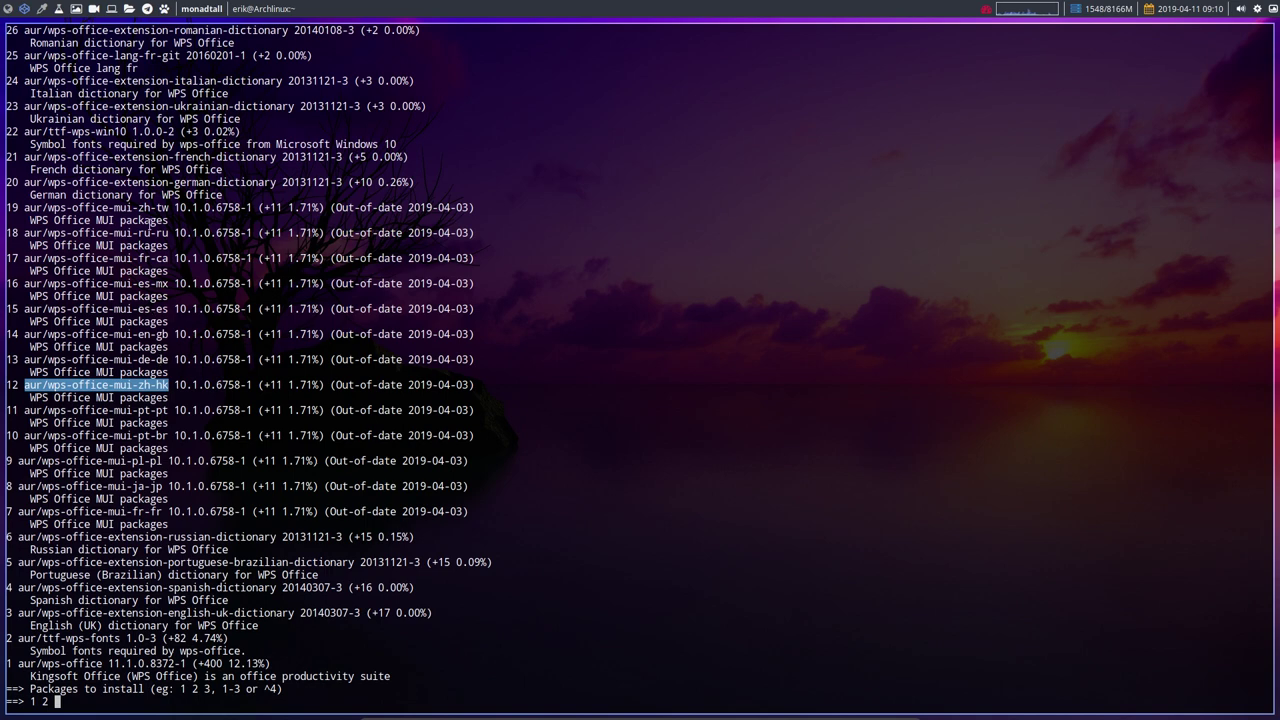
left_click(97, 221)
Review the Windows 10 font package and the ukrainian, italian and dutch dictionary packages in the list
scroll(92, 228, "up", 3)
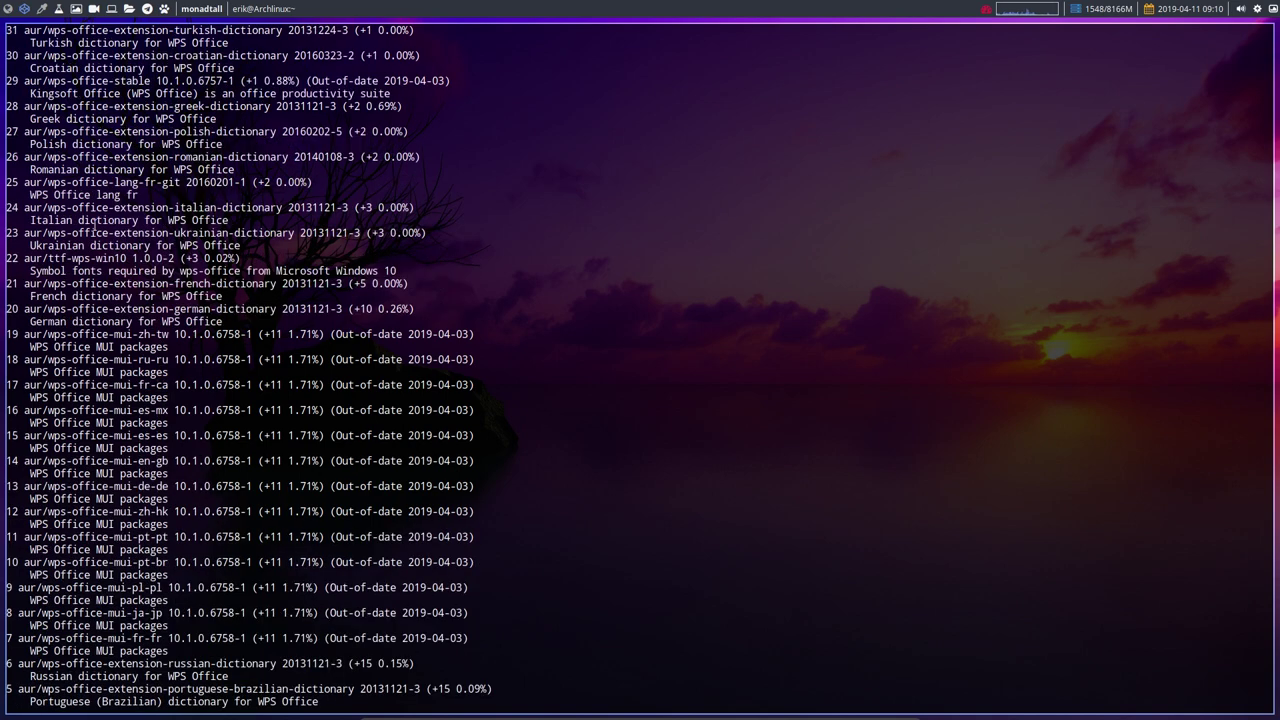
scroll(124, 300, "up", 2)
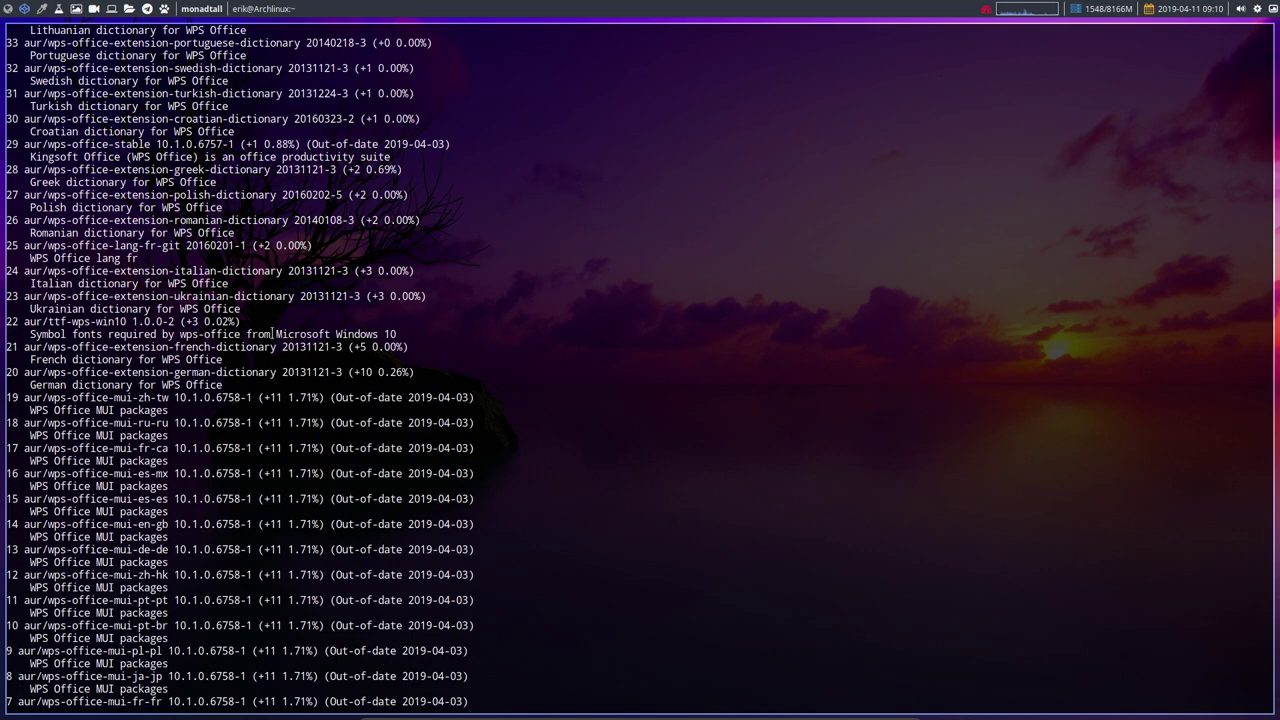
left_click_drag(273, 334, 395, 336)
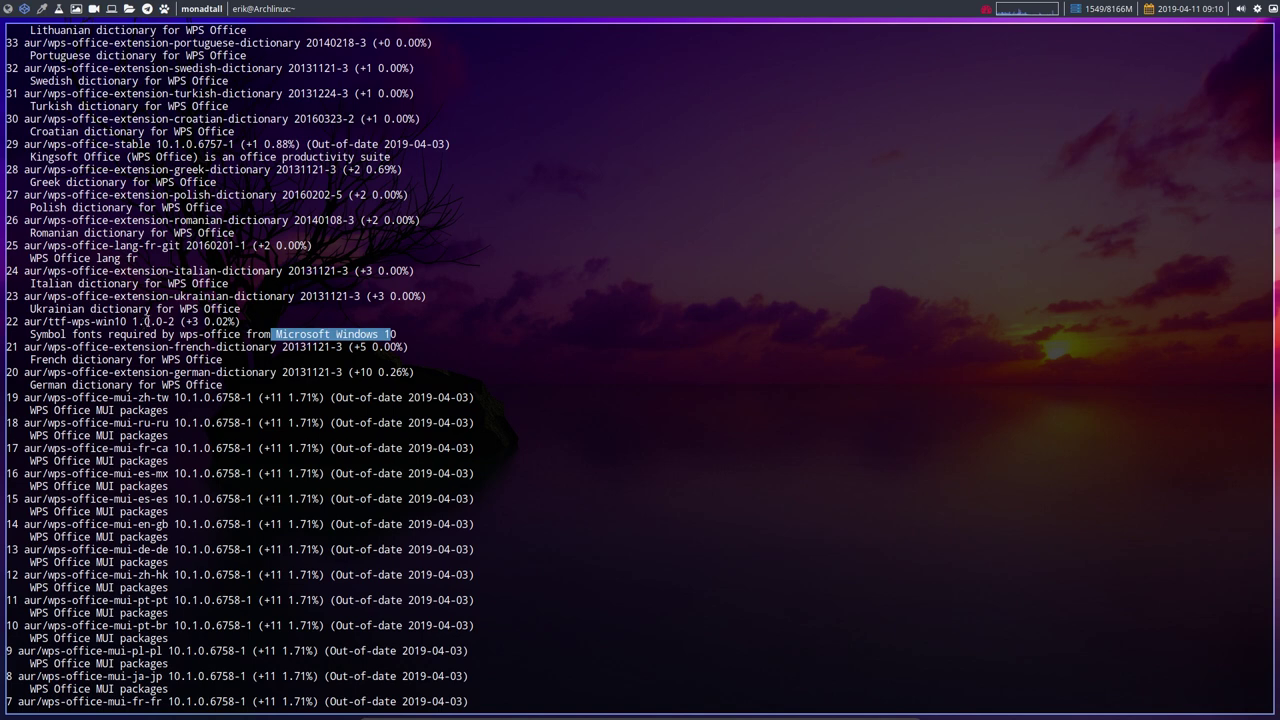
left_click(177, 305)
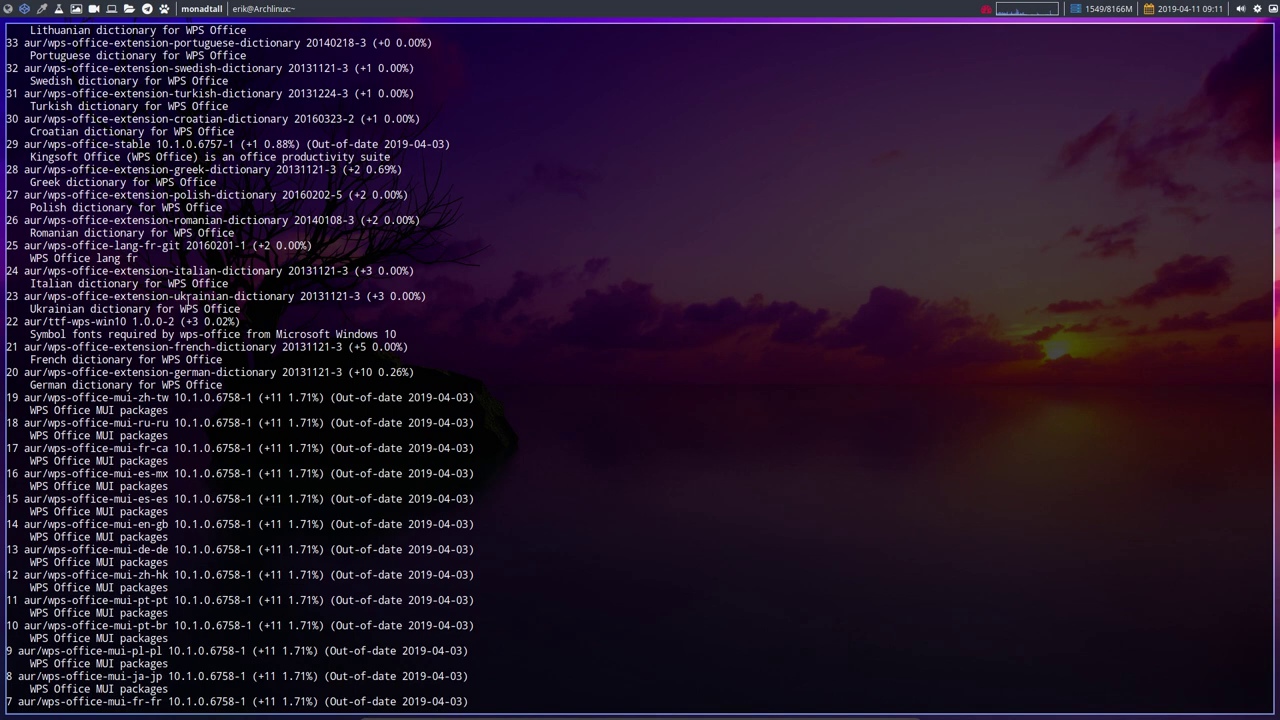
double_click(188, 300)
double_click(193, 271)
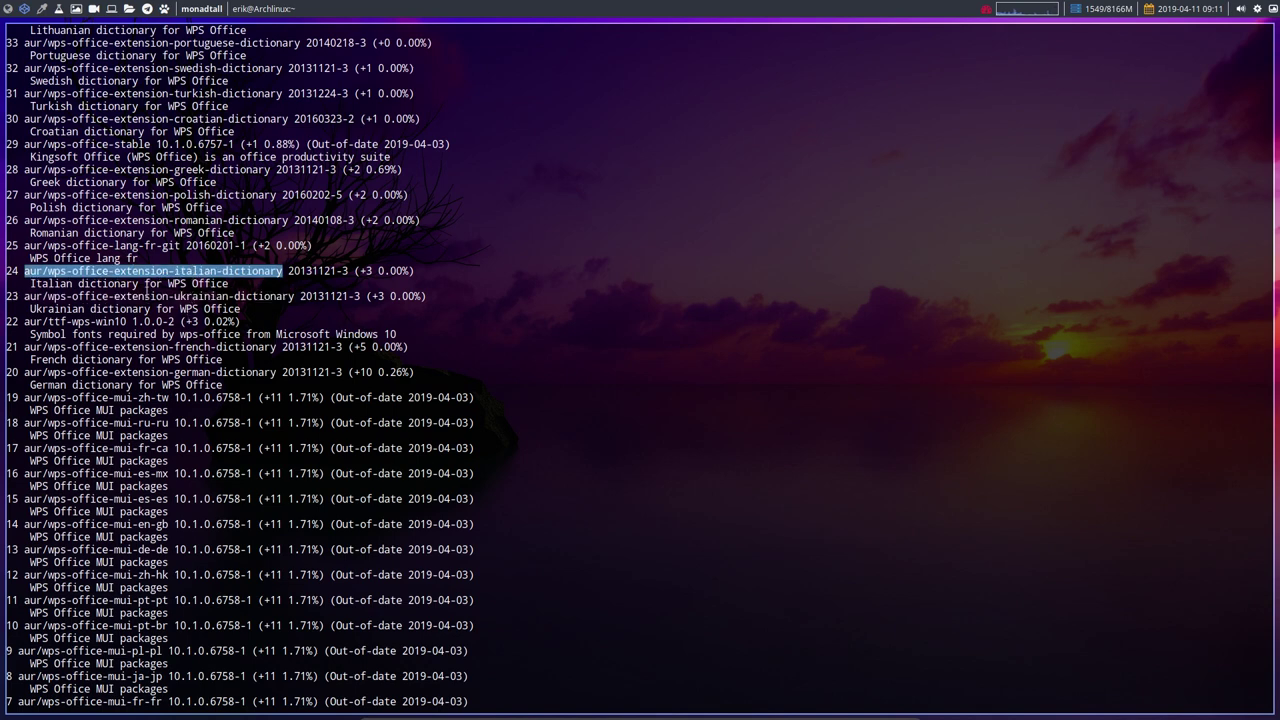
scroll(183, 253, "up", 2)
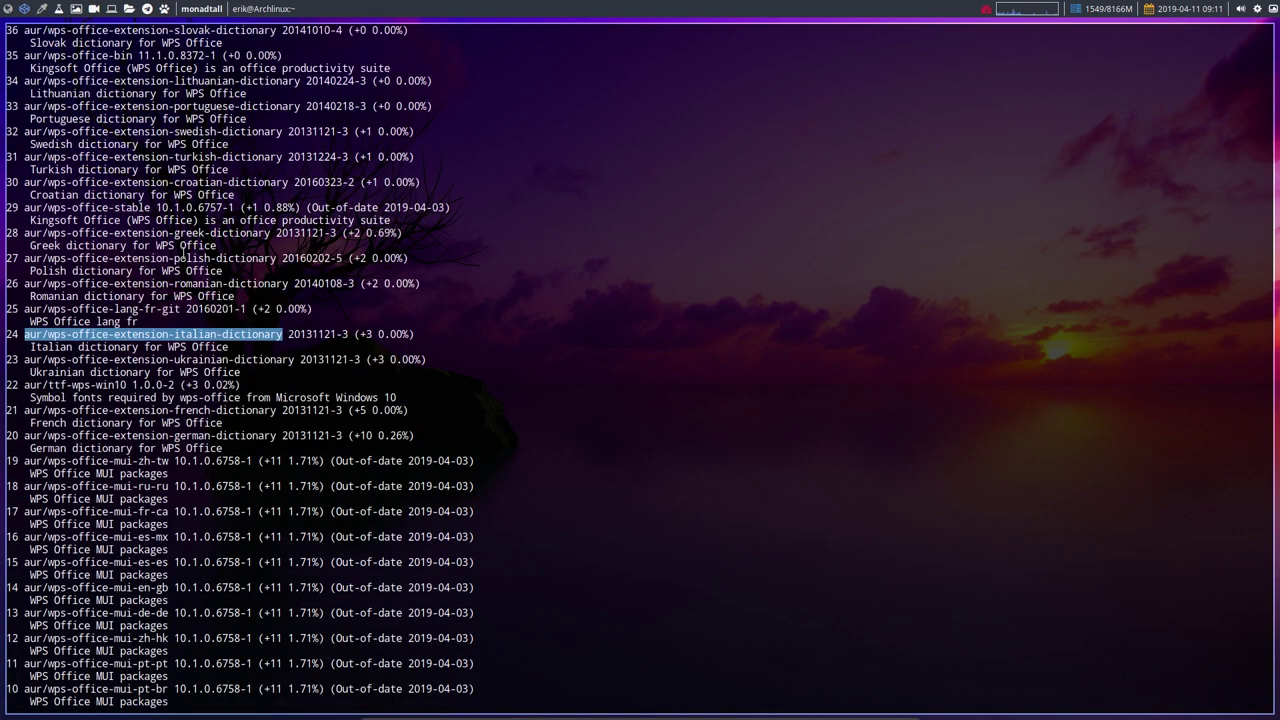
scroll(142, 283, "up", 2)
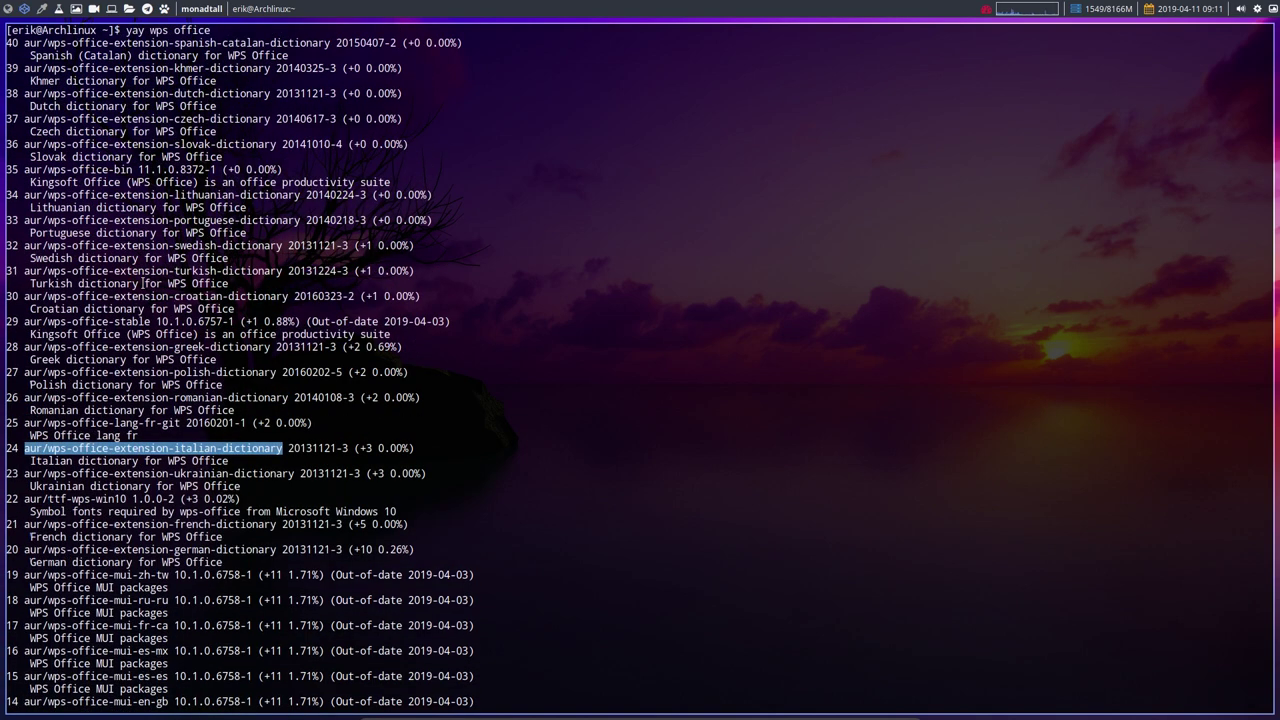
double_click(186, 93)
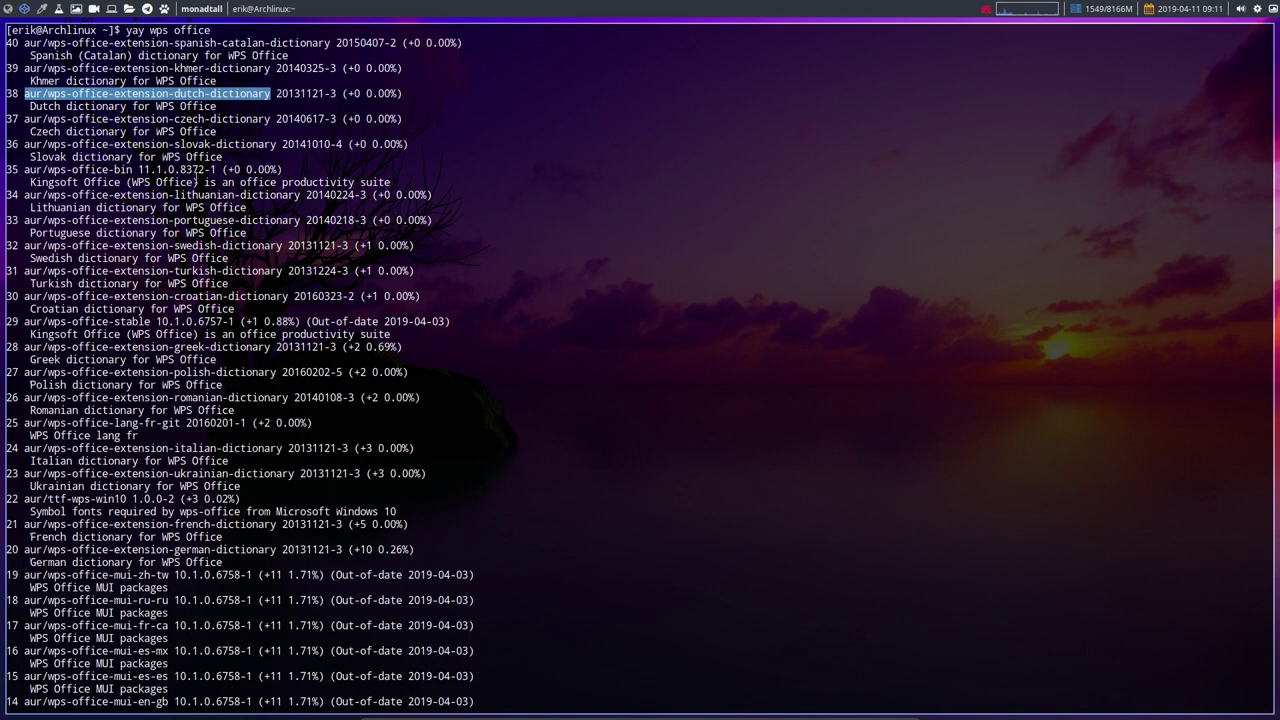
Install packages 1 and 2, skipping the diffs so ttf-wps-fonts starts building
type("1 2")
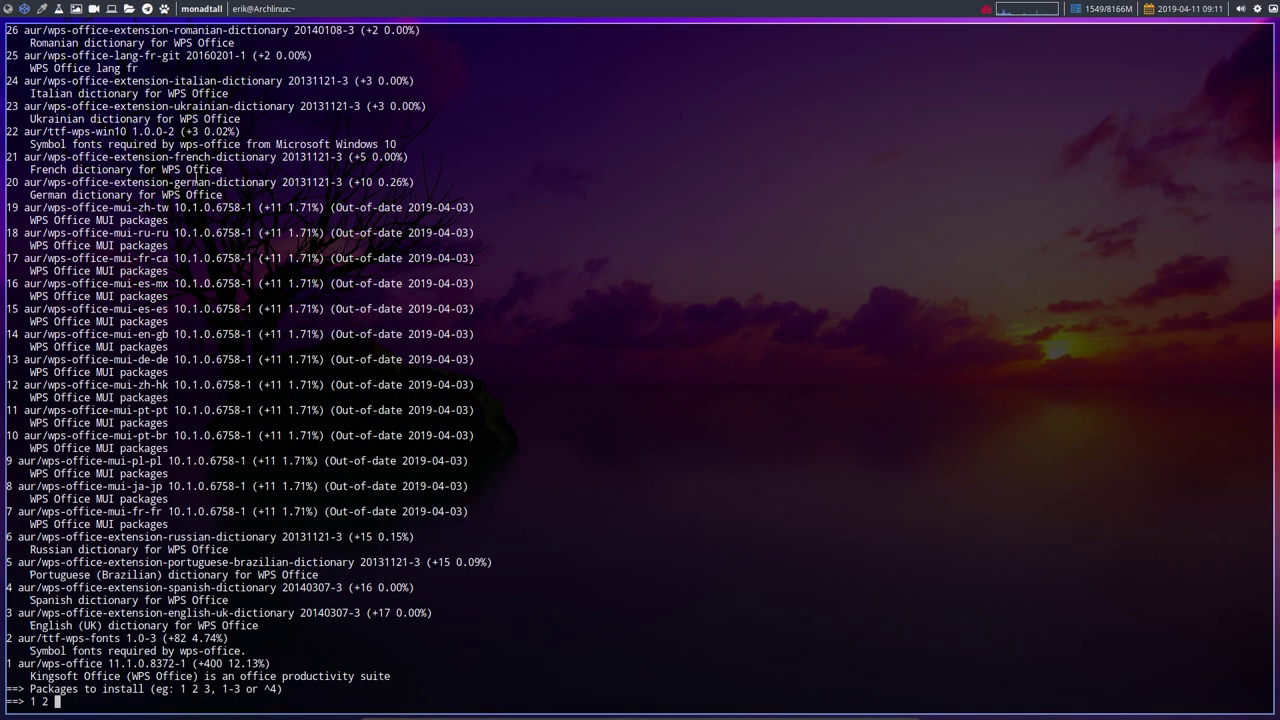
key("Return")
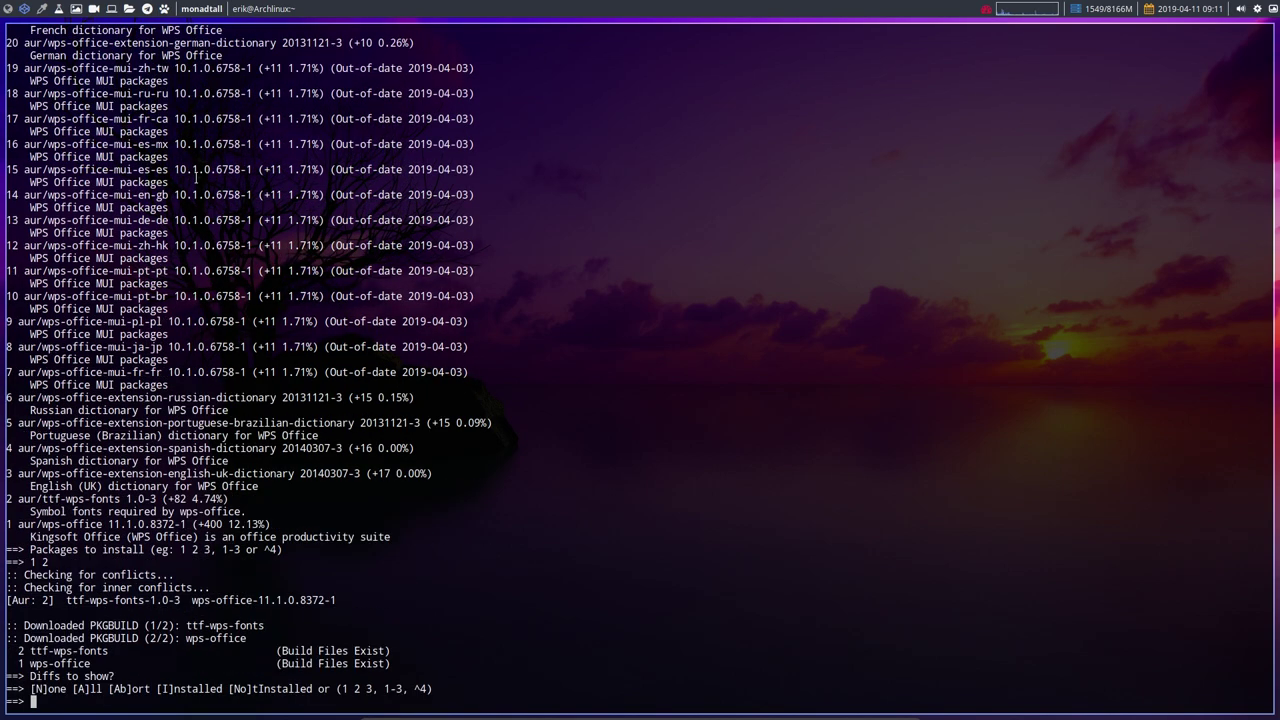
key("Return")
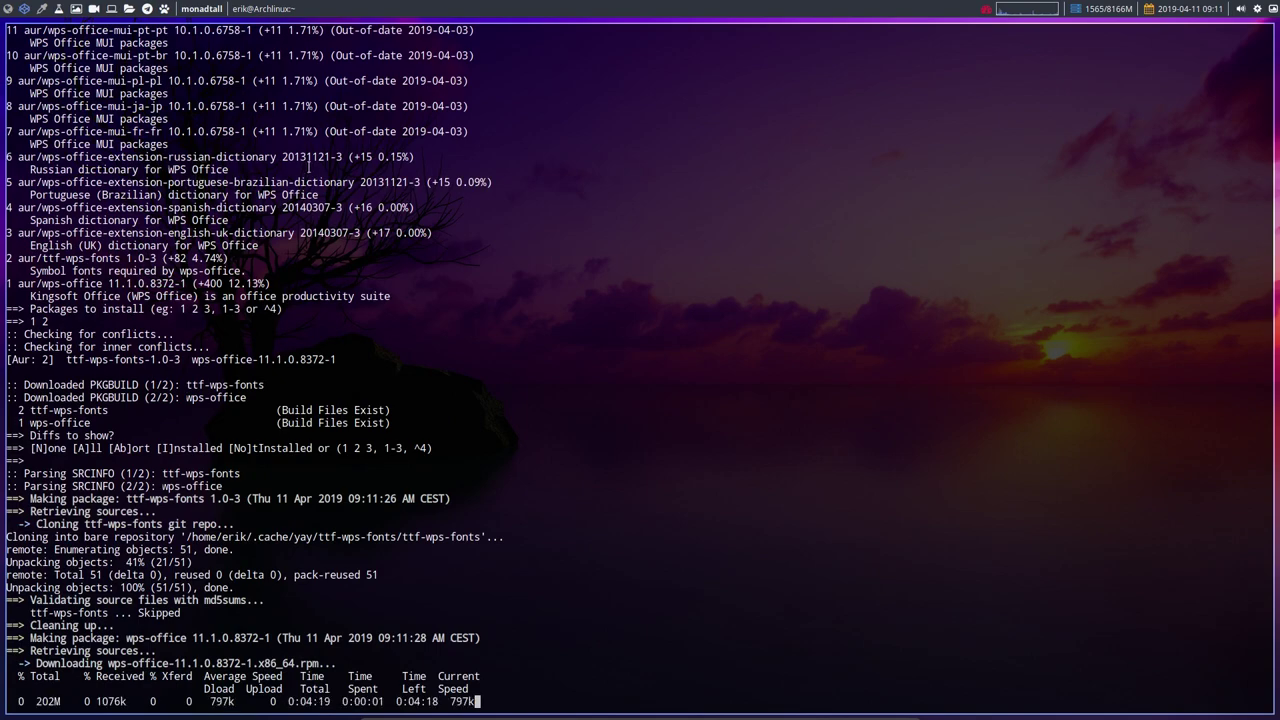
scroll(317, 261, "up", 10)
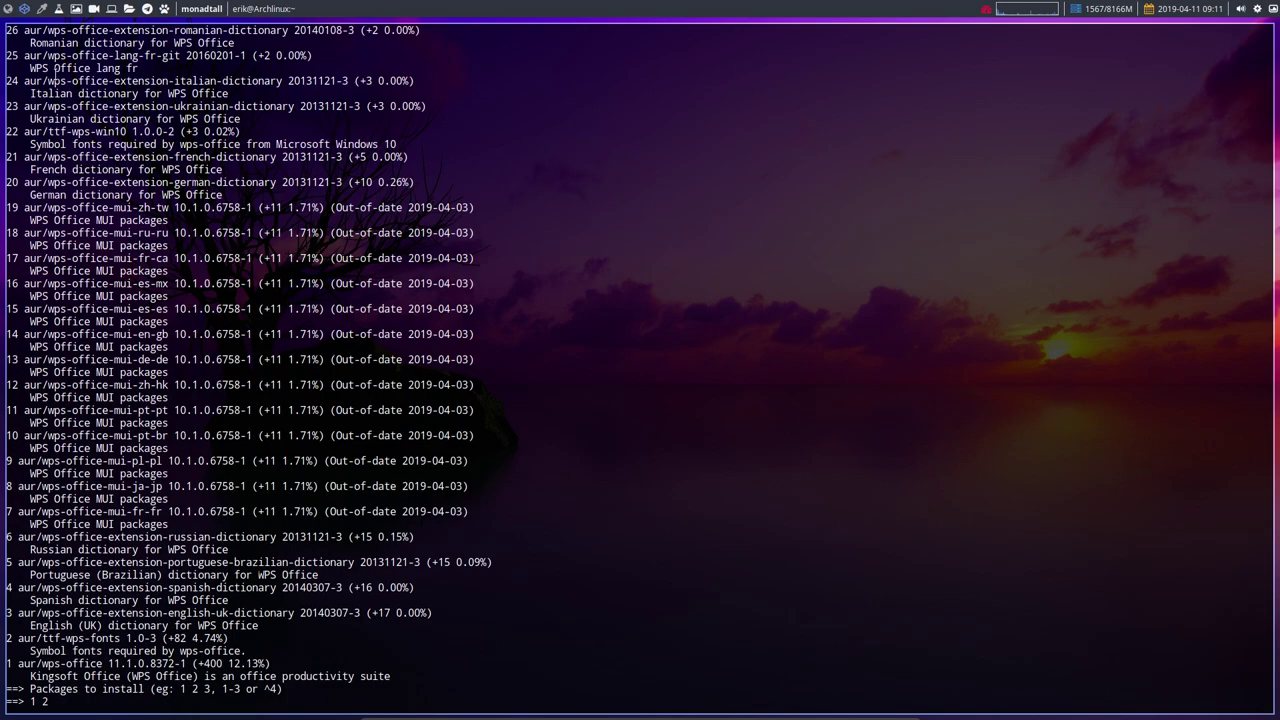
scroll(193, 309, "down", 10)
scroll(193, 309, "up", 5)
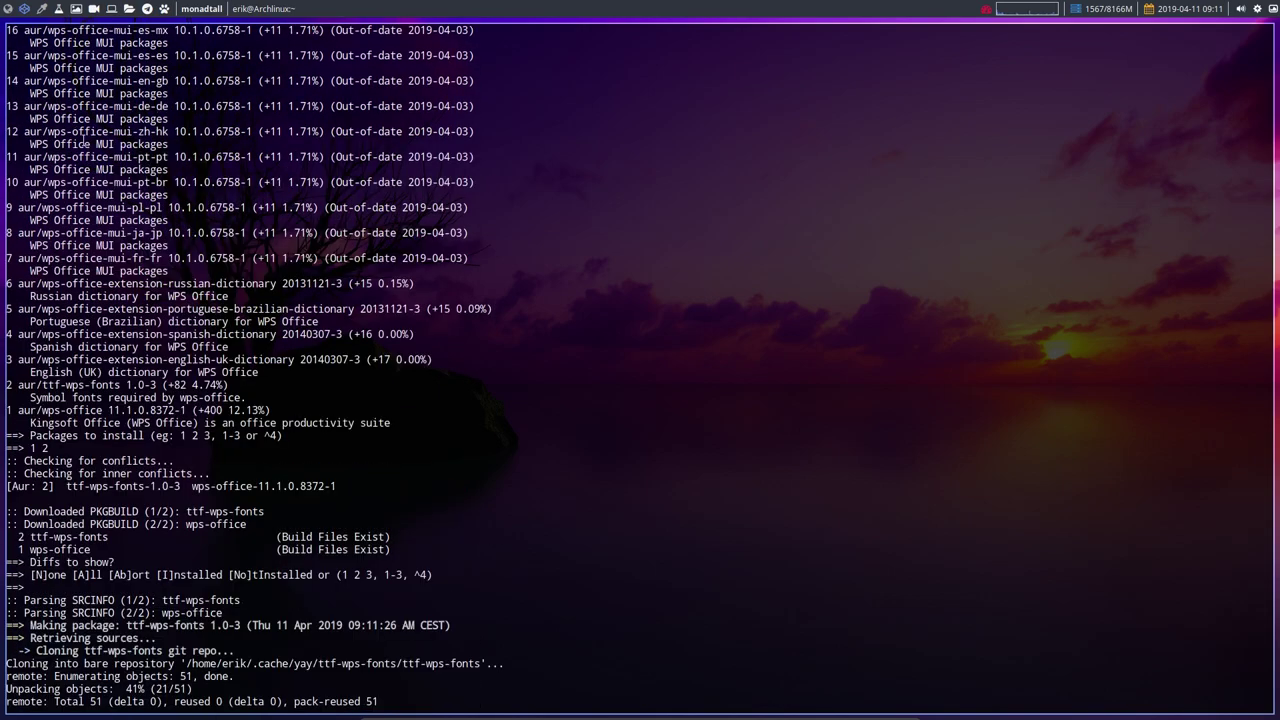
Search Google for 'archlinux wps office' in a new tab and open the AUR wps-office-stable page
left_click(10, 9)
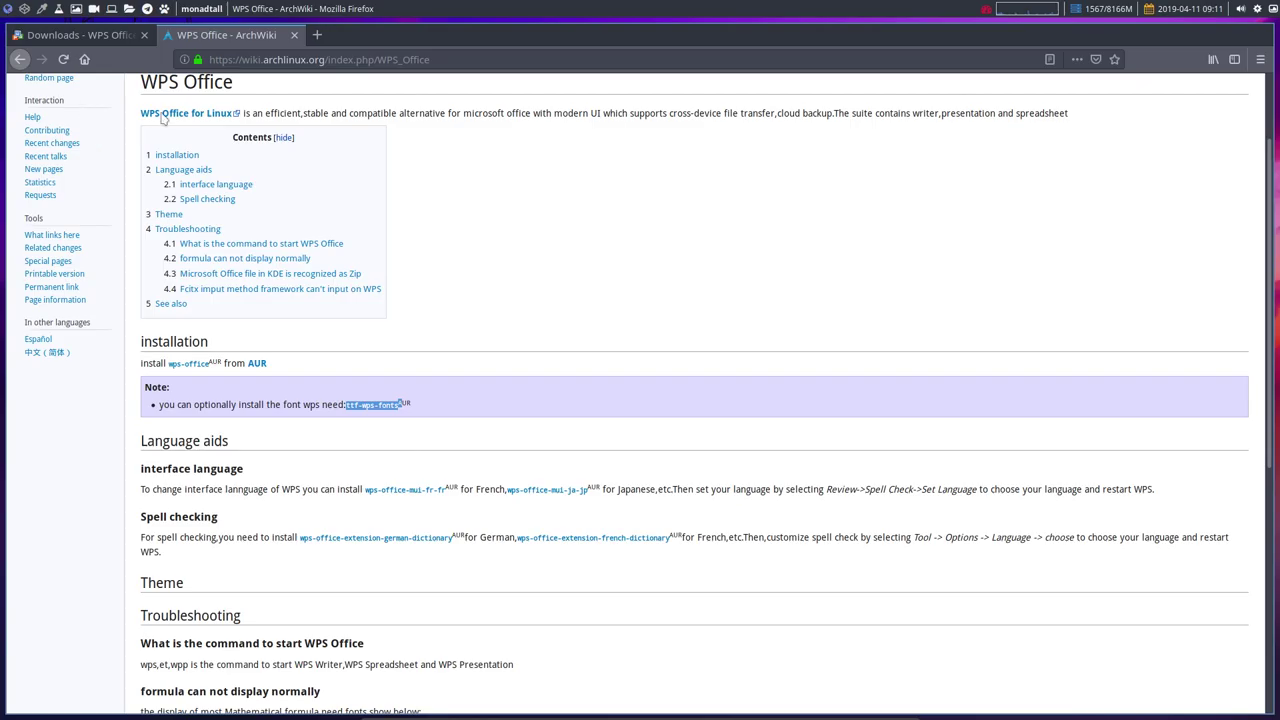
left_click(313, 35)
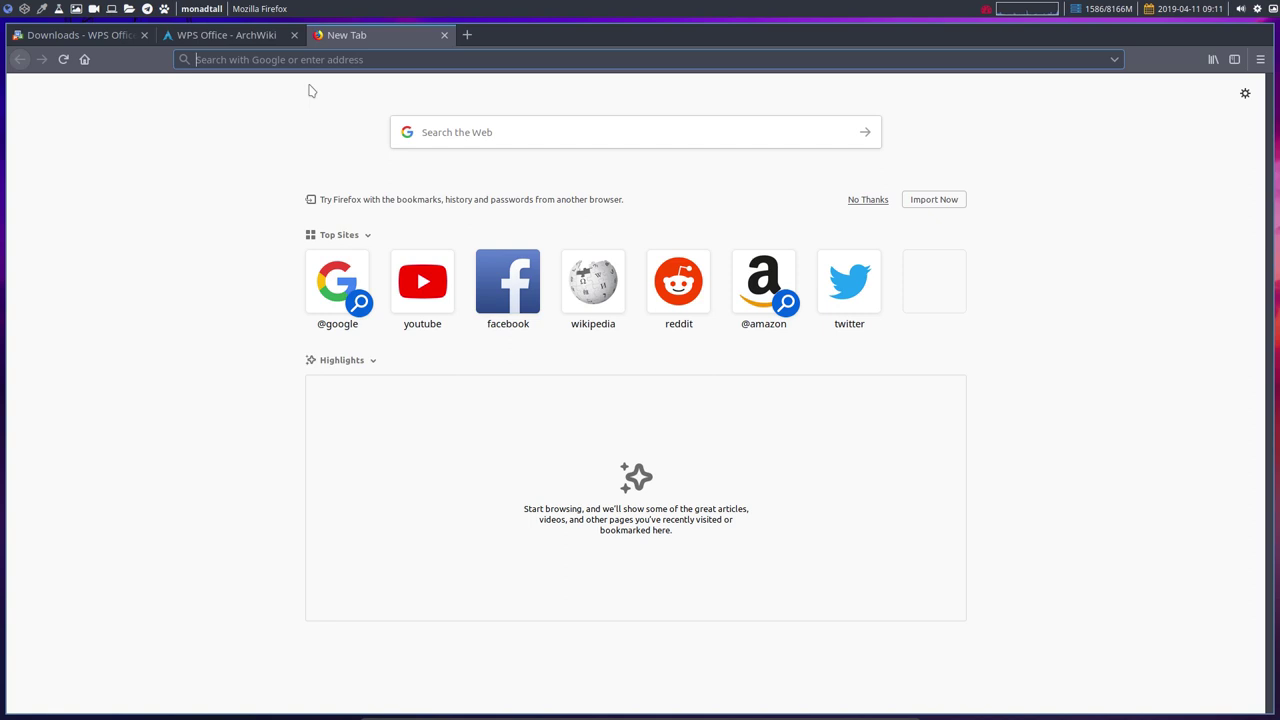
type("arch")
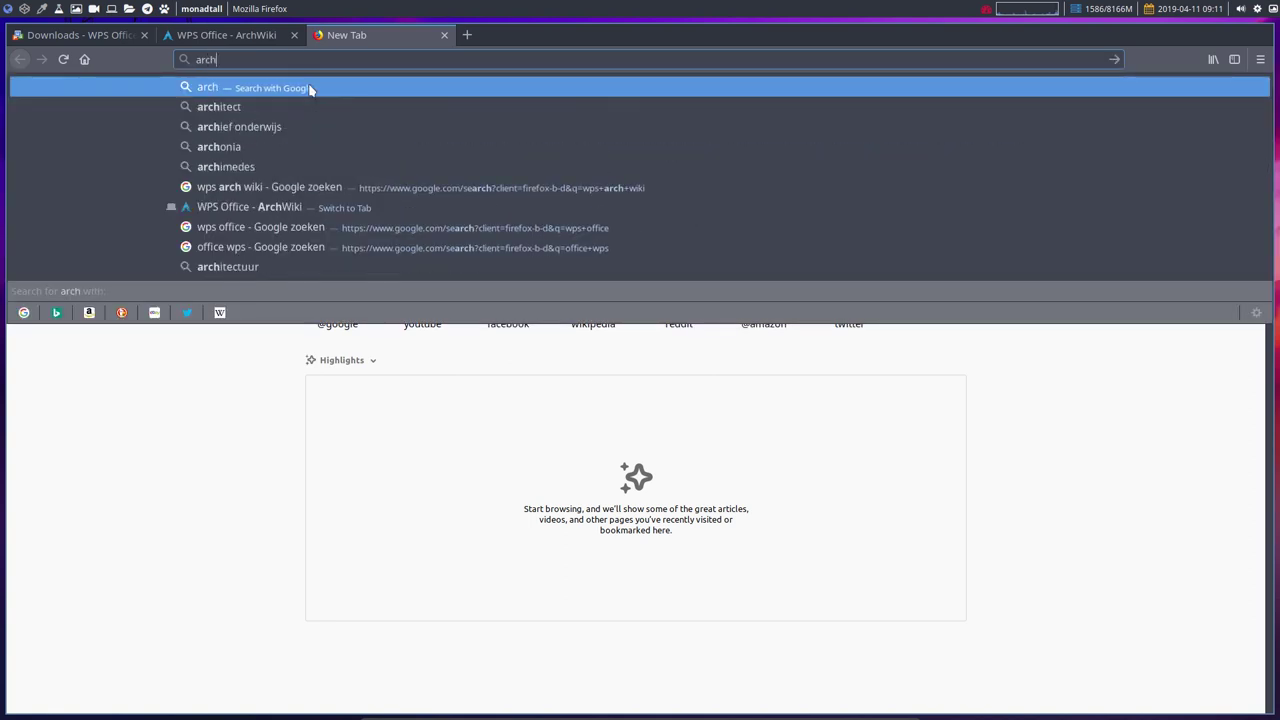
type("linux wps ")
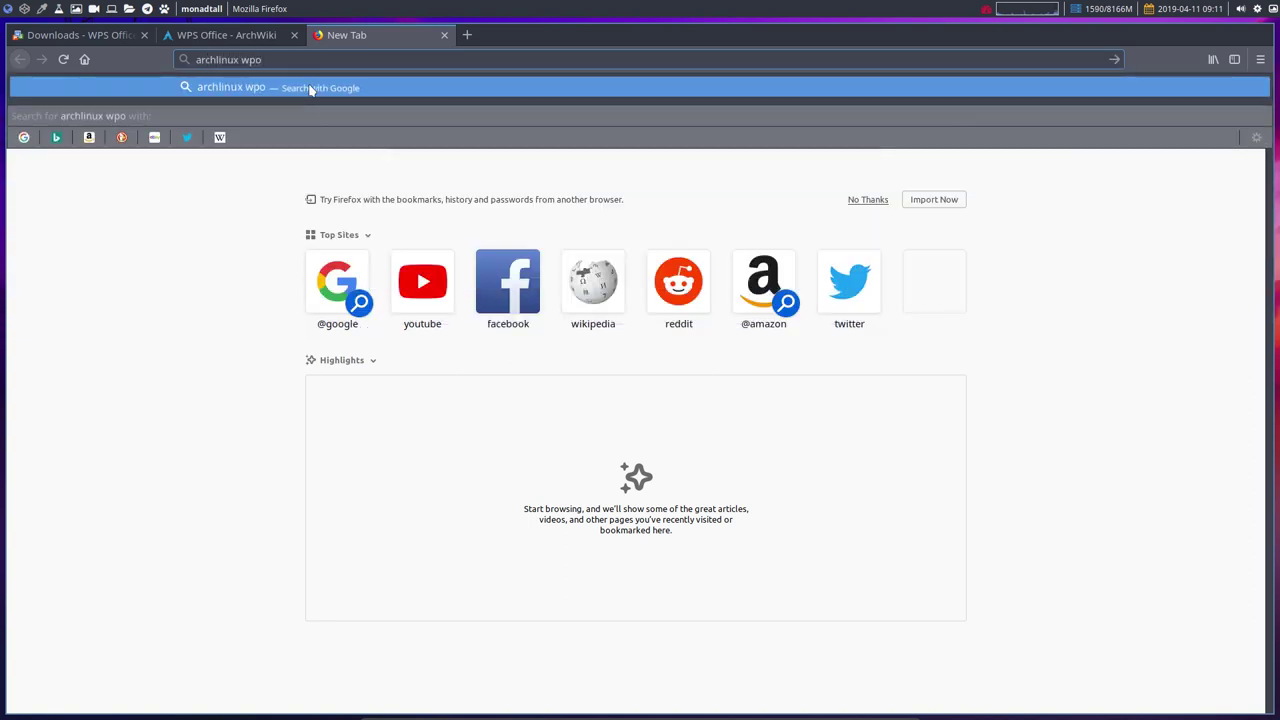
type("office")
key("Return")
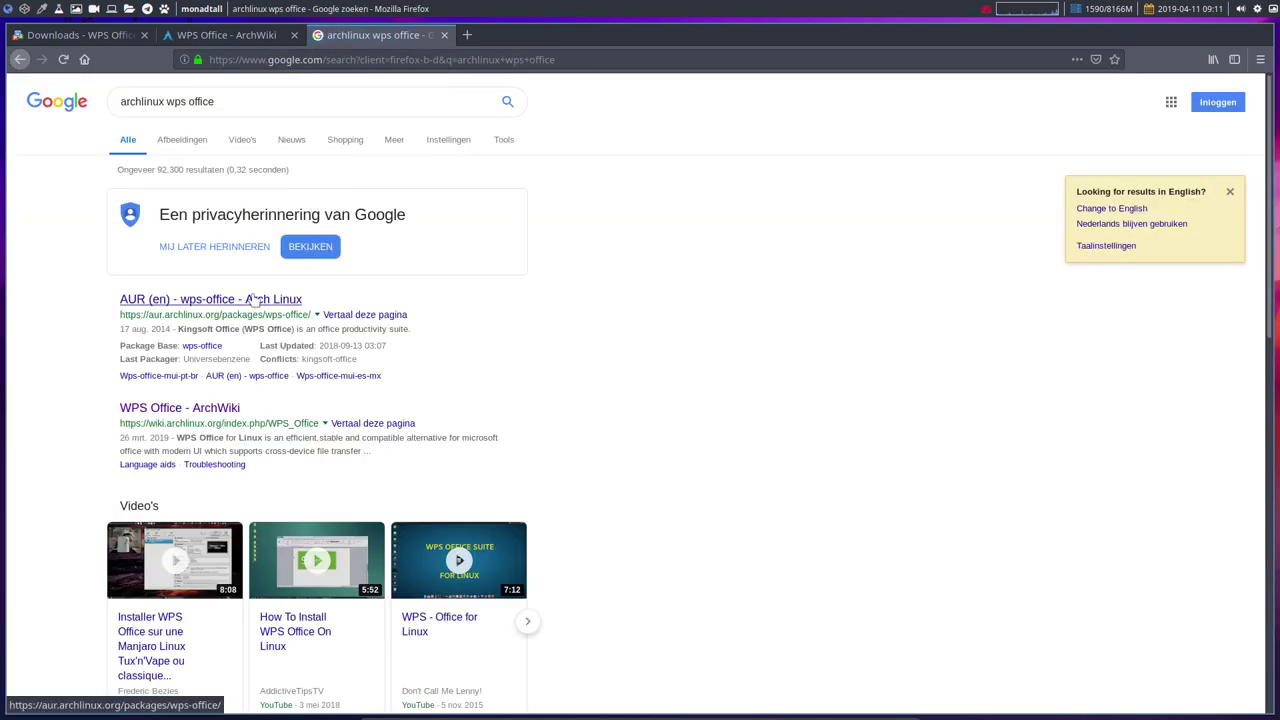
scroll(69, 417, "down", 5)
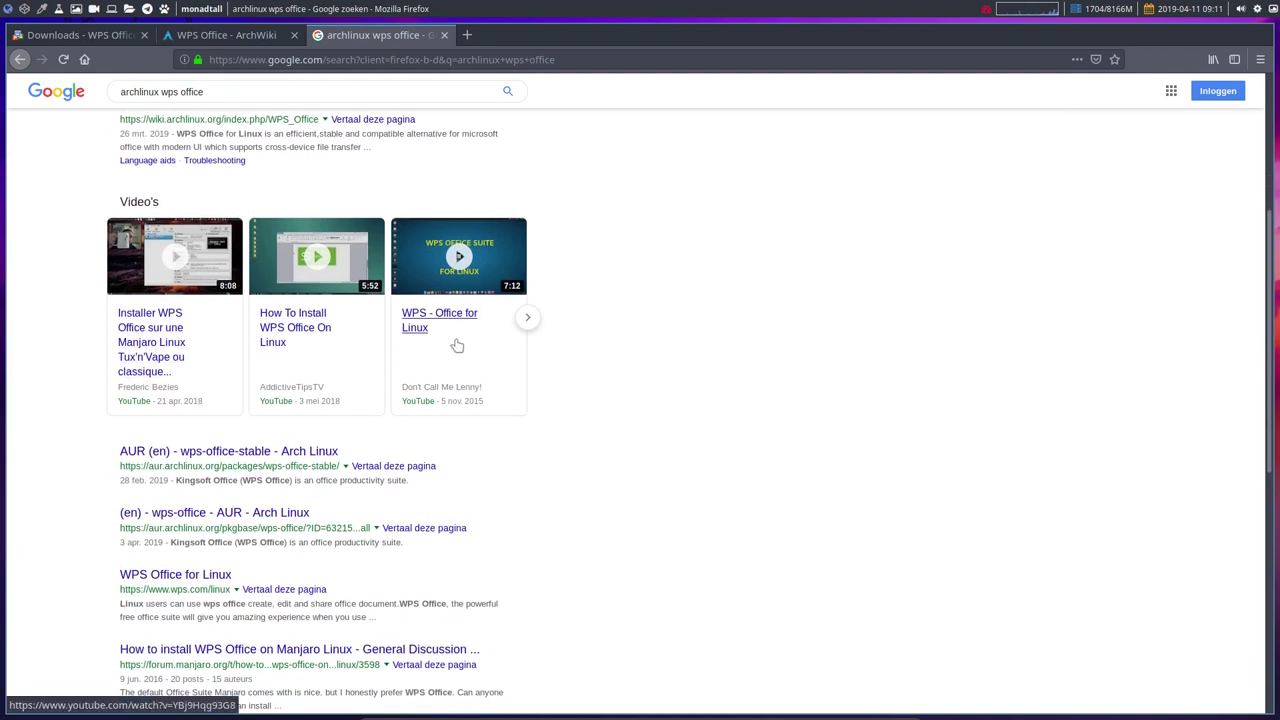
scroll(115, 363, "down", 4)
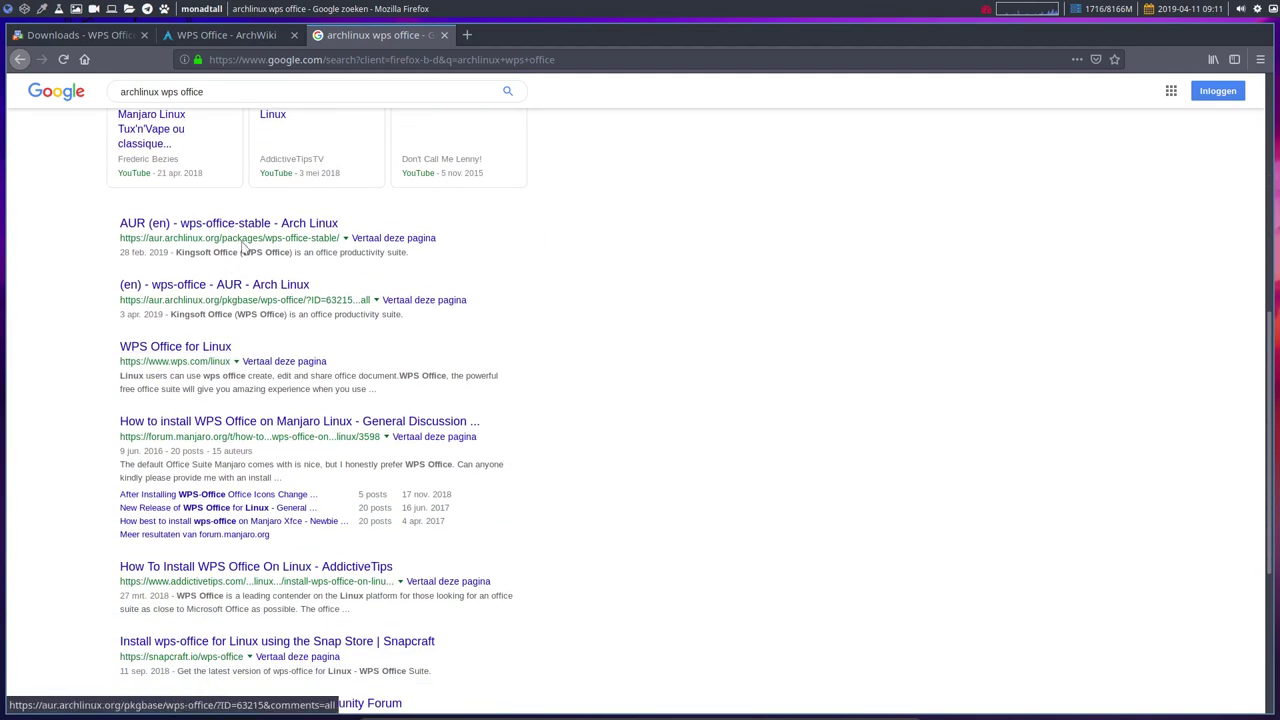
left_click(255, 228)
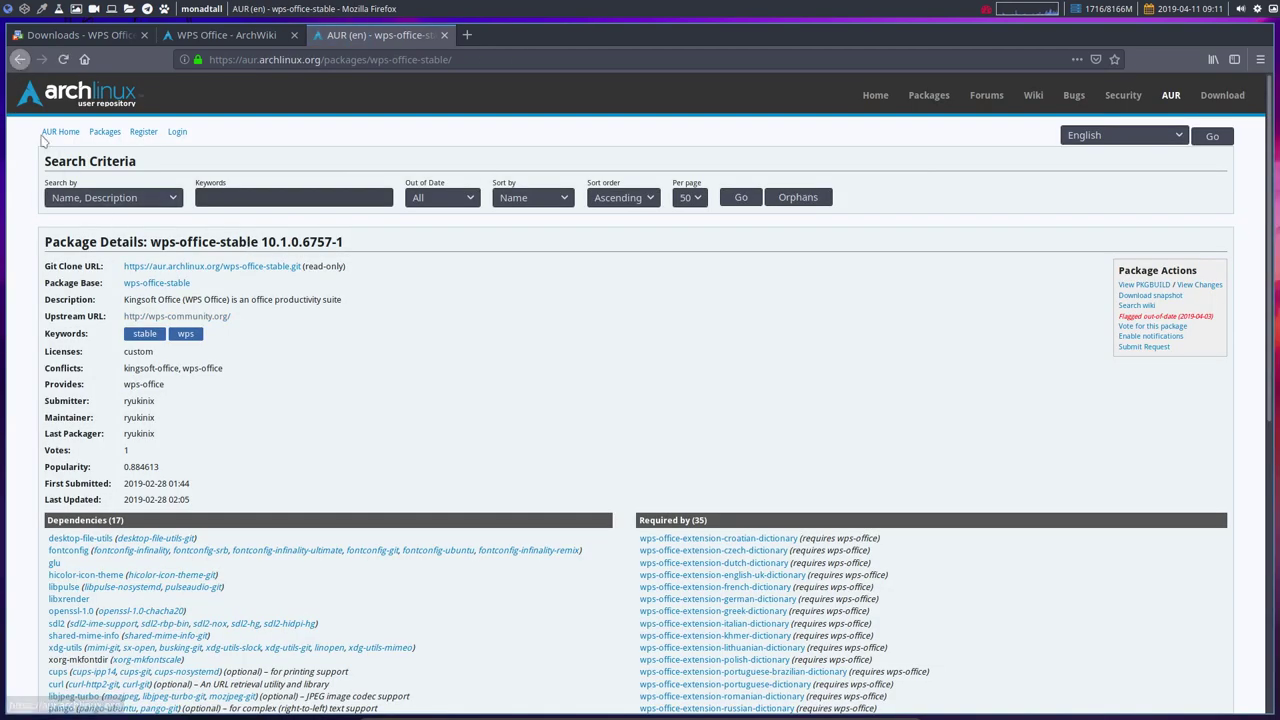
Check the wps-office lines in the running install and open a second terminal beside it
left_click(28, 9)
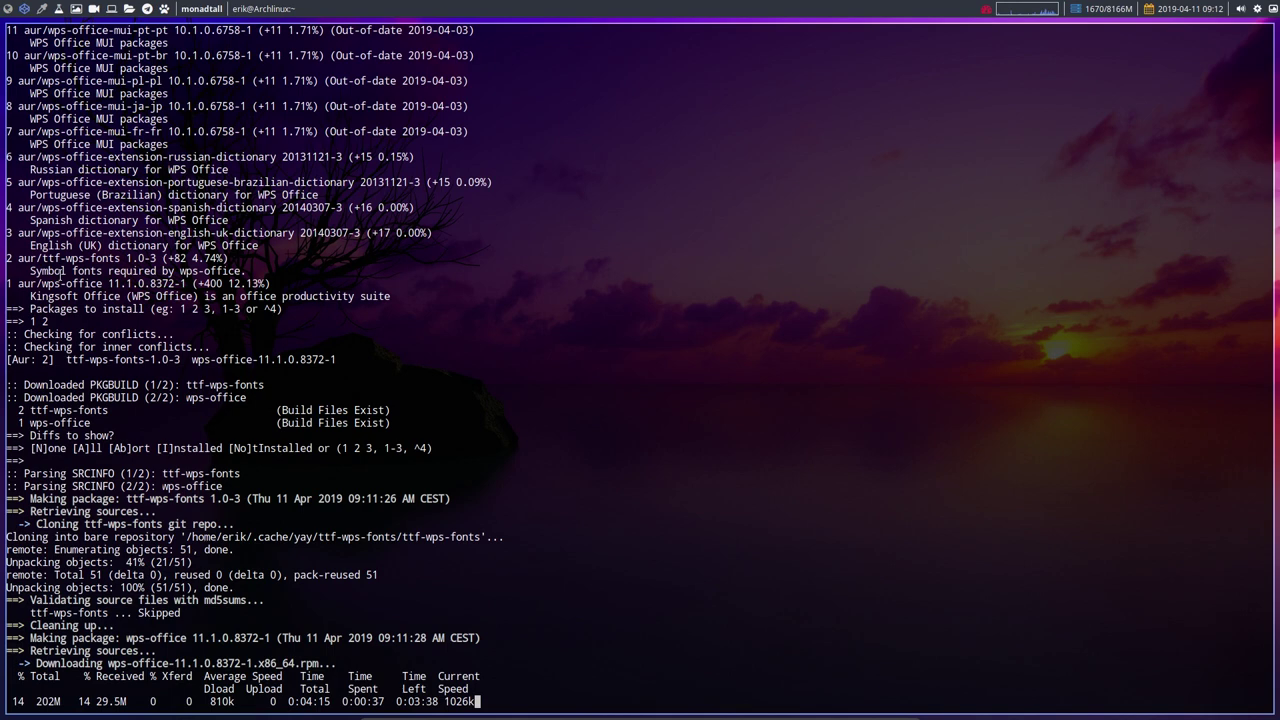
left_click_drag(61, 275, 100, 283)
left_click(106, 283)
key("super+Return")
Run 'yay wps-office-stable' and compare its 10.1.0.6757-1 version with wps-office 11.1.0.8372-1
type("yay ")
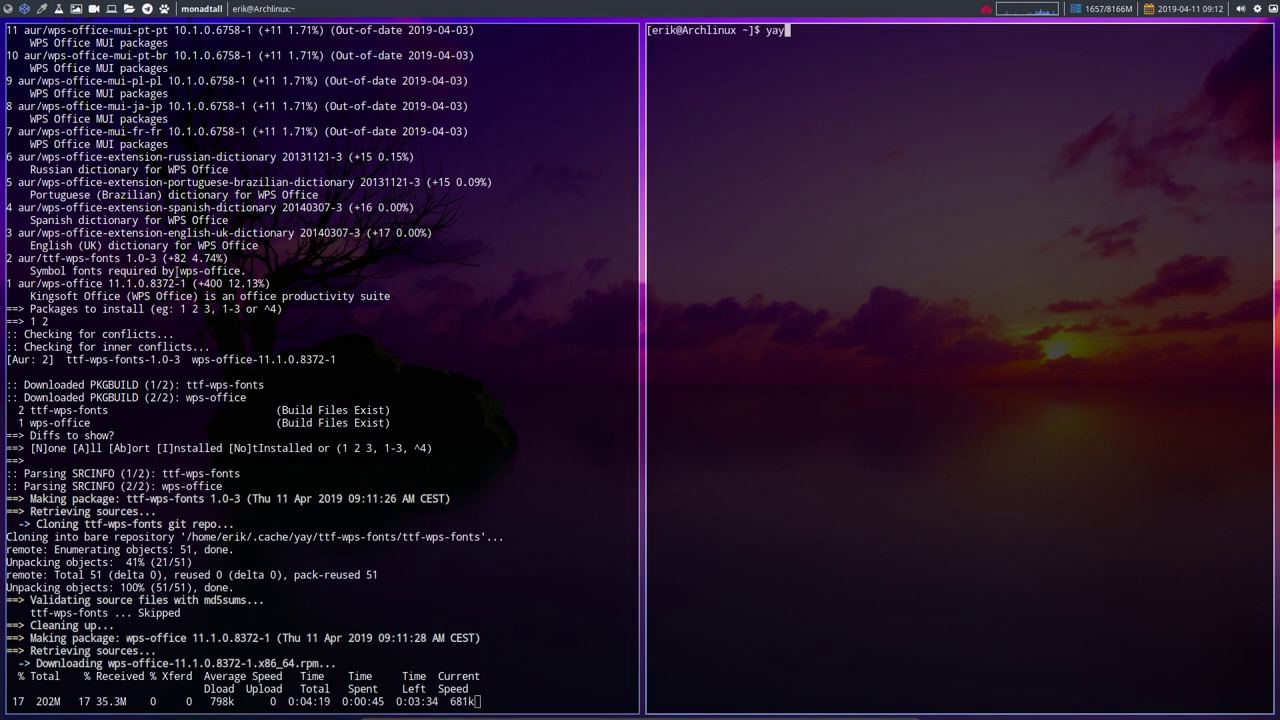
type("wps-office-stable")
key("Return")
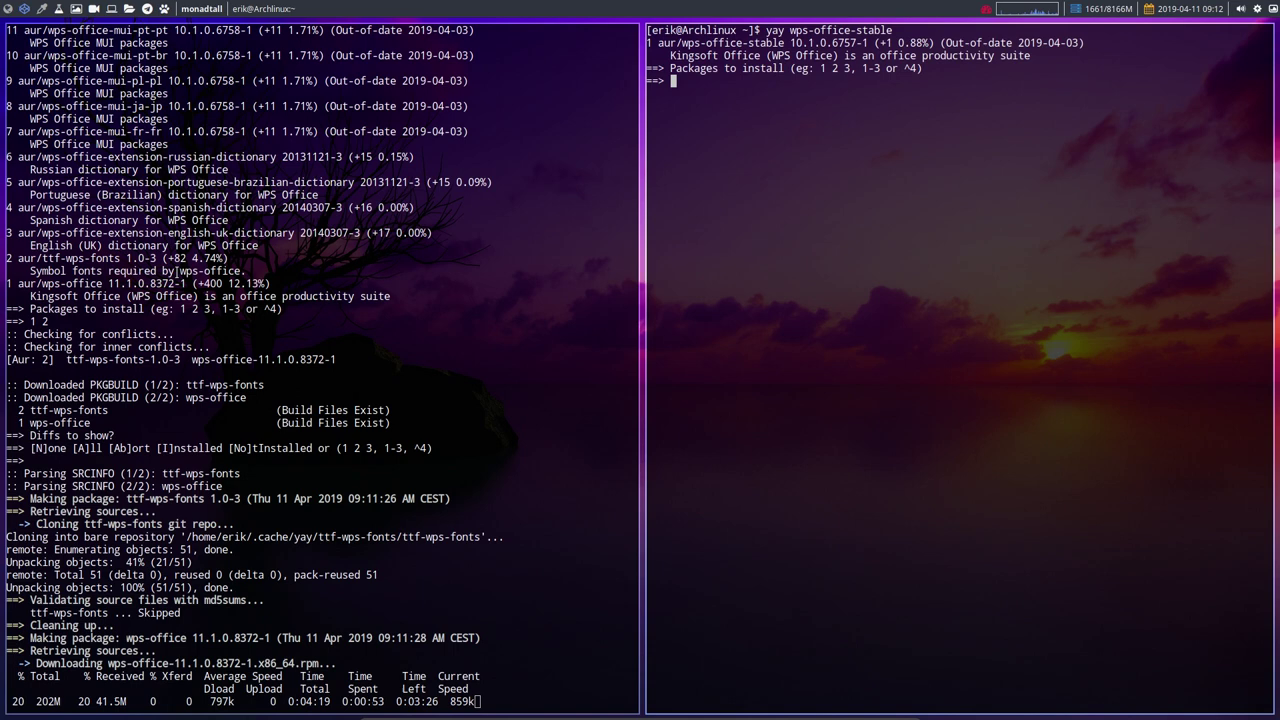
scroll(127, 359, "up", 5)
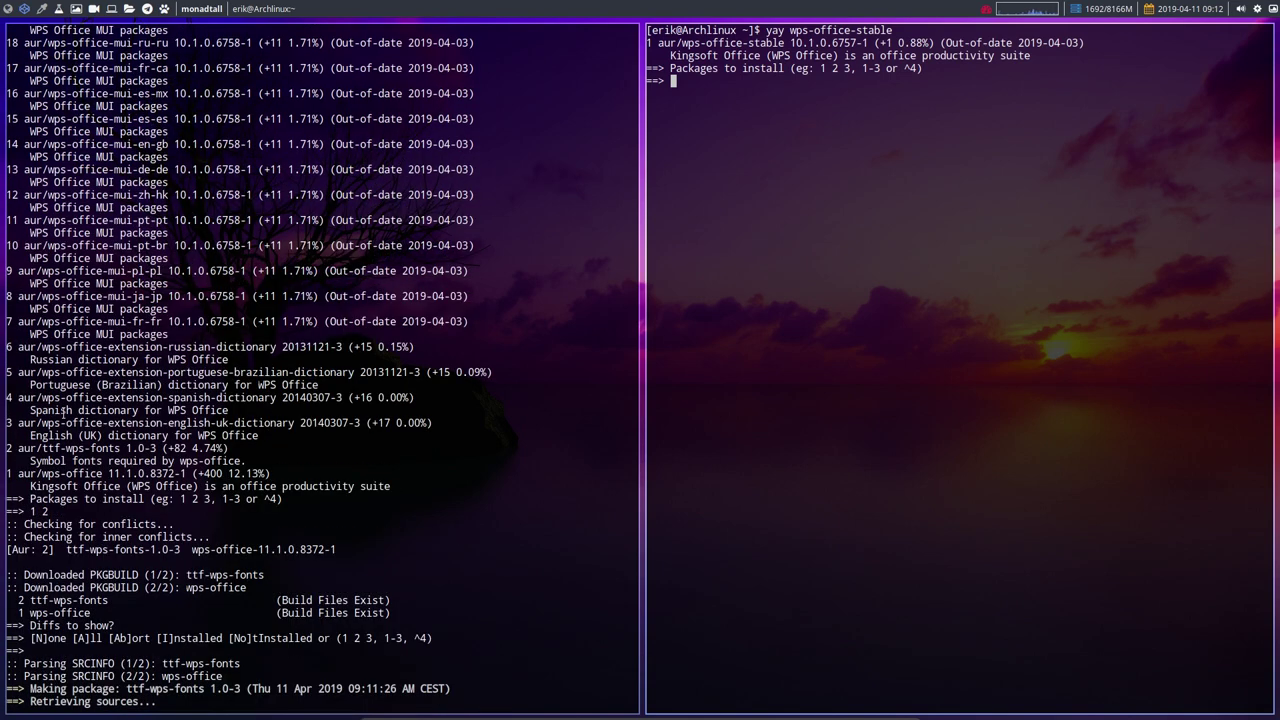
scroll(73, 304, "up", 2)
scroll(73, 298, "down", 7)
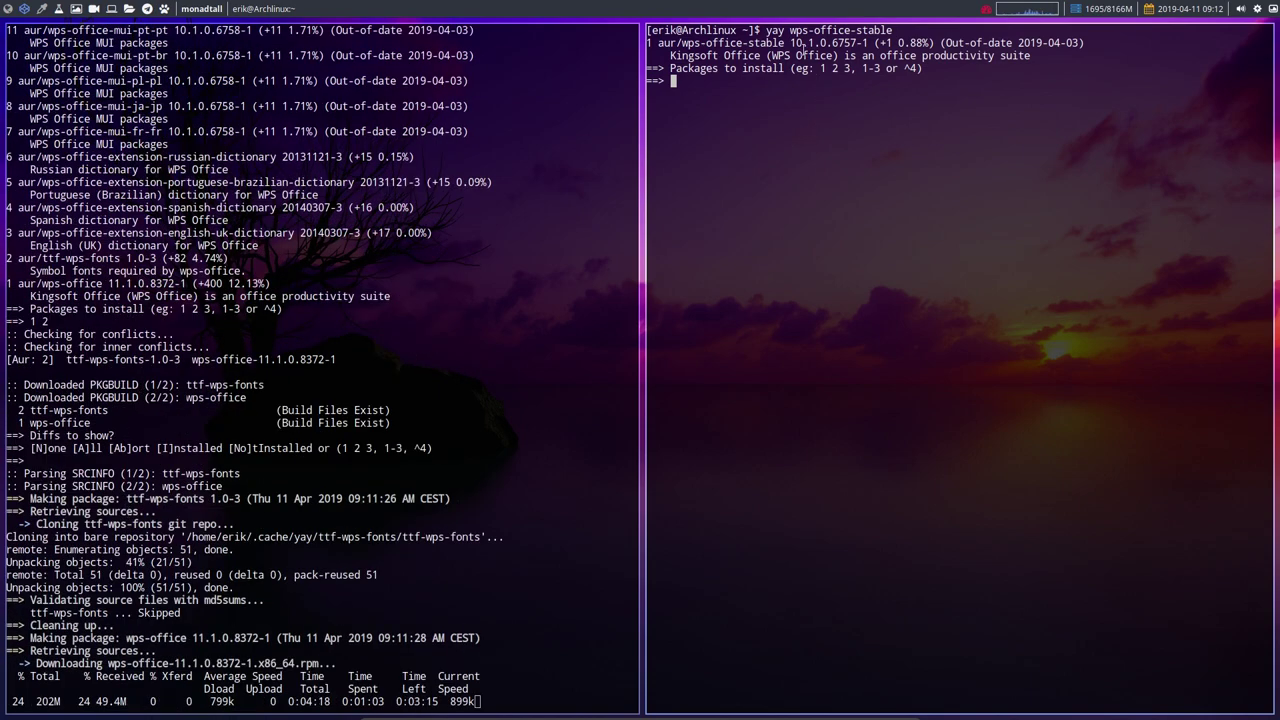
left_click_drag(791, 44, 871, 44)
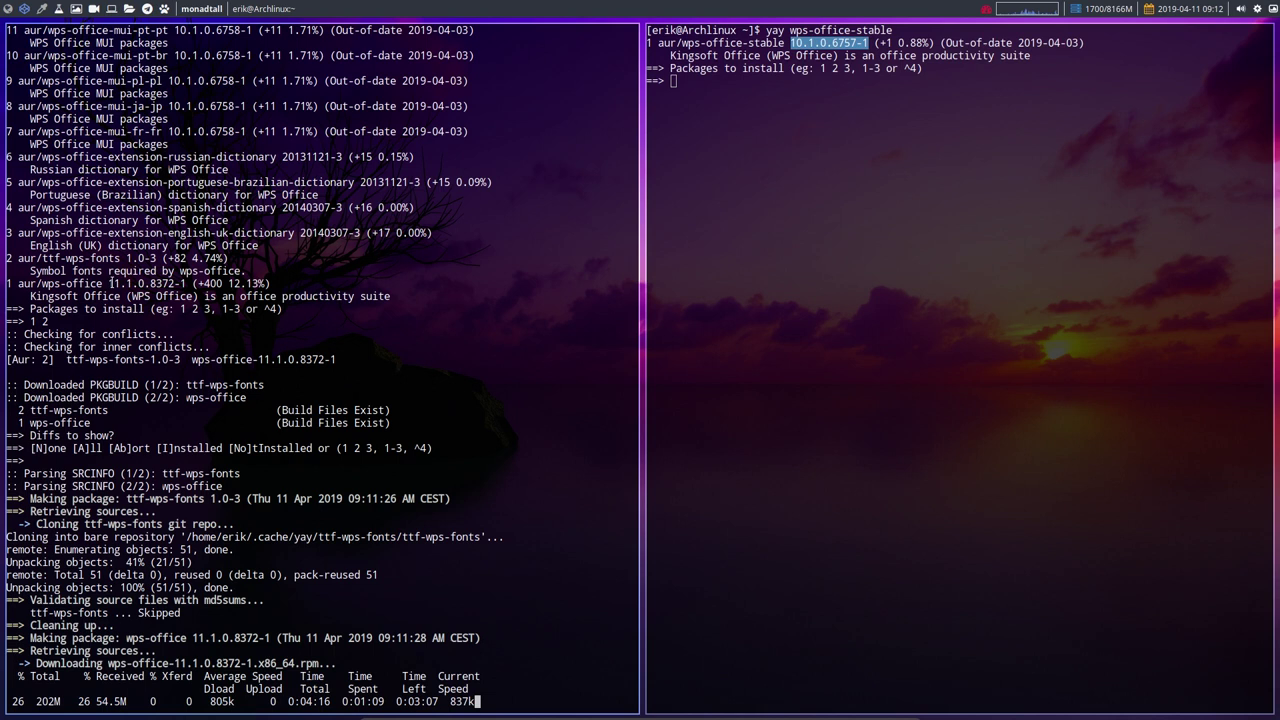
left_click_drag(110, 283, 189, 283)
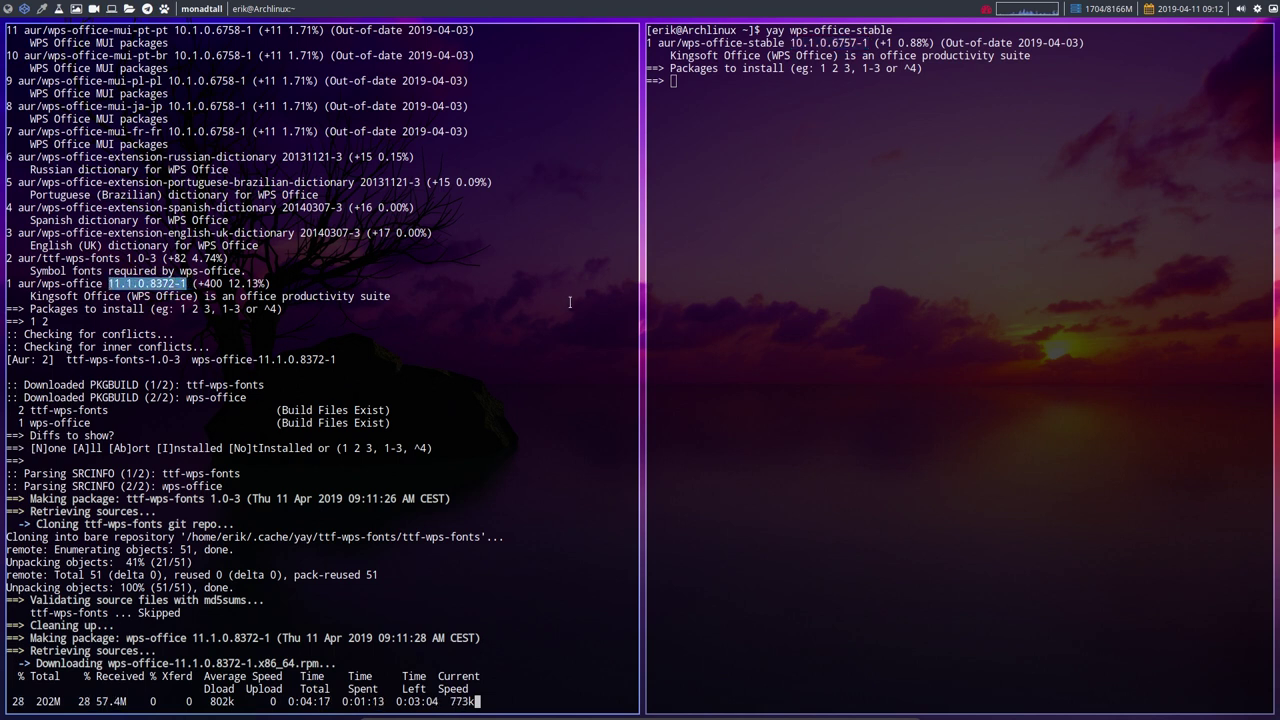
left_click(41, 9)
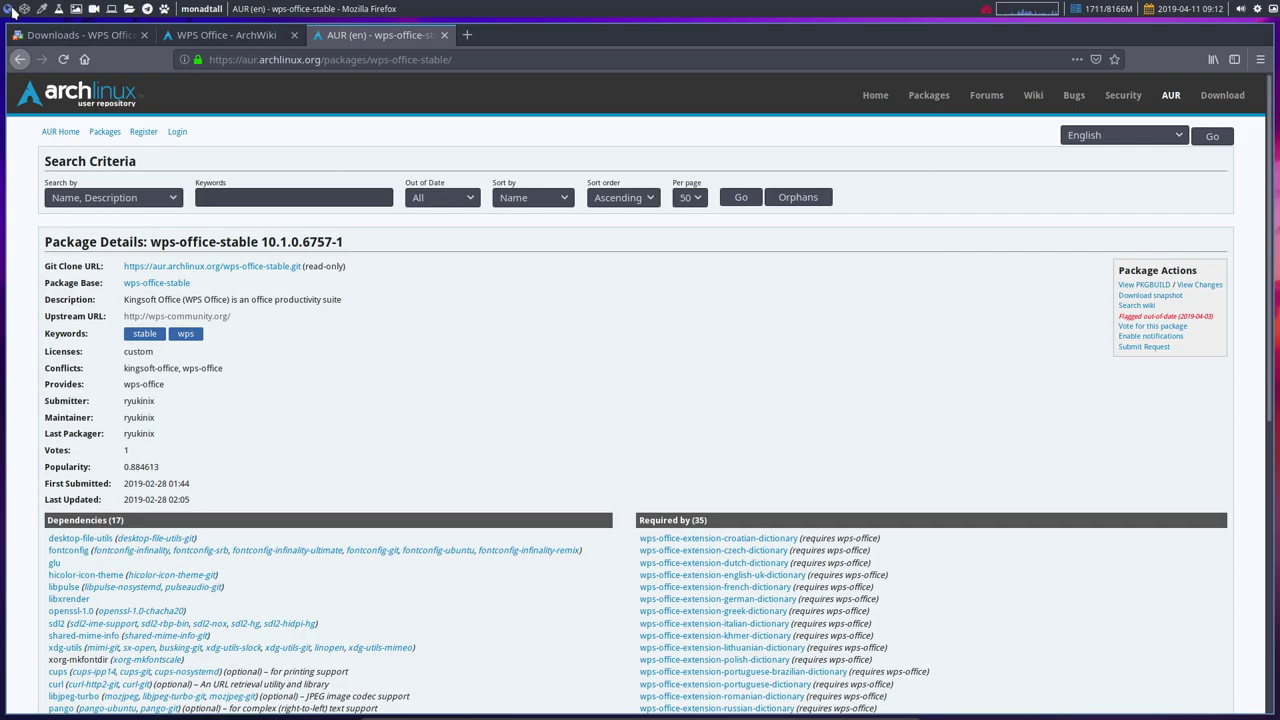
left_click(25, 9)
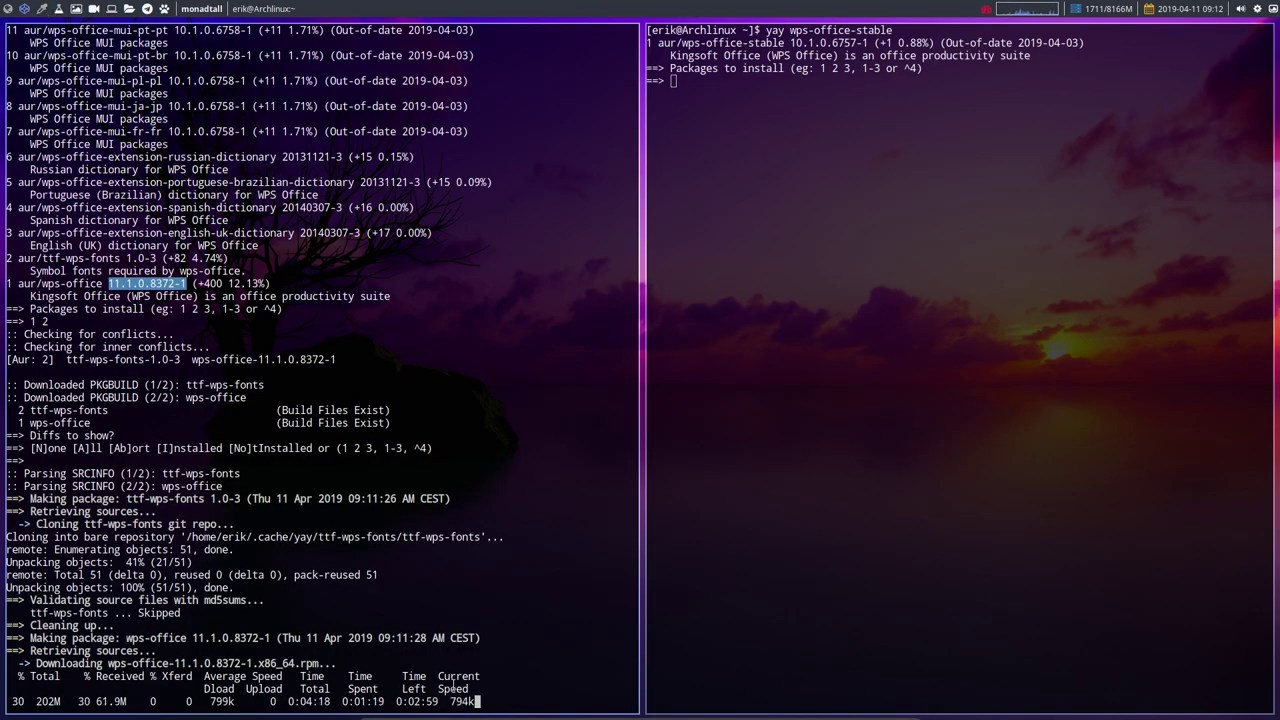
left_click(420, 672)
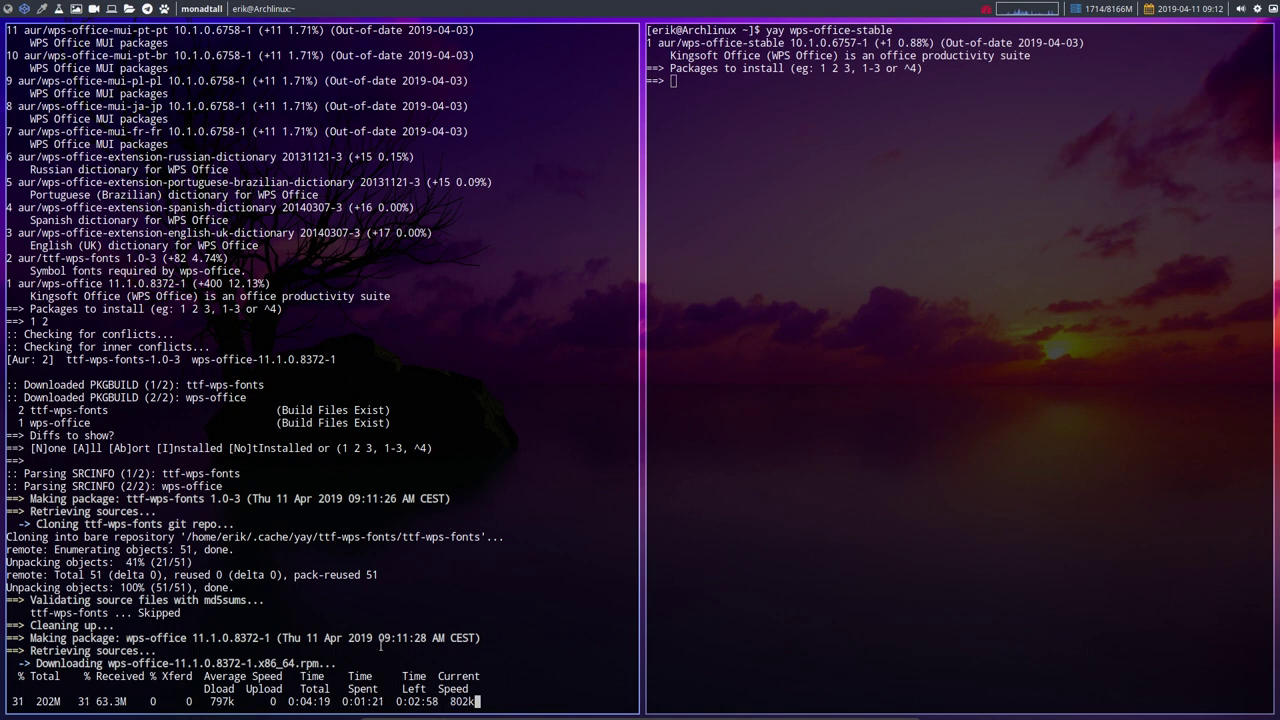
Abort and rerun the yay wps office install, choosing packages 1 and 2 with default build prompts
key("ctrl+c")
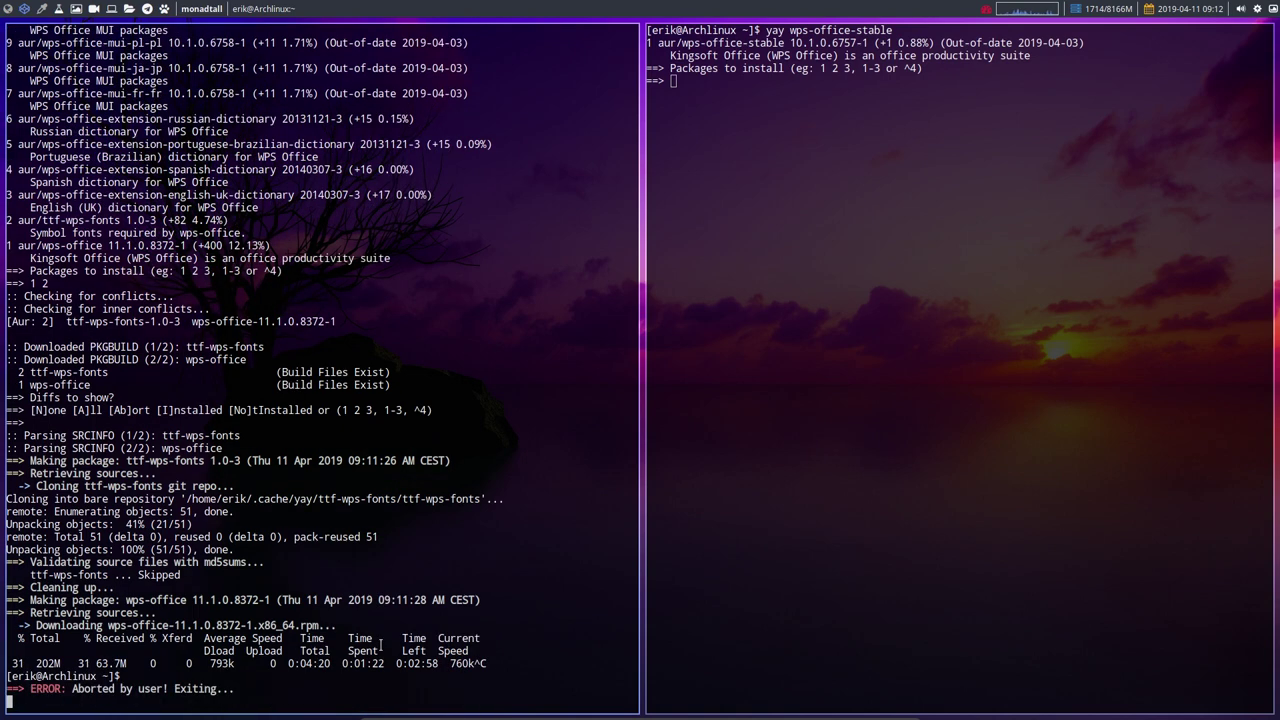
key("ctrl+c")
key("Up")
key("Return")
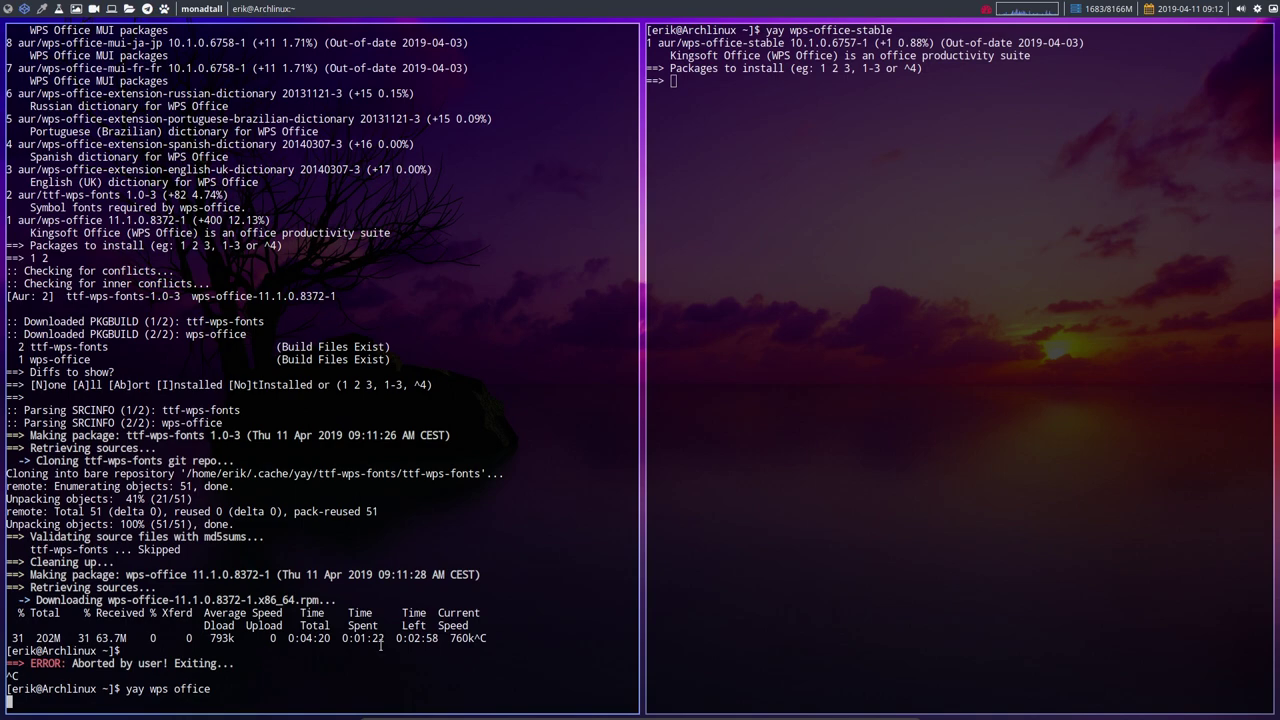
type("1 2")
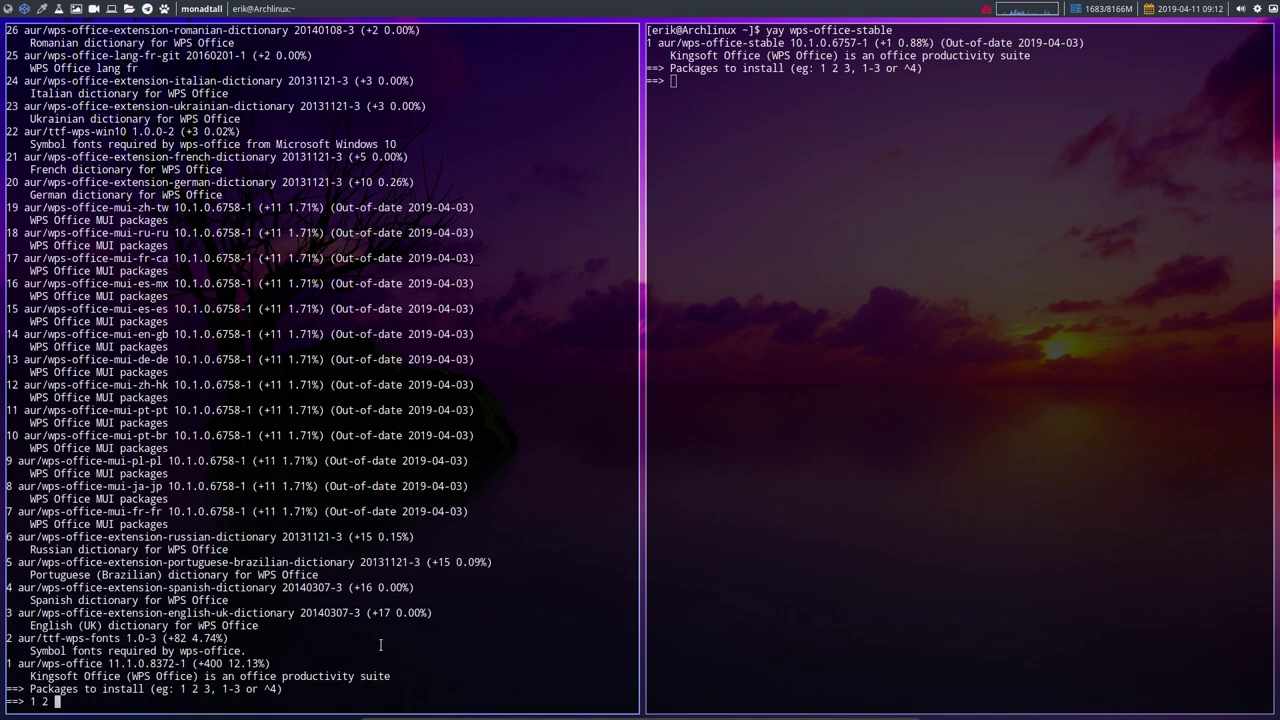
key("Return")
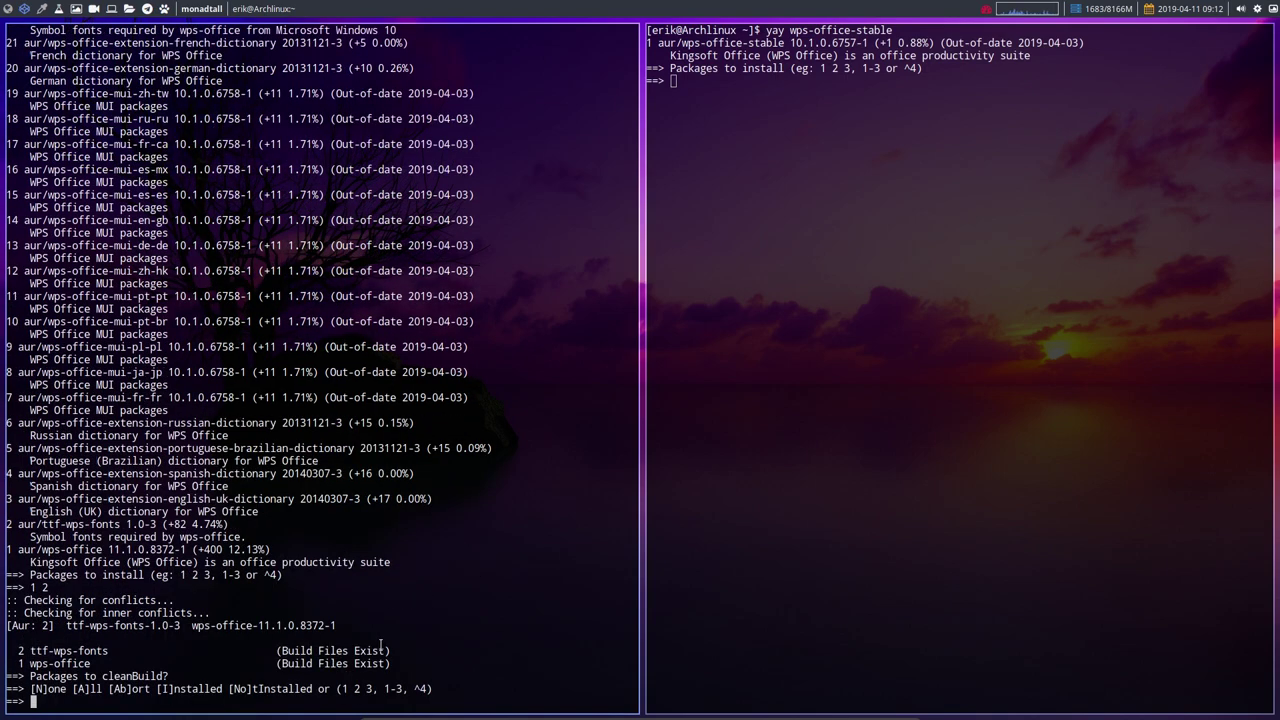
key("Return")
key("Return")
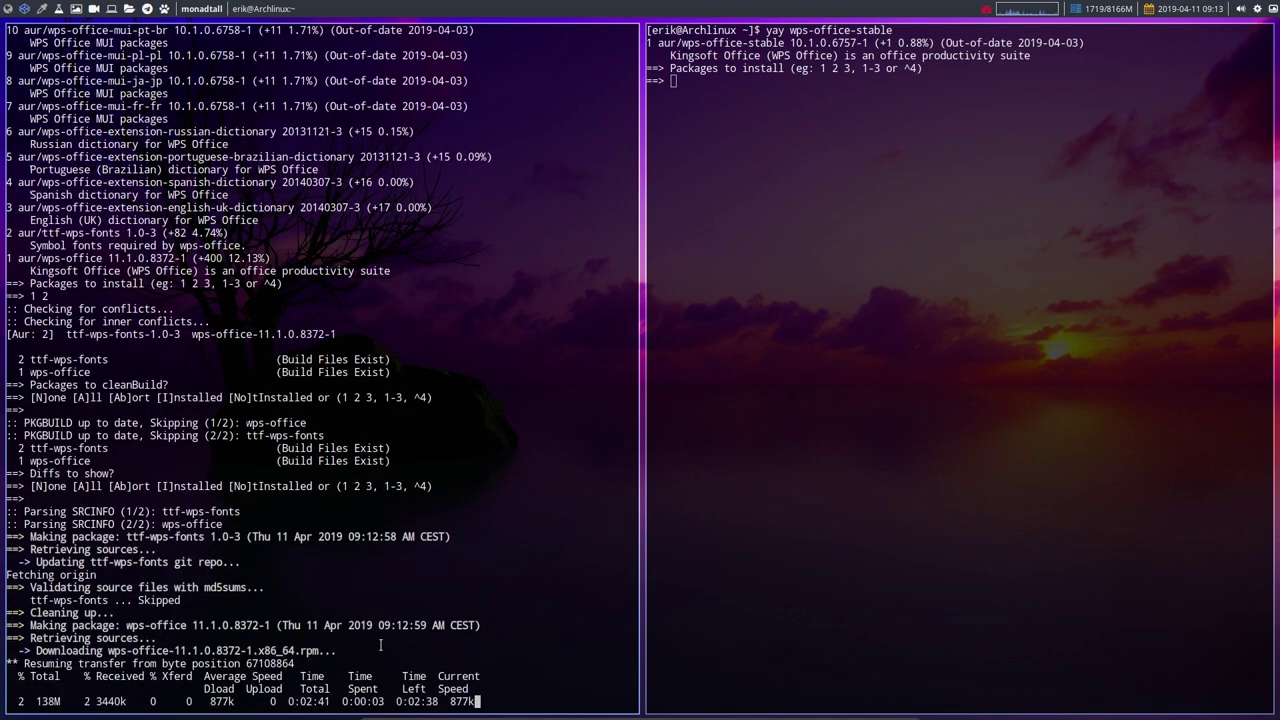
left_click(7, 9)
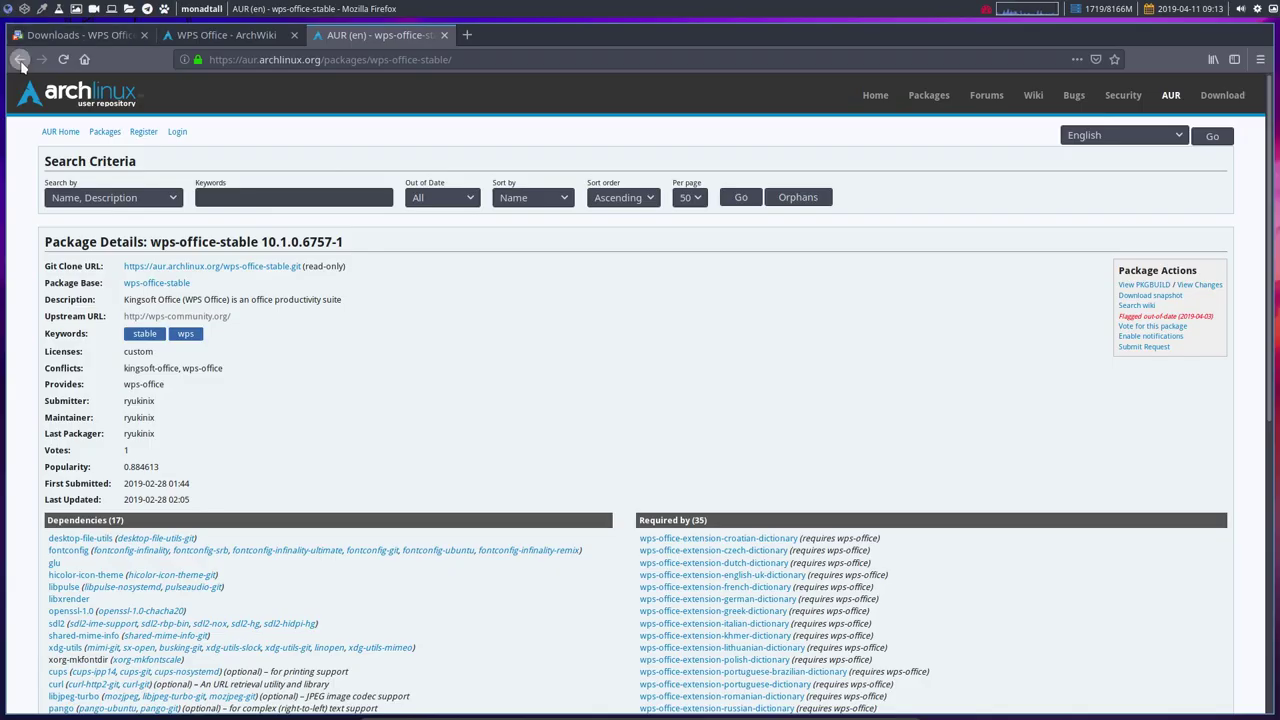
Open the Manjaro forum thread from the Google results and copy the package name ttf-wps-win10
left_click(20, 59)
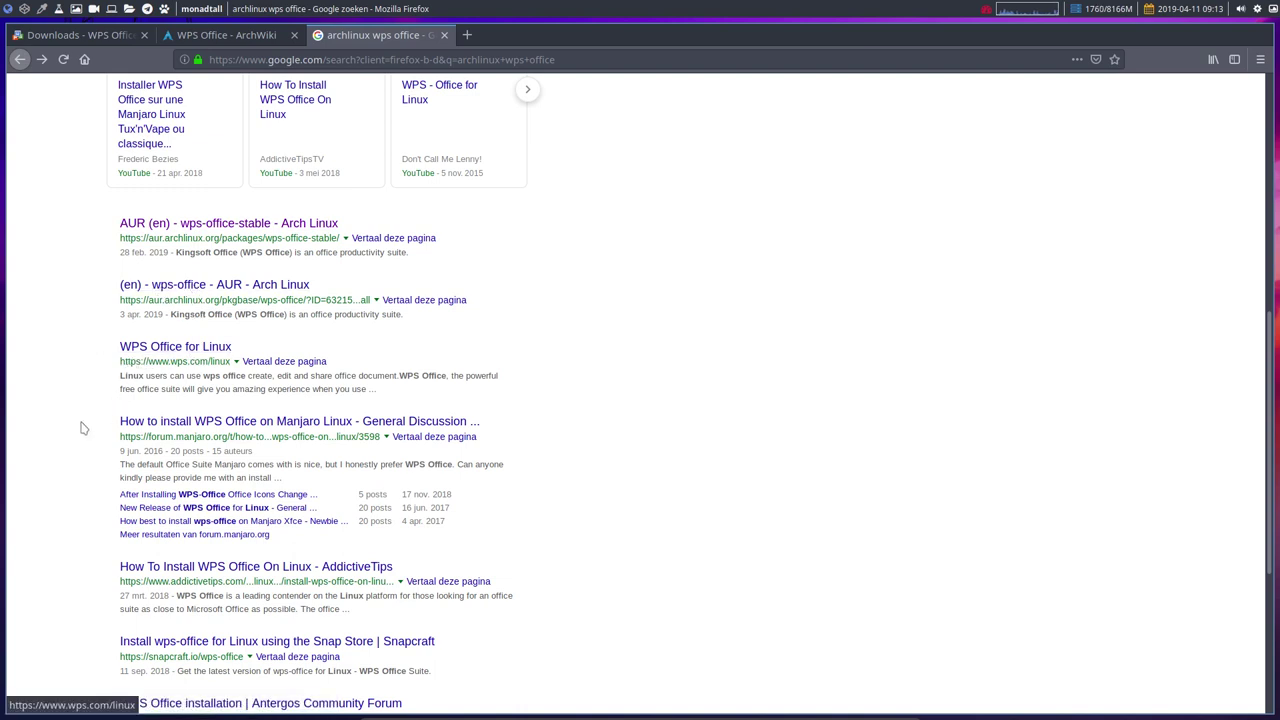
scroll(80, 430, "down", 3)
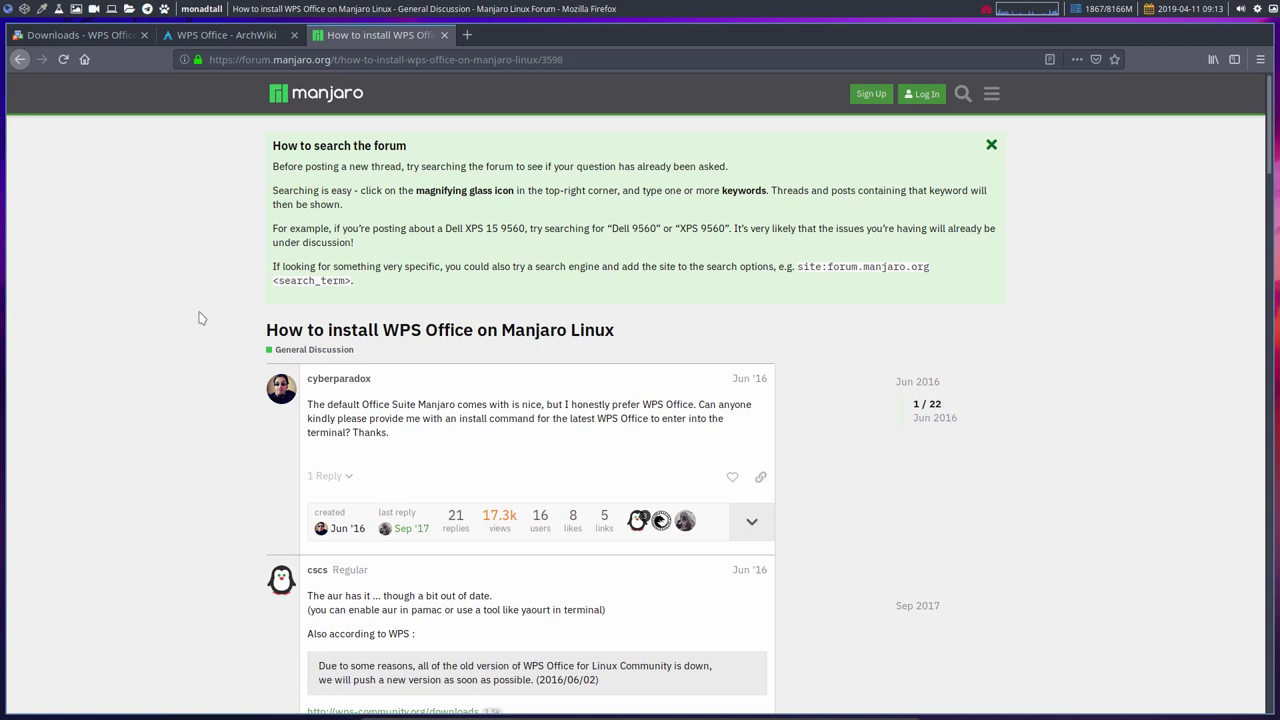
scroll(218, 299, "down", 2)
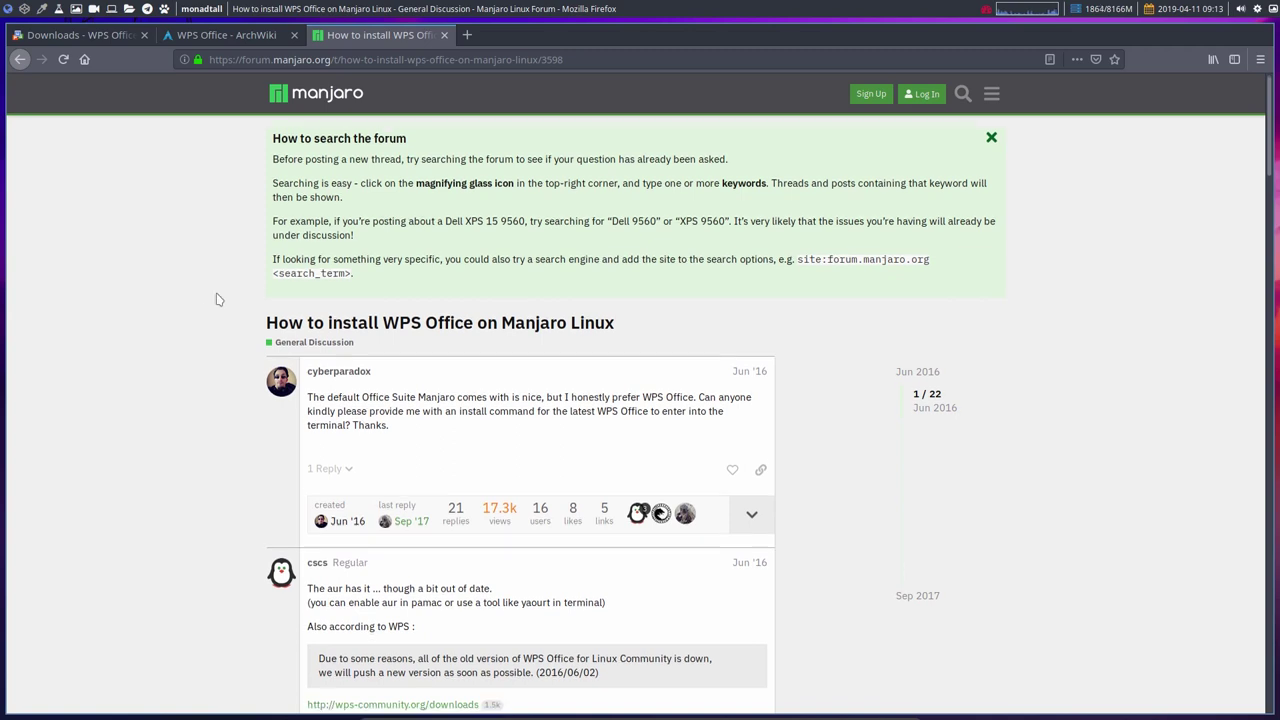
scroll(218, 299, "down", 1)
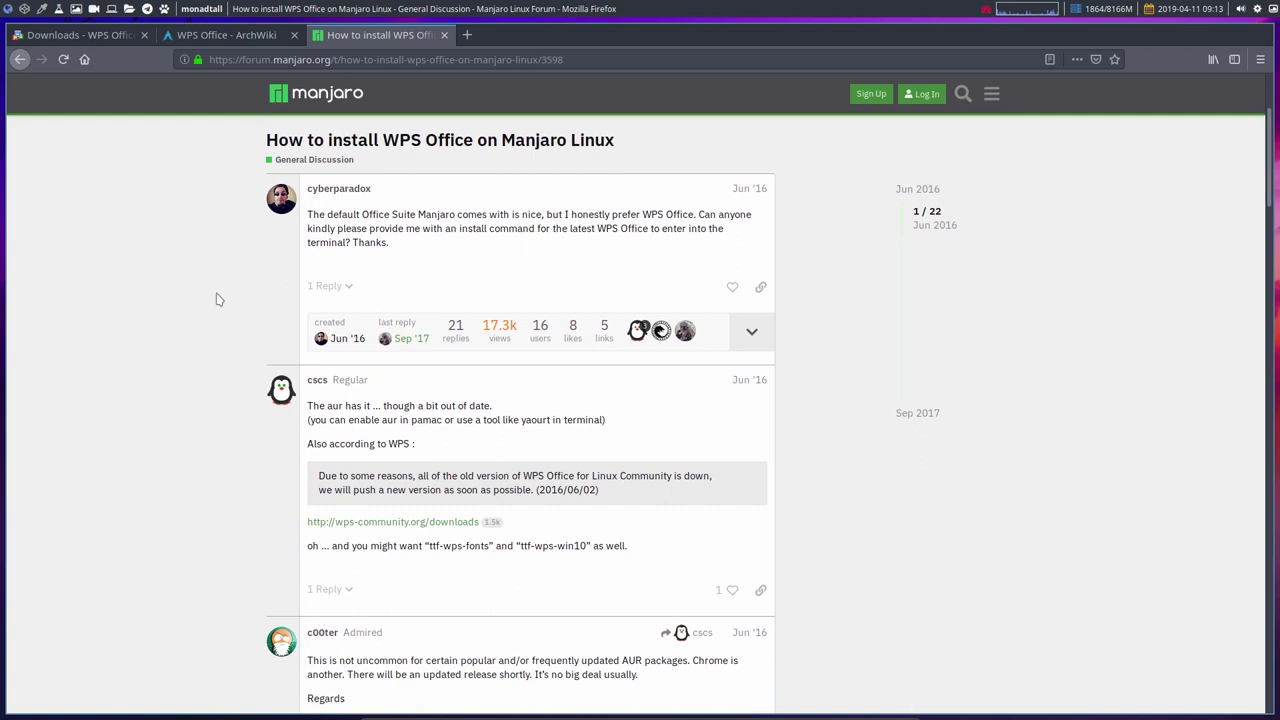
scroll(218, 299, "down", 2)
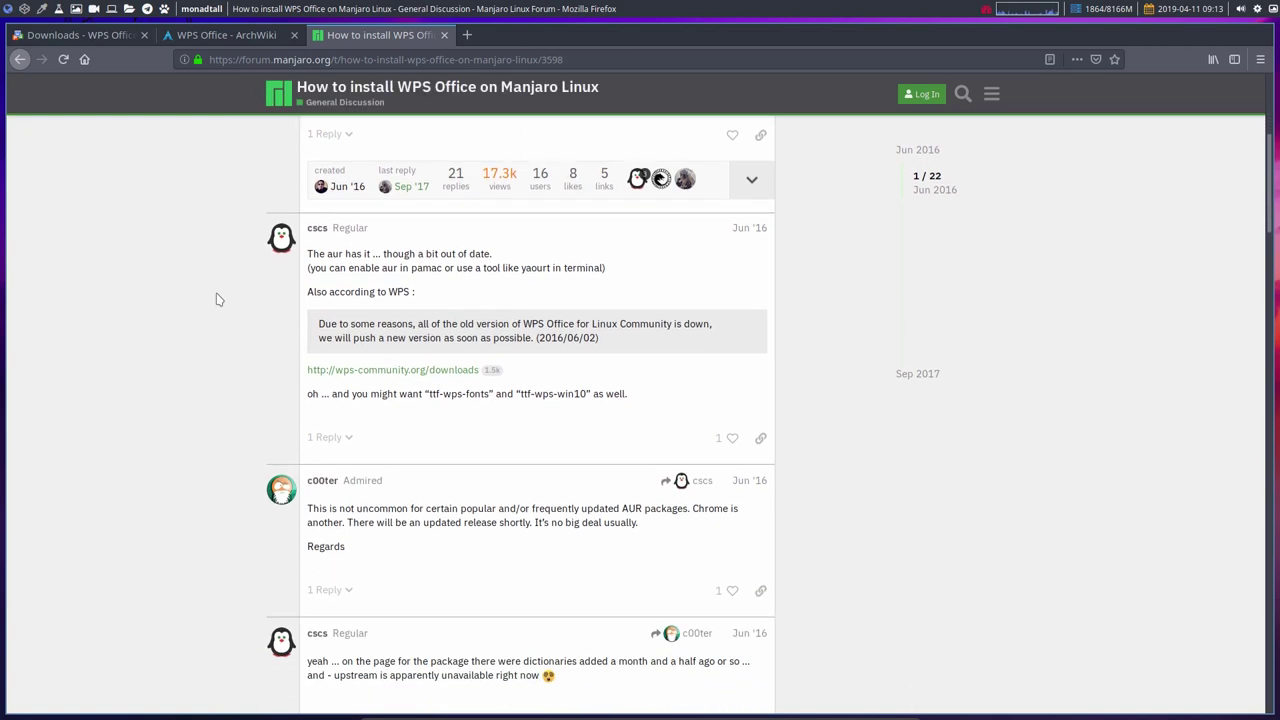
scroll(218, 299, "down", 1)
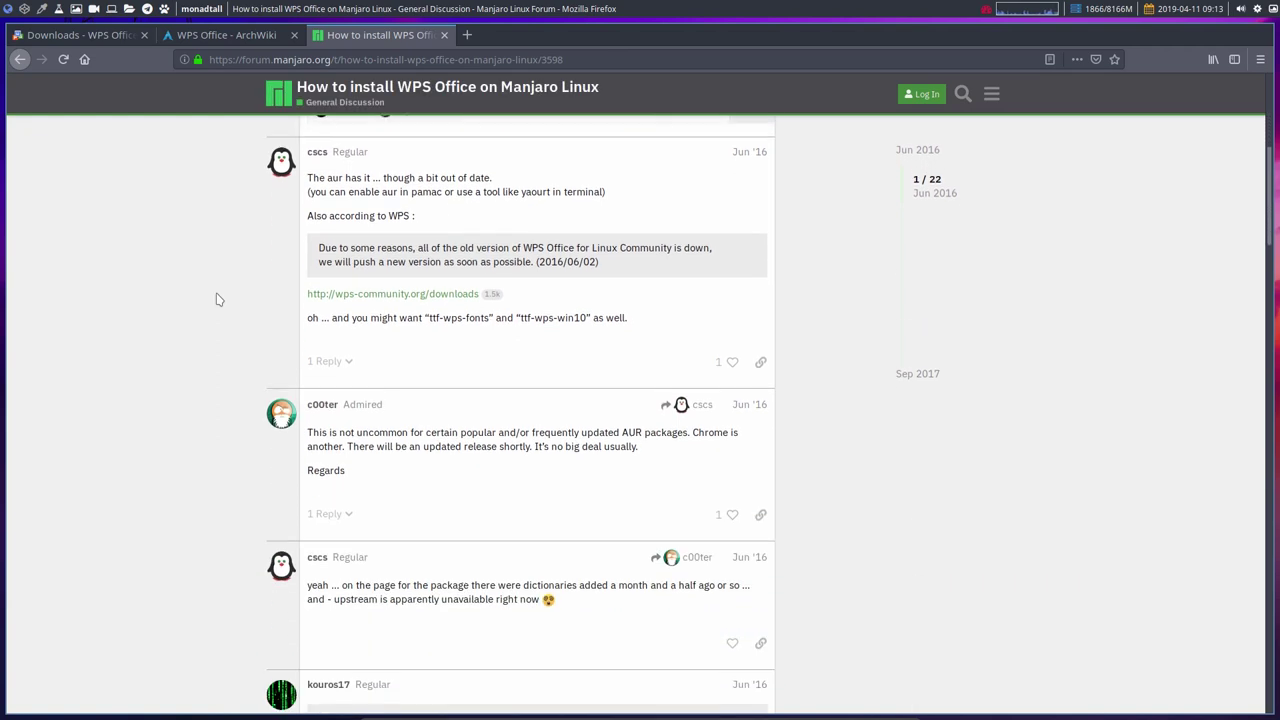
scroll(216, 298, "down", 2)
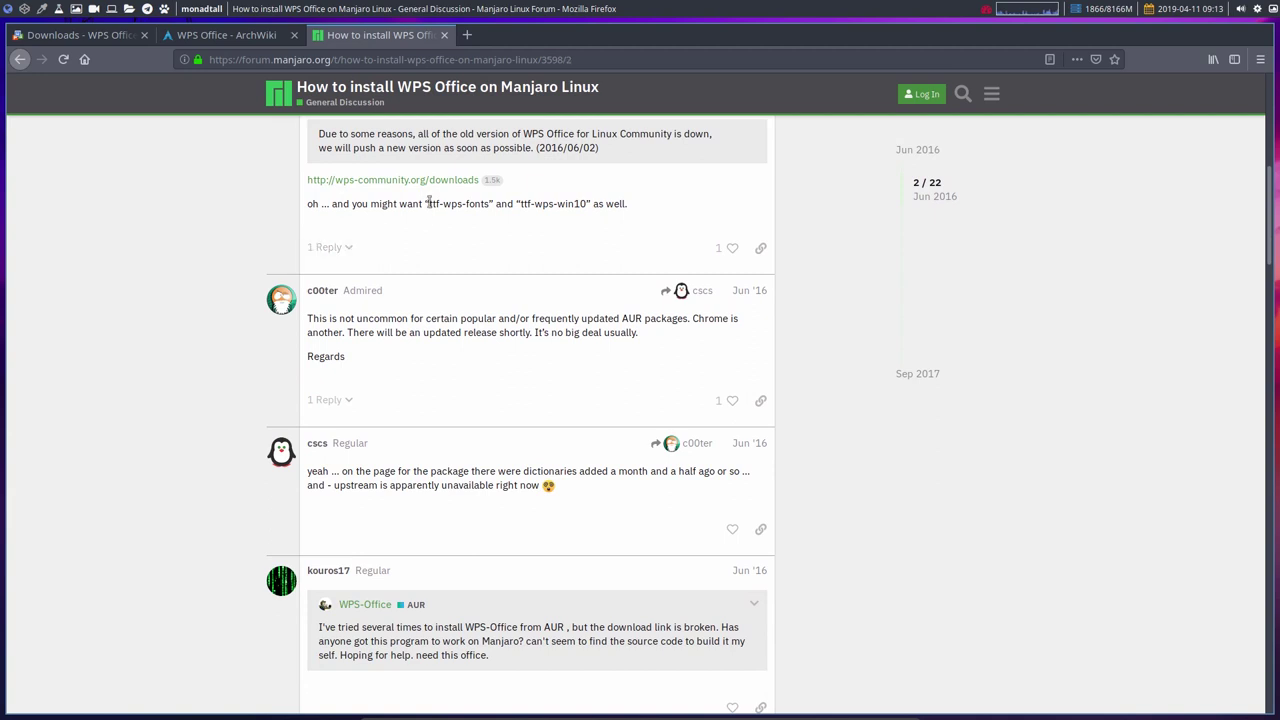
left_click_drag(428, 203, 577, 204)
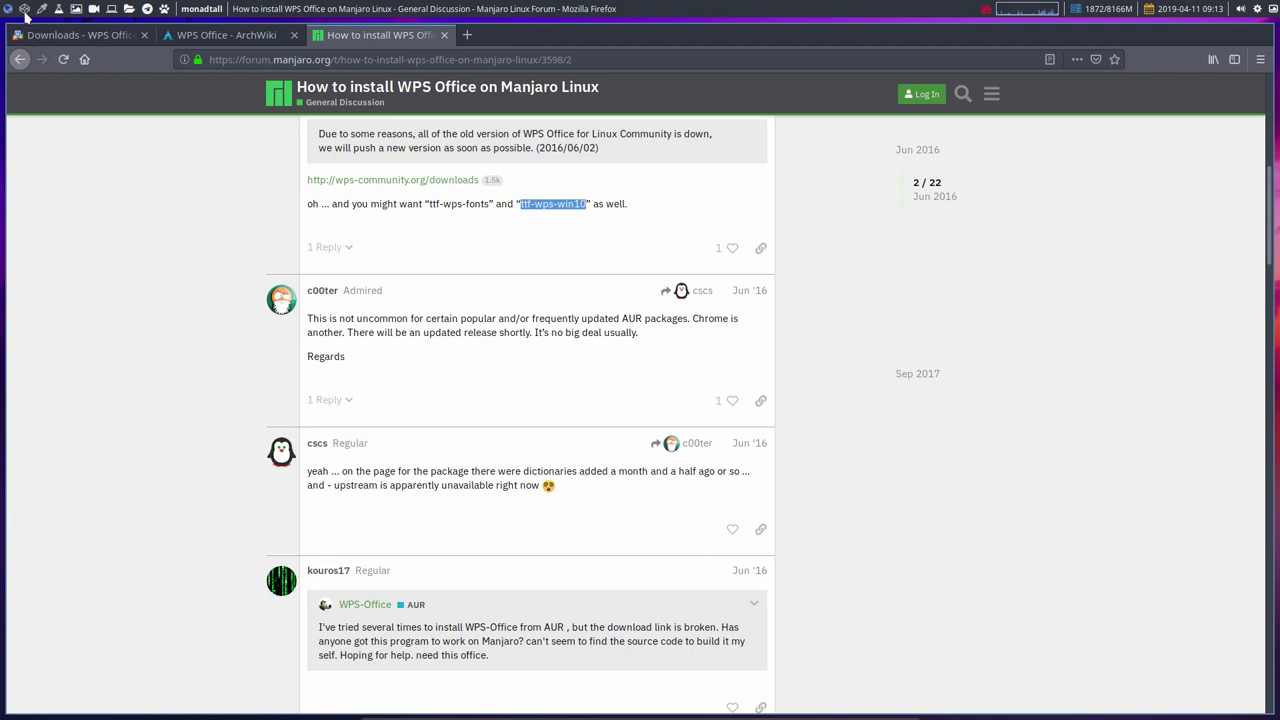
right_click(577, 203)
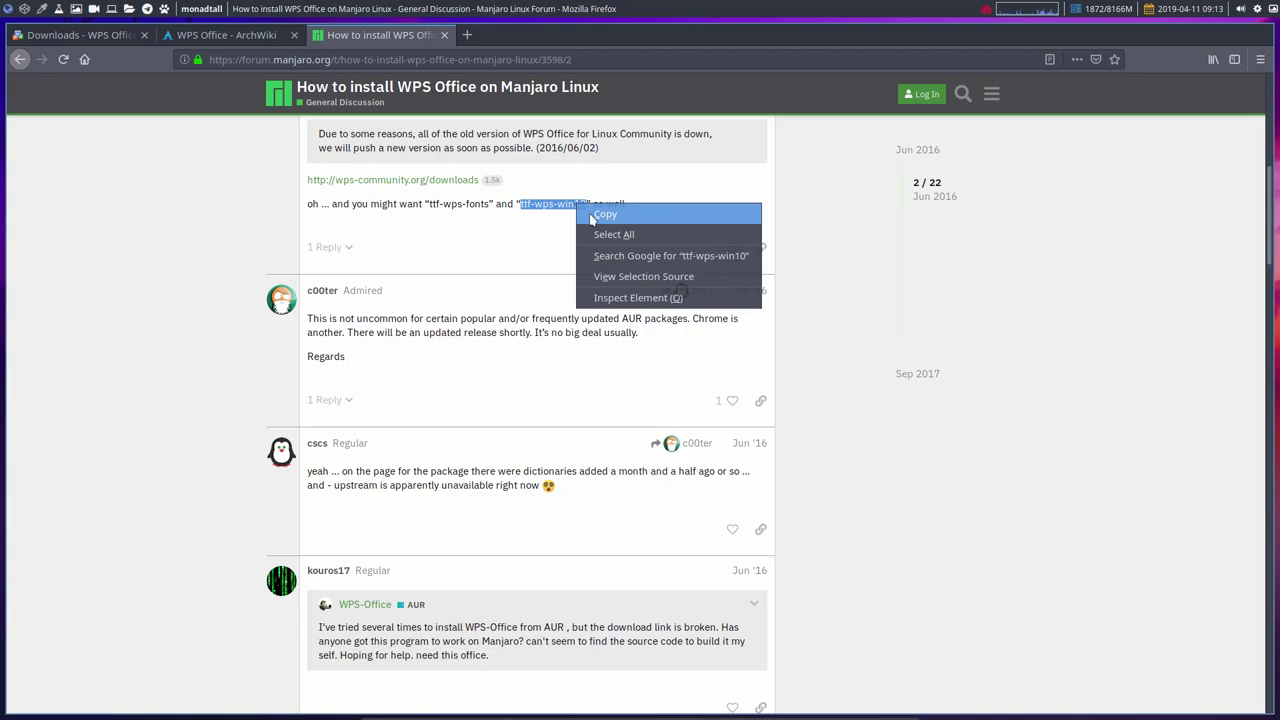
left_click(583, 228)
In the second terminal, cancel the waiting prompt and rerun the search as 'yay ttf-wps-win10'
left_click(25, 9)
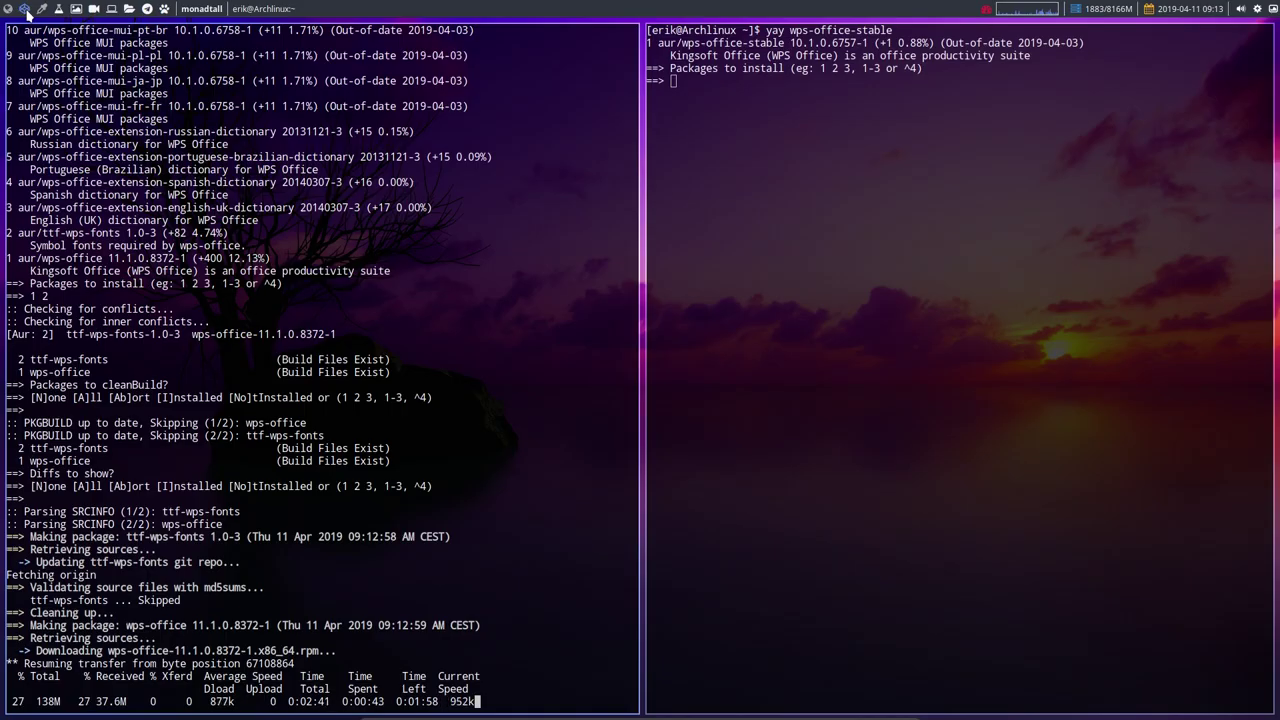
left_click(818, 307)
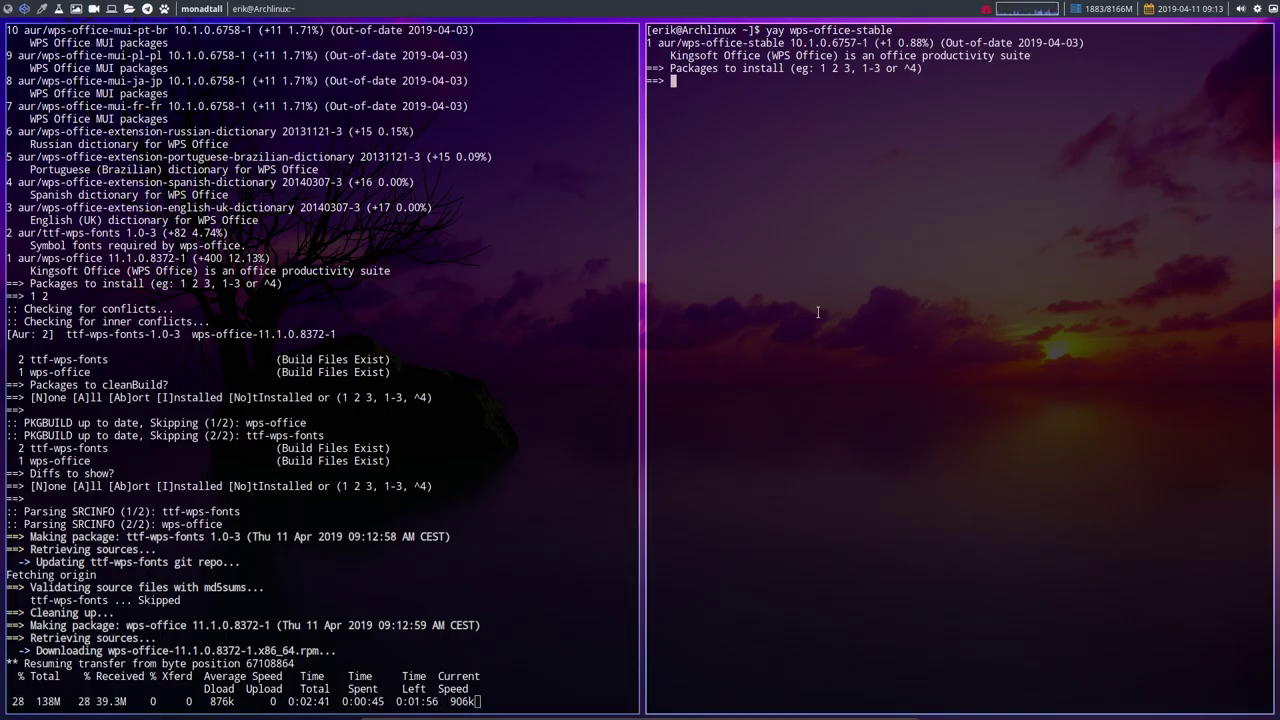
key("ctrl+c")
key("Up")
key("BackSpace")
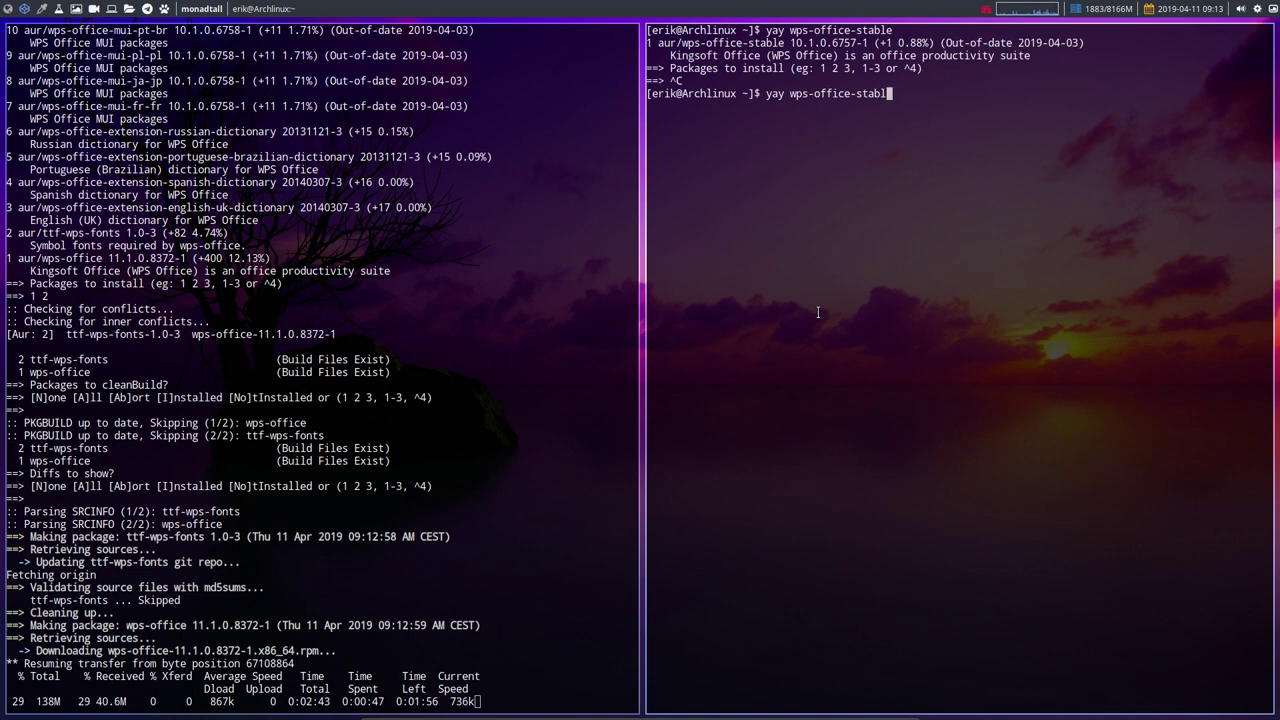
key("BackSpace")
key("BackSpace")
key("BackSpace")
key("BackSpace")
key("BackSpace")
key("BackSpace")
key("BackSpace")
key("BackSpace")
key("BackSpace")
key("BackSpace")
key("BackSpace")
key("BackSpace")
key("BackSpace")
key("BackSpace")
key("BackSpace")
key("BackSpace")
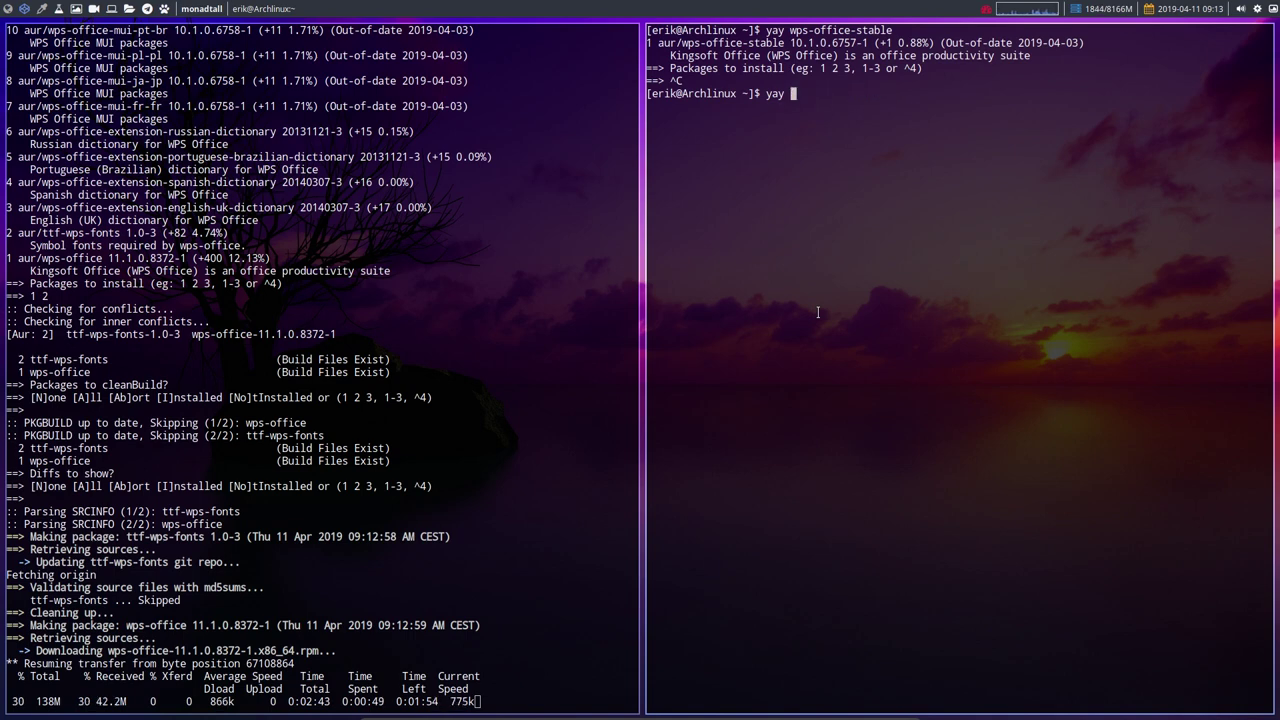
type("ttf-wps-win10")
key("Return")
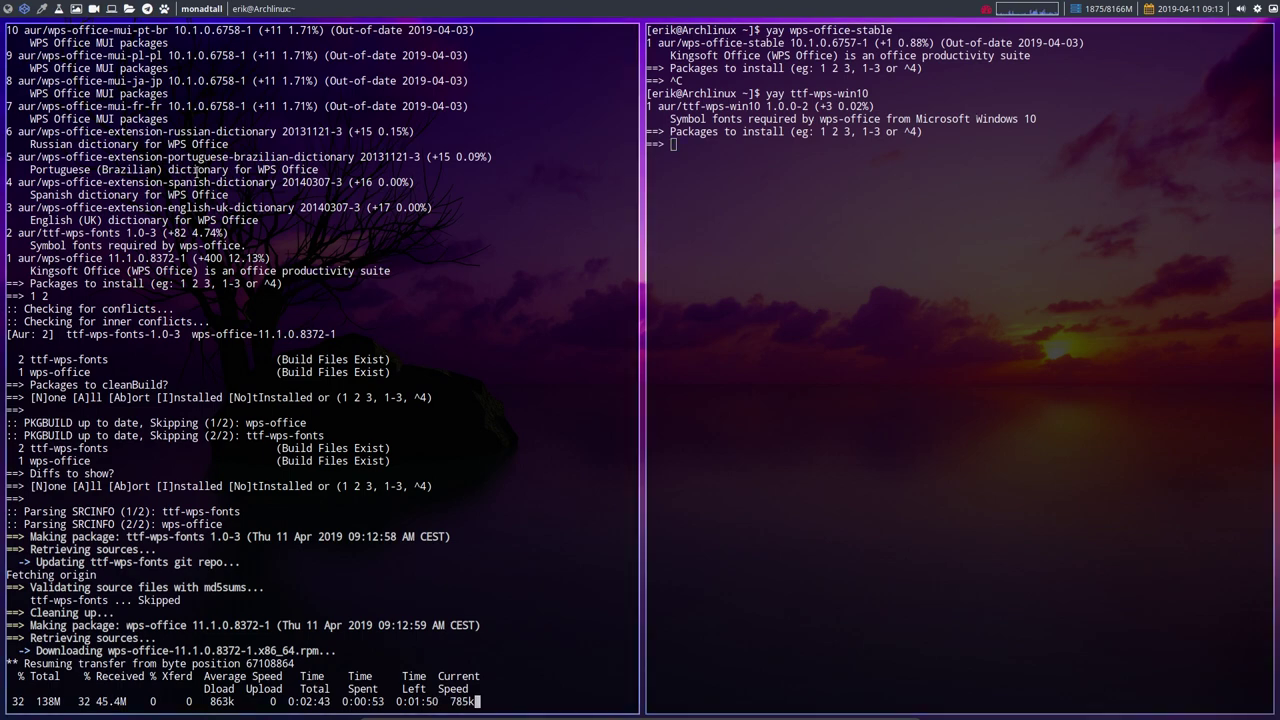
left_click(8, 9)
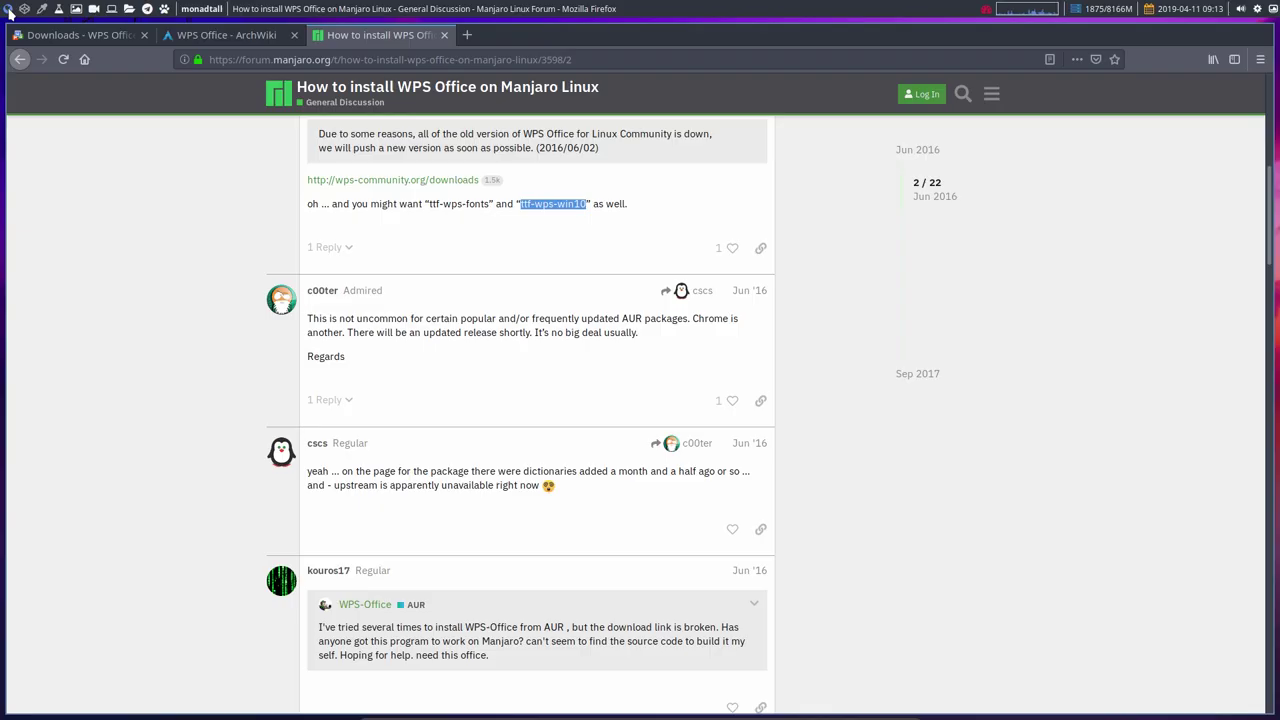
In install-wps-office-v1.sh, paste ttf-wps-win10 below the package line and duplicate the install block at the end
left_click(41, 9)
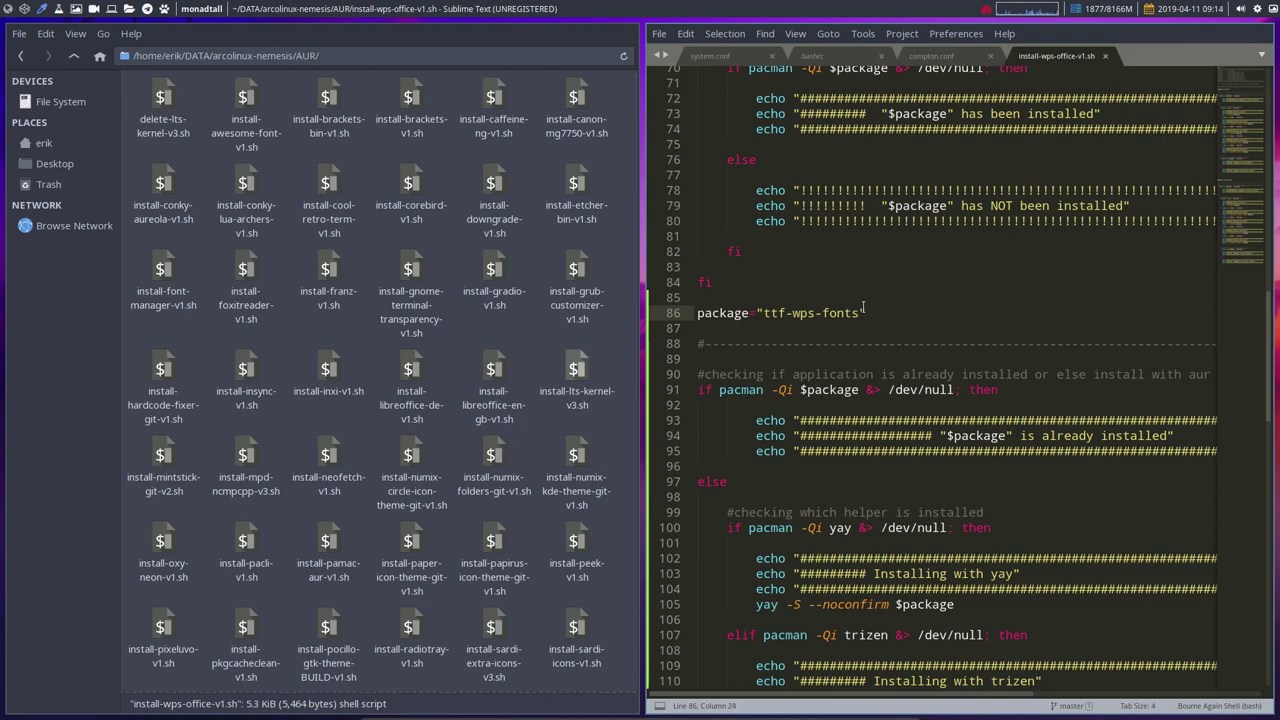
key("Return")
key("ctrl+v")
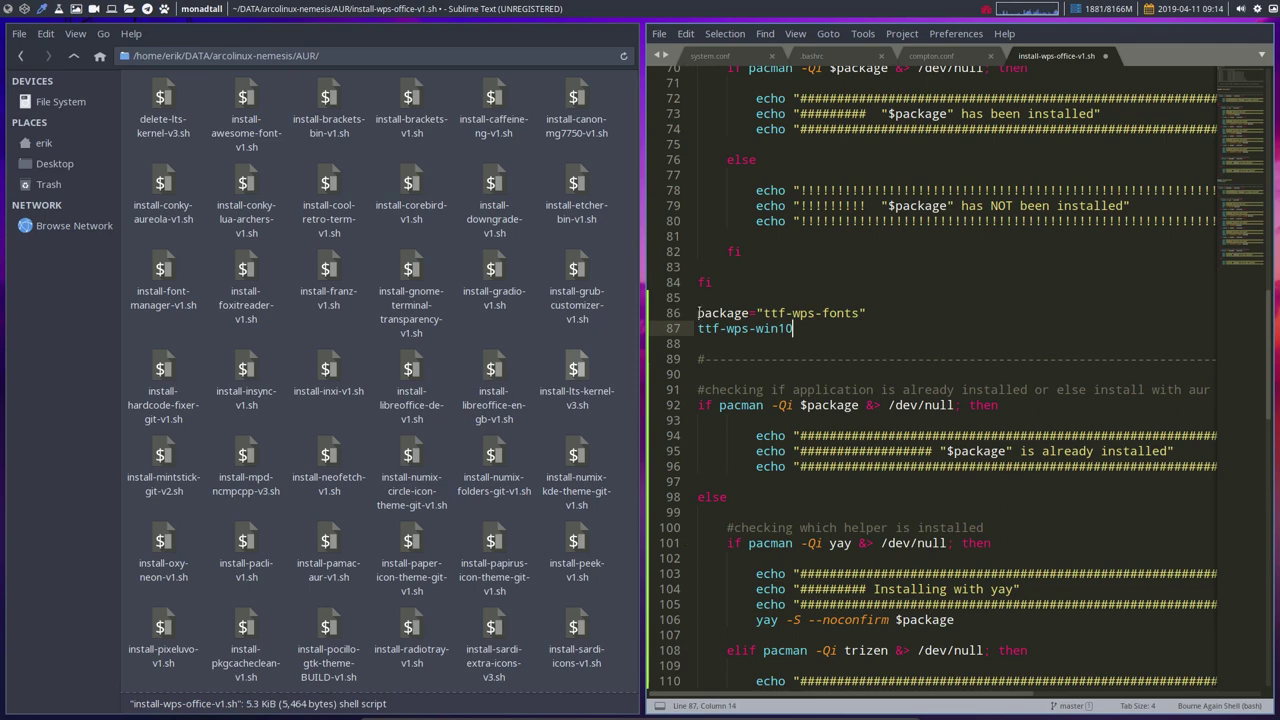
left_click_drag(698, 313, 903, 716)
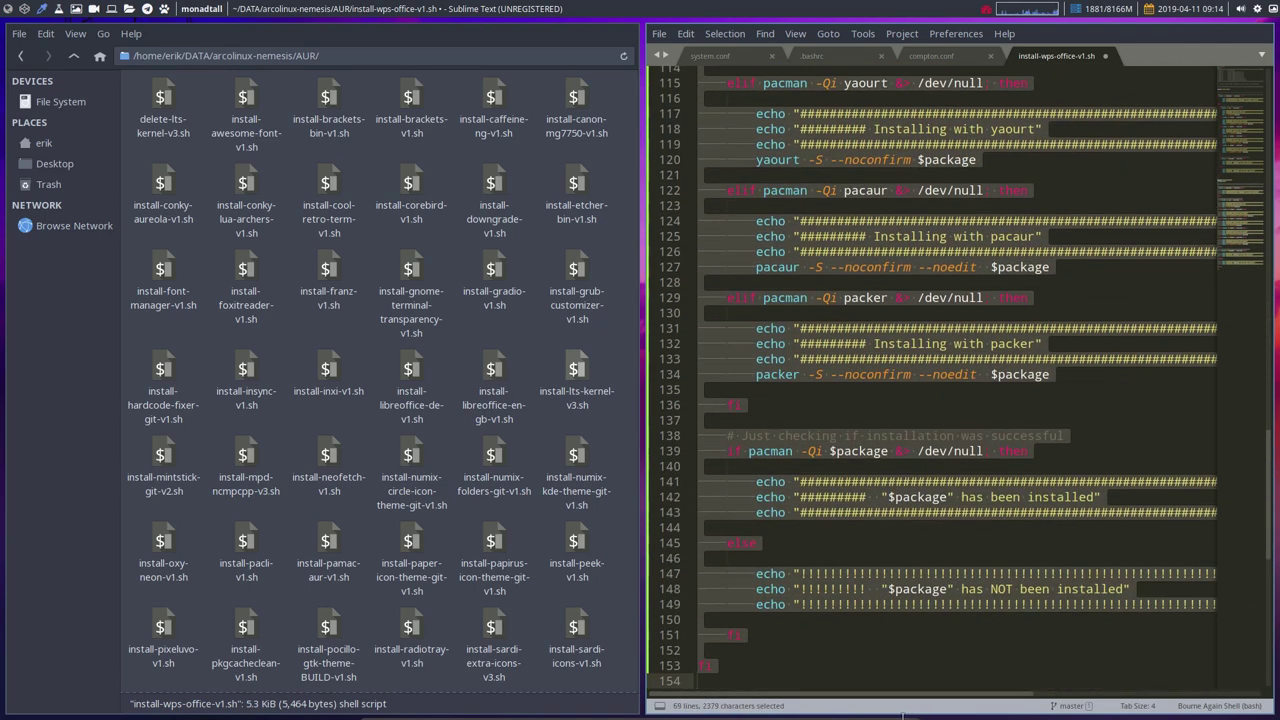
mouse_move(900, 718)
key("ctrl+c")
key("Right")
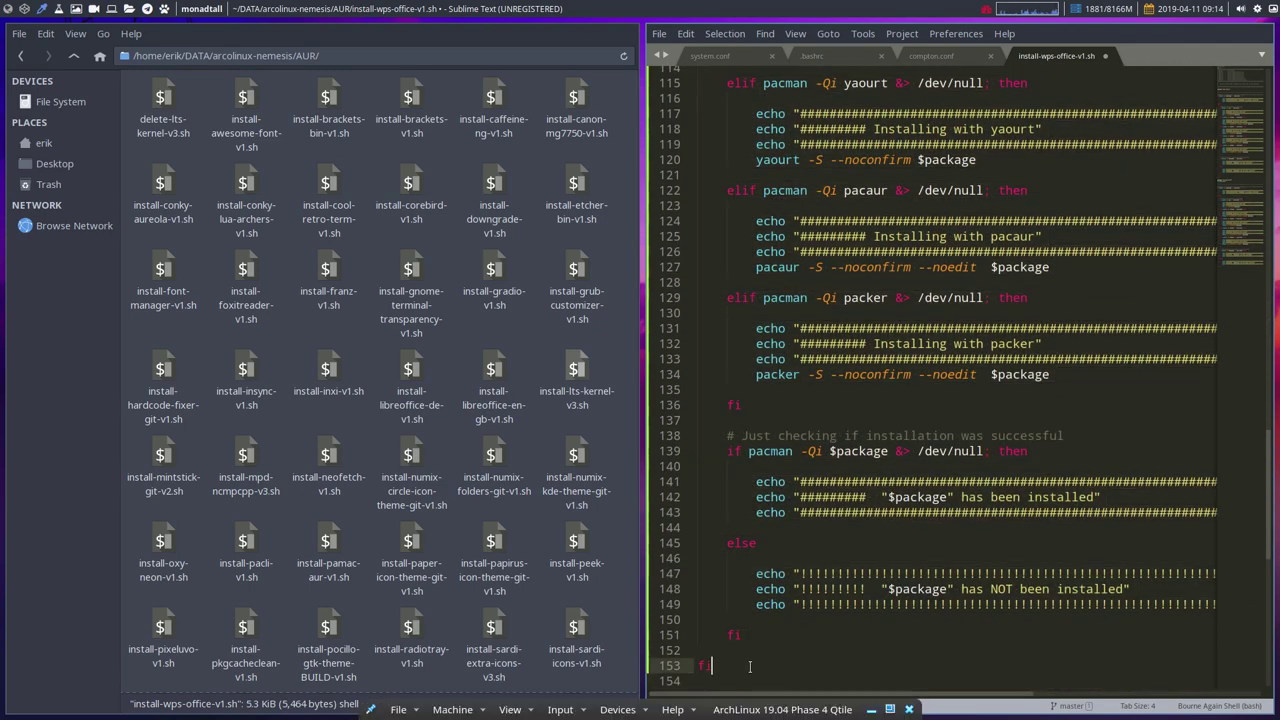
key("ctrl+v")
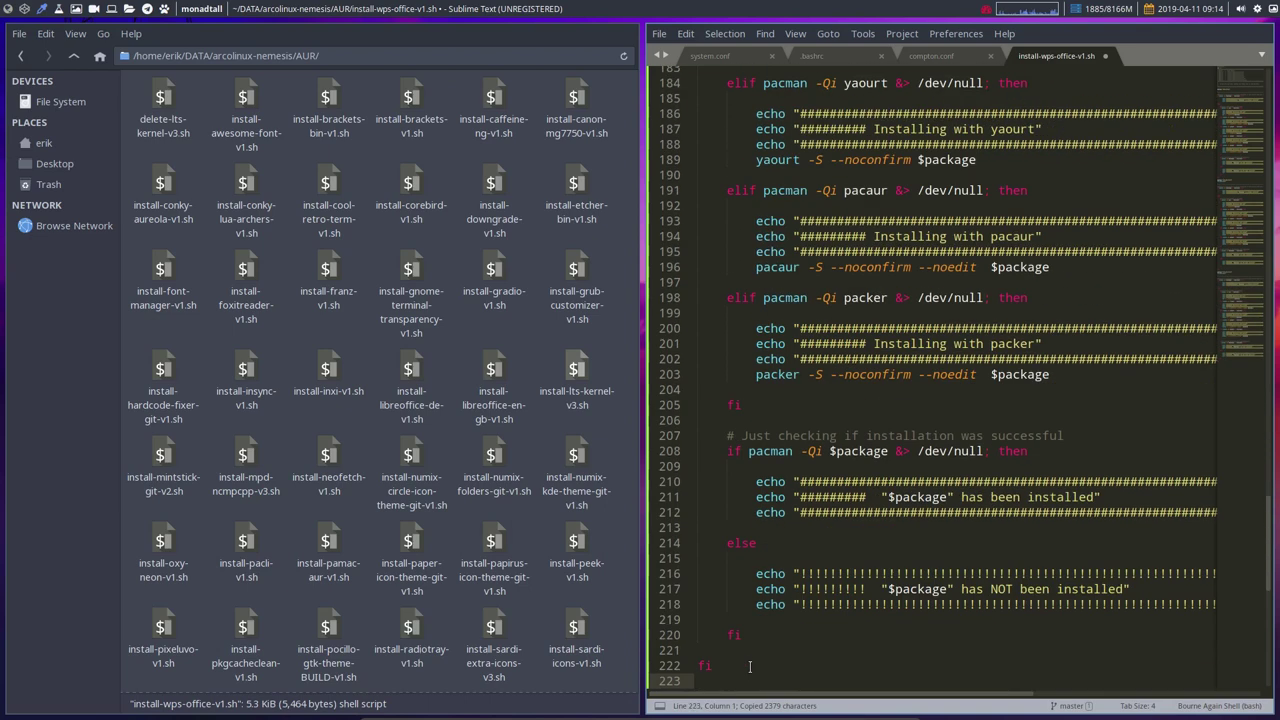
Swap the second block's package from ttf-wps-fonts to ttf-wps-win10, then undo that edit
scroll(749, 666, "up", 15)
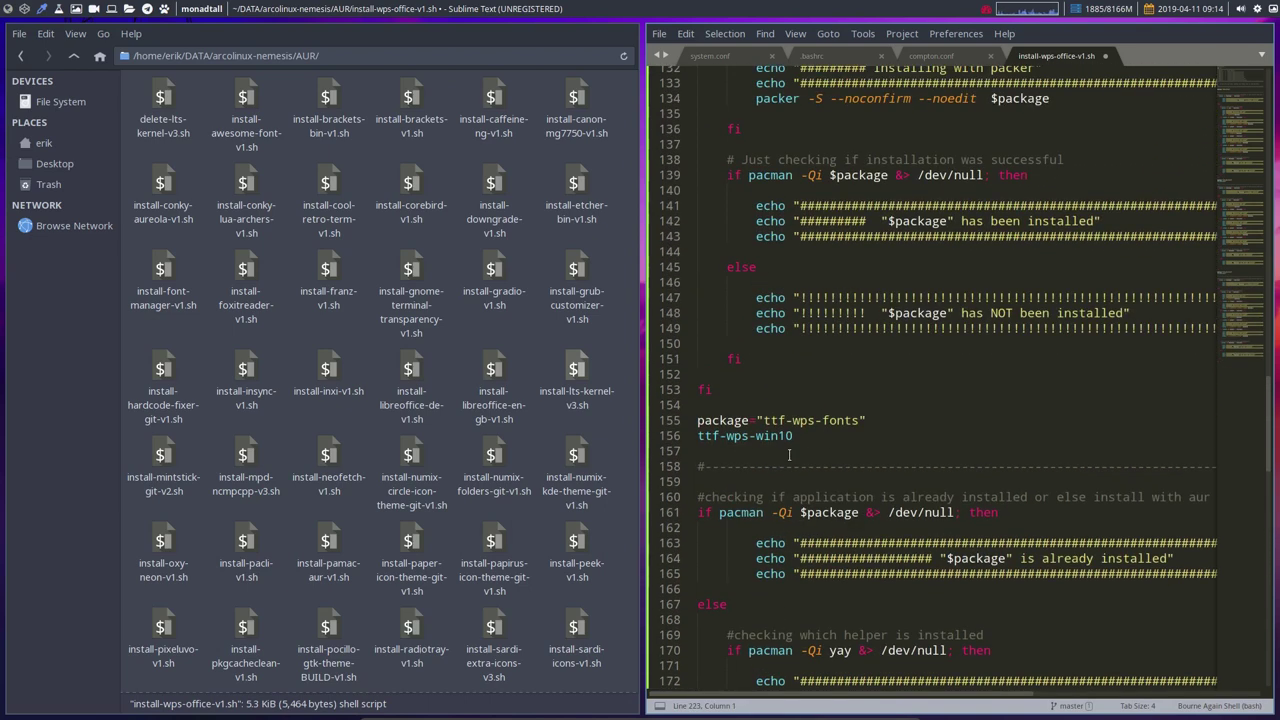
left_click_drag(795, 436, 697, 436)
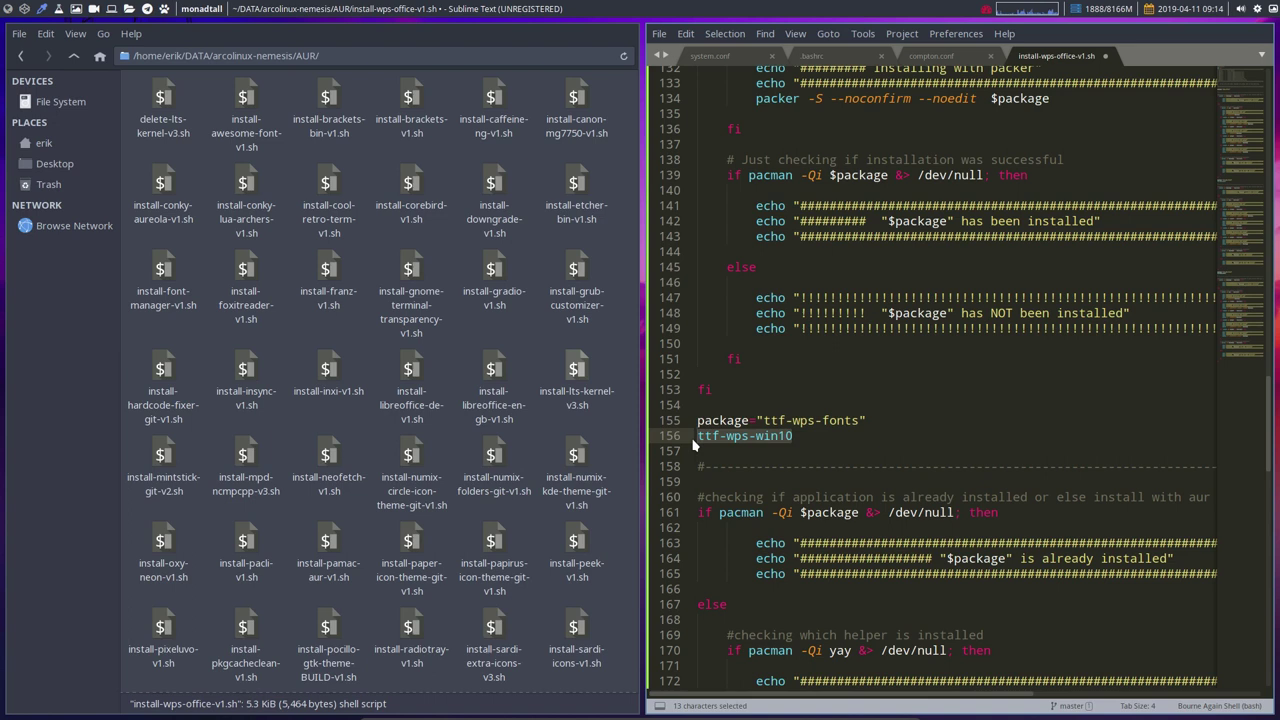
key("ctrl+x")
key("Delete")
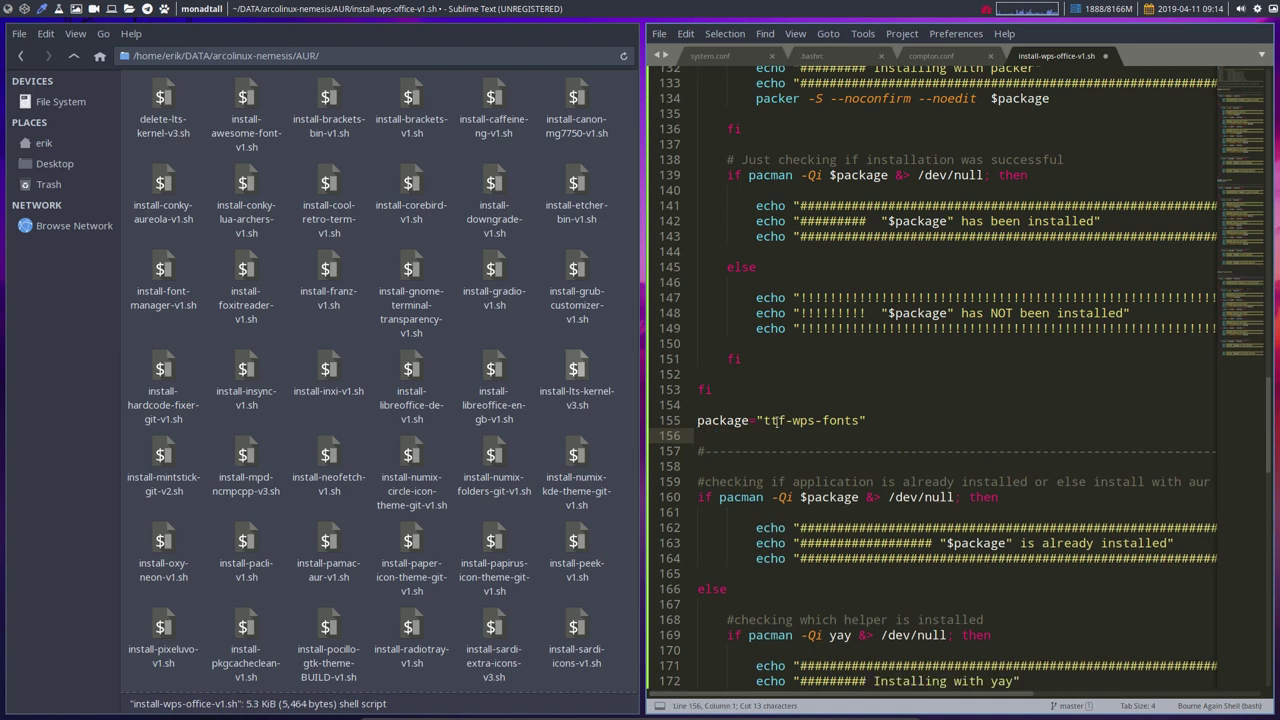
left_click_drag(764, 418, 857, 420)
key("ctrl+v")
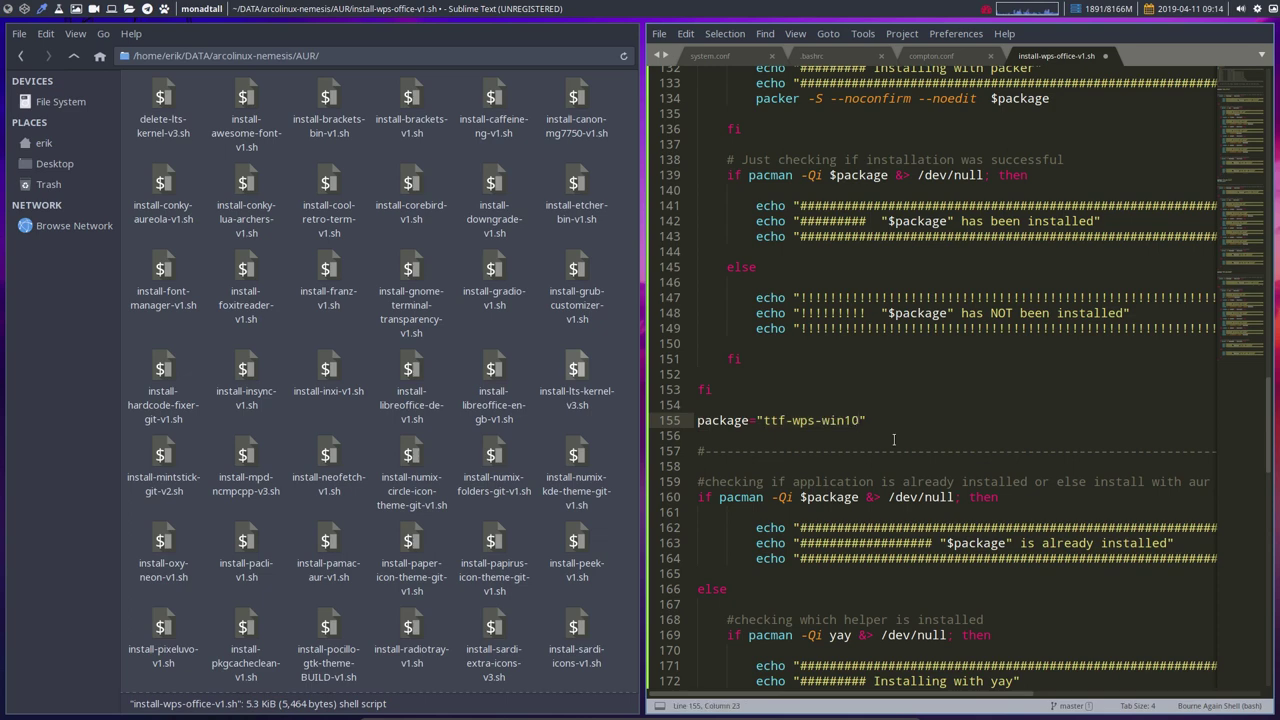
key("ctrl+z")
key("ctrl+z")
key("ctrl+z")
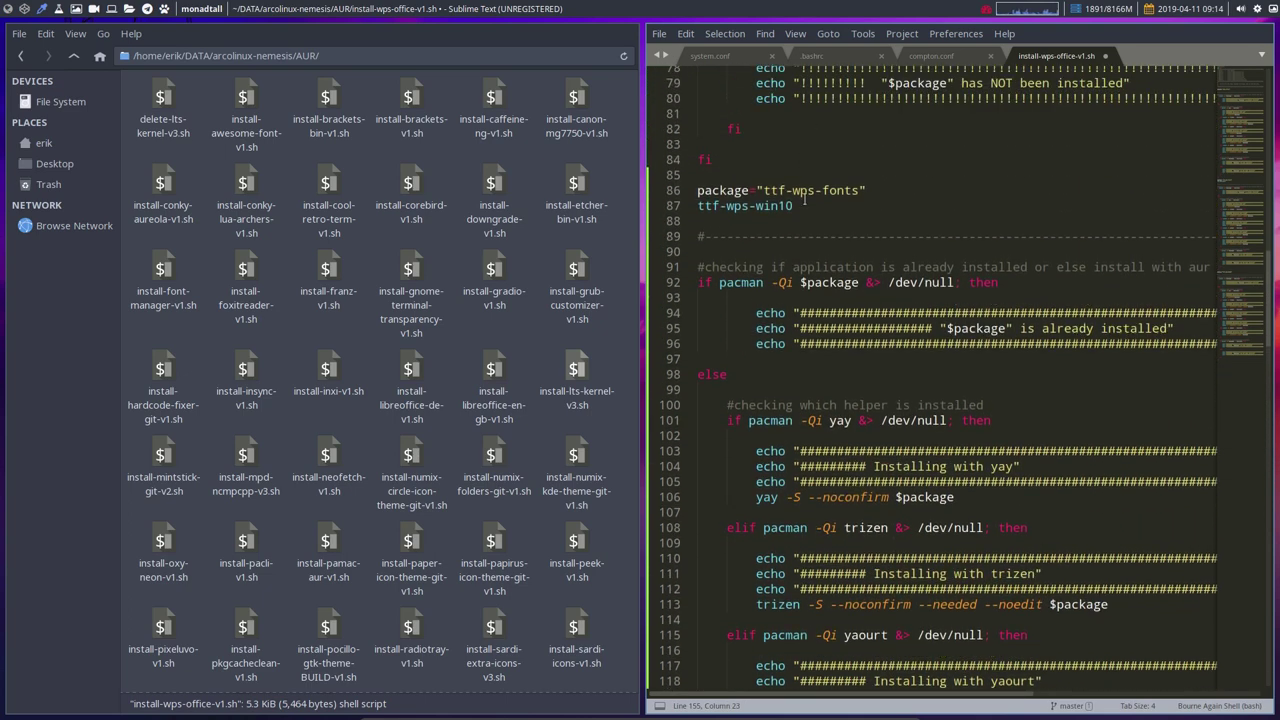
Delete the stray ttf-wps-win10 line and its blank line, then save the script
left_click_drag(804, 200, 690, 207)
key("ctrl+x")
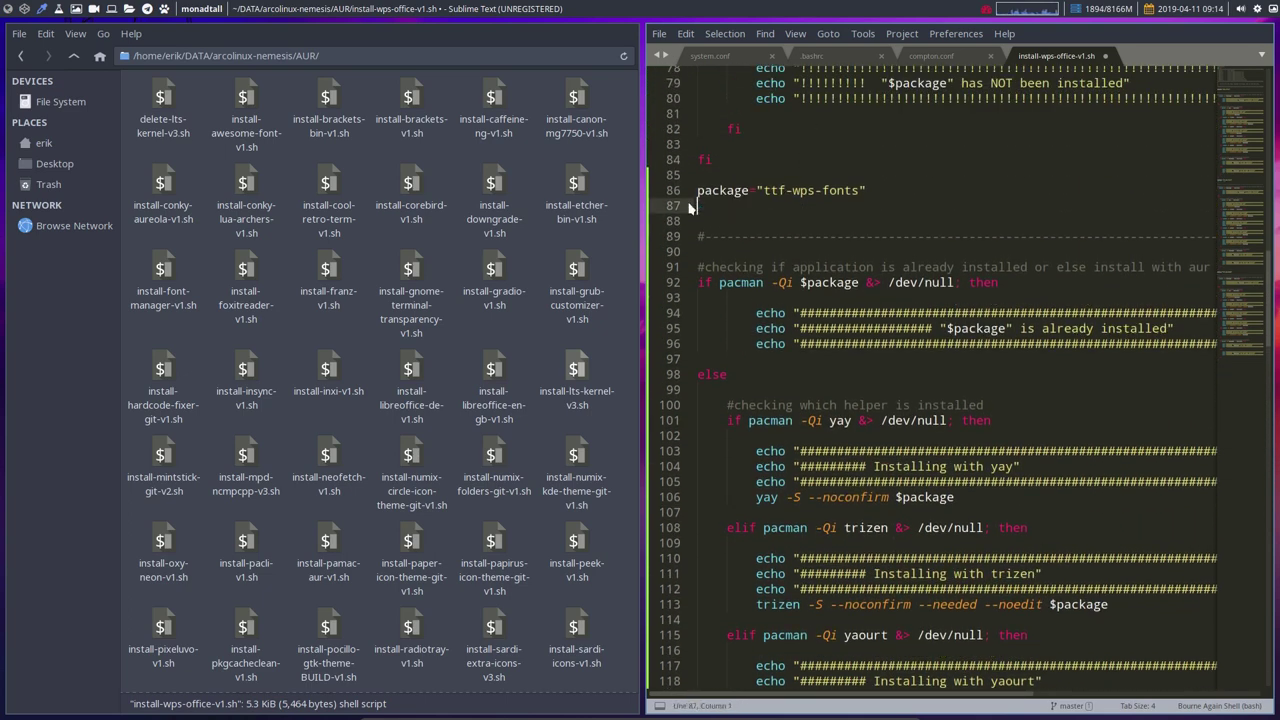
key("Delete")
key("ctrl+s")
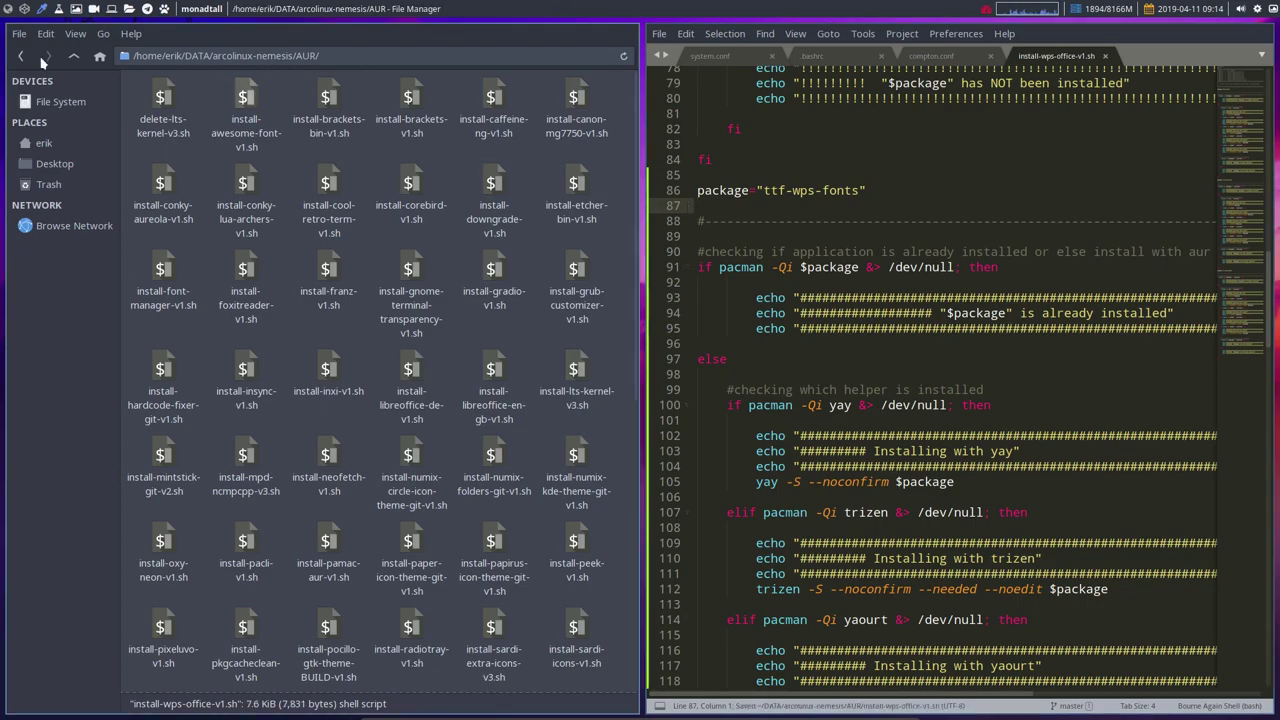
Return to Firefox and read the Manjaro WPS Office thread down to post 12 of 22
left_click(24, 12)
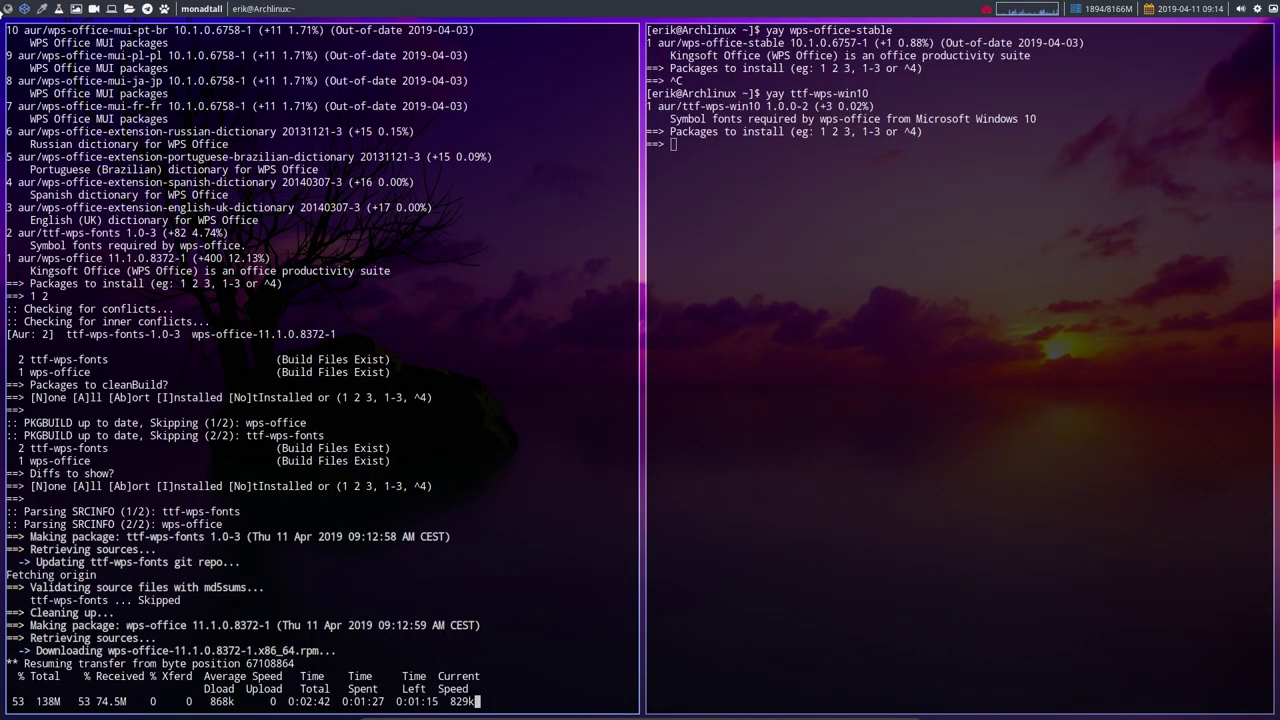
left_click(6, 9)
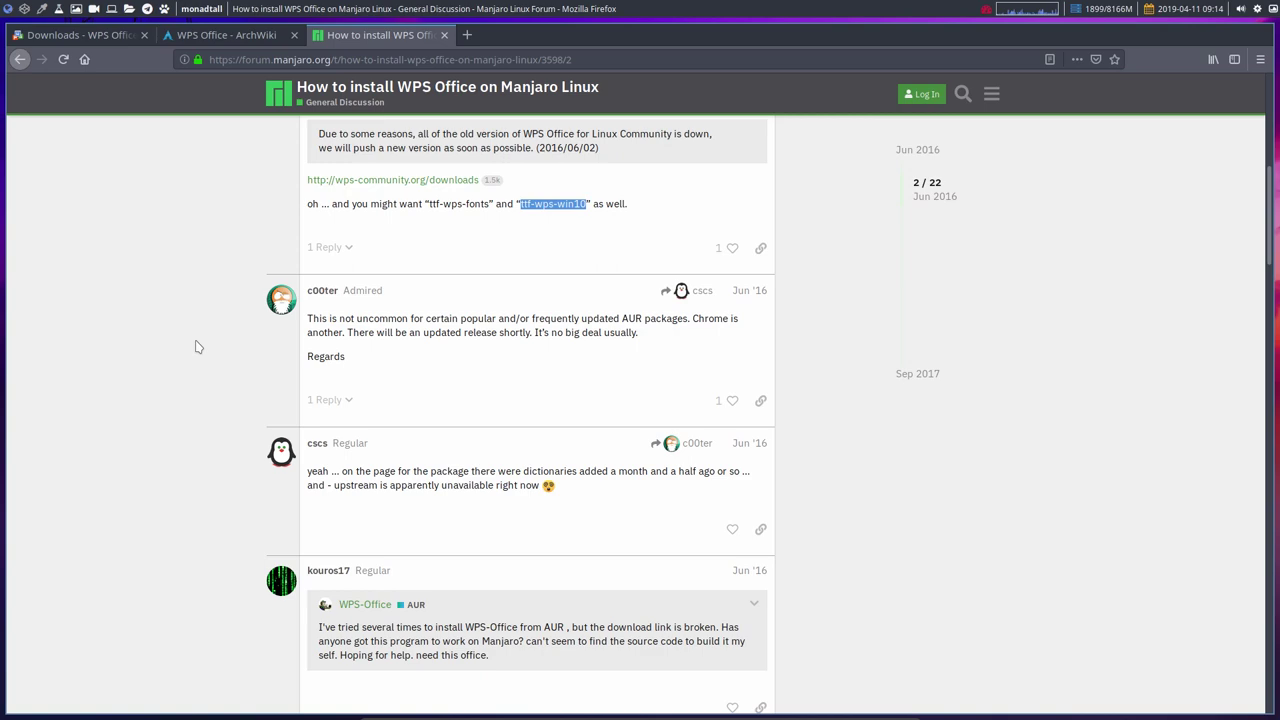
scroll(197, 347, "down", 4)
scroll(195, 348, "down", 3)
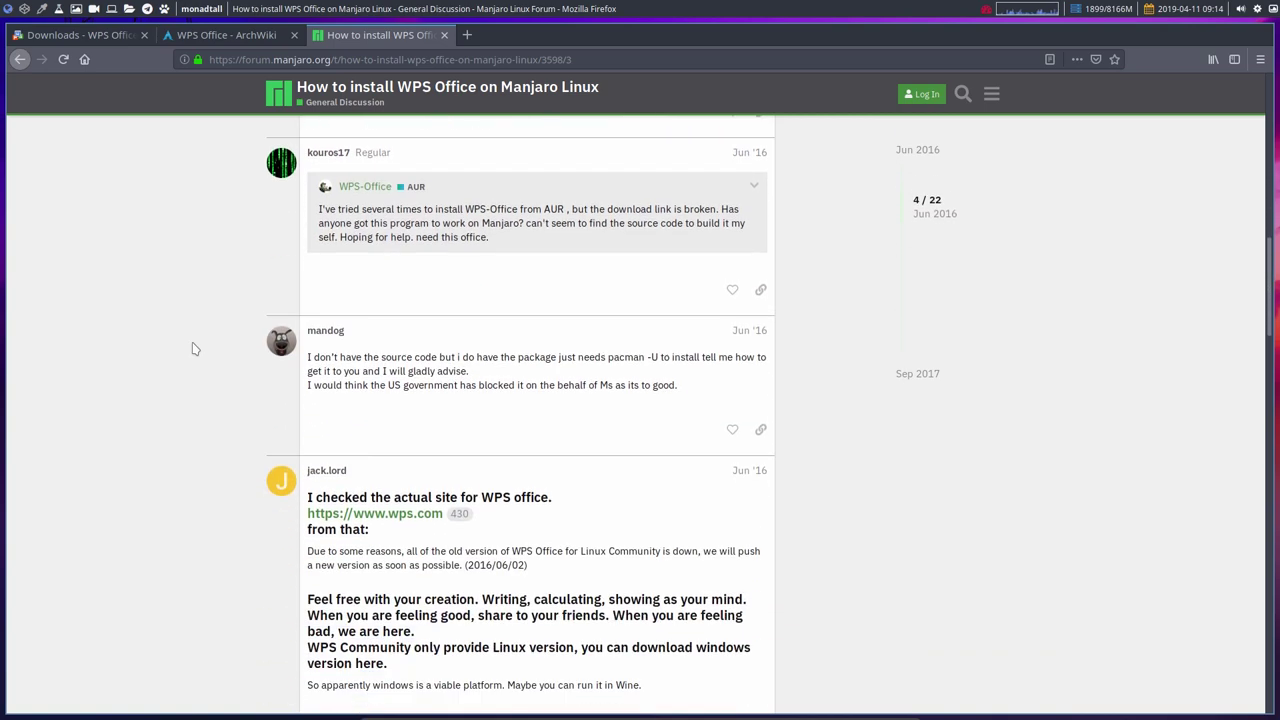
scroll(195, 348, "down", 3)
scroll(195, 348, "down", 1)
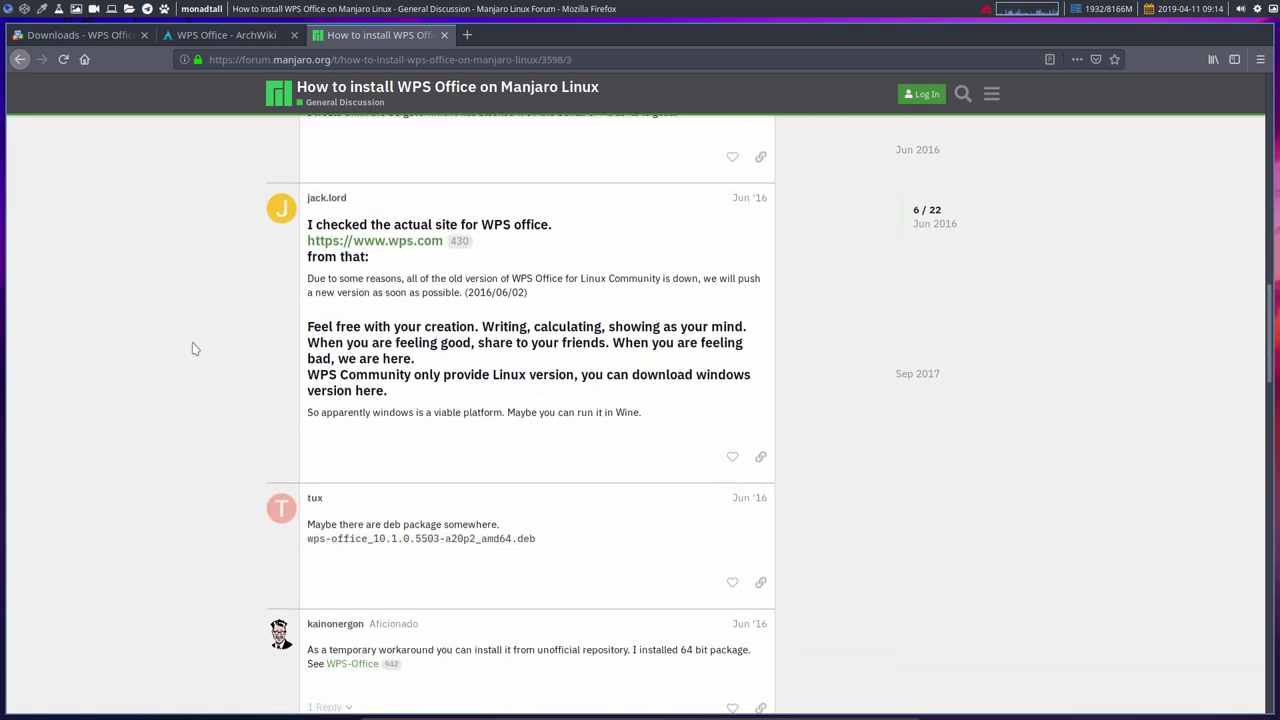
scroll(195, 348, "down", 3)
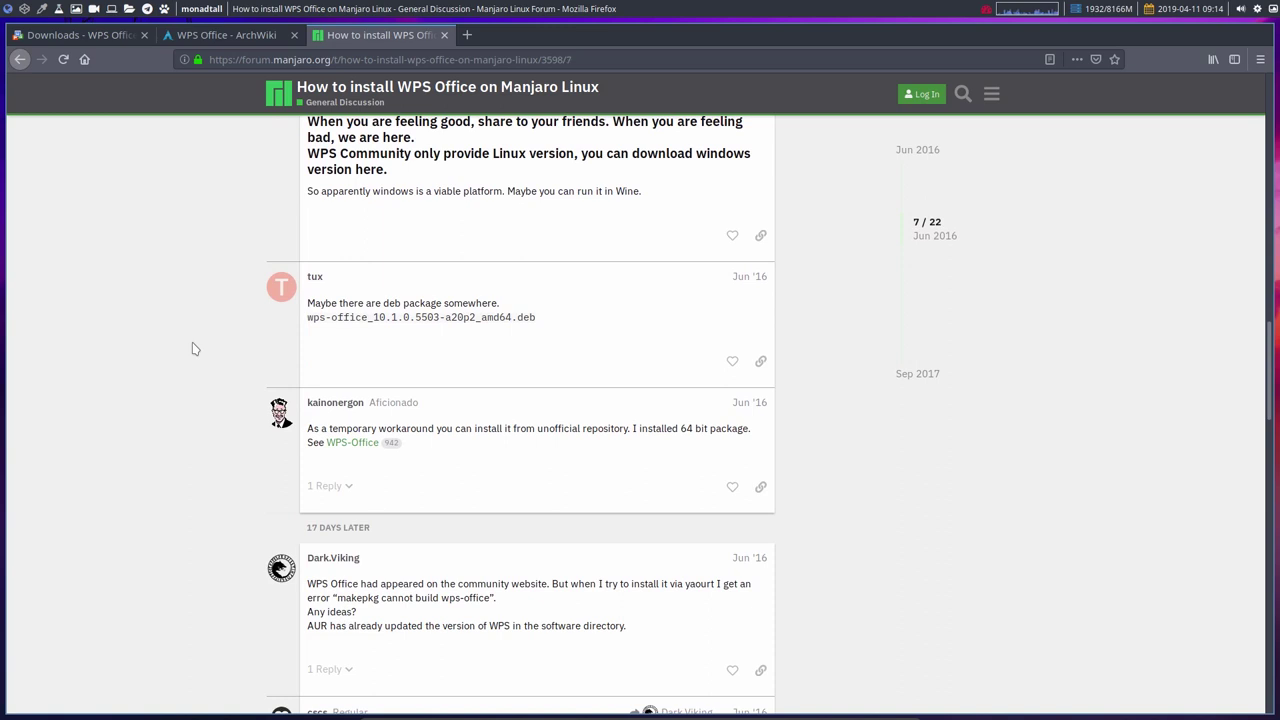
scroll(195, 348, "down", 1)
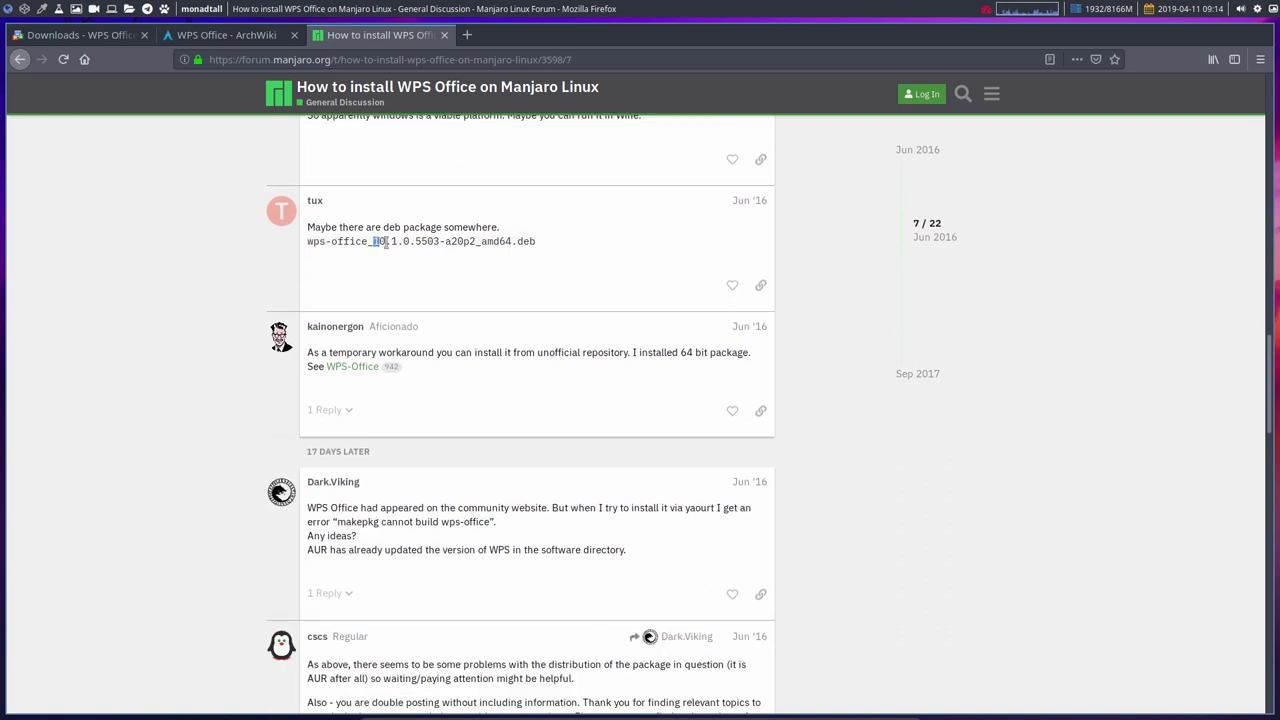
mouse_move(386, 243)
left_mouse_down()
mouse_move(402, 245)
mouse_move(393, 228)
left_mouse_up()
scroll(415, 368, "down", 2)
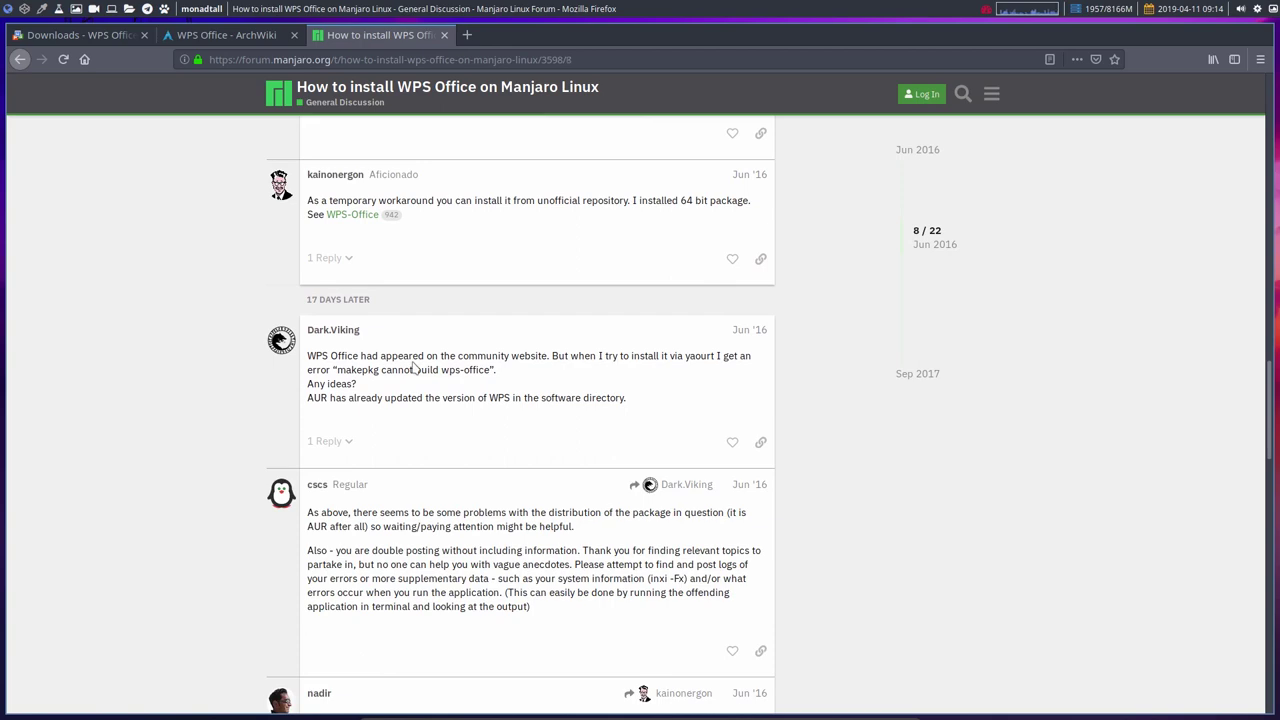
scroll(415, 368, "down", 5)
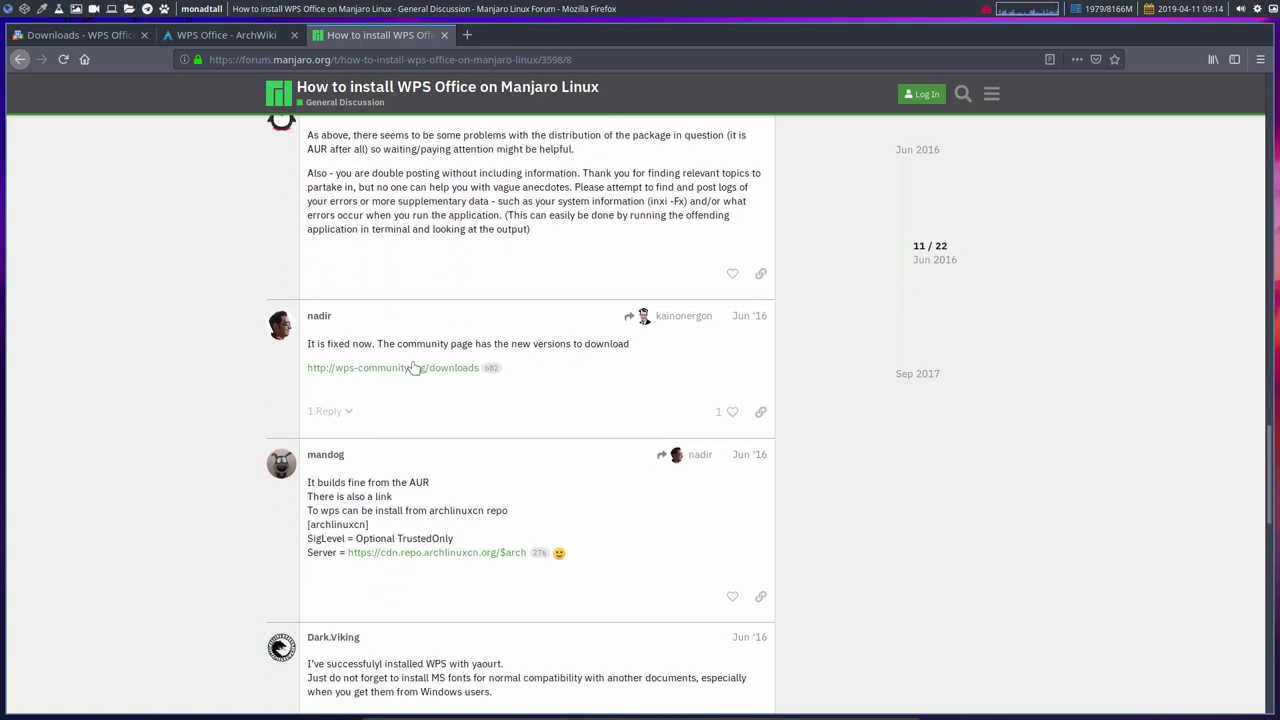
scroll(415, 368, "down", 3)
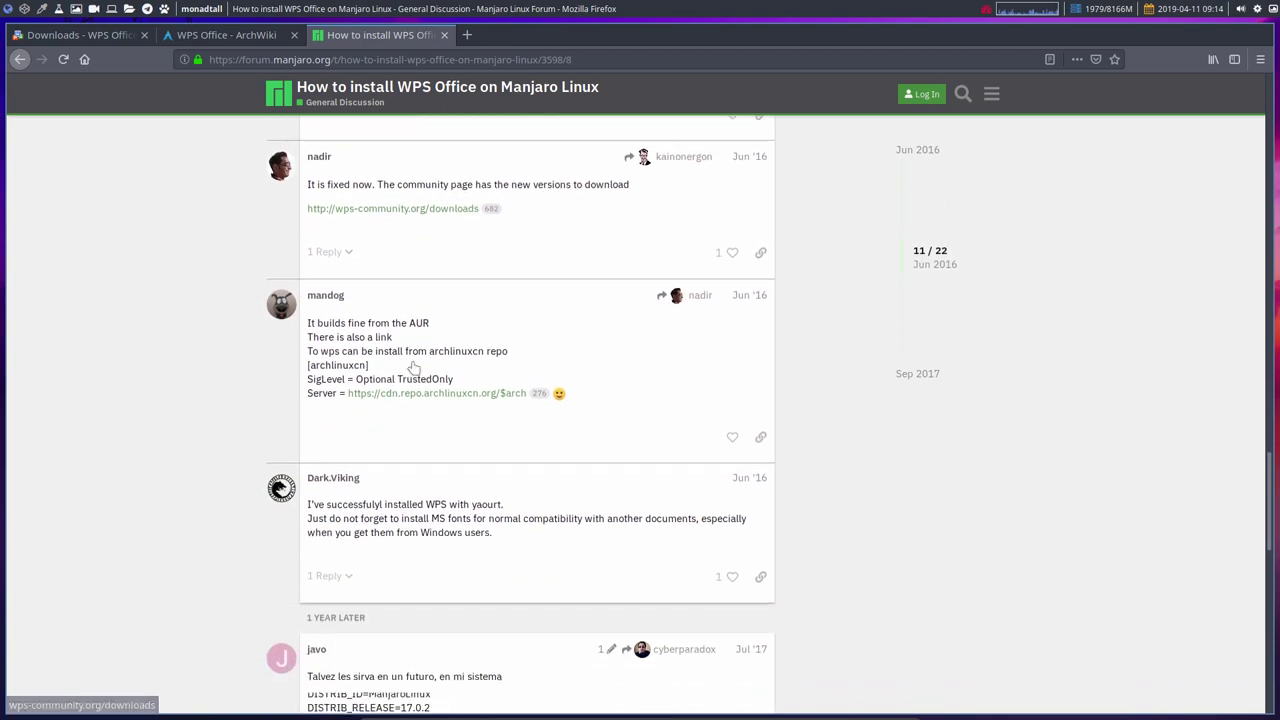
Open the AddictiveTips WPS Office install article from Google and accept its cookie notice
left_click(20, 60)
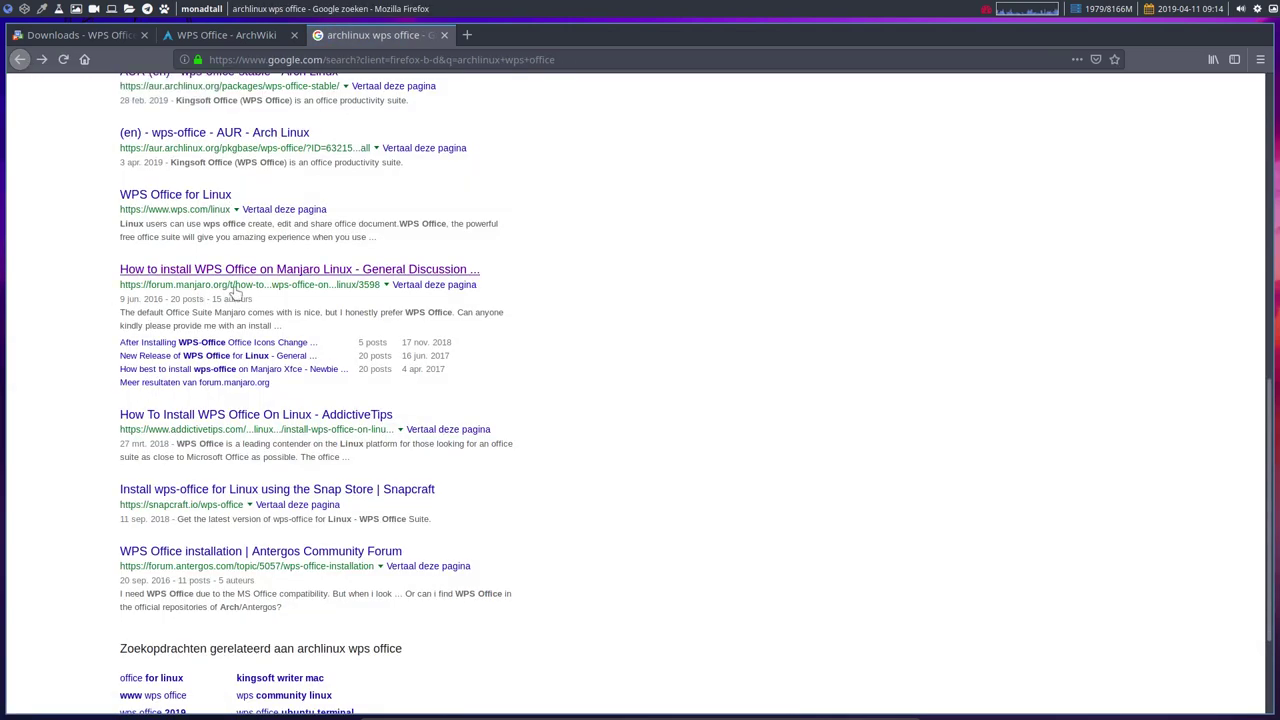
left_click(257, 415)
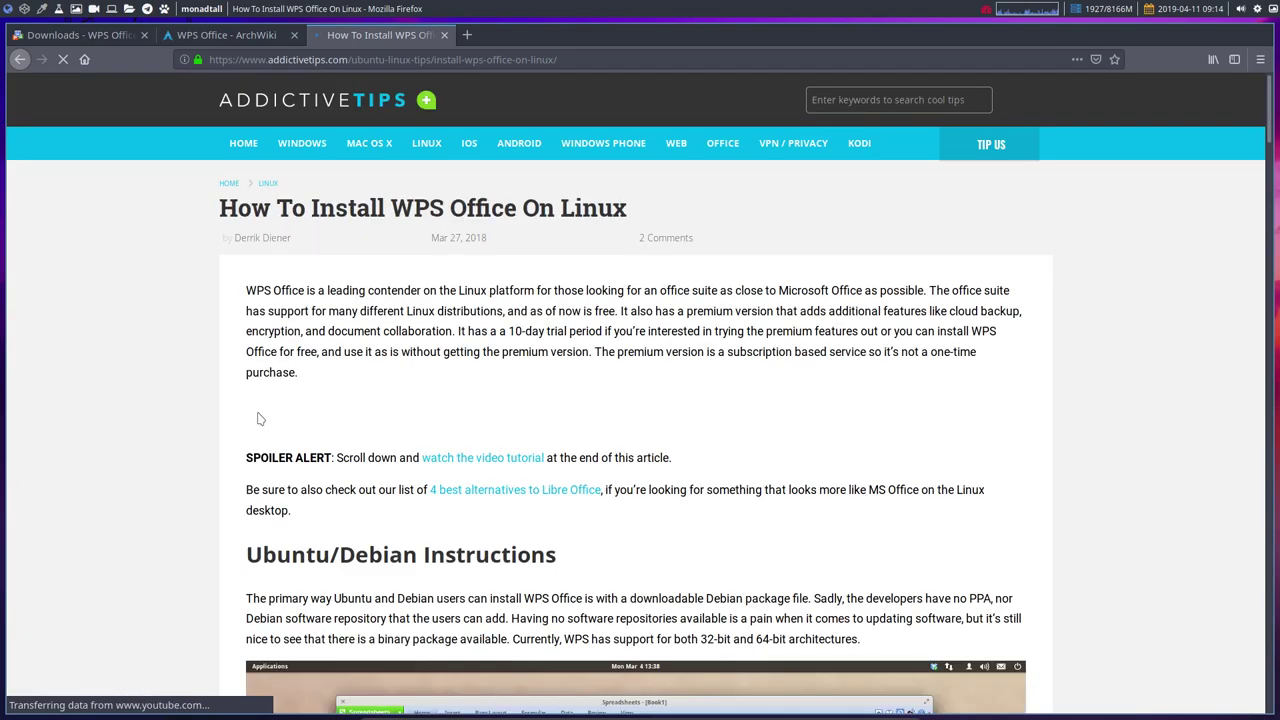
scroll(175, 403, "down", 2)
scroll(174, 403, "down", 10)
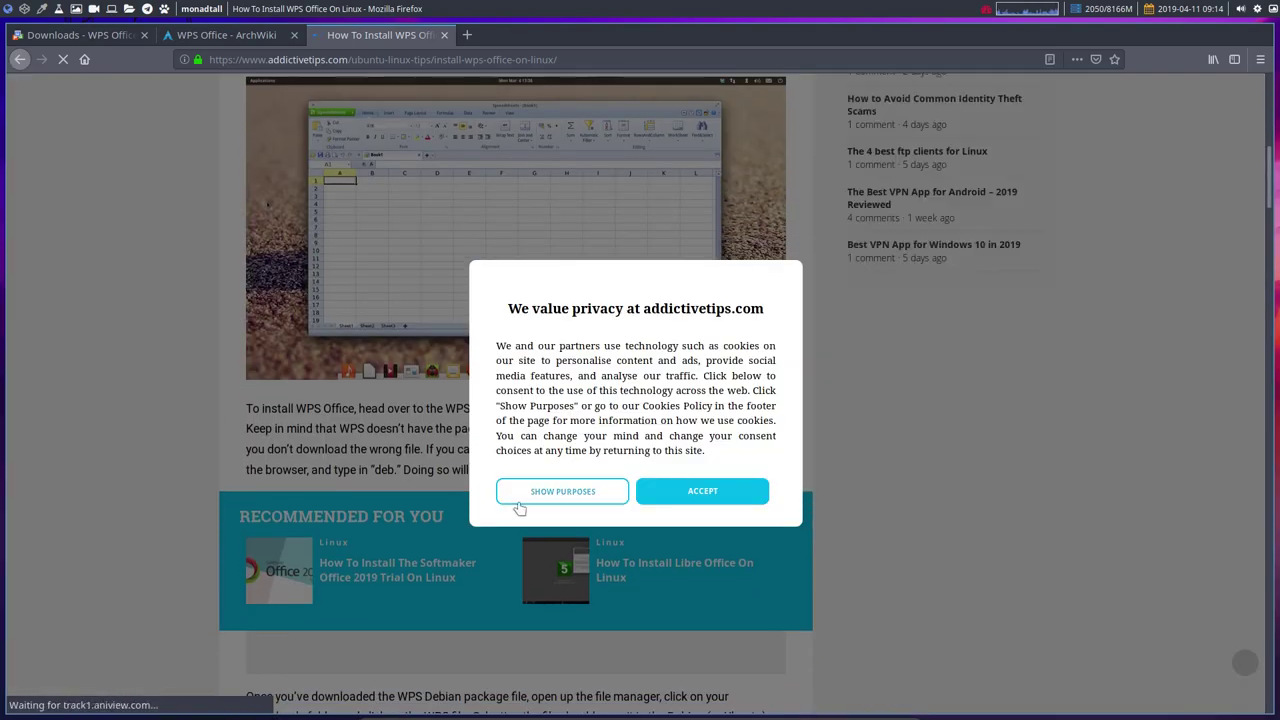
left_click(686, 497)
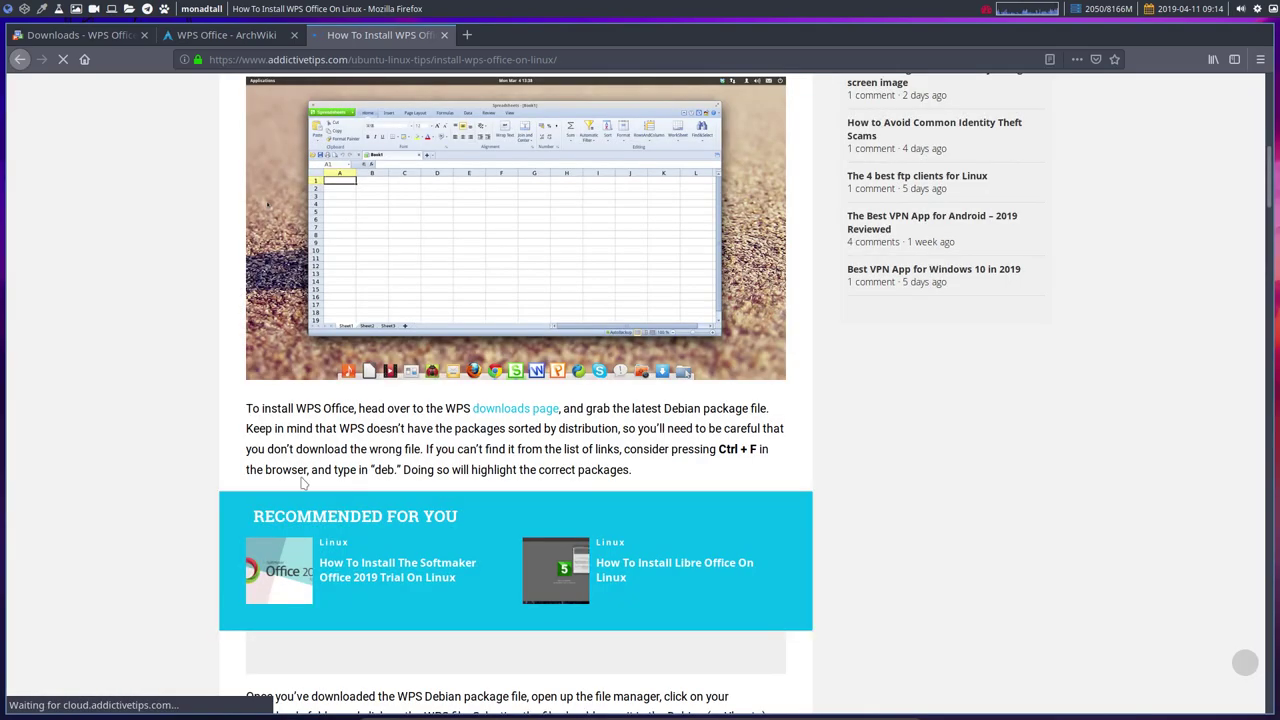
Read the article's install instructions past the Fedora section, noting the makepkg -si command
scroll(194, 429, "down", 12)
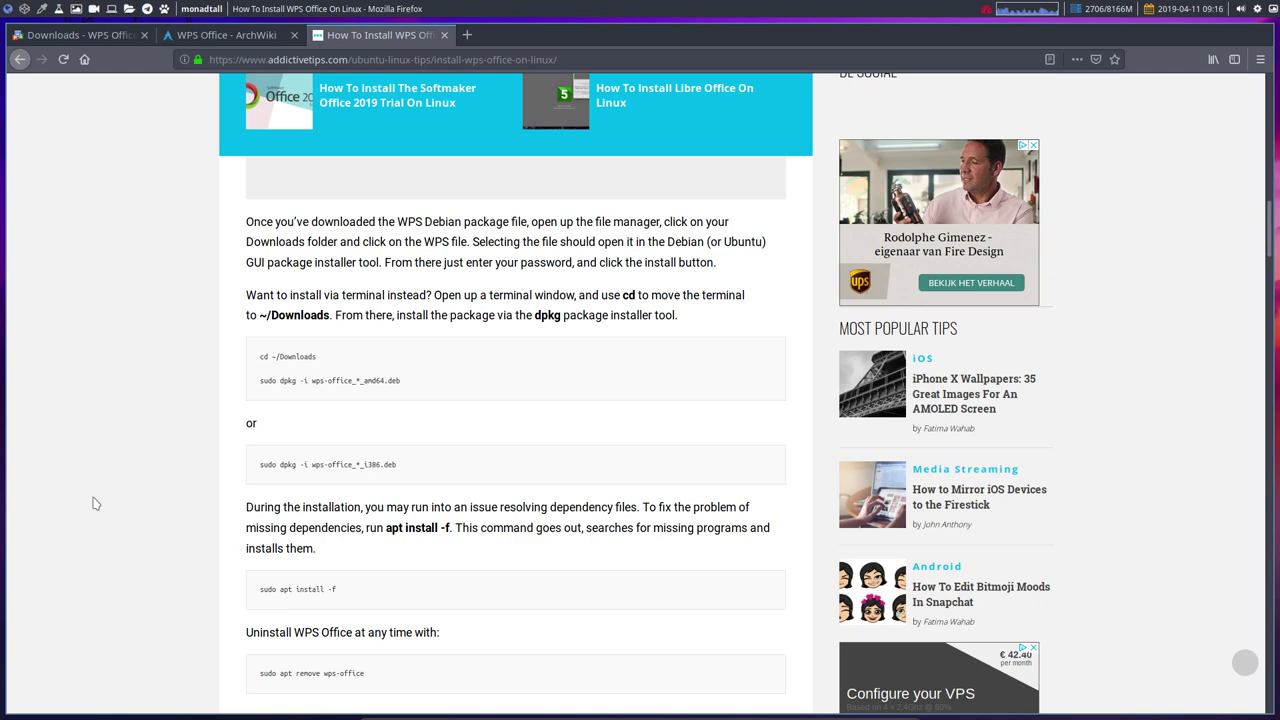
scroll(191, 581, "down", 5)
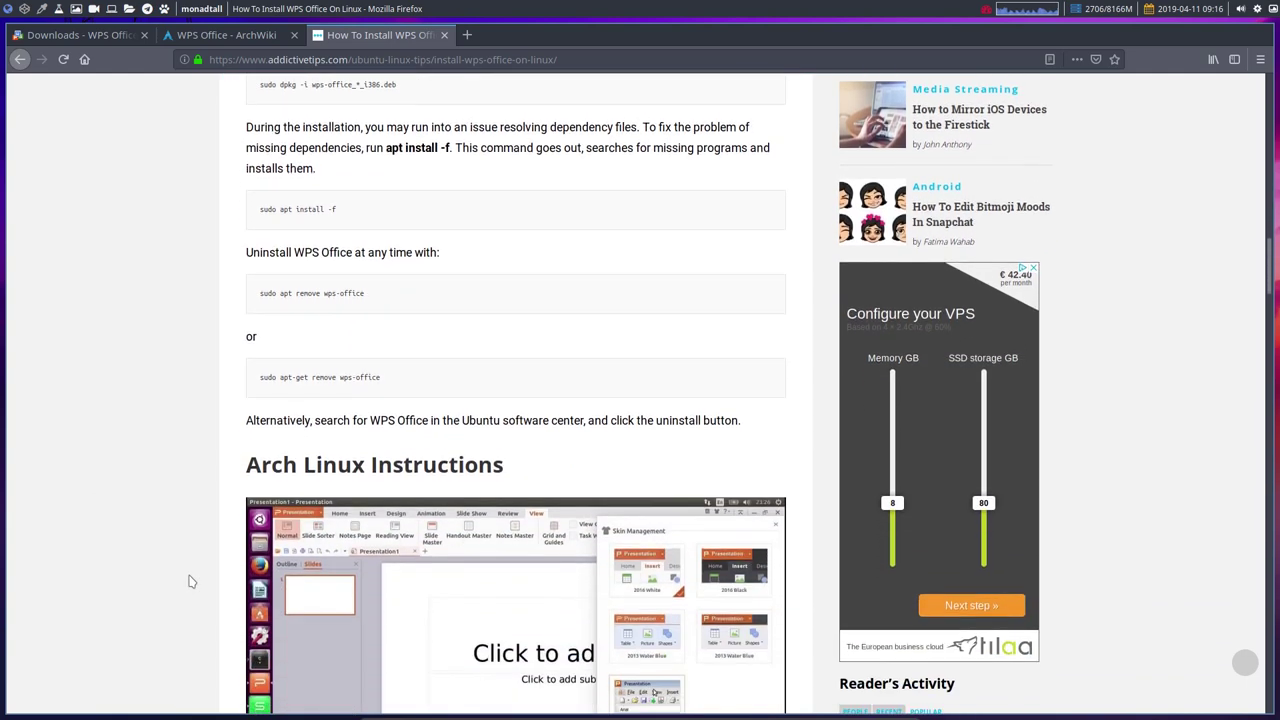
scroll(191, 581, "down", 3)
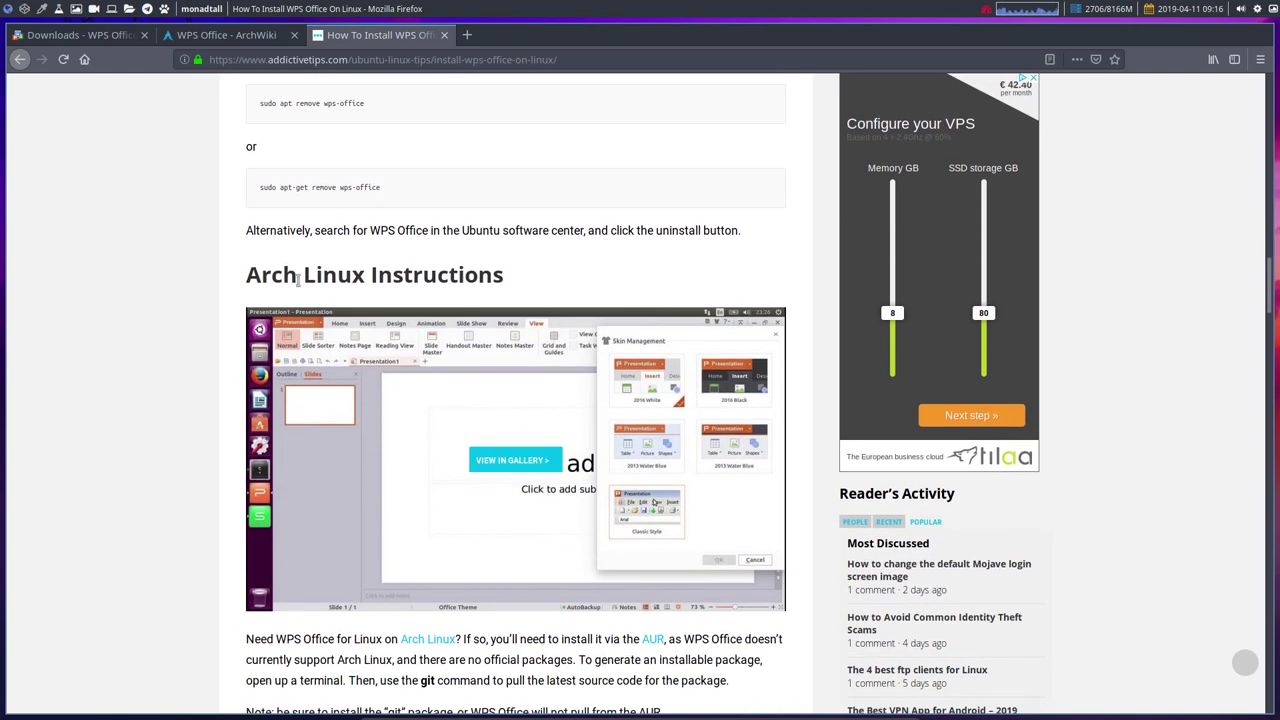
left_click_drag(284, 190, 316, 190)
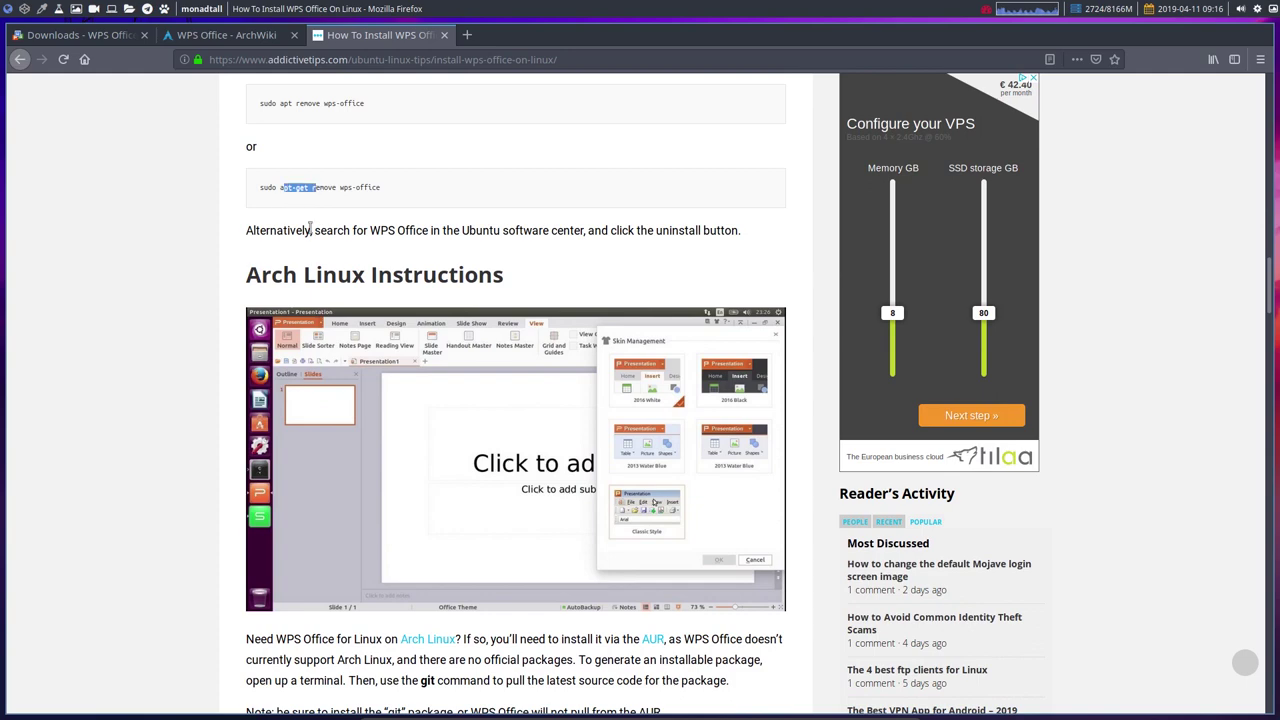
scroll(189, 309, "down", 4)
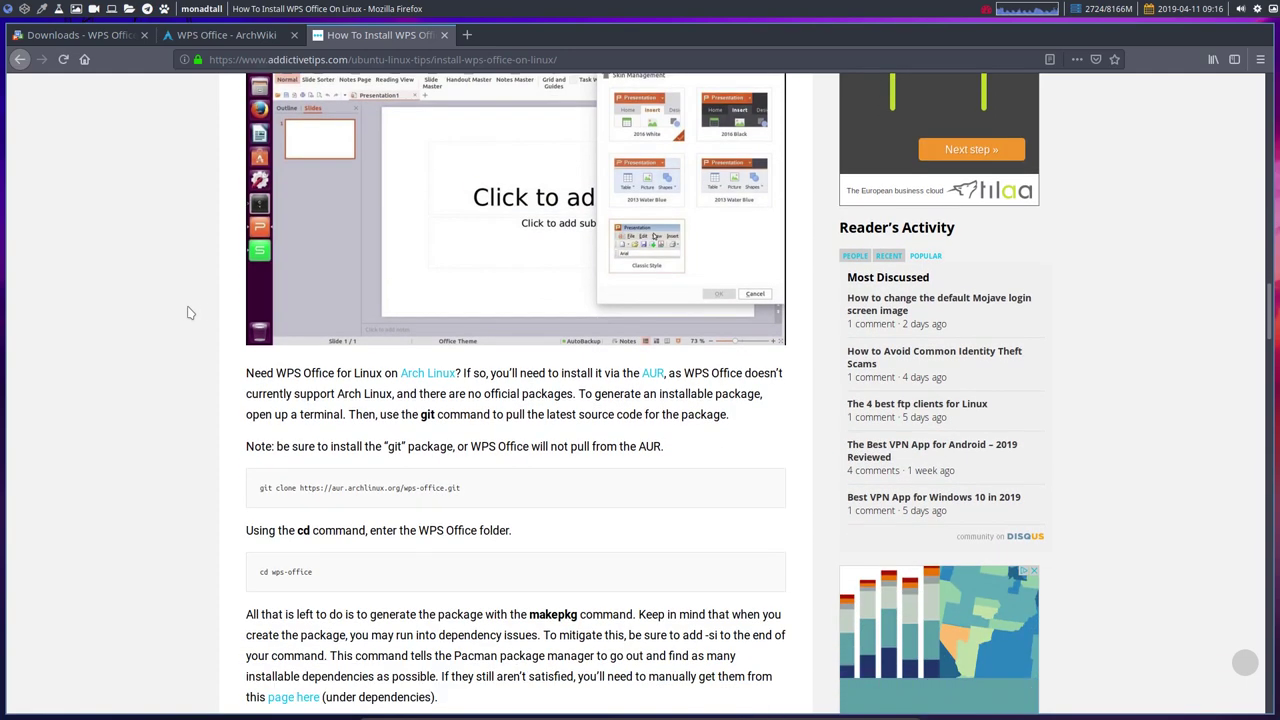
scroll(210, 484, "down", 2)
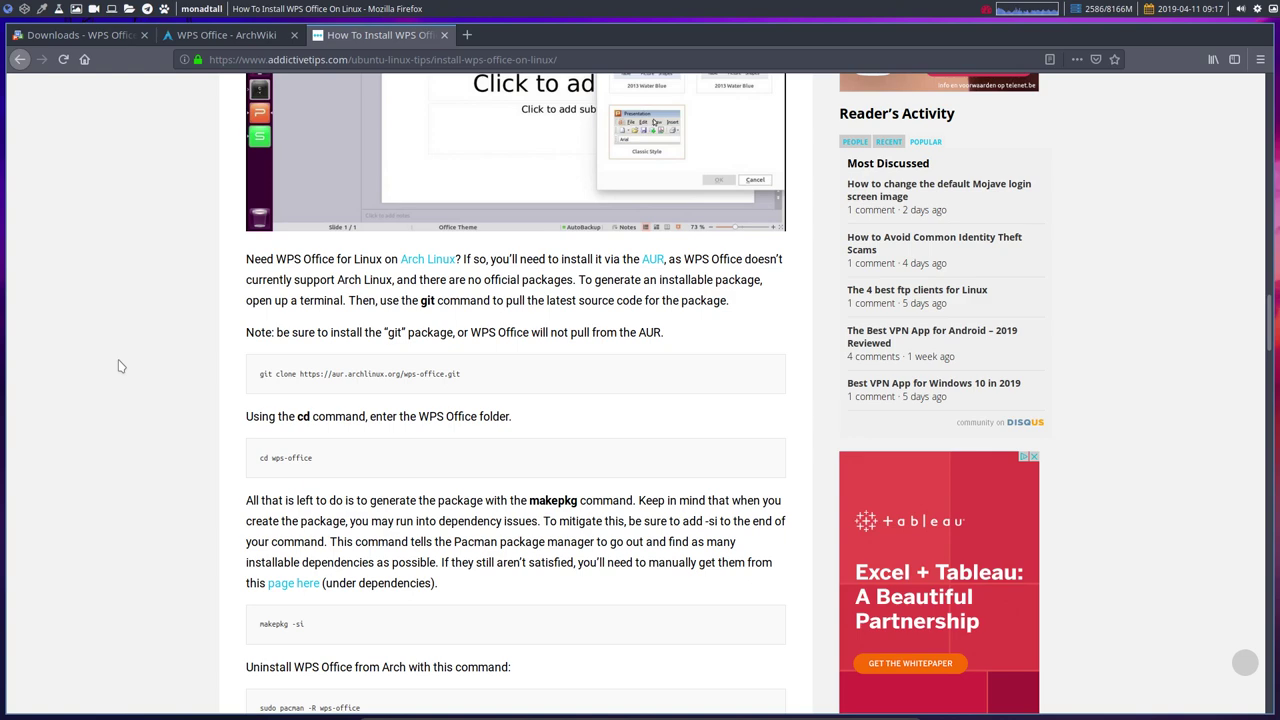
scroll(118, 366, "down", 5)
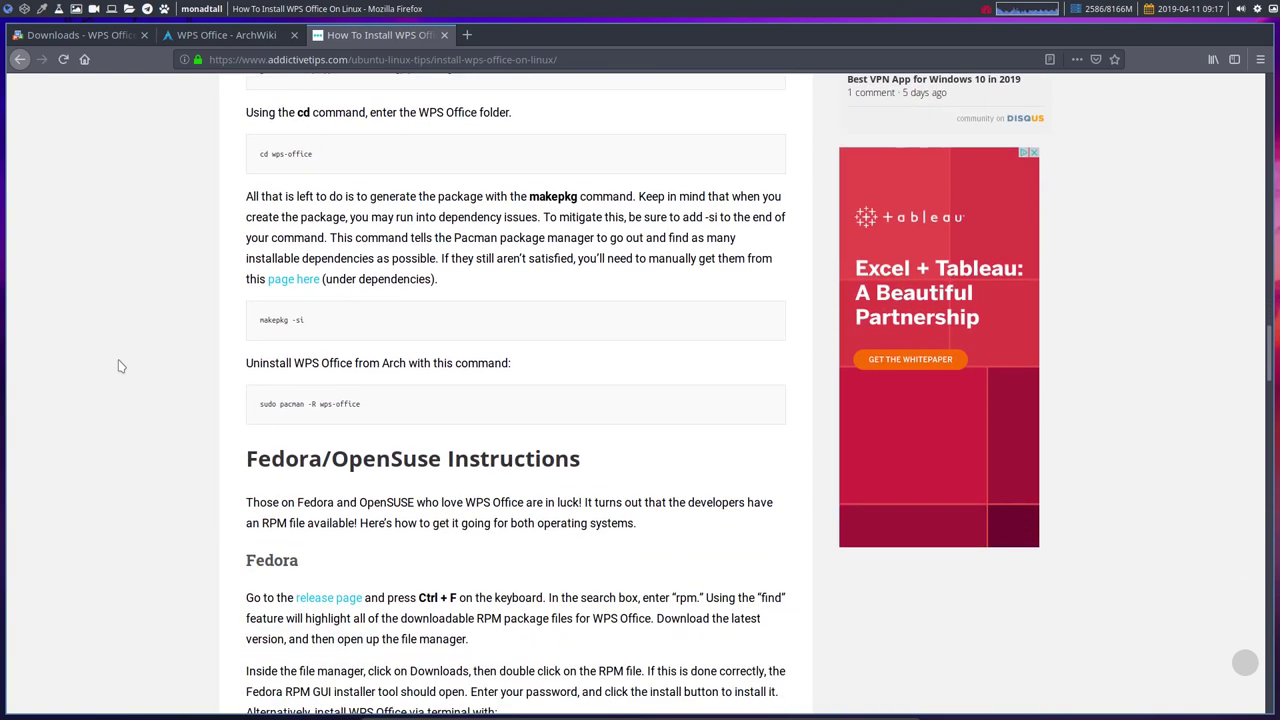
left_click_drag(304, 320, 258, 322)
left_click(147, 377)
scroll(147, 377, "down", 3)
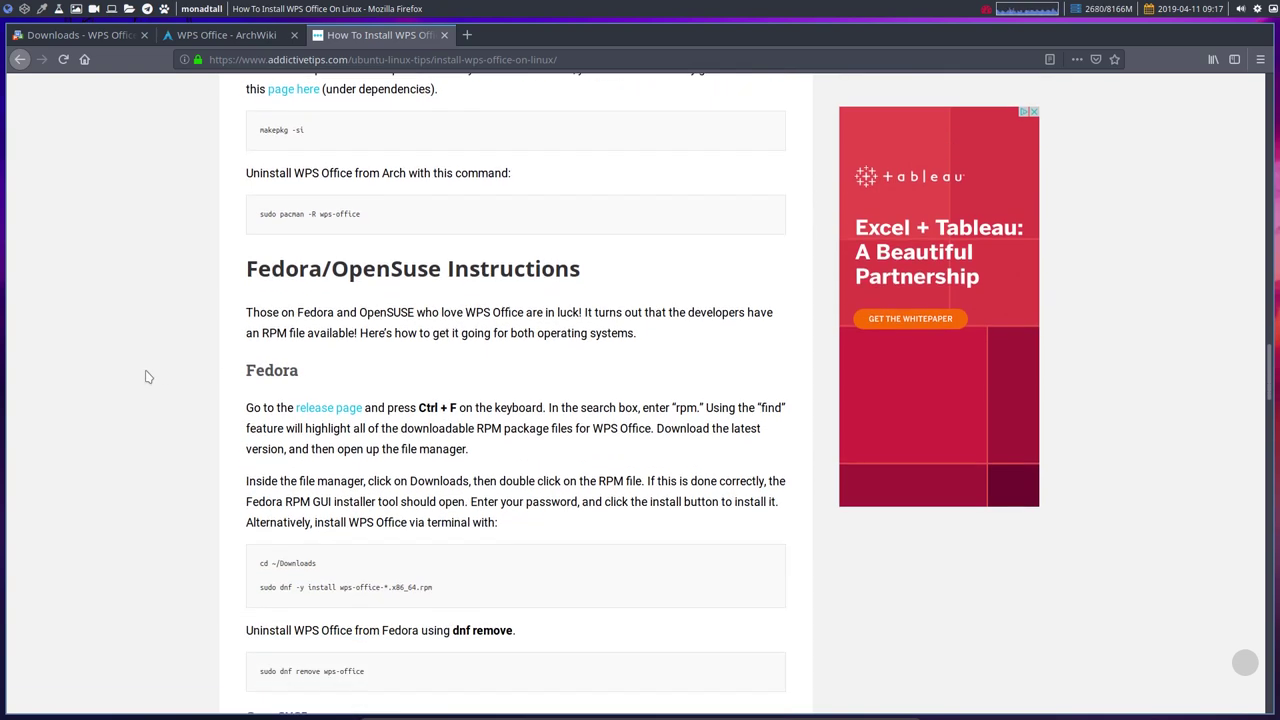
scroll(147, 377, "down", 3)
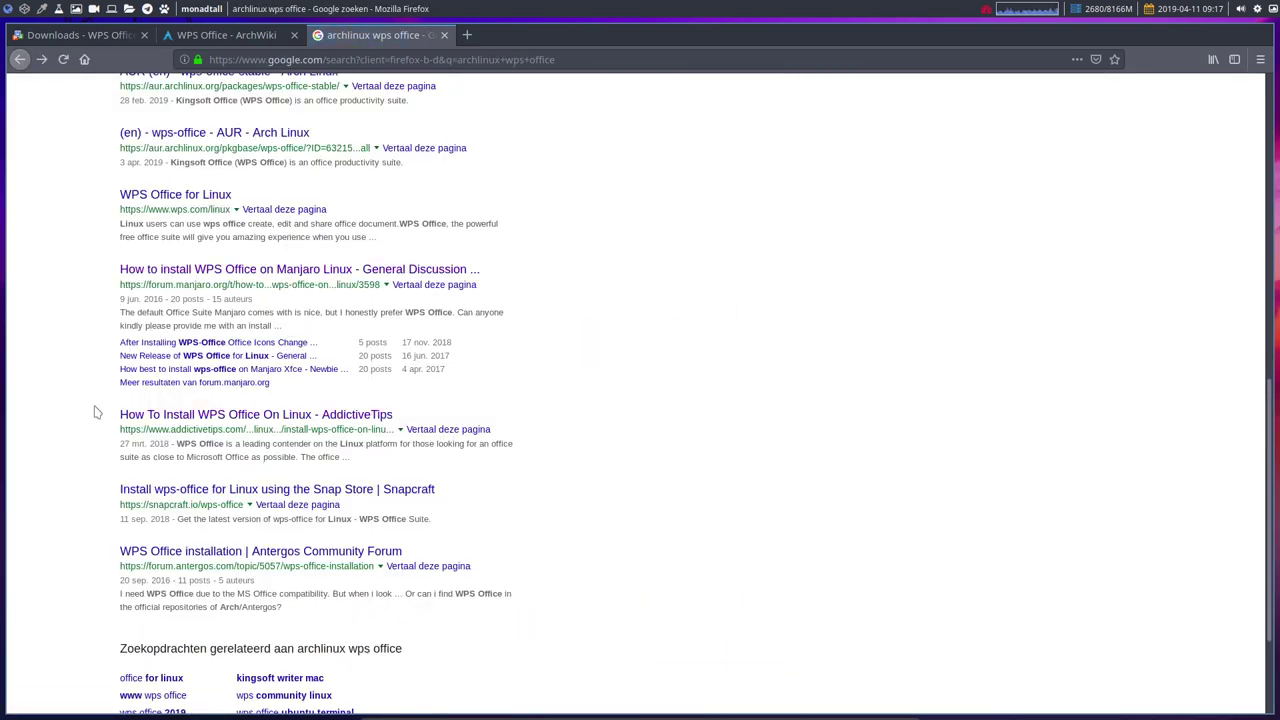
scroll(92, 411, "down", 3)
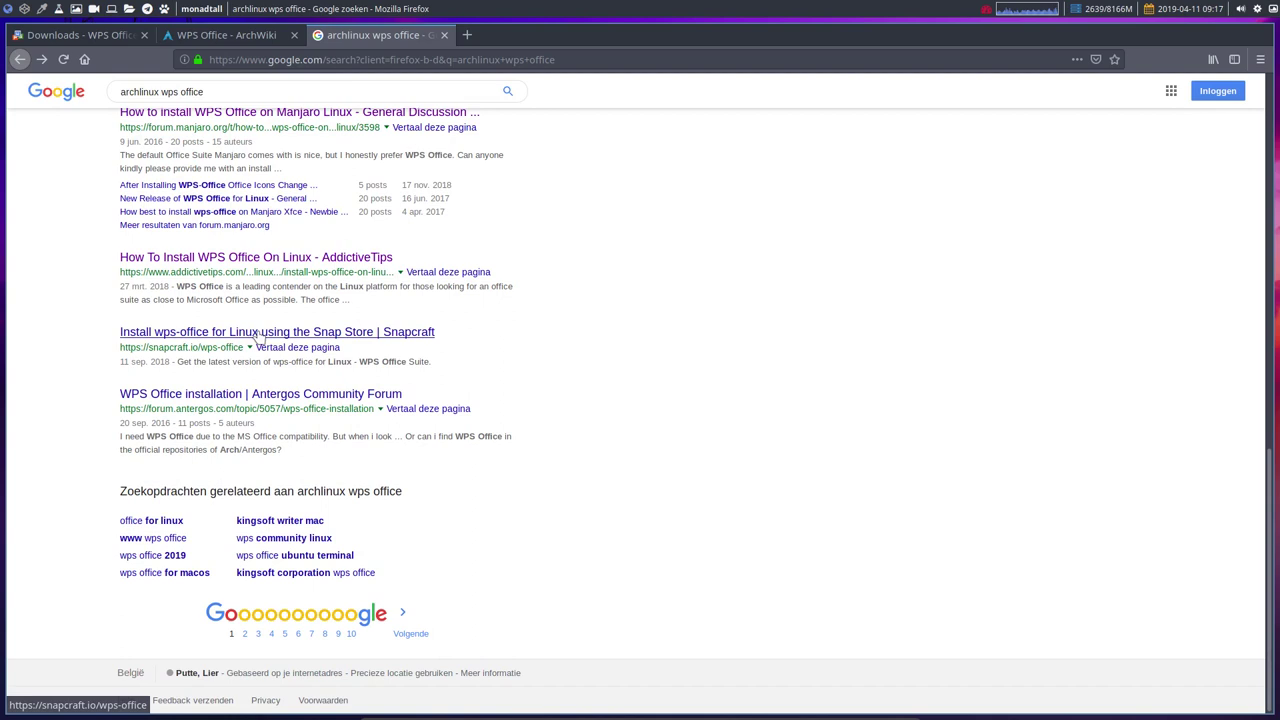
left_click(328, 340)
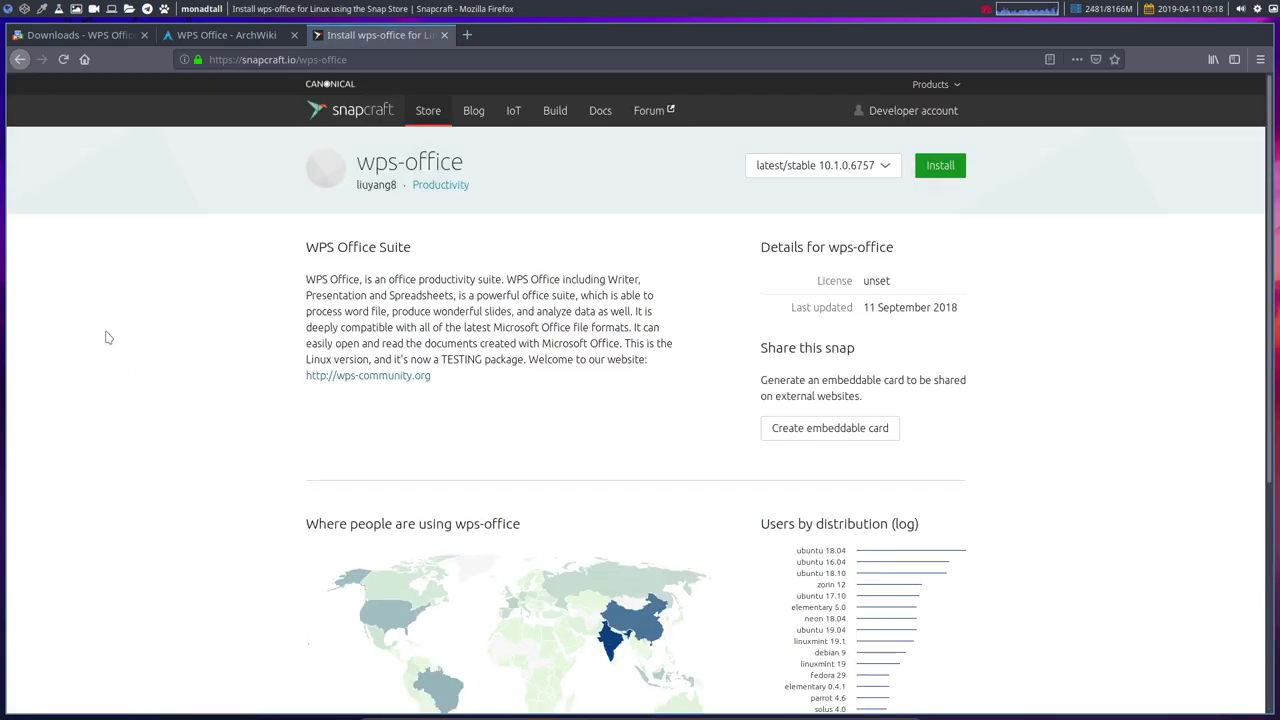
scroll(106, 336, "down", 3)
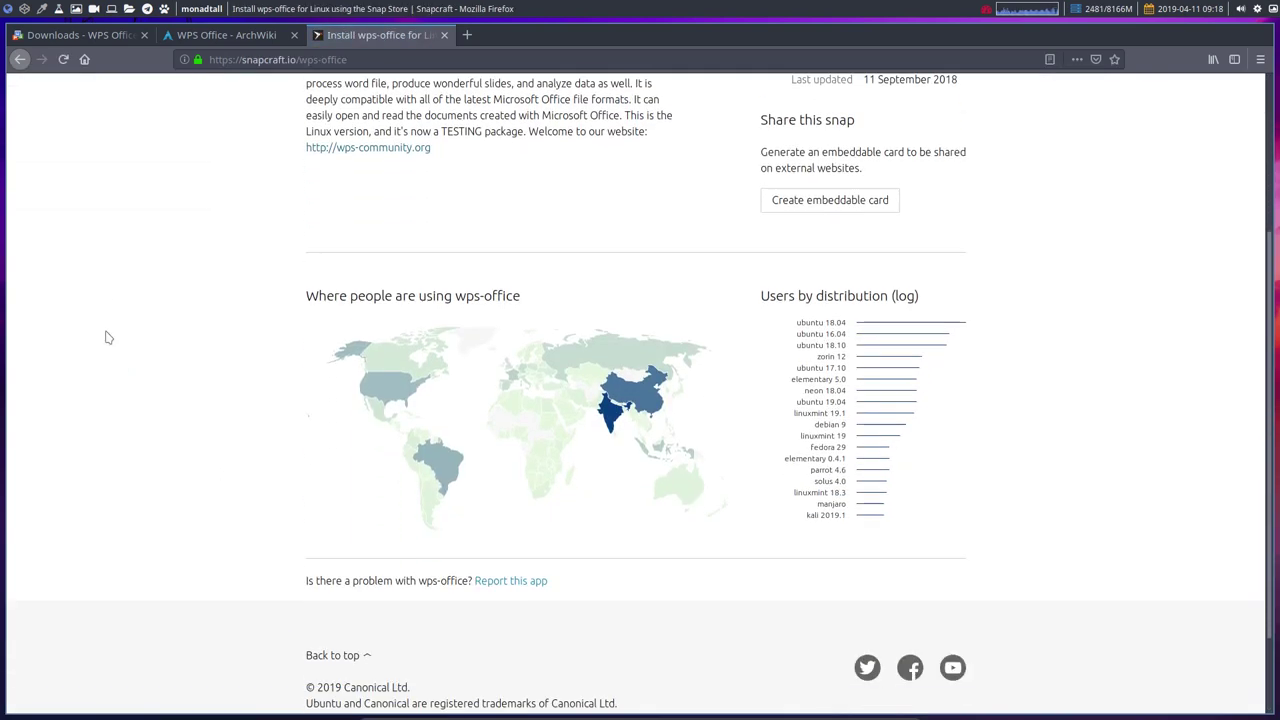
left_click(20, 59)
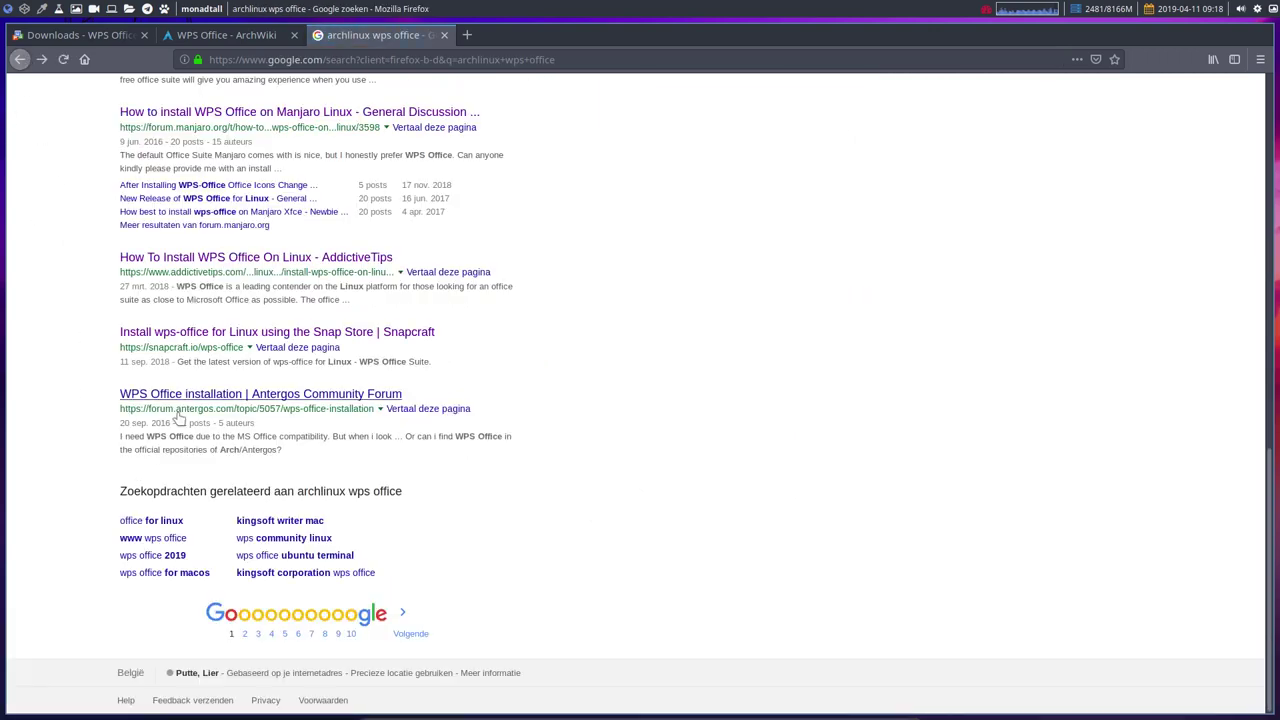
Open the Antergos forum WPS Office installation thread and read its yaourt instructions
left_click(270, 396)
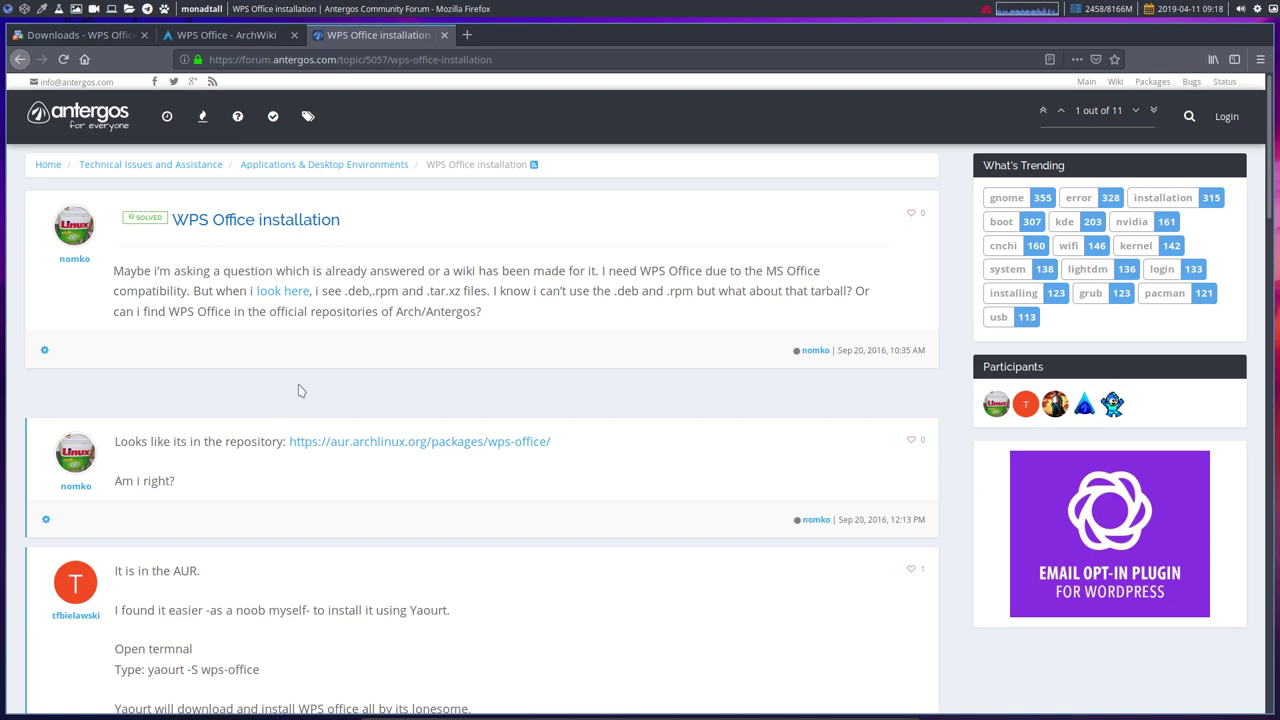
scroll(298, 390, "down", 1)
scroll(298, 390, "down", 3)
scroll(298, 390, "up", 3)
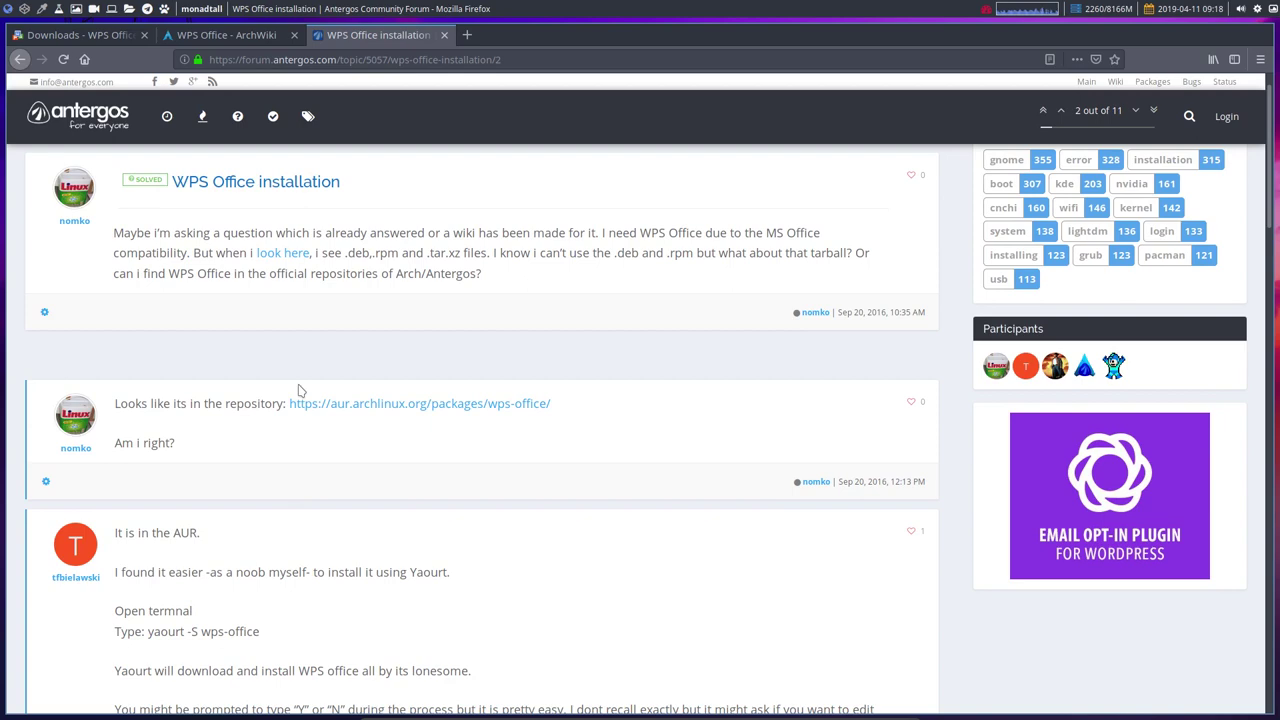
scroll(298, 390, "down", 3)
scroll(298, 390, "up", 1)
scroll(298, 390, "down", 4)
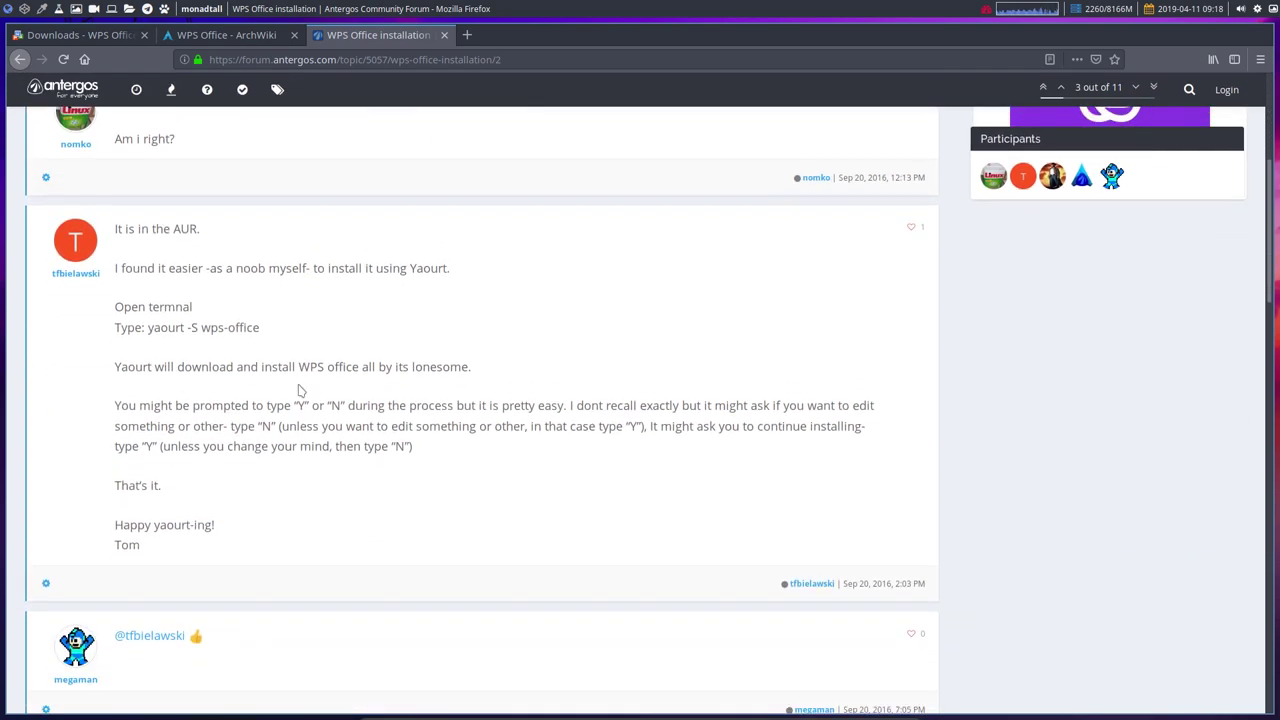
double_click(156, 329)
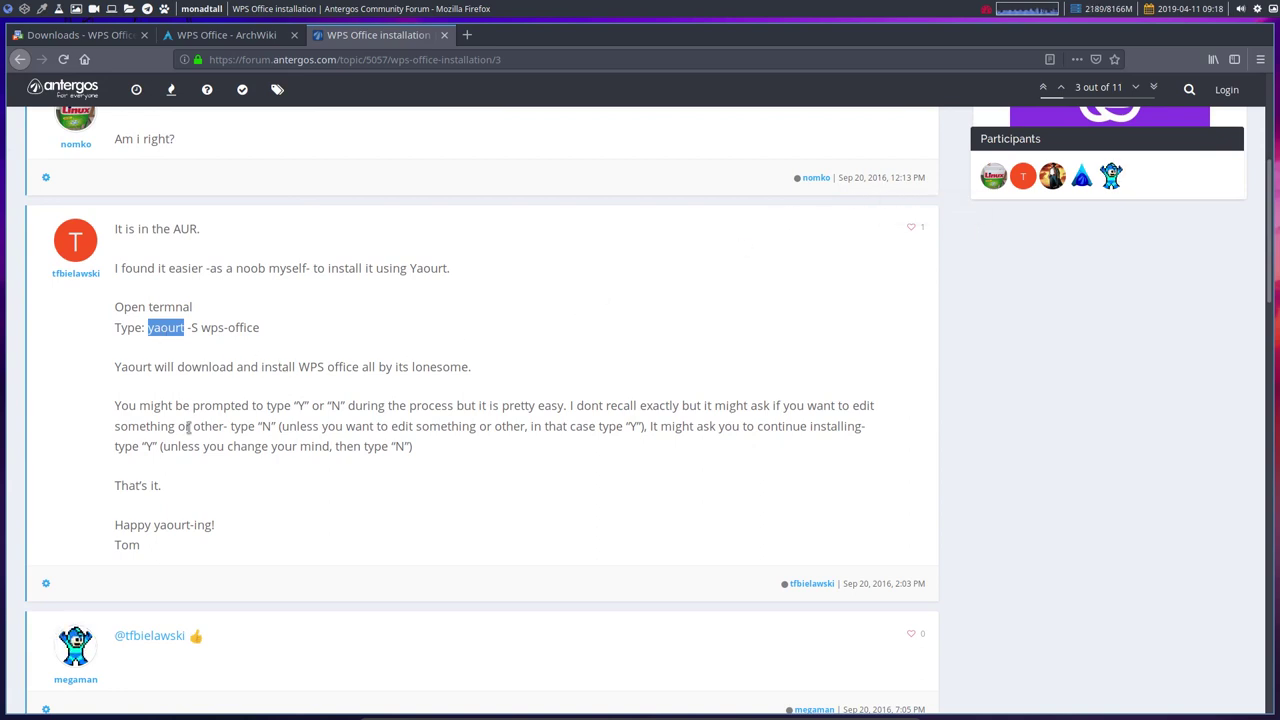
Read further down the thread to the reply quoting a Dutch error message
scroll(188, 430, "down", 6)
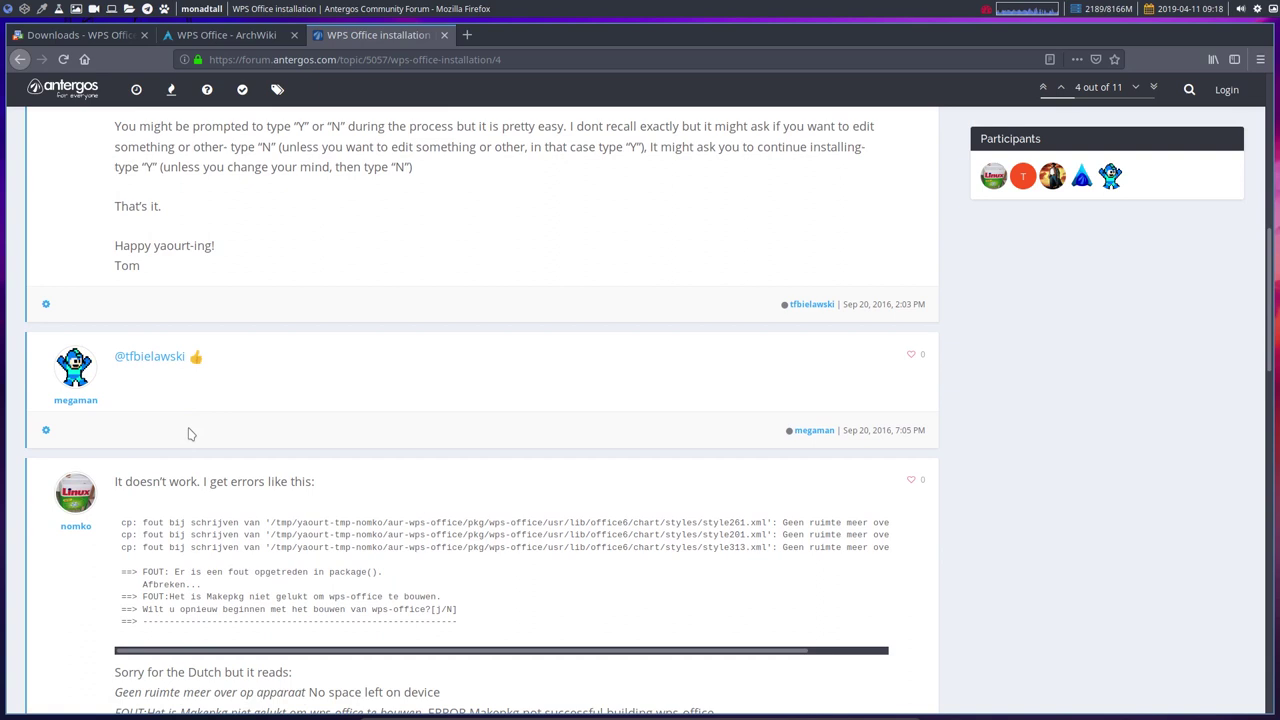
scroll(188, 432, "down", 4)
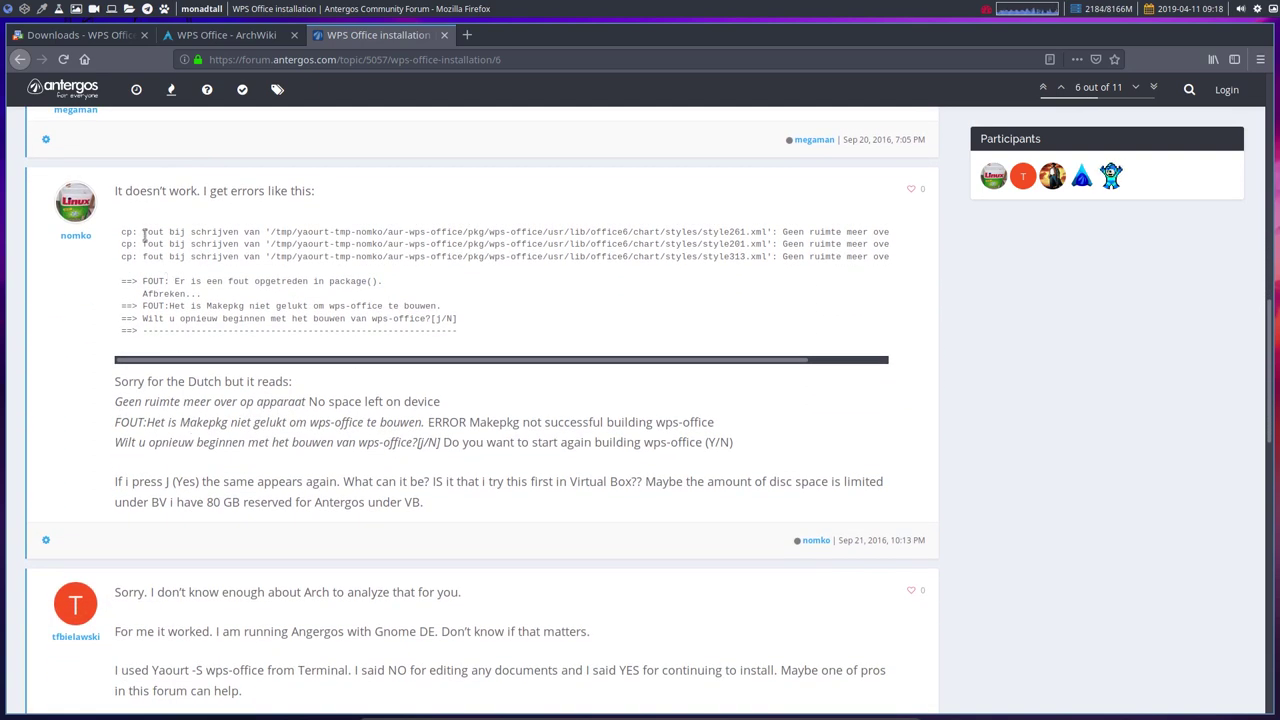
left_click_drag(147, 232, 210, 243)
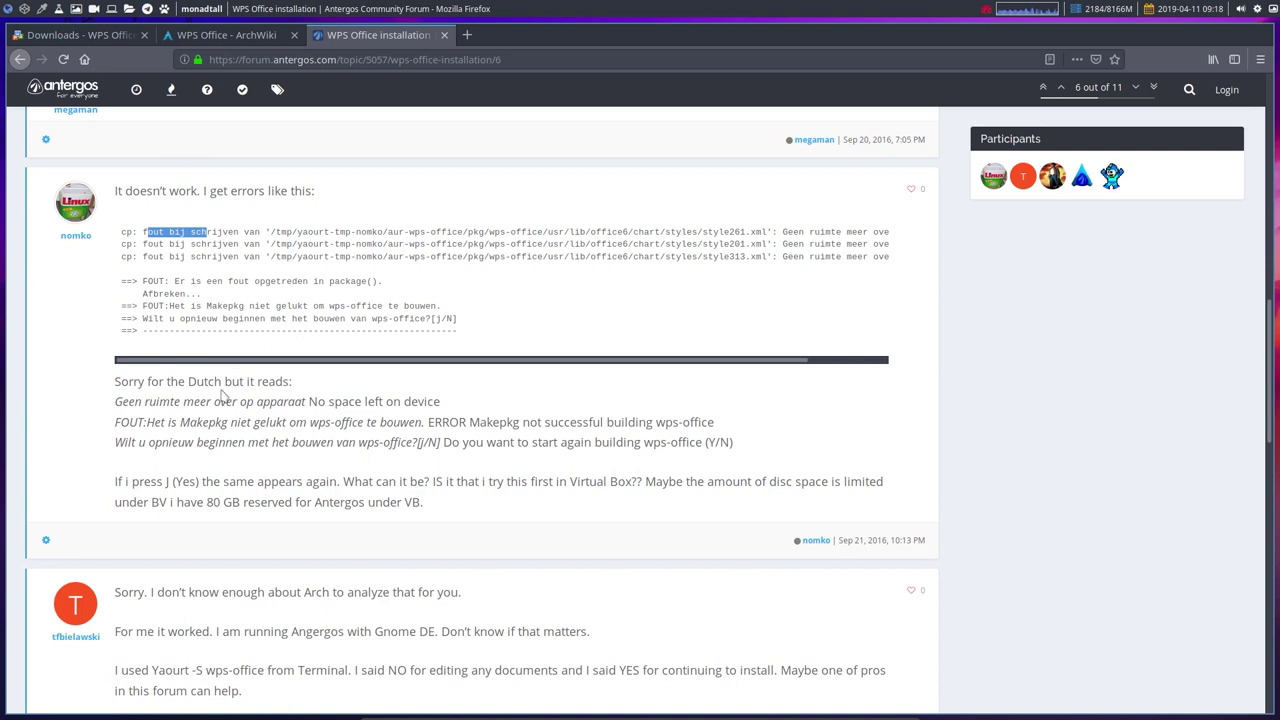
double_click(194, 384)
scroll(240, 470, "down", 10)
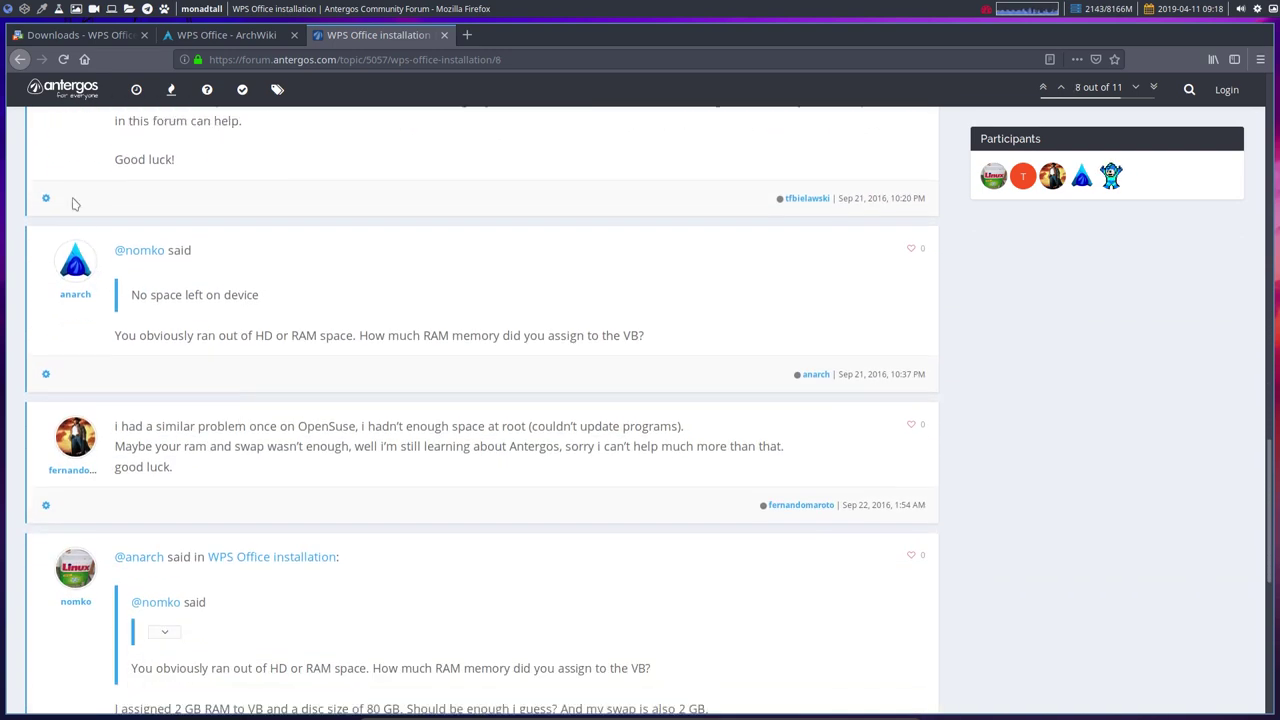
Load page 2 of the Google results, then enter the sudo password in the terminal
left_click(20, 59)
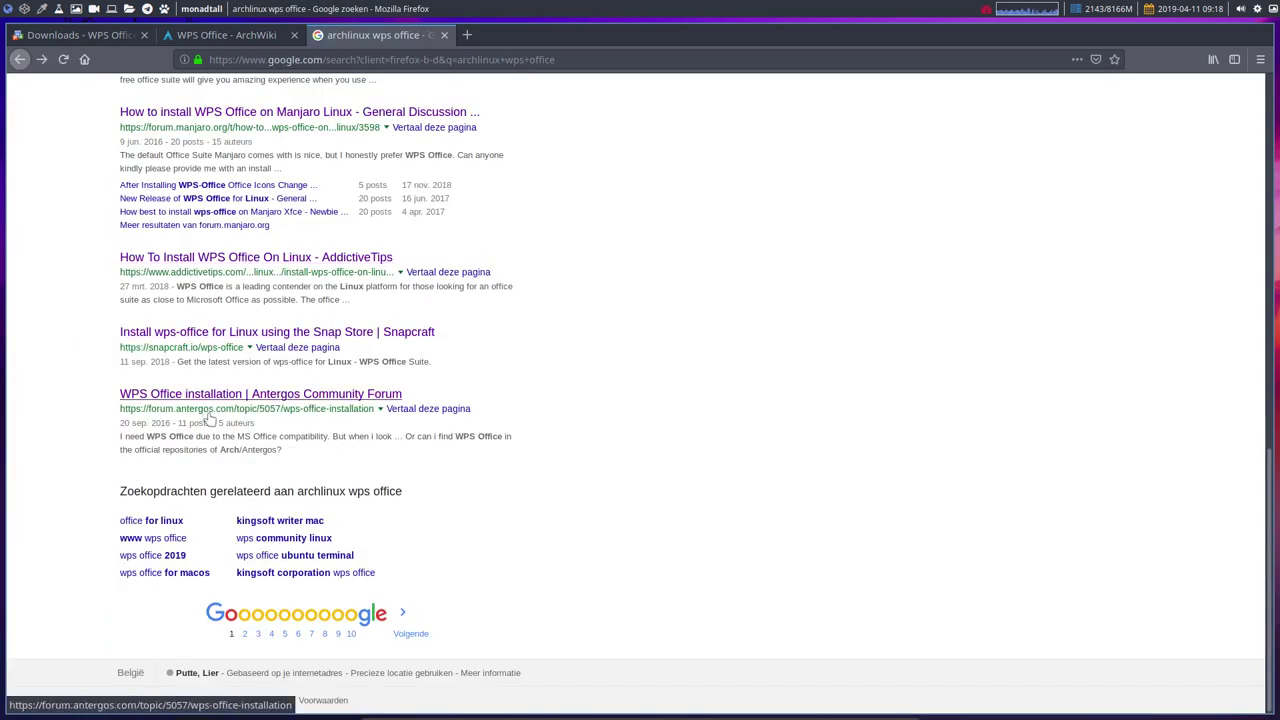
left_click(244, 633)
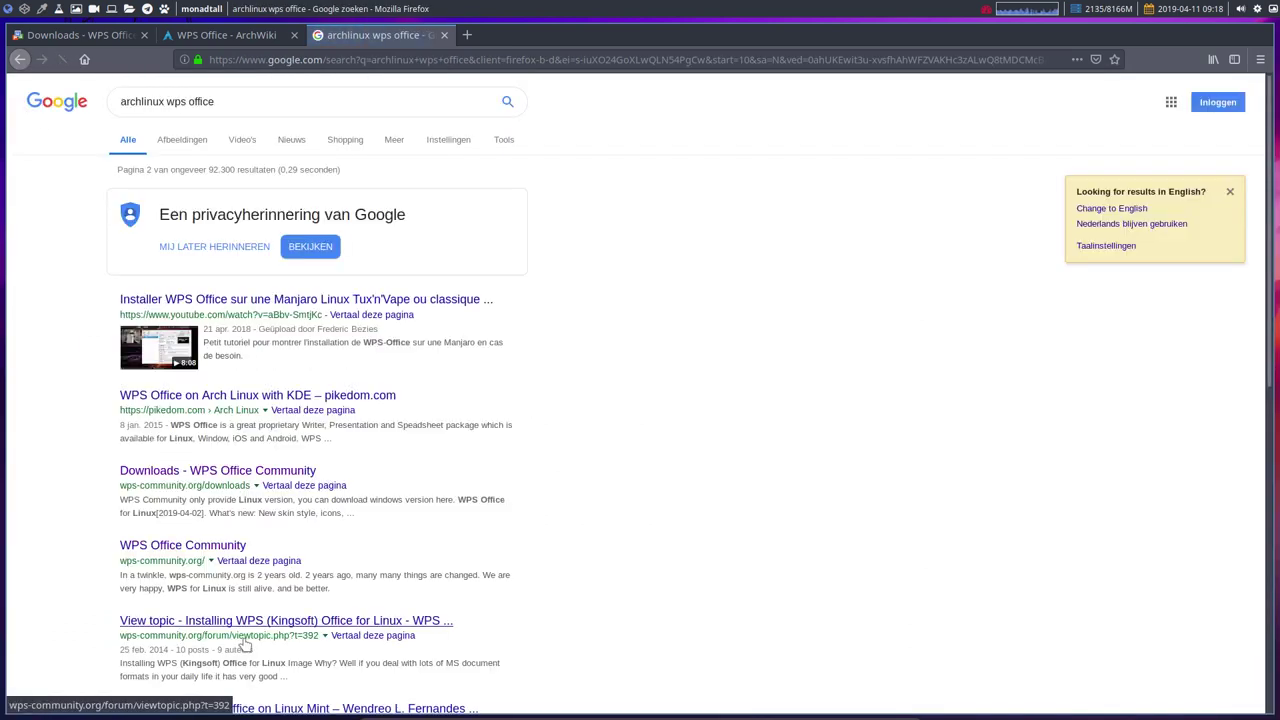
left_click(25, 12)
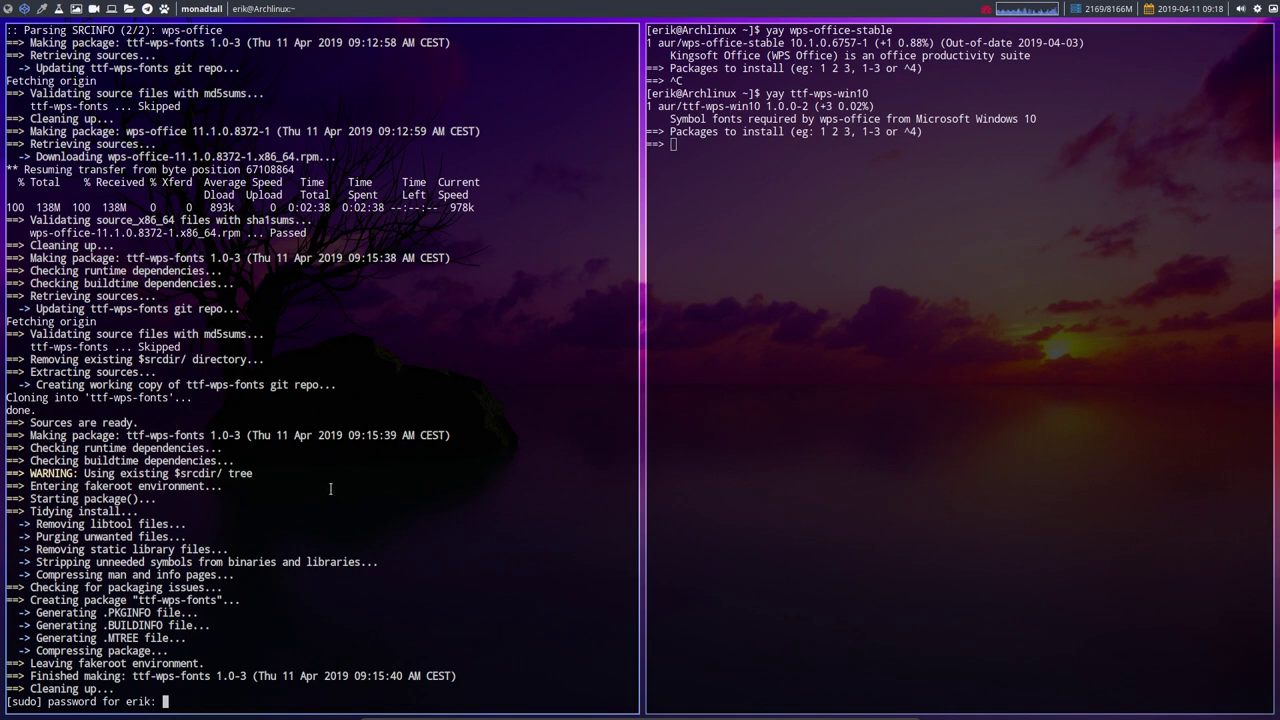
key("Return")
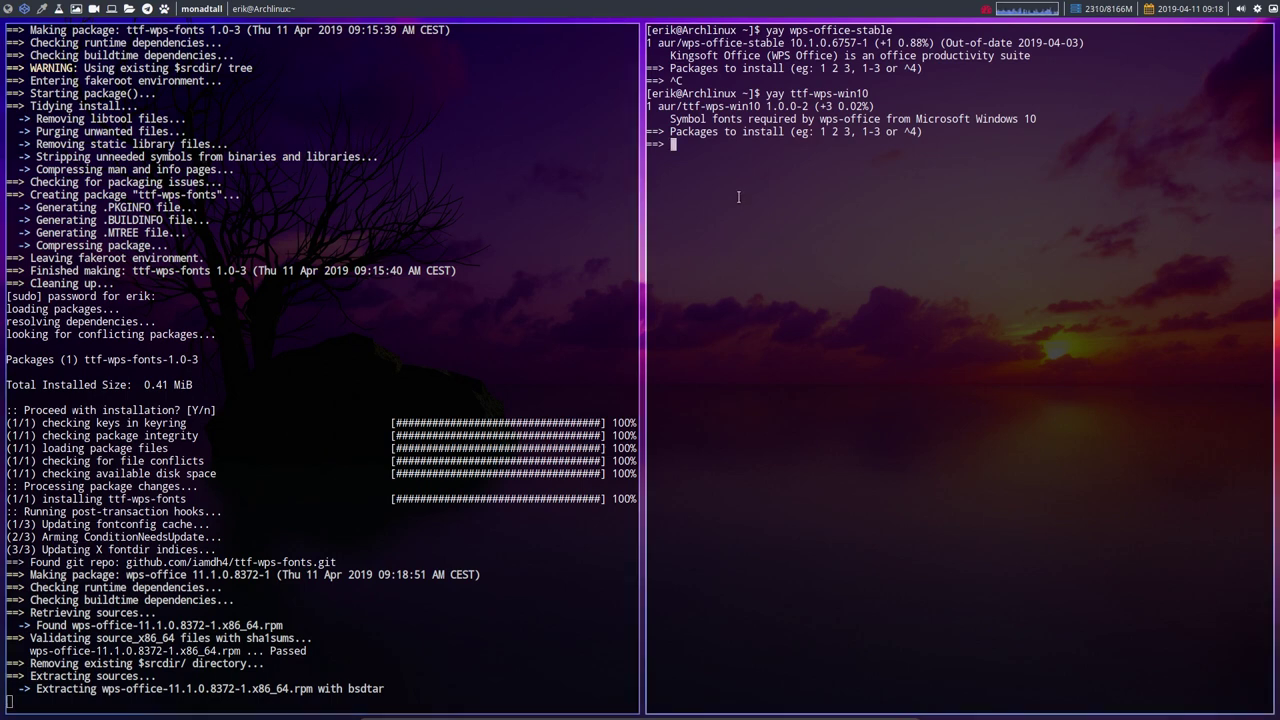
Build package 1, ttf-wps-win10, watch it fail on MTEXTRA.TTF, then view its AUR page
key("Return")
key("Return")
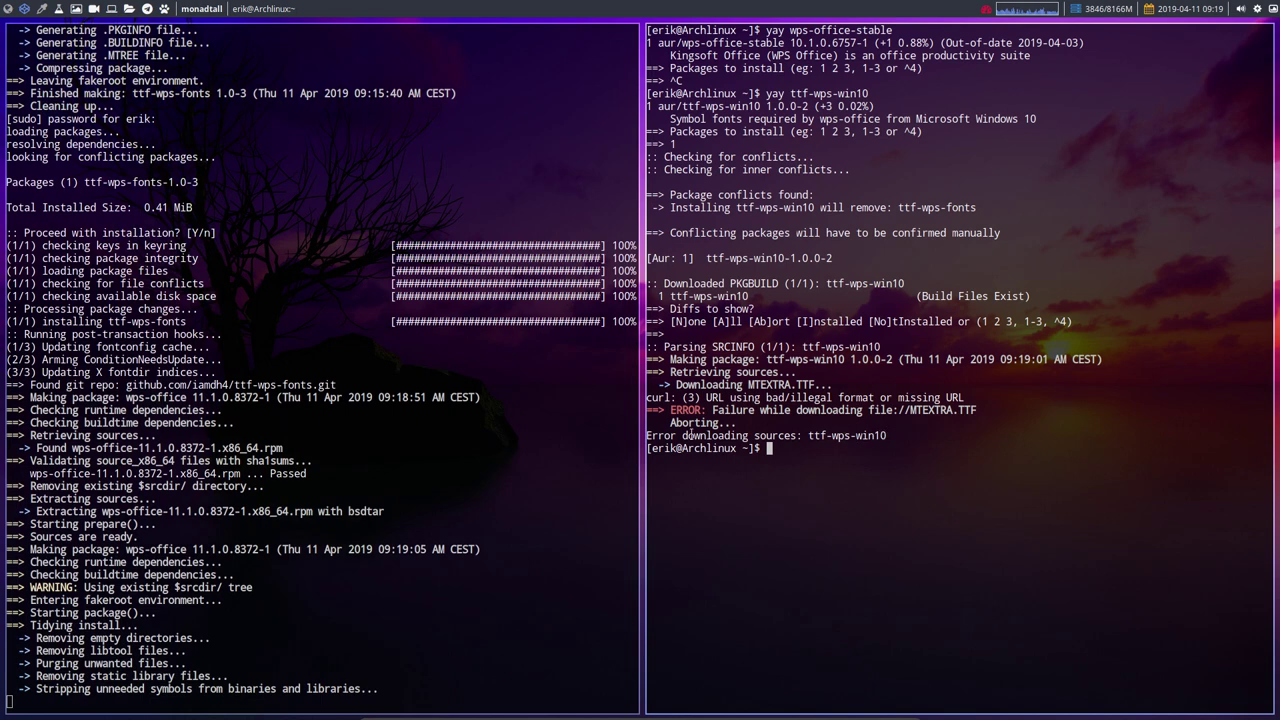
key("super+h")
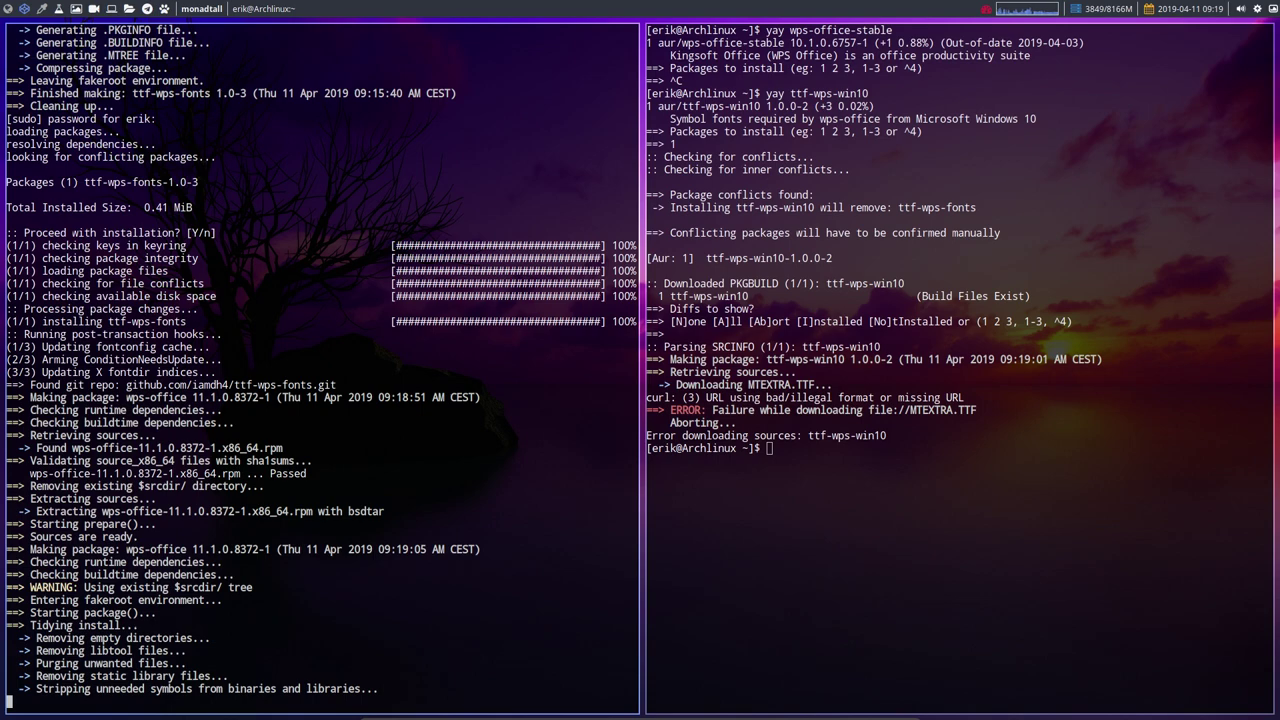
key("super+2")
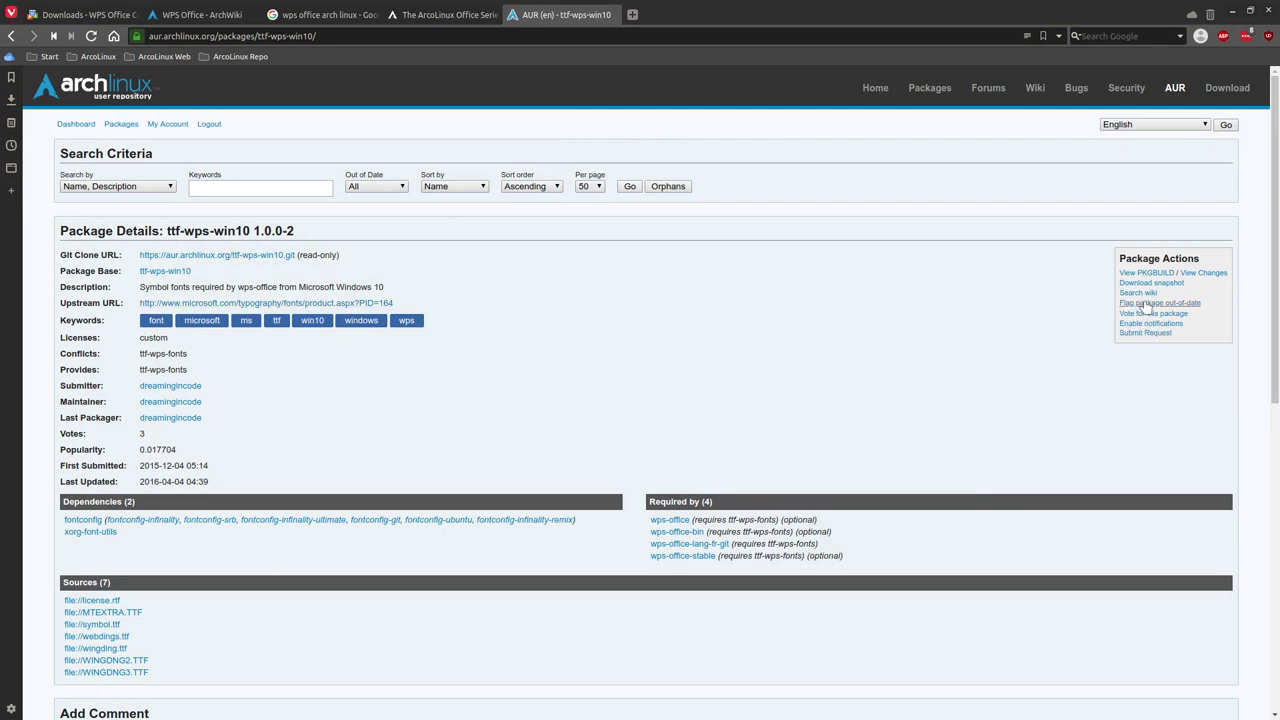
Flag ttf-wps-win10 out-of-date on the AUR, commenting that its sources fail to download
left_click(1147, 305)
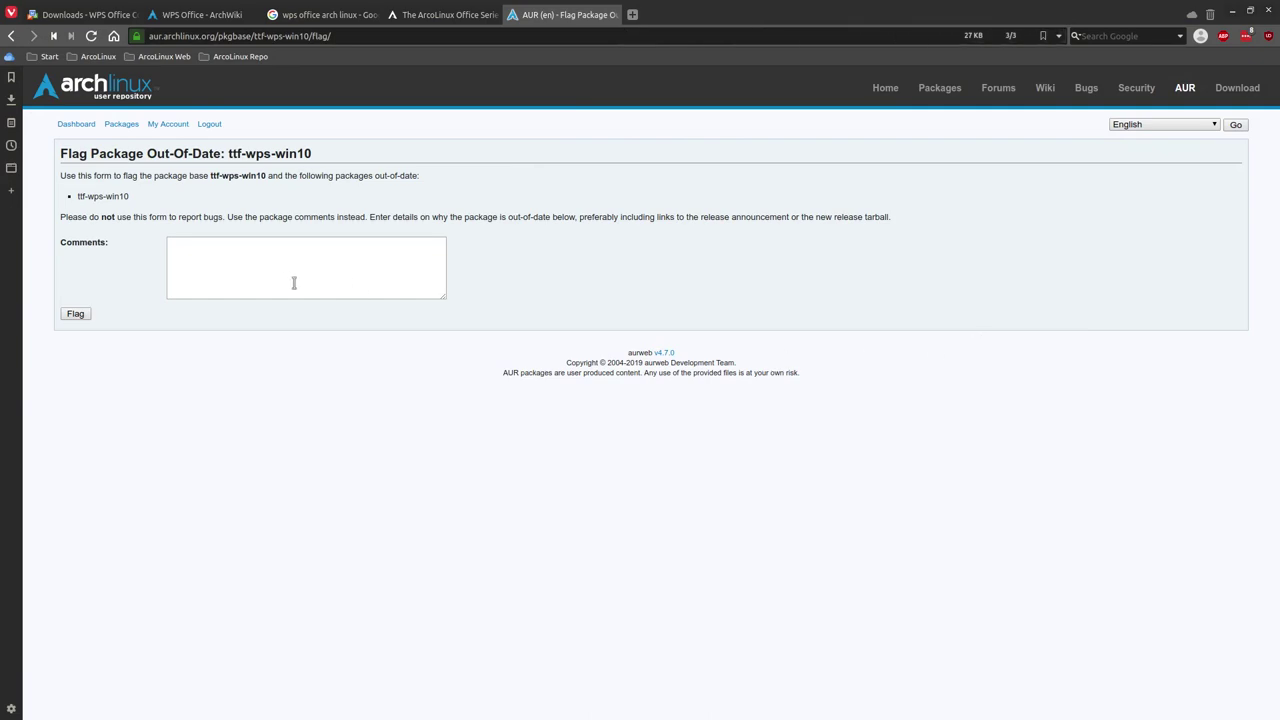
left_click(286, 280)
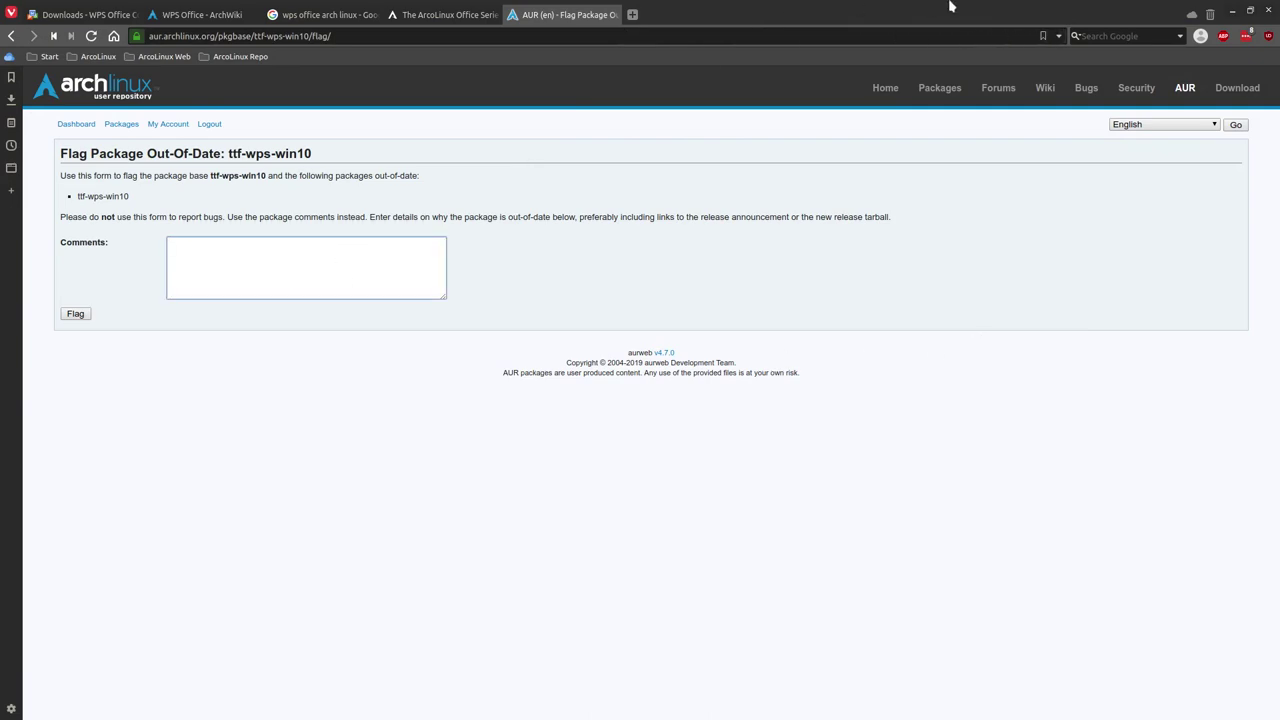
key("super+1")
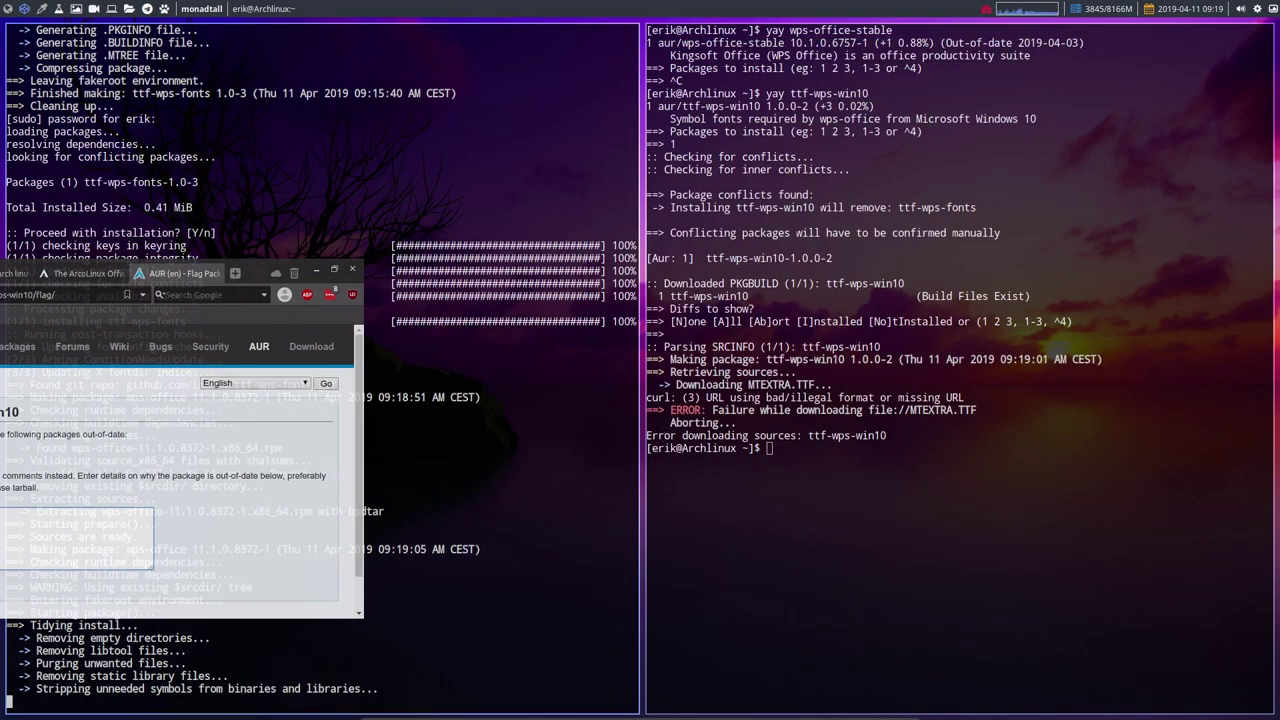
key("super+2")
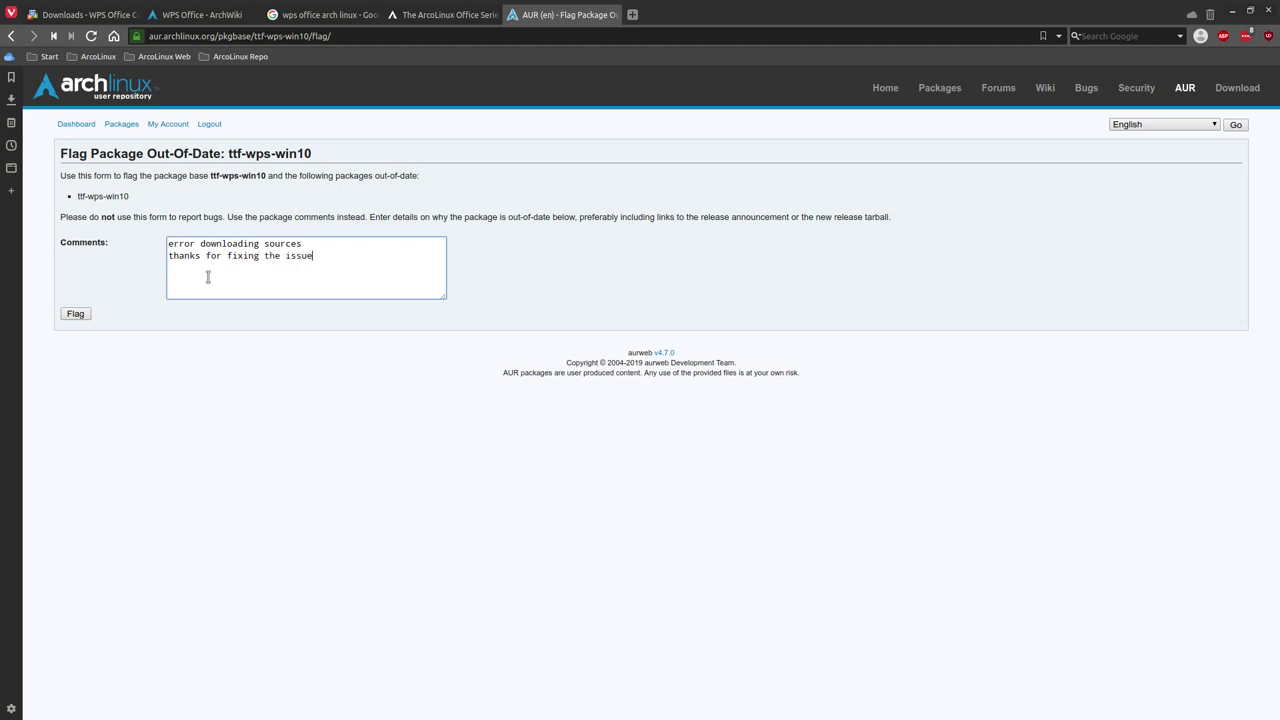
left_click(80, 313)
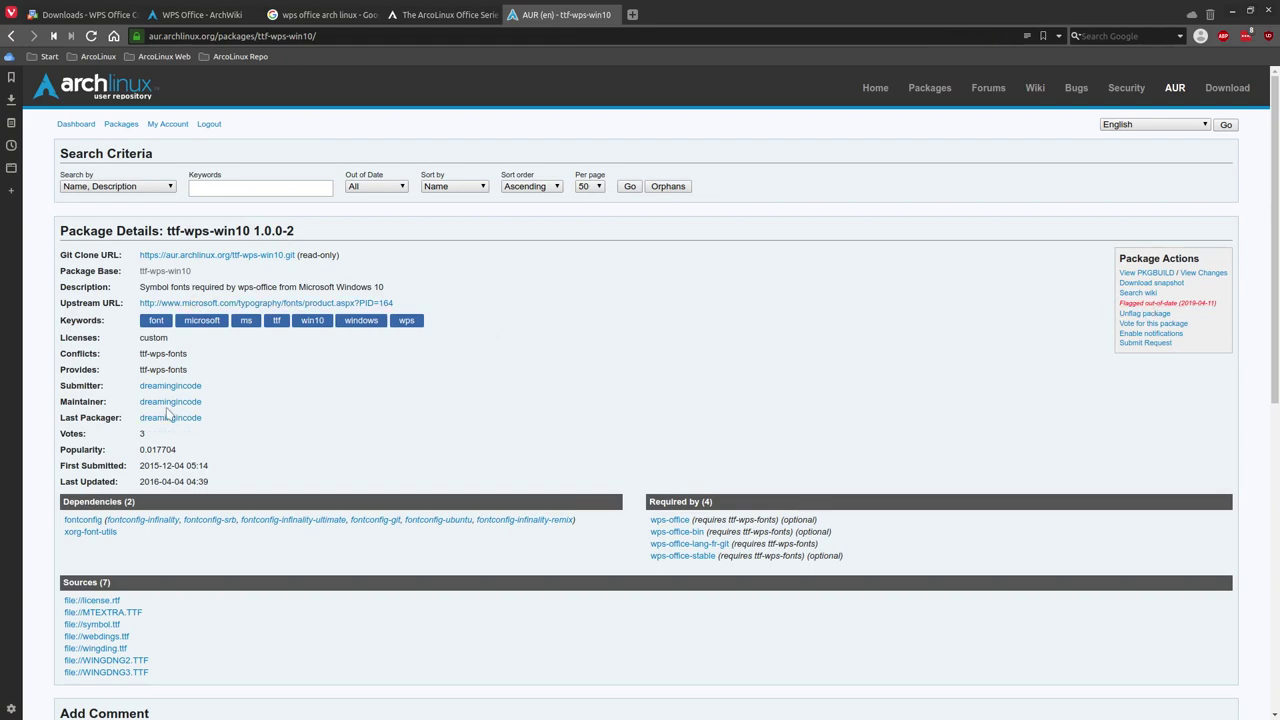
key("super+1")
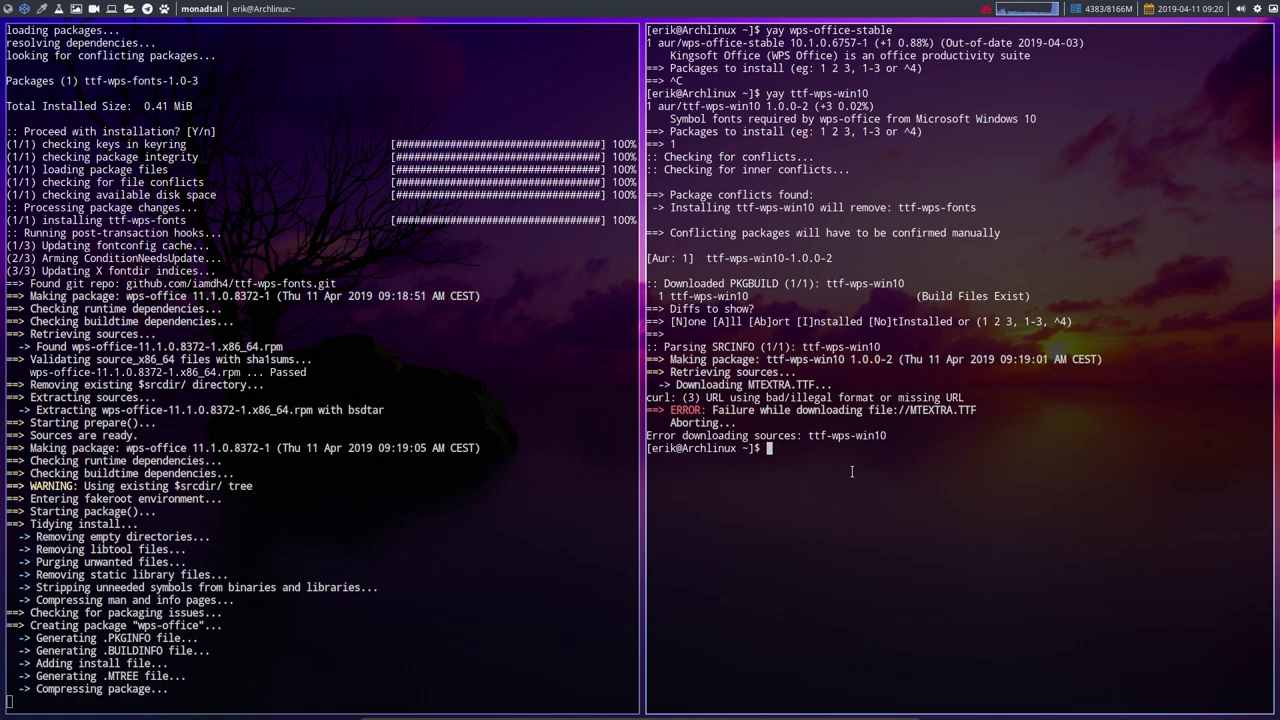
Open pikedom.com's 'WPS Office on Arch Linux with KDE' article from the Google results
key("super+2")
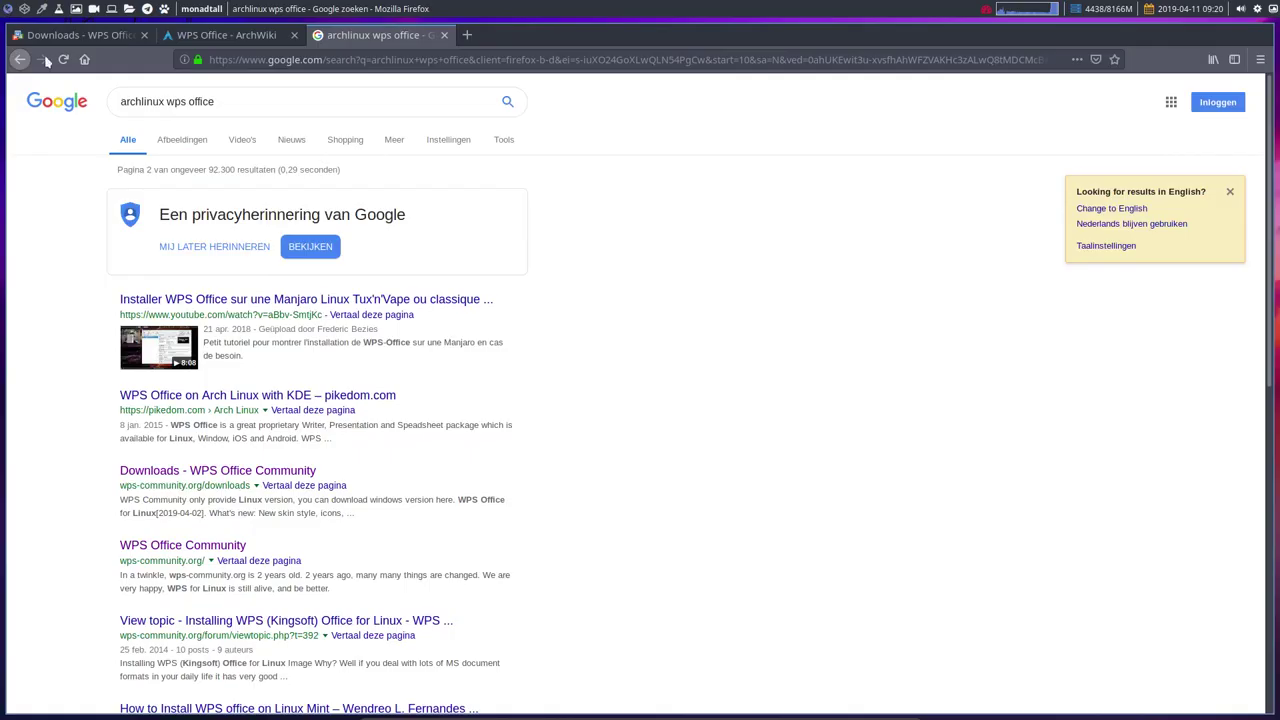
scroll(220, 373, "down", 2)
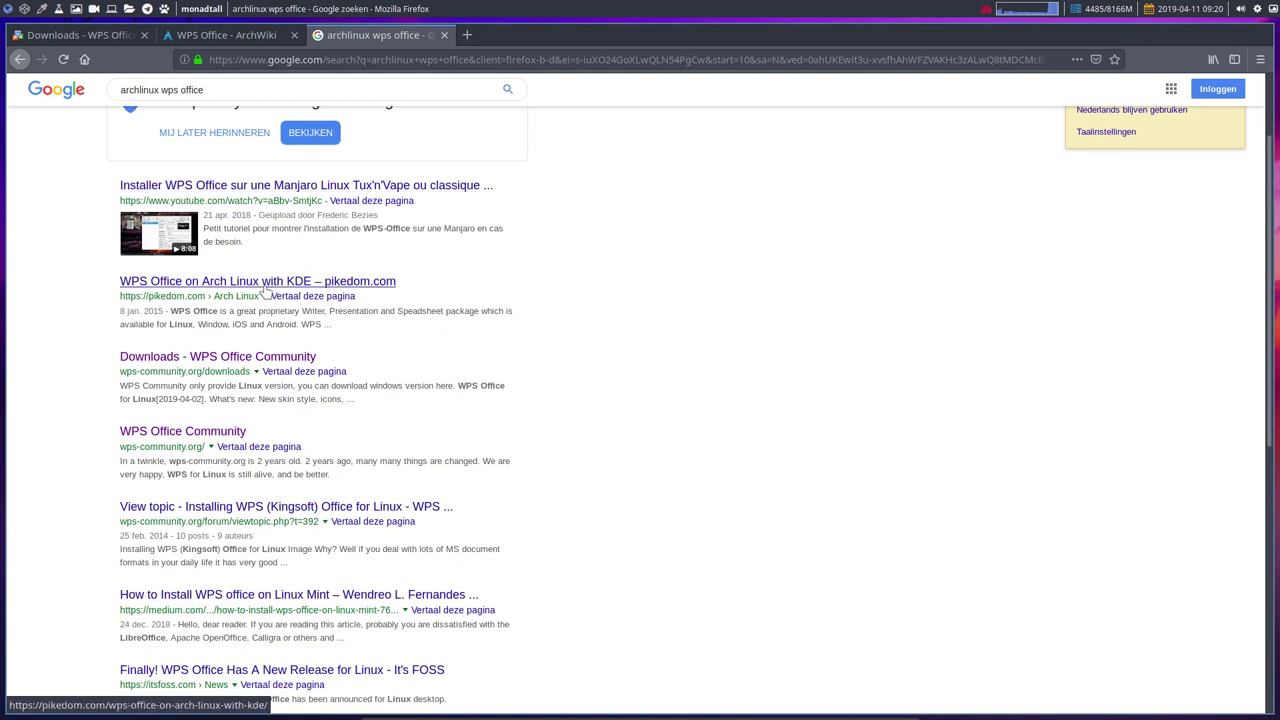
left_click(305, 283)
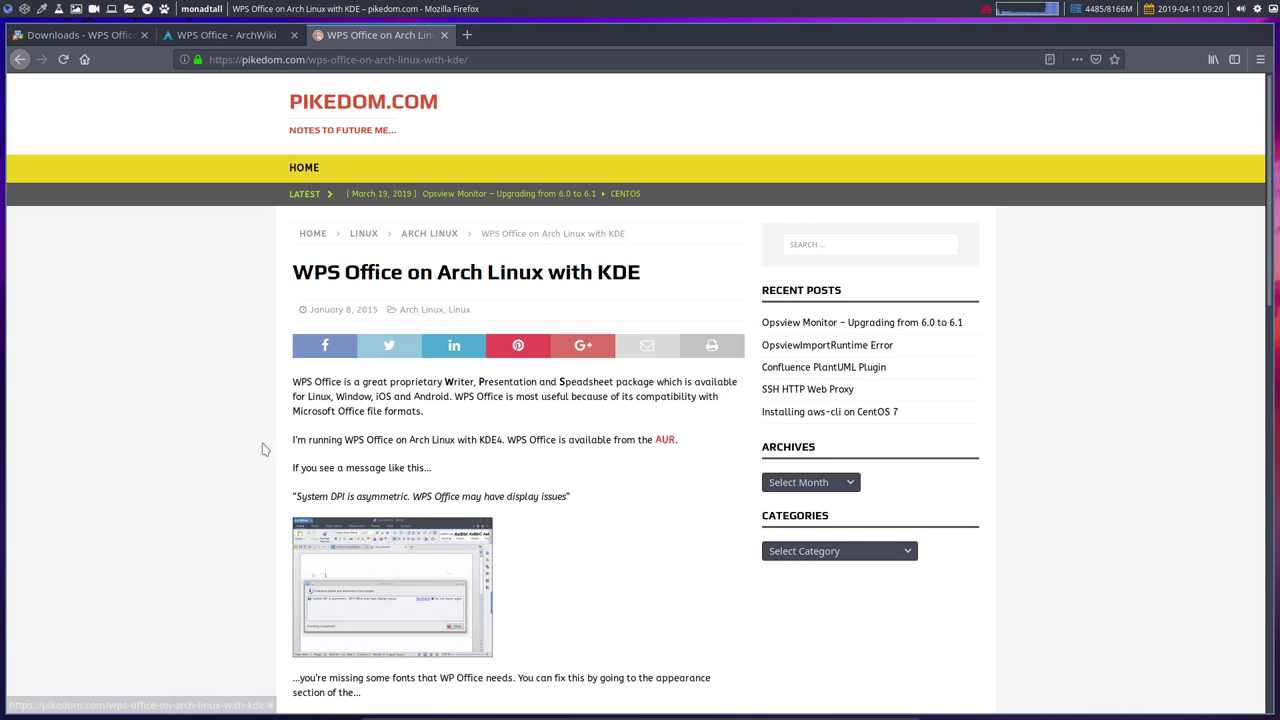
scroll(262, 449, "down", 8)
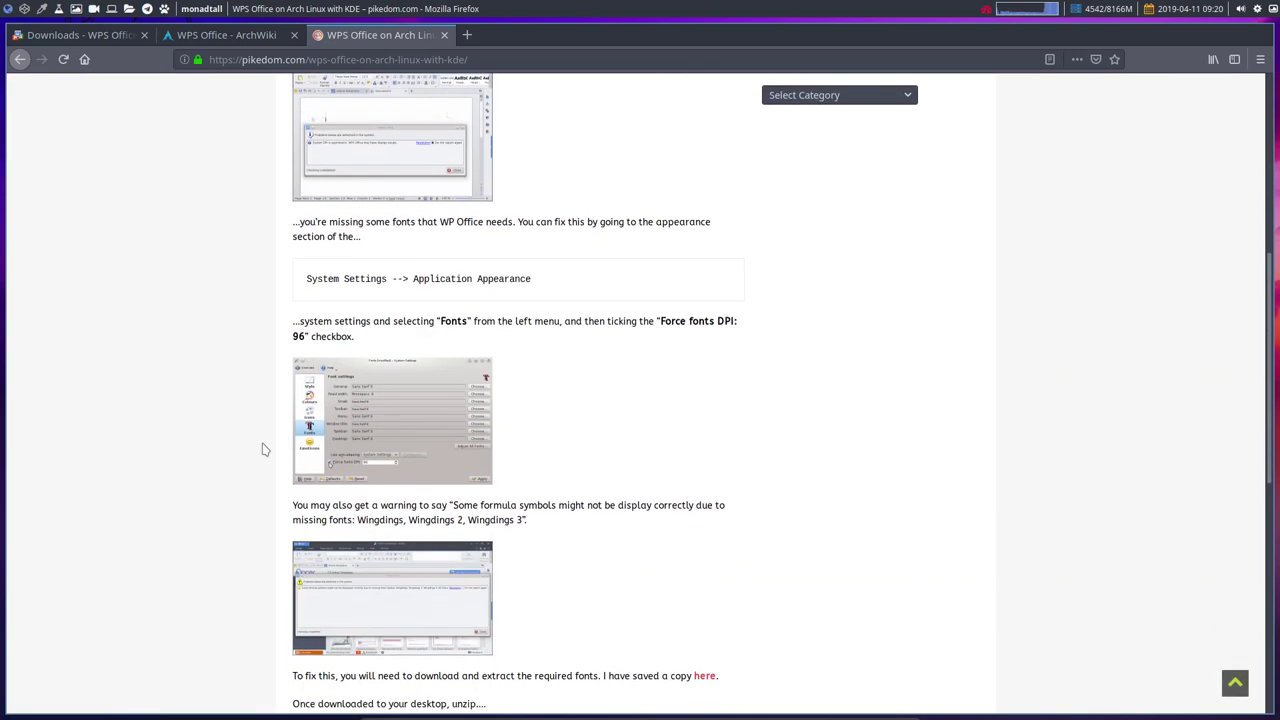
scroll(262, 449, "down", 2)
scroll(262, 449, "down", 2)
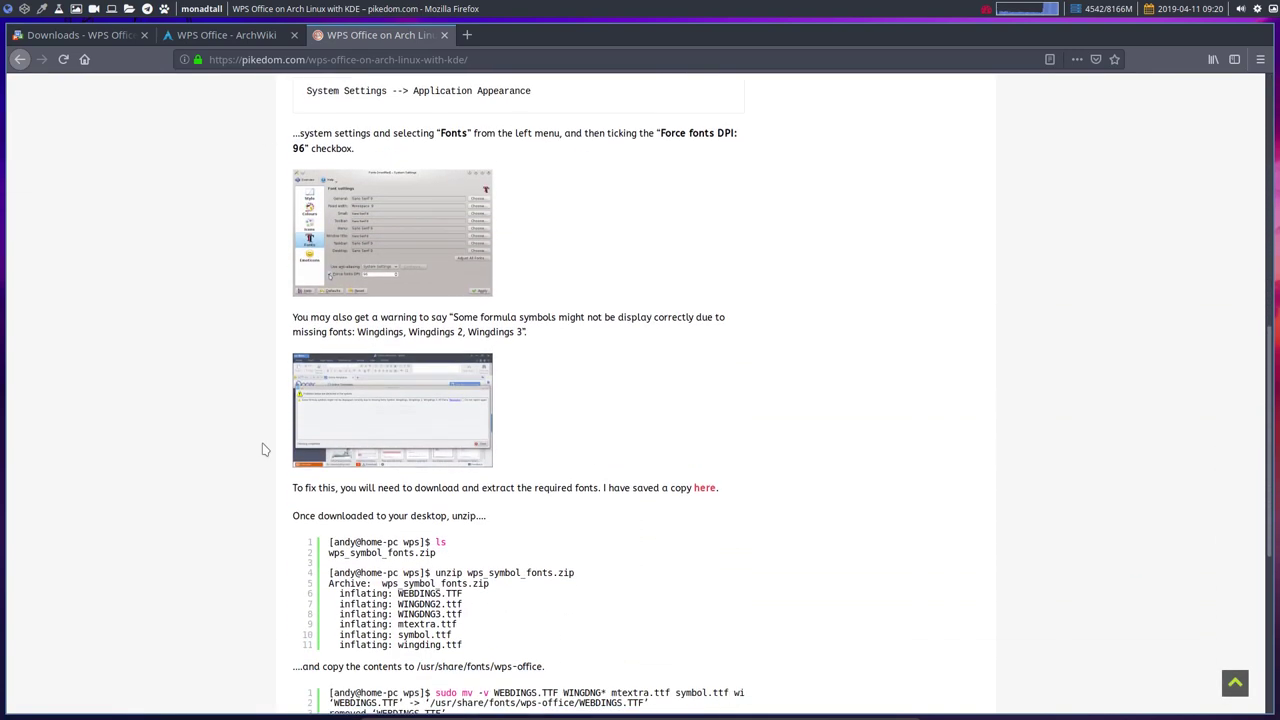
Read its missing symbol fonts fix covering Wingdings, Wingdings 2 and Wingdings 3 to the end
double_click(375, 291)
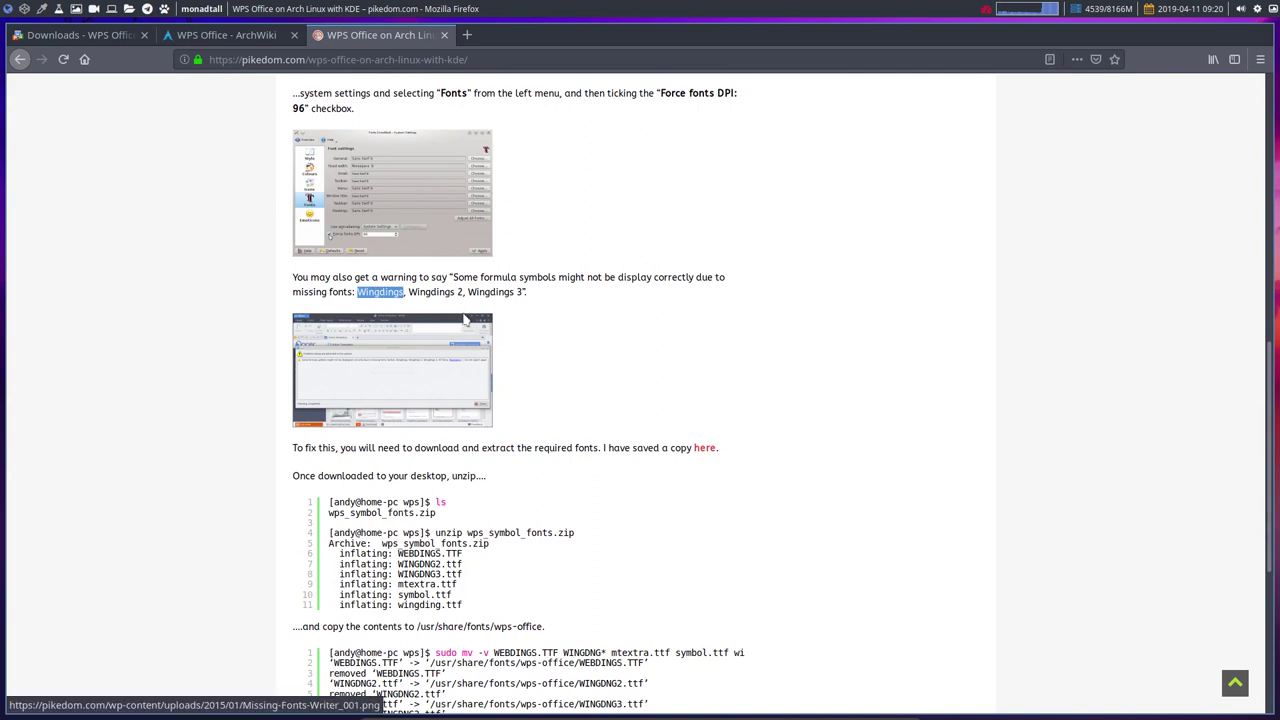
double_click(440, 292)
double_click(490, 292)
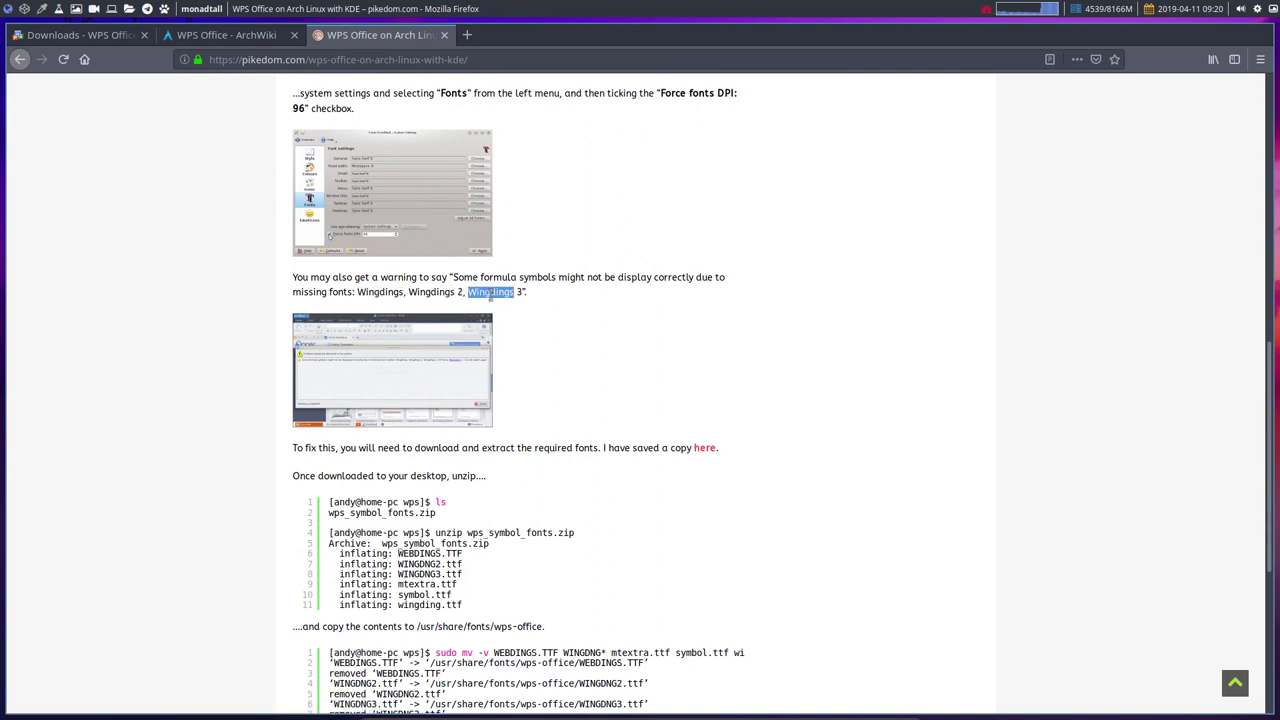
double_click(497, 277)
scroll(520, 319, "up", 2)
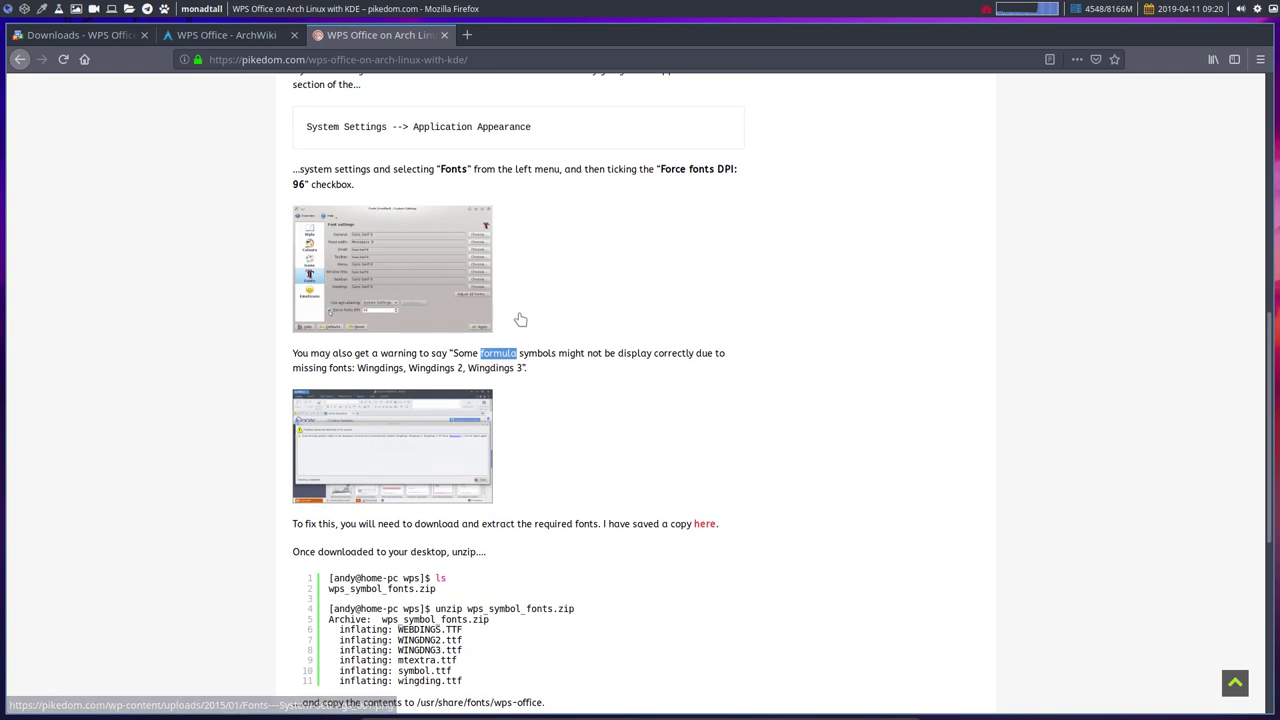
scroll(520, 319, "up", 3)
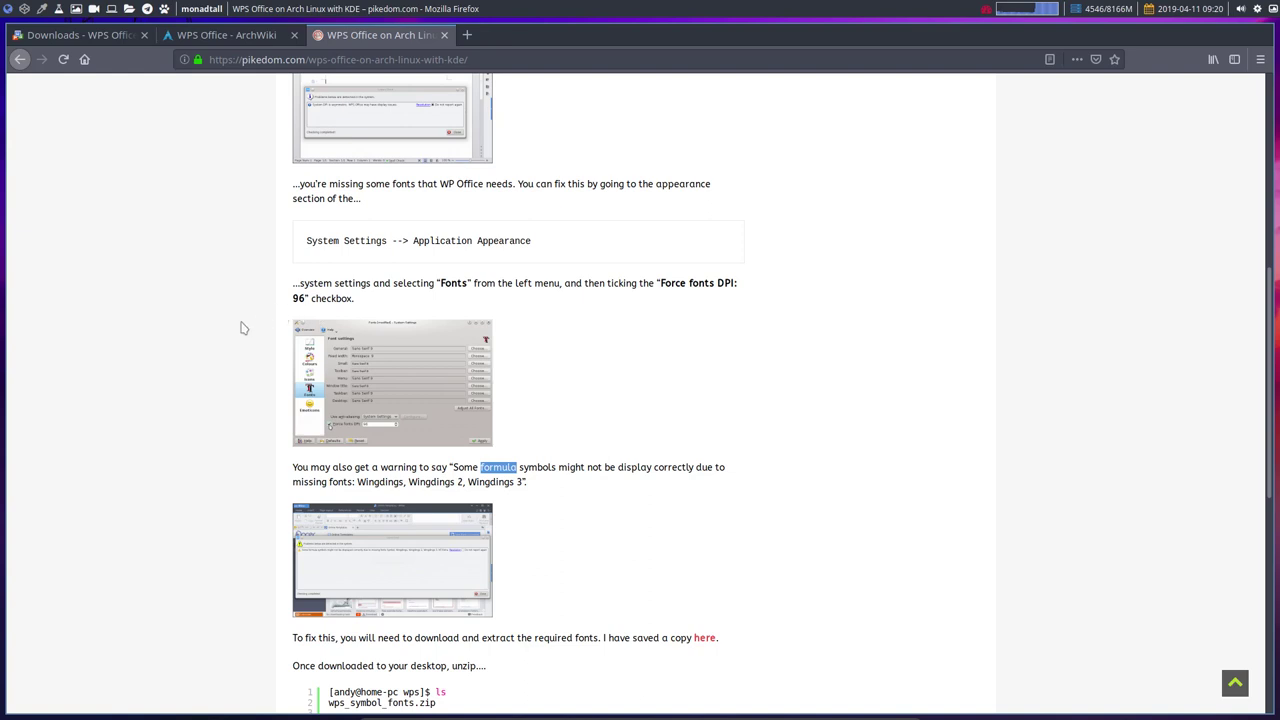
scroll(240, 328, "up", 6)
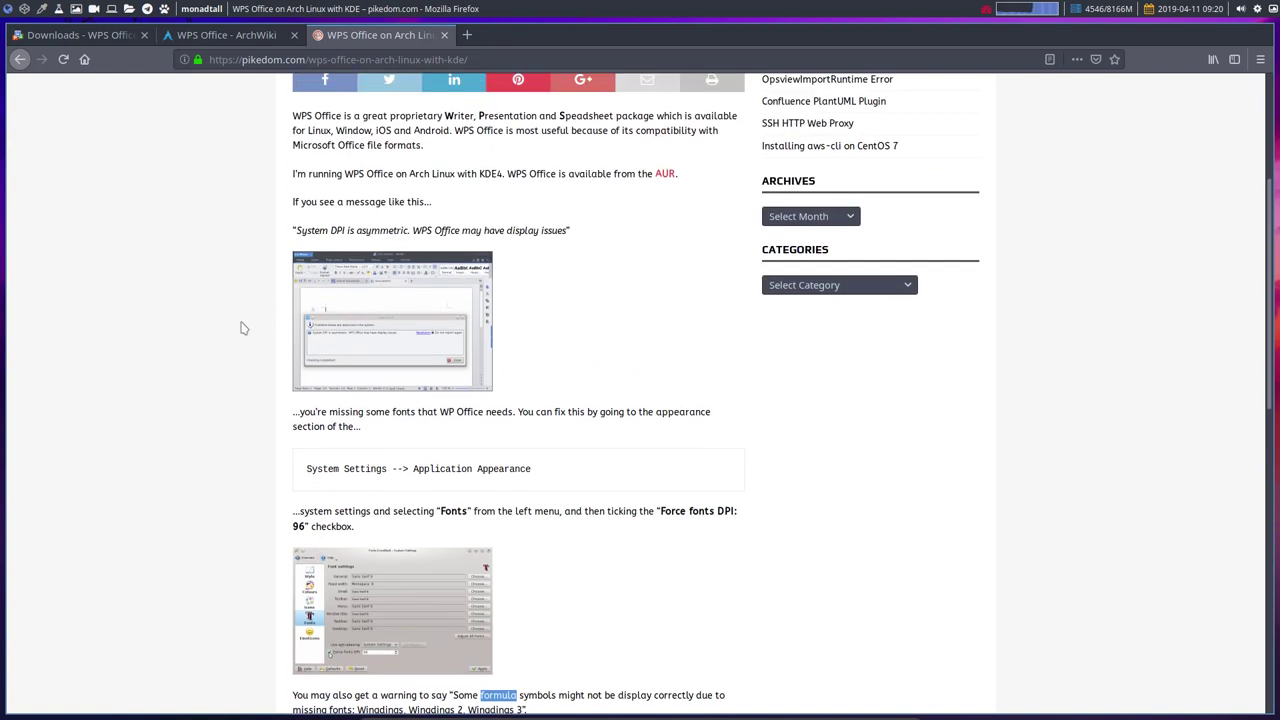
scroll(240, 328, "up", 3)
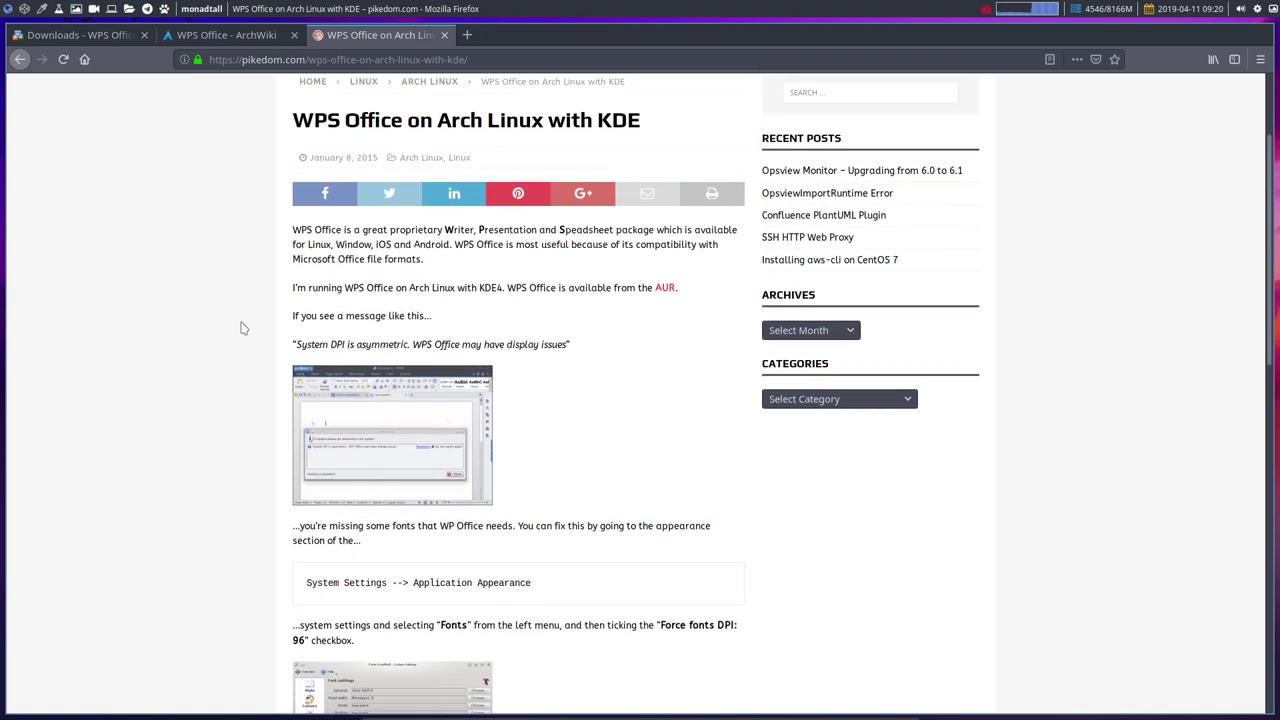
scroll(240, 328, "down", 3)
scroll(240, 328, "down", 11)
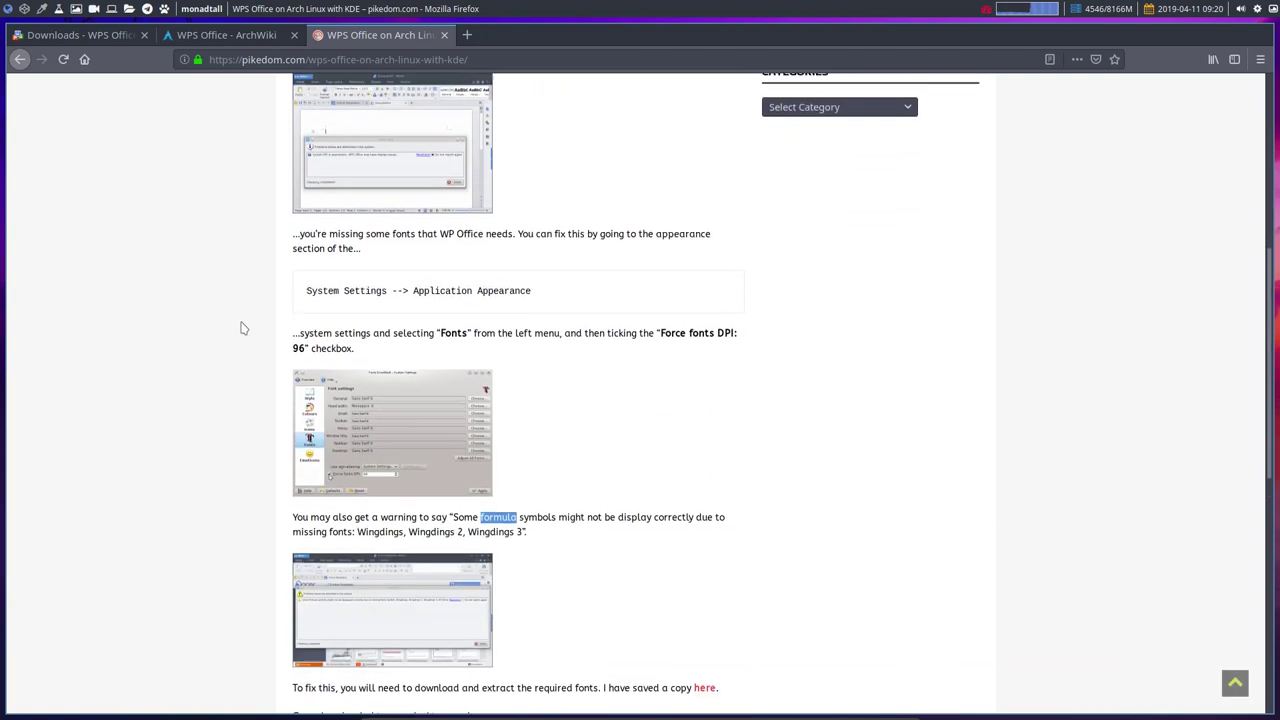
scroll(240, 328, "down", 5)
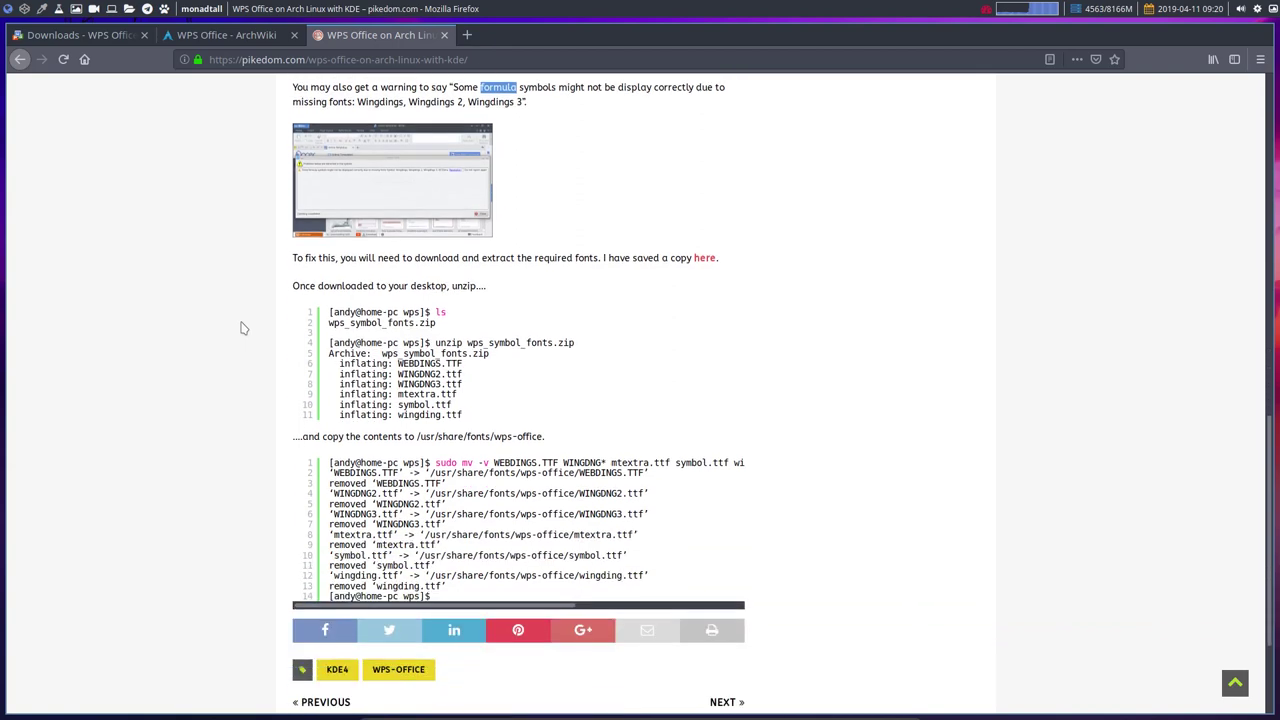
scroll(240, 328, "down", 4)
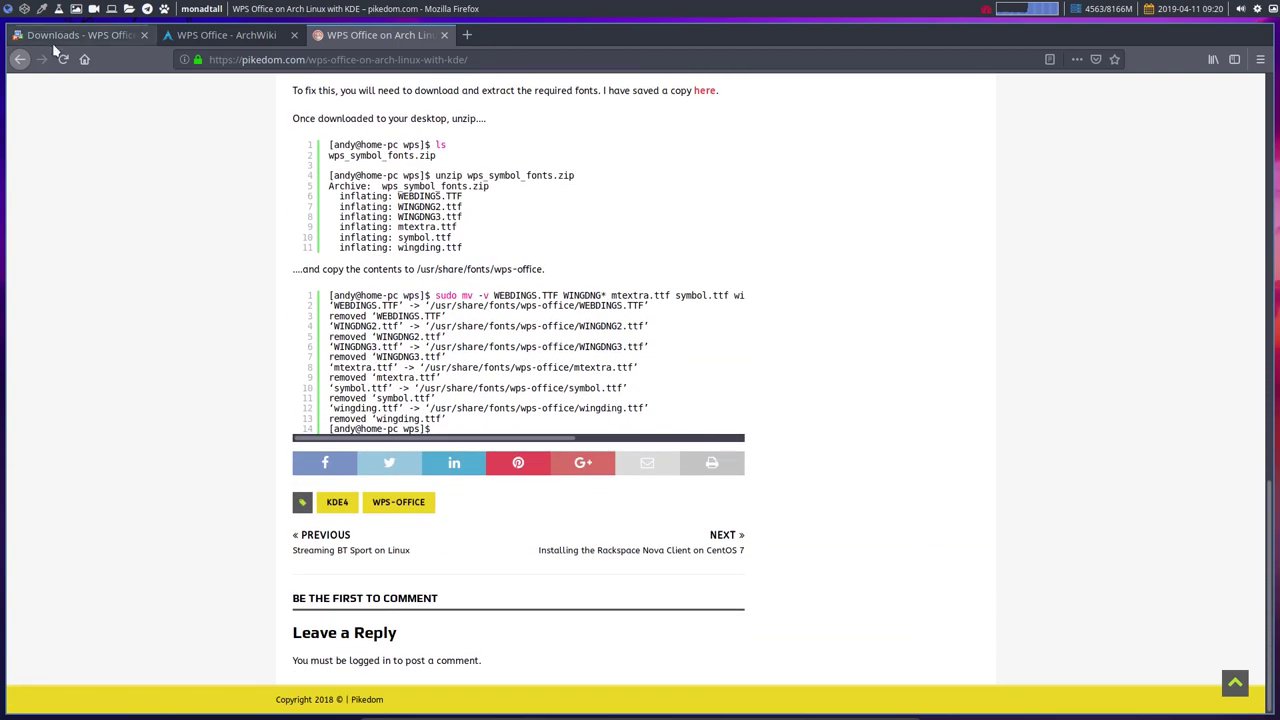
Open the medium.com Linux Mint WPS Office article, read it through, and return to the results
left_click(20, 60)
scroll(86, 352, "down", 5)
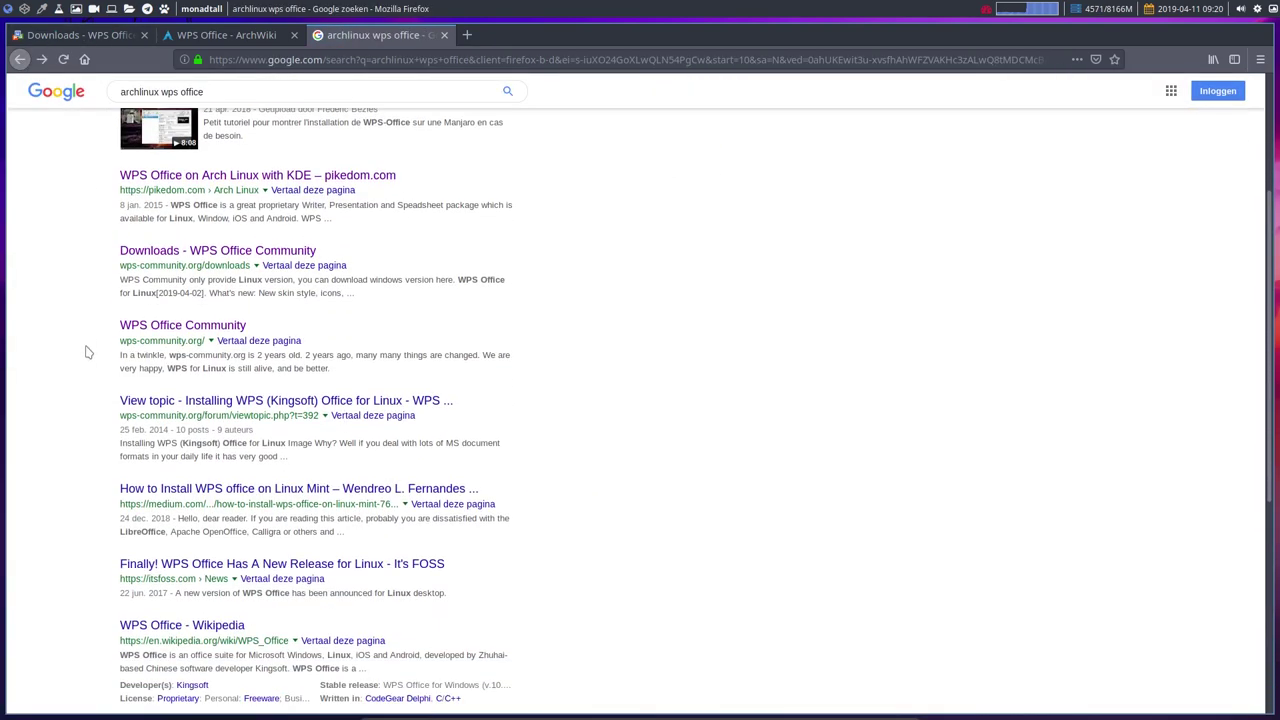
scroll(86, 352, "down", 3)
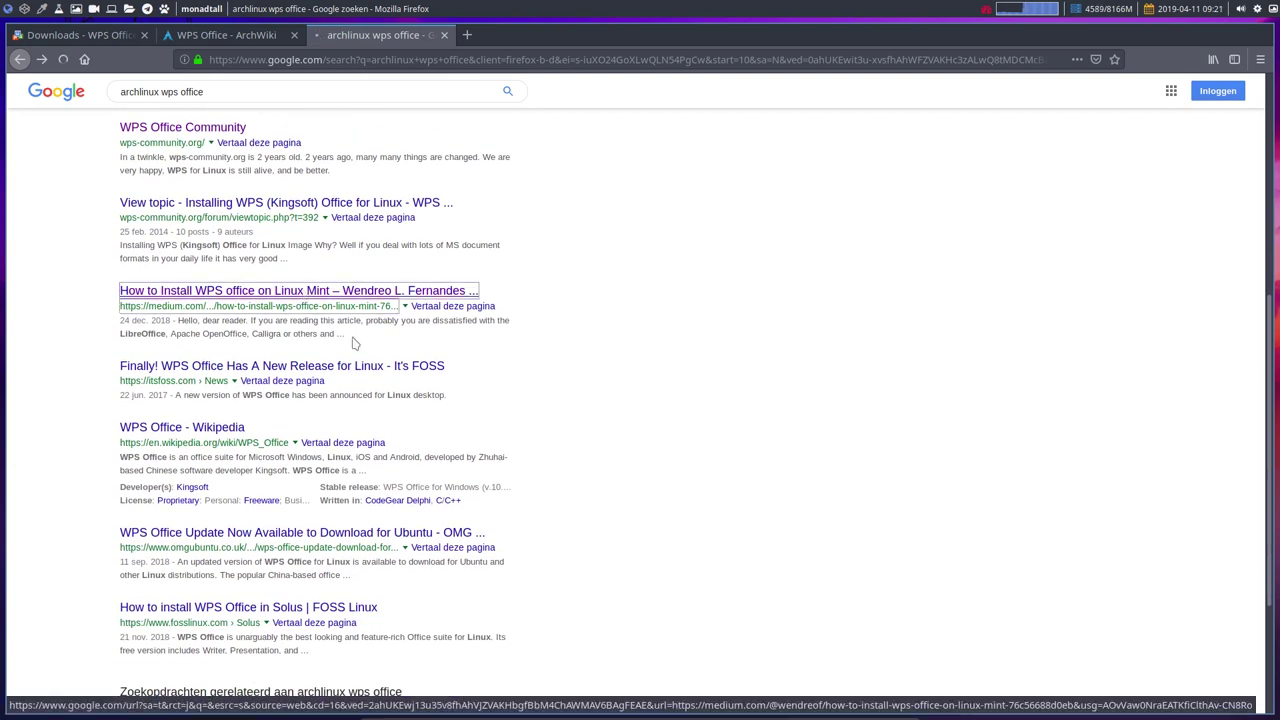
left_click(291, 294)
scroll(352, 348, "down", 5)
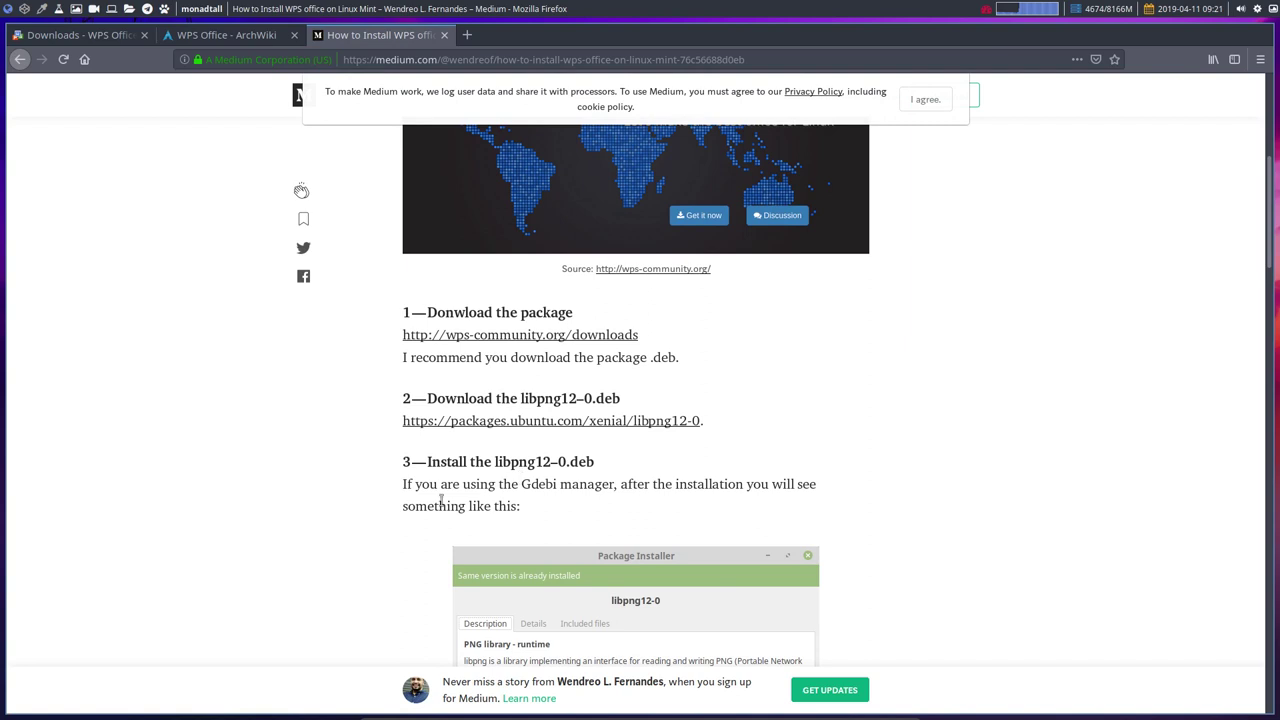
scroll(409, 495, "down", 5)
scroll(409, 503, "down", 7)
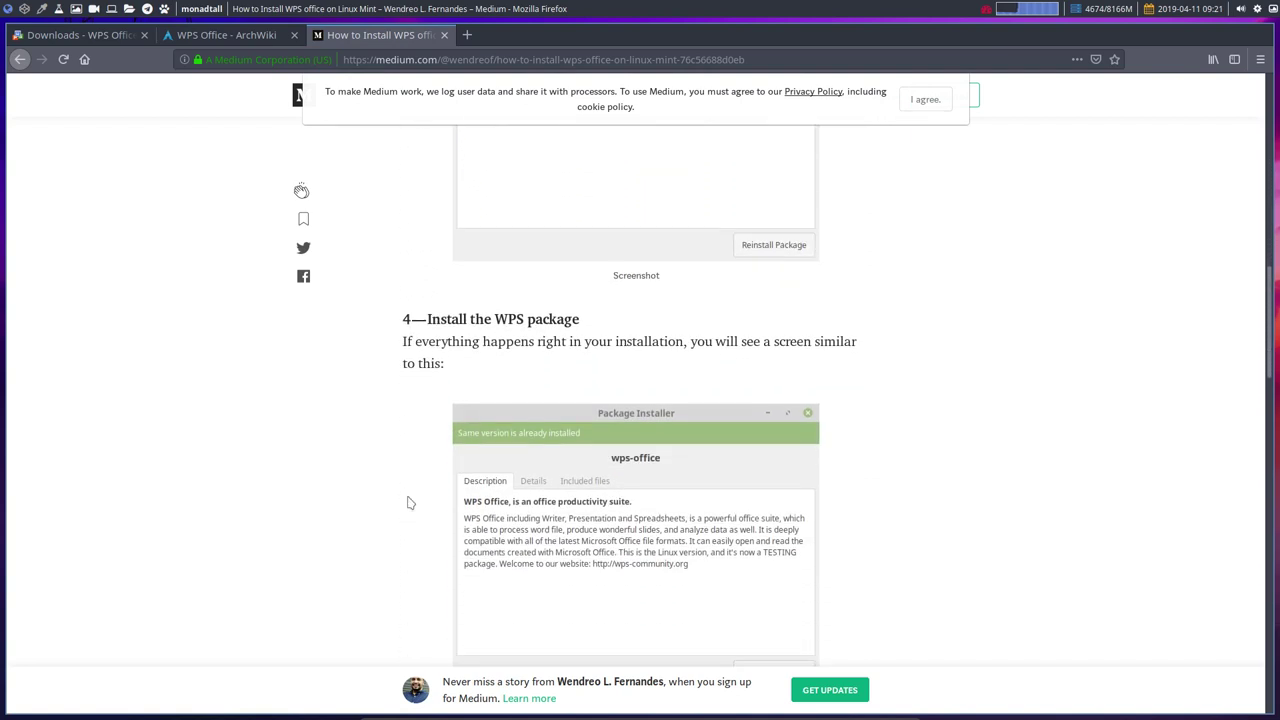
scroll(409, 503, "down", 1)
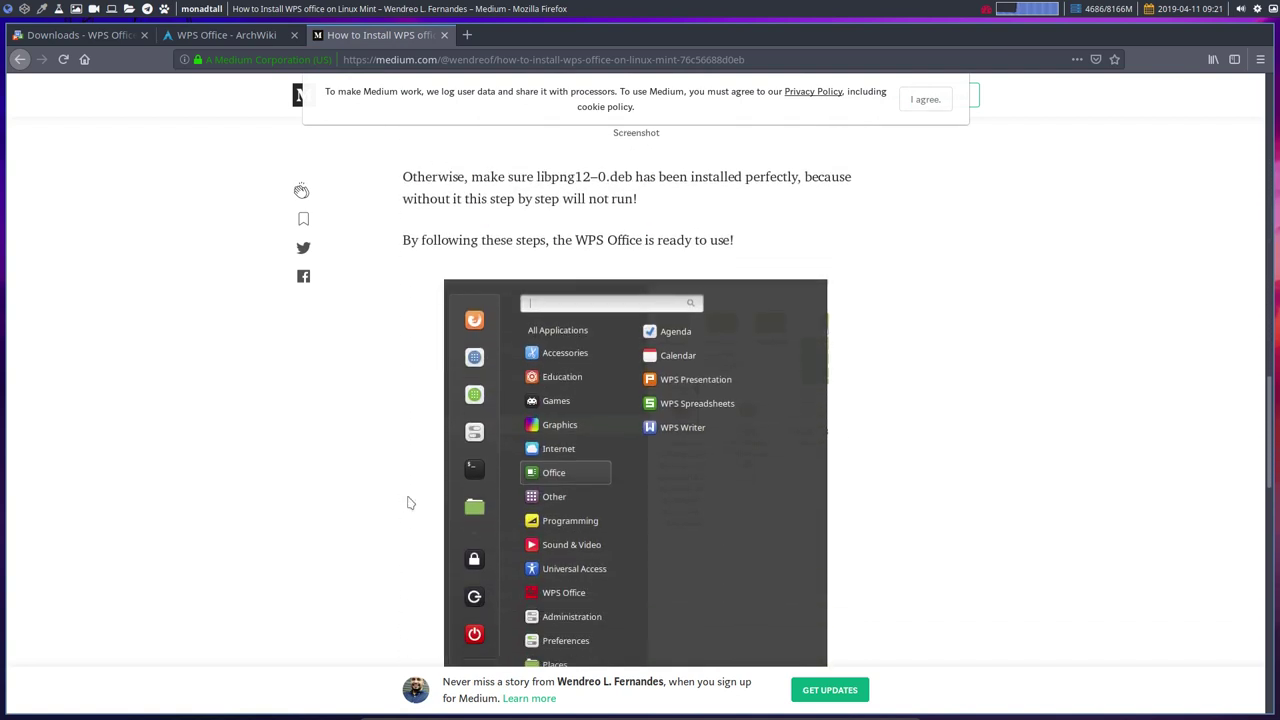
scroll(409, 503, "down", 8)
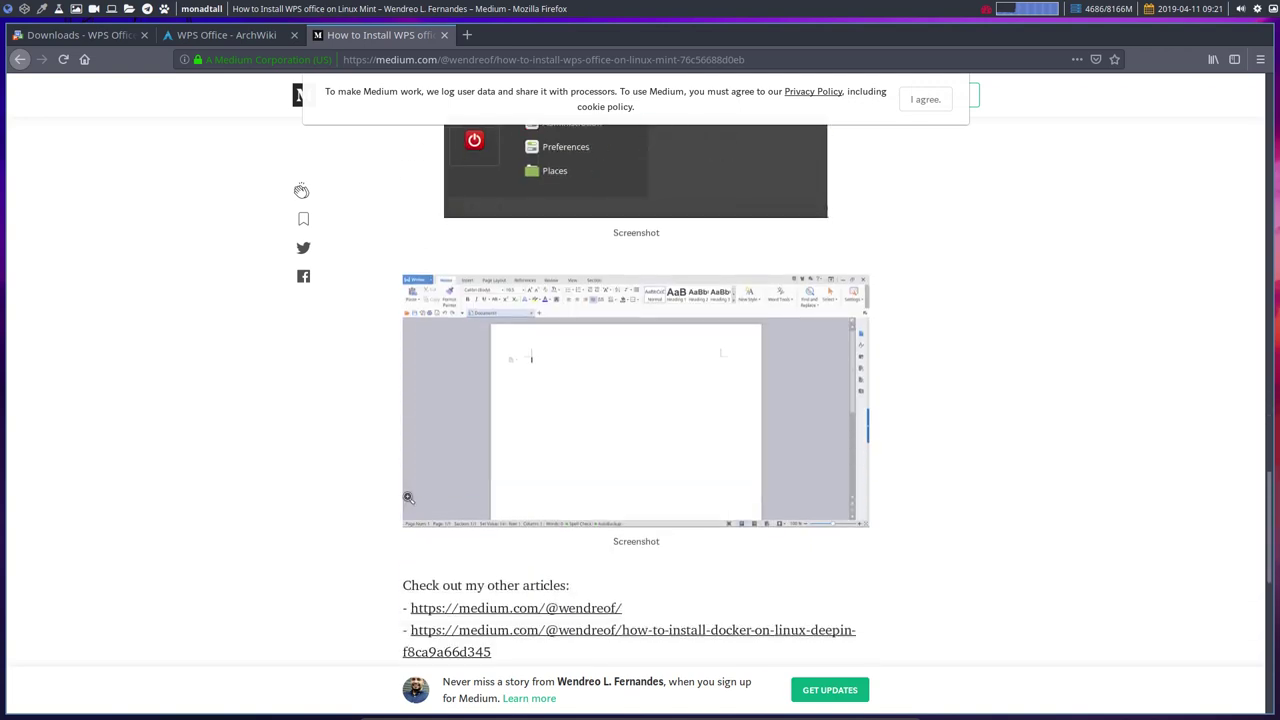
left_click(20, 59)
scroll(88, 322, "down", 2)
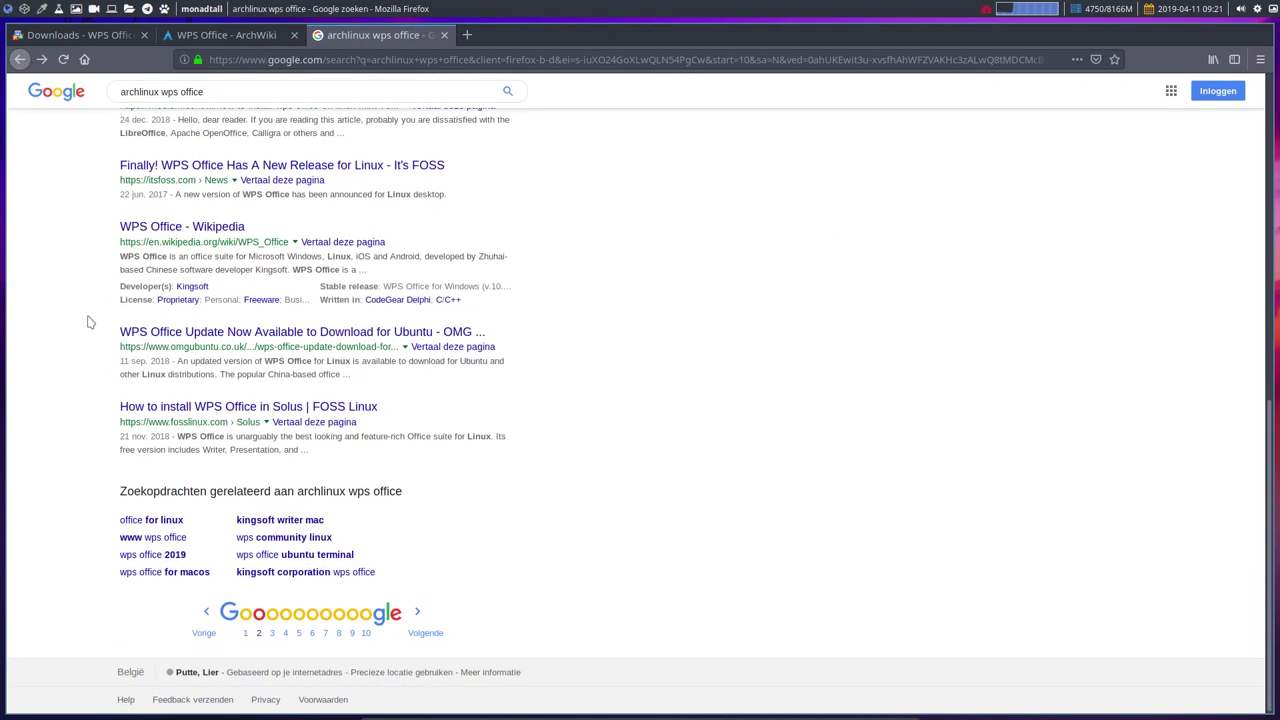
scroll(180, 230, "up", 10)
Search Google for 'archlinux wps office tips and tricks' using the suggestion list
left_click(227, 101)
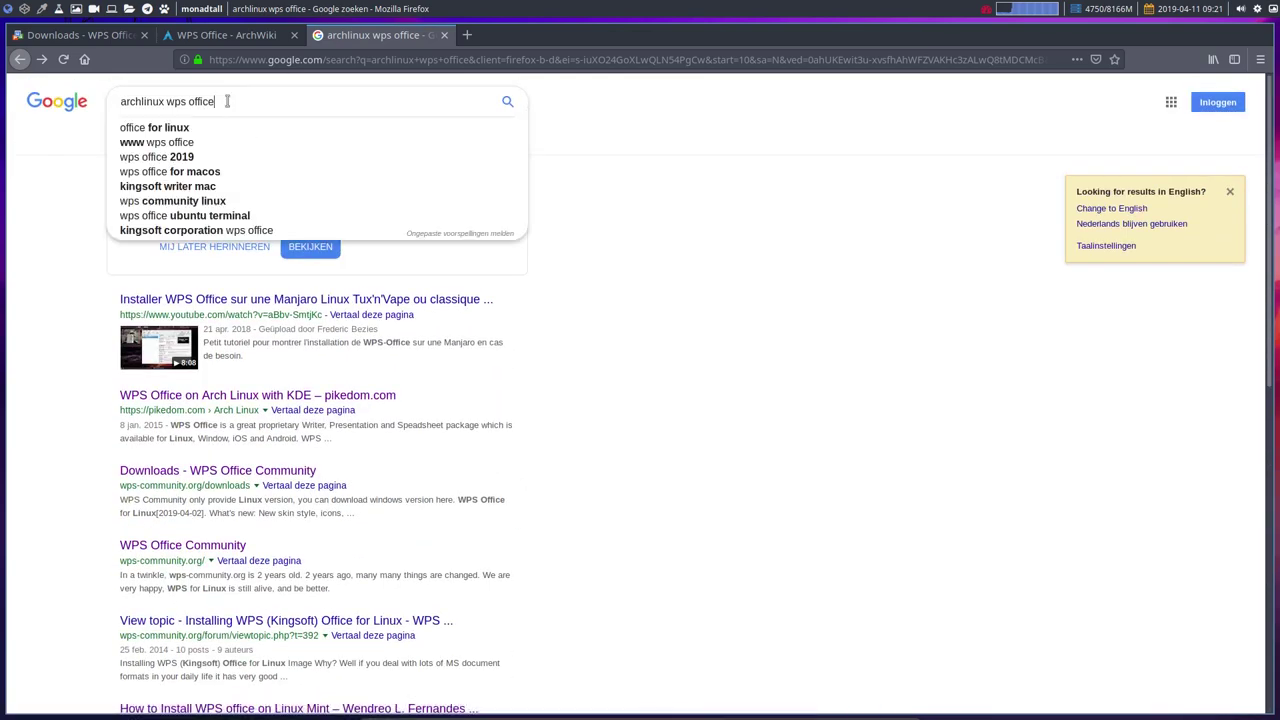
type("tips")
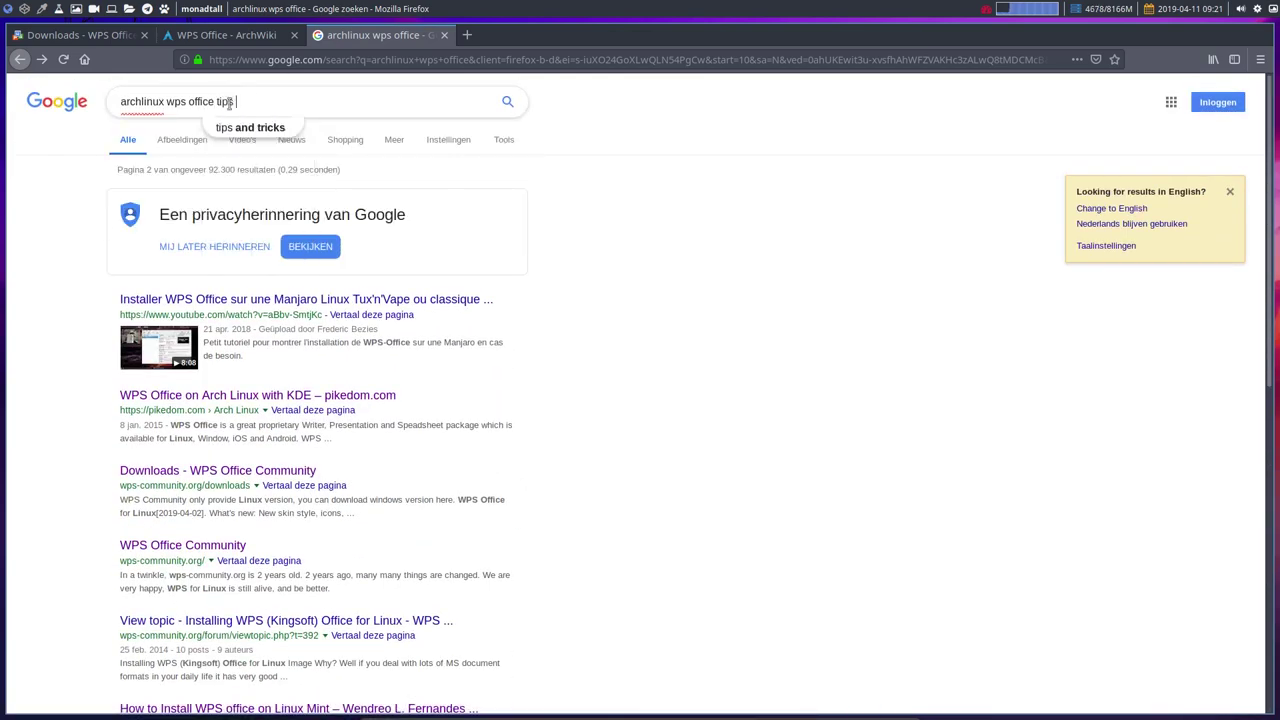
key("Down")
key("Return")
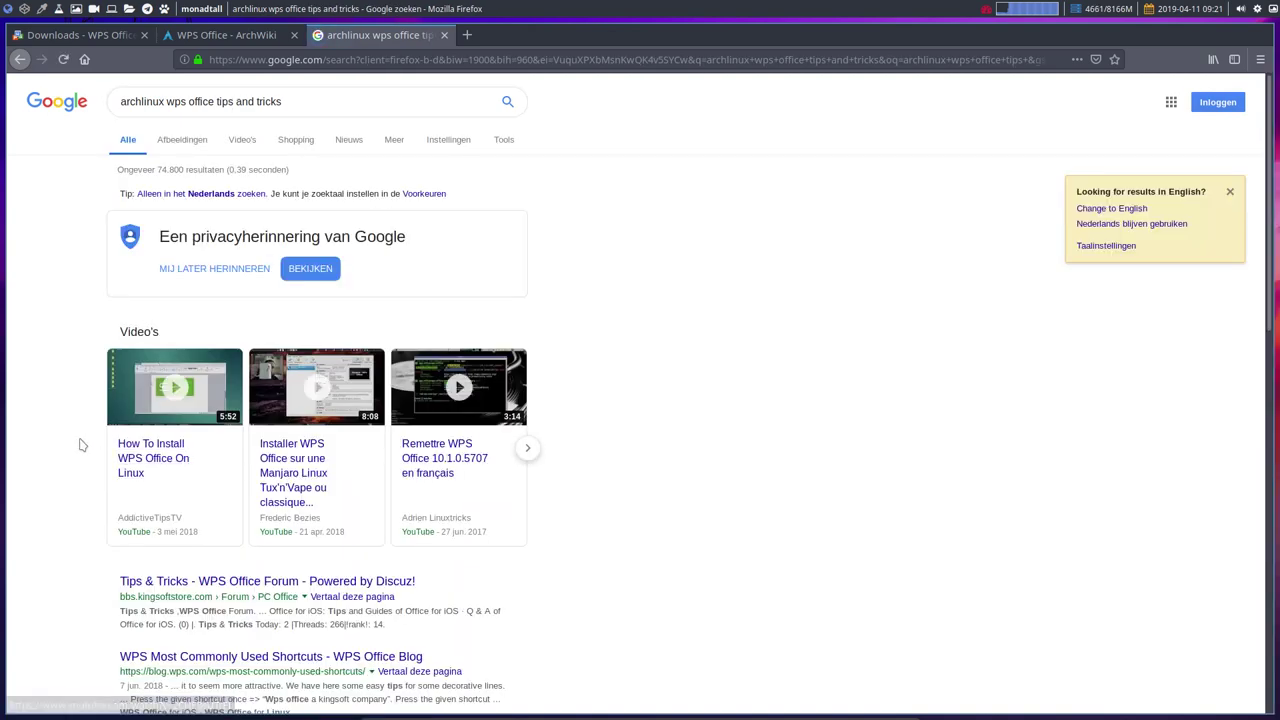
scroll(82, 440, "down", 5)
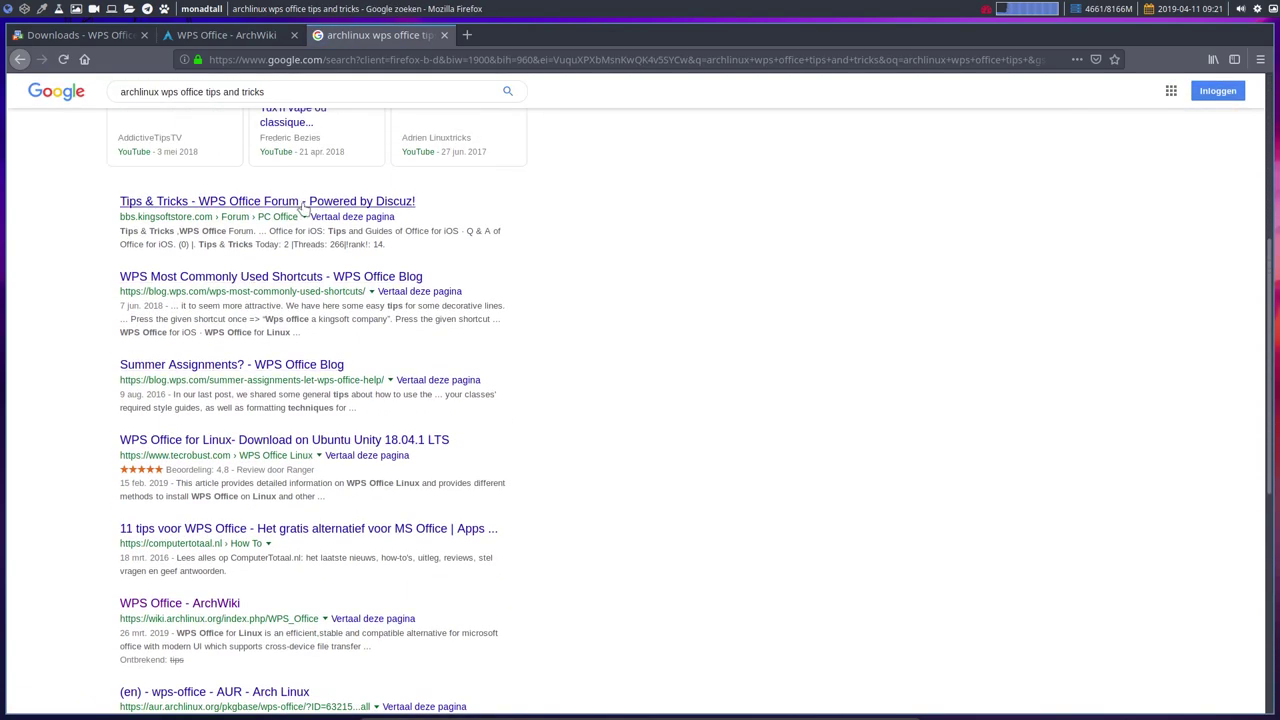
Glance at the WPS Office Forum's Tips & Tricks board and return to the results
left_click(300, 205)
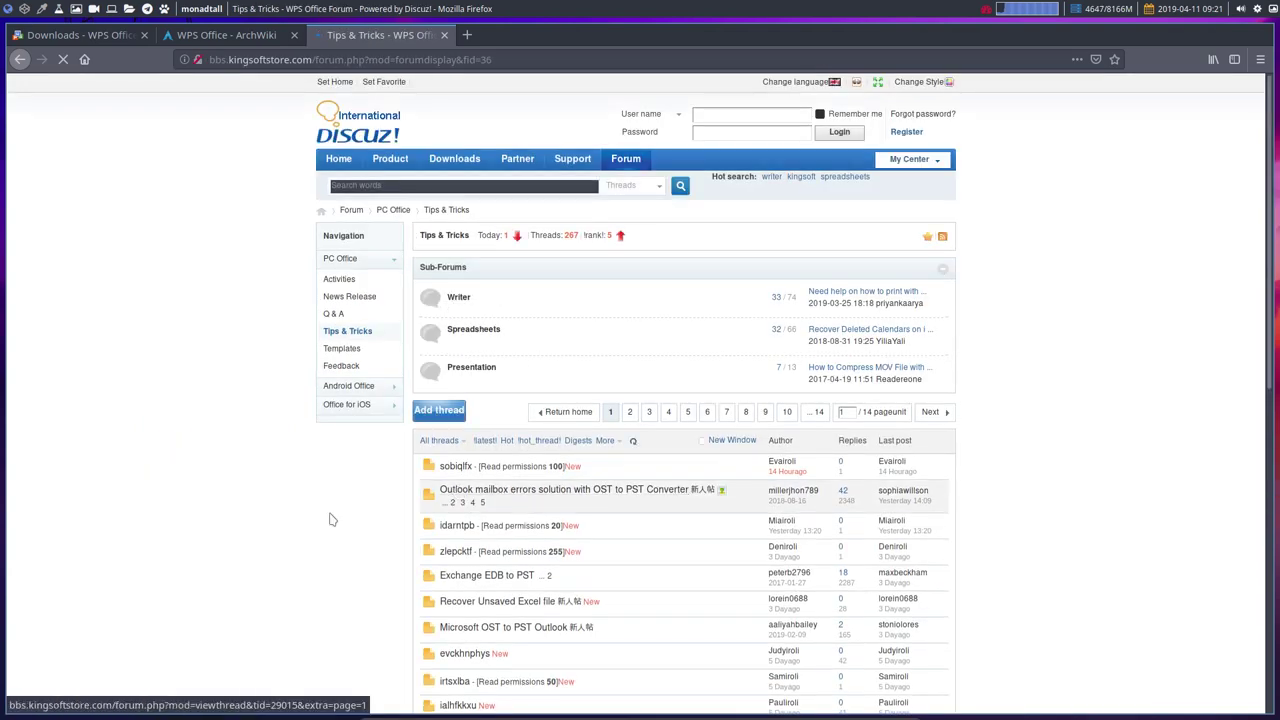
left_click(21, 62)
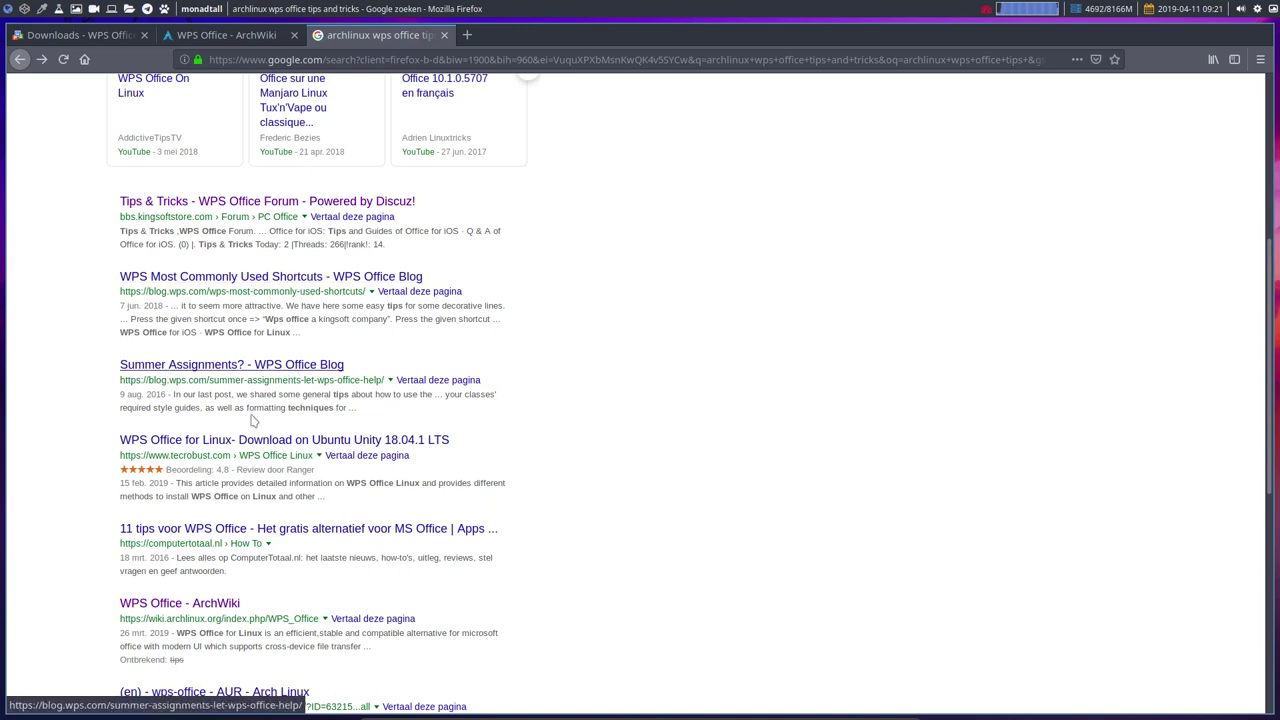
scroll(251, 432, "down", 3)
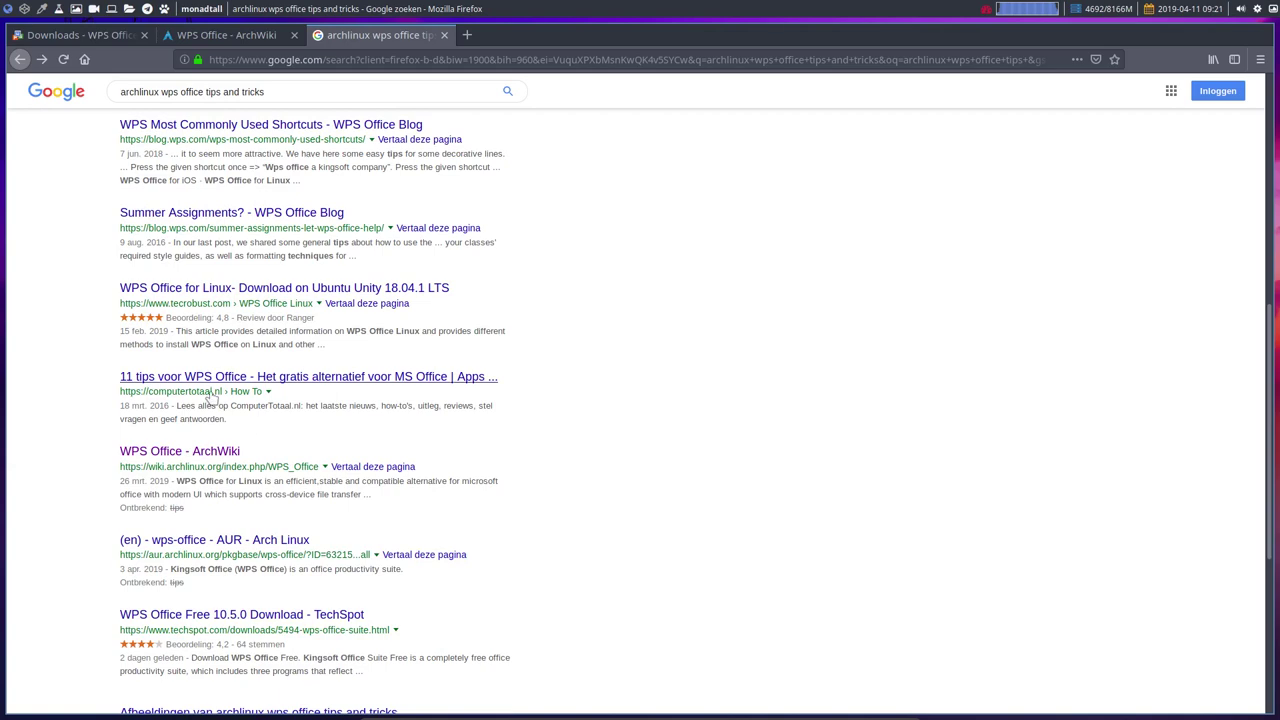
Open the '11 tips voor WPS Office' article, accept cookies and read through page 1
left_click(290, 388)
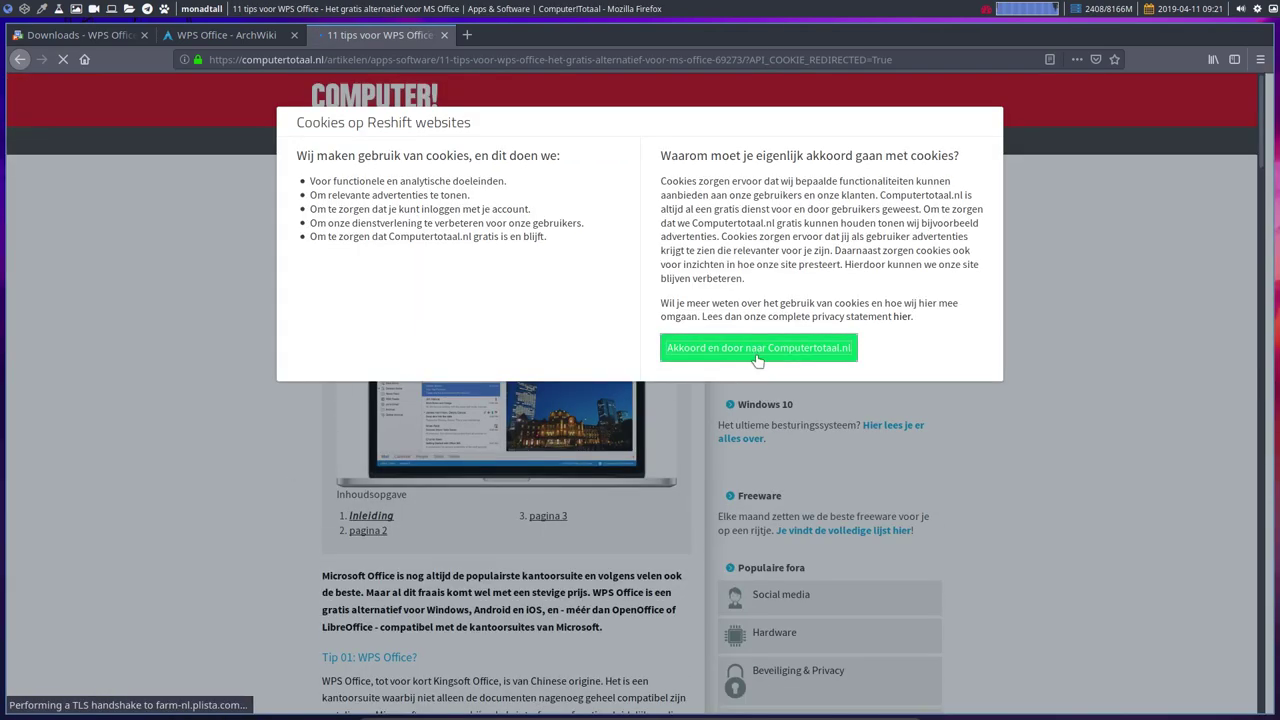
left_click(757, 350)
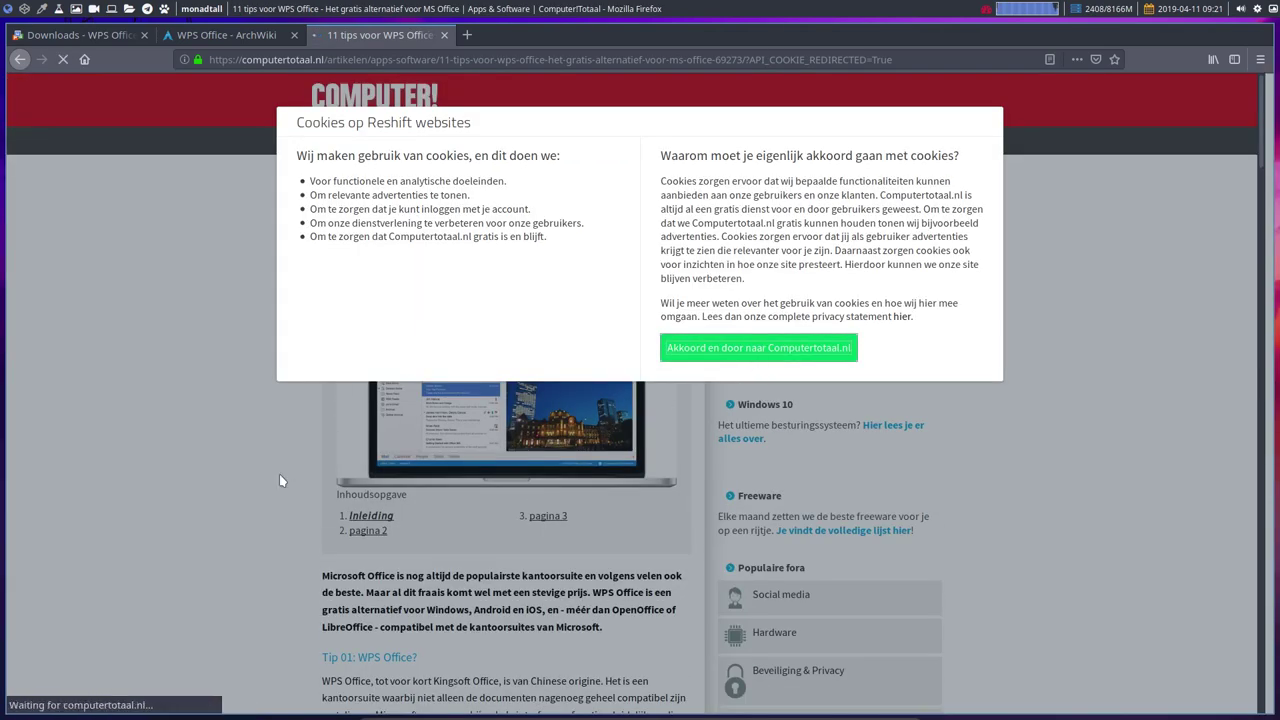
scroll(268, 488, "down", 2)
scroll(268, 488, "down", 3)
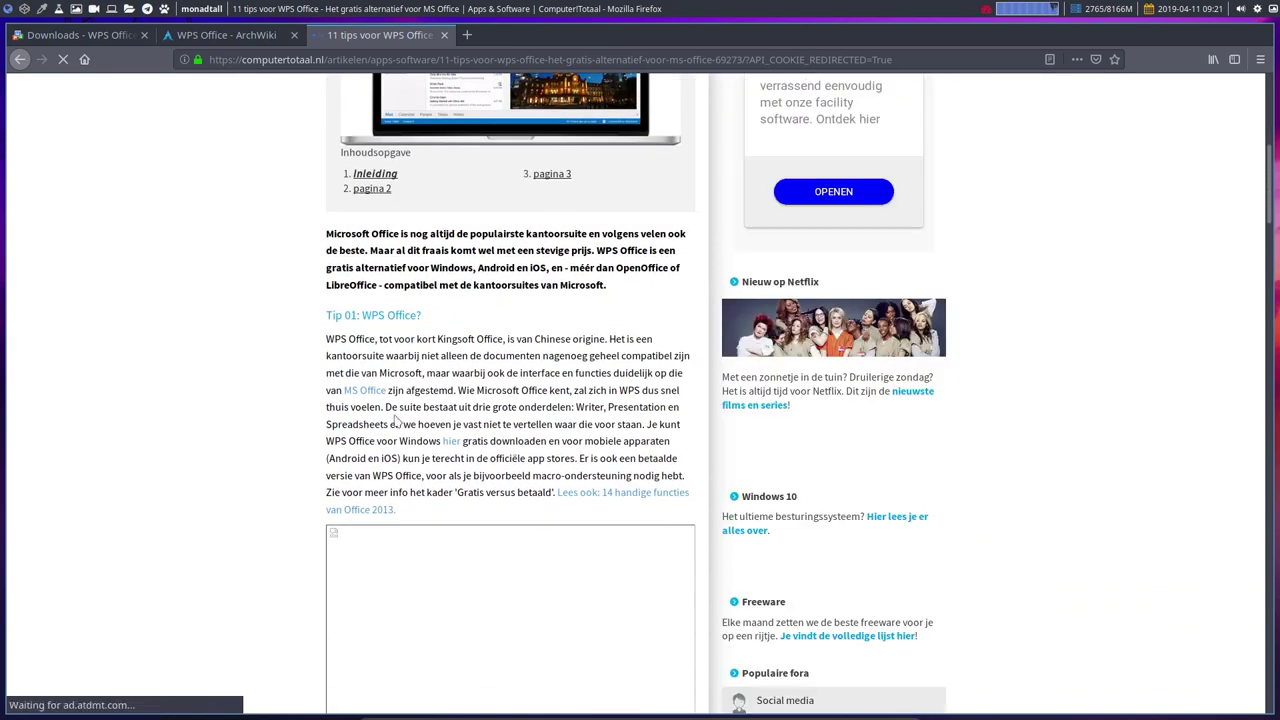
left_click_drag(442, 340, 593, 340)
scroll(281, 456, "down", 4)
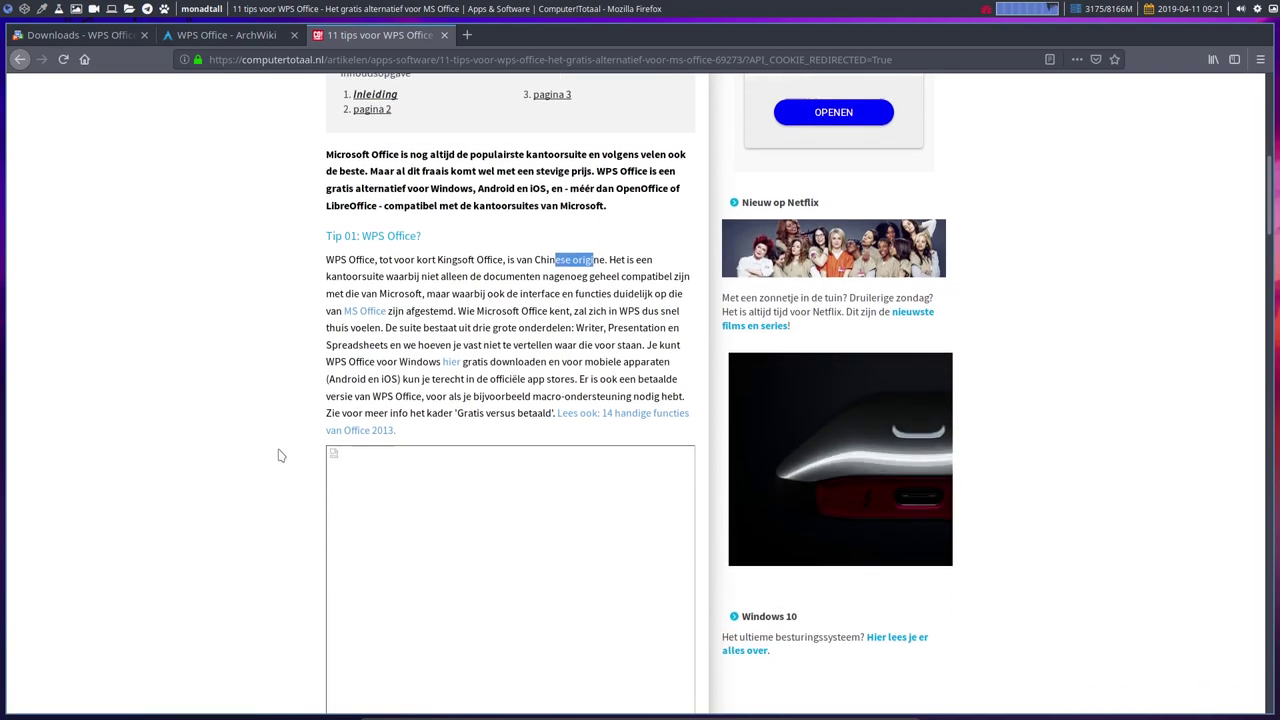
scroll(281, 456, "down", 10)
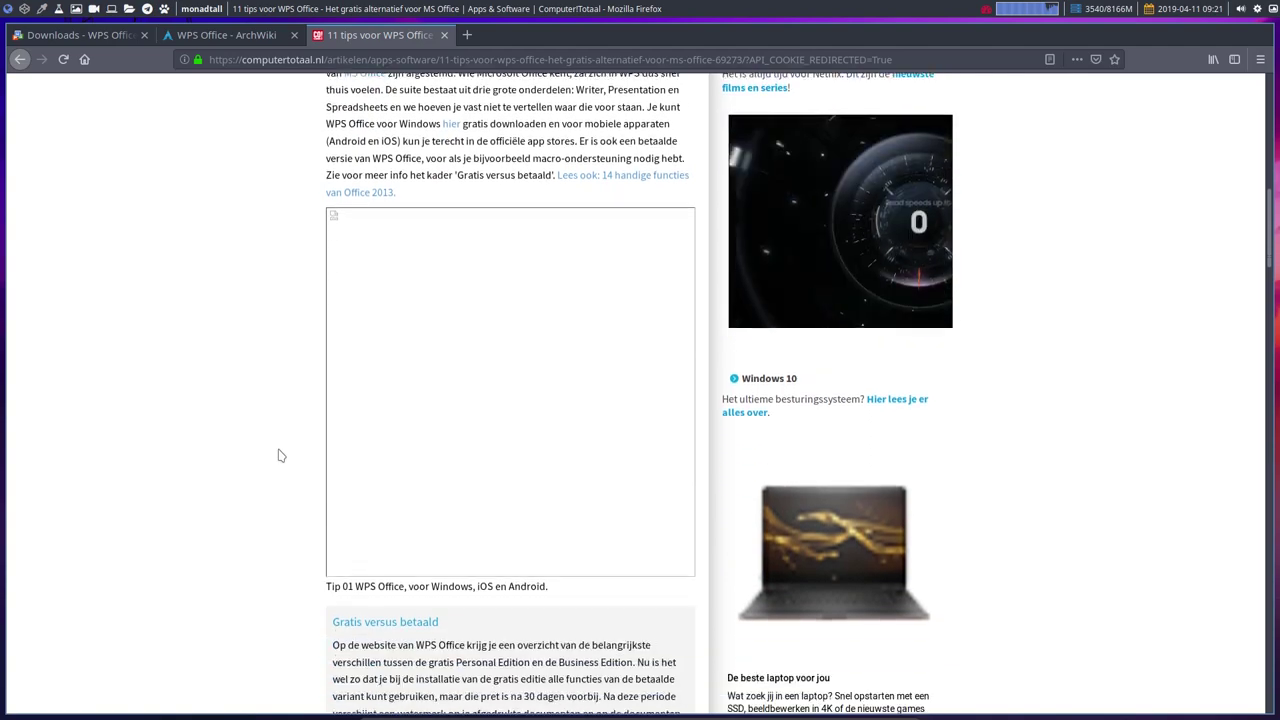
scroll(281, 456, "down", 7)
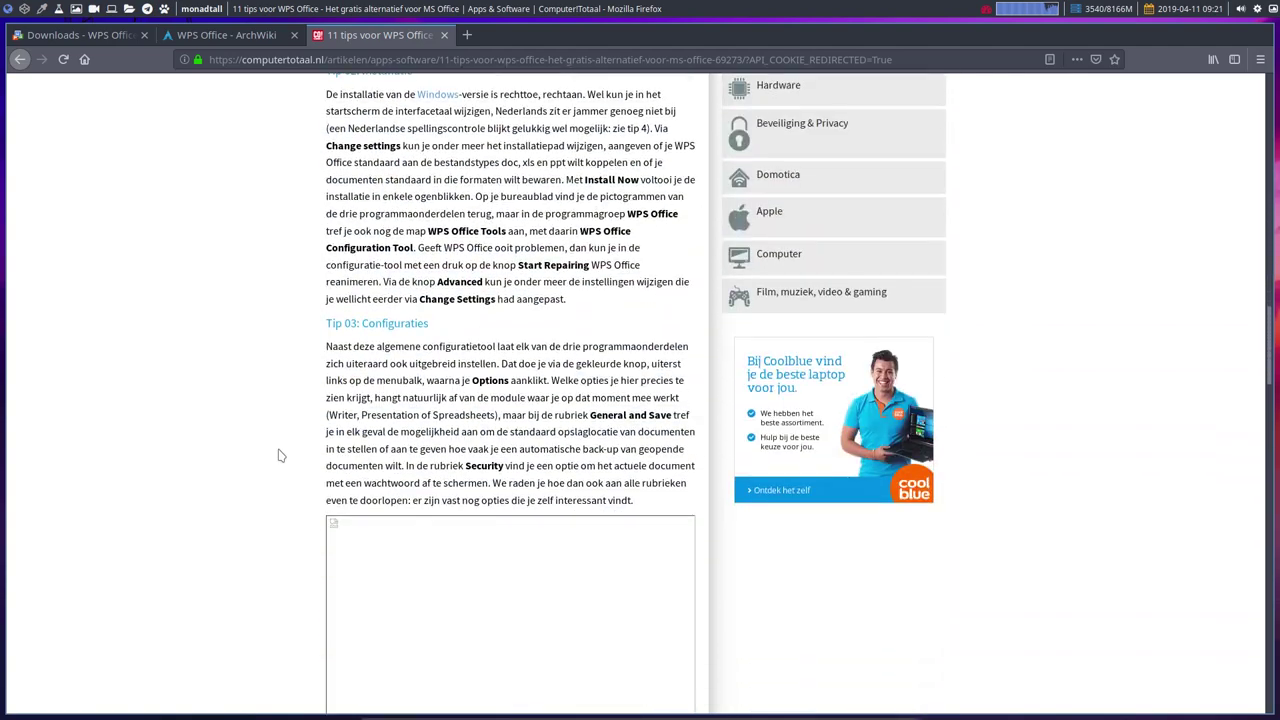
scroll(281, 456, "down", 1)
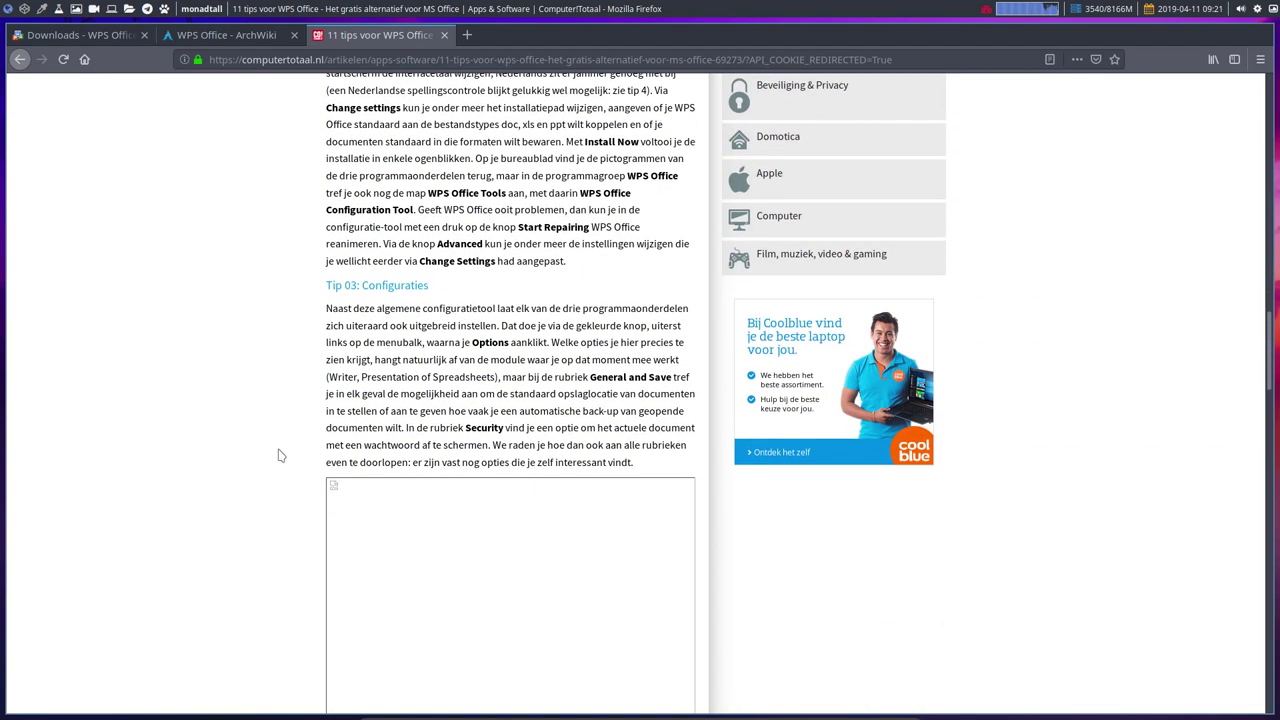
scroll(281, 456, "down", 5)
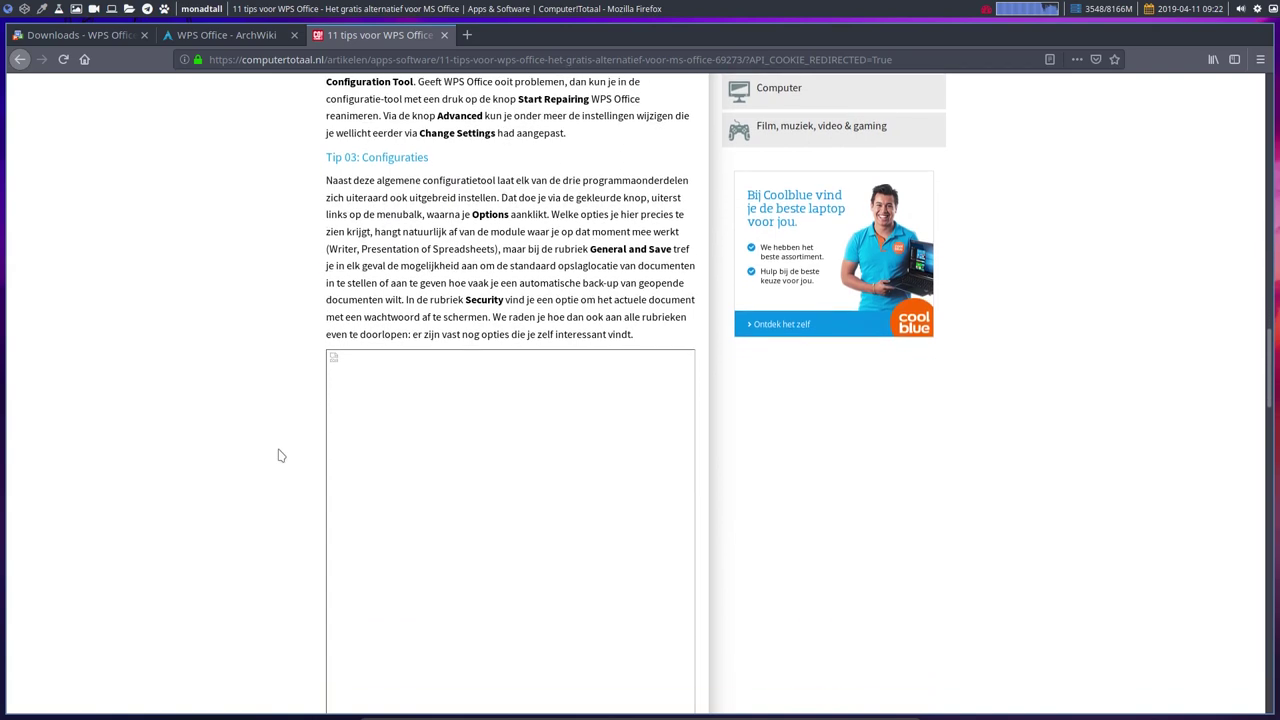
scroll(281, 456, "down", 7)
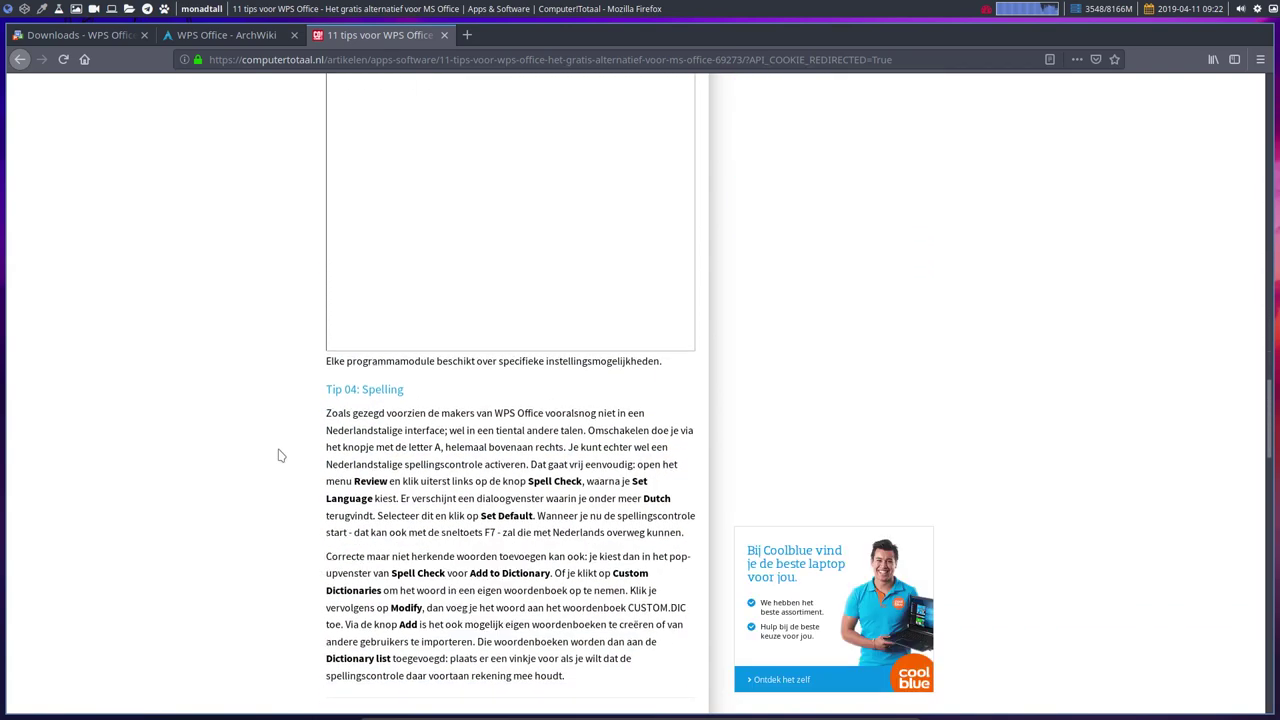
scroll(281, 456, "down", 6)
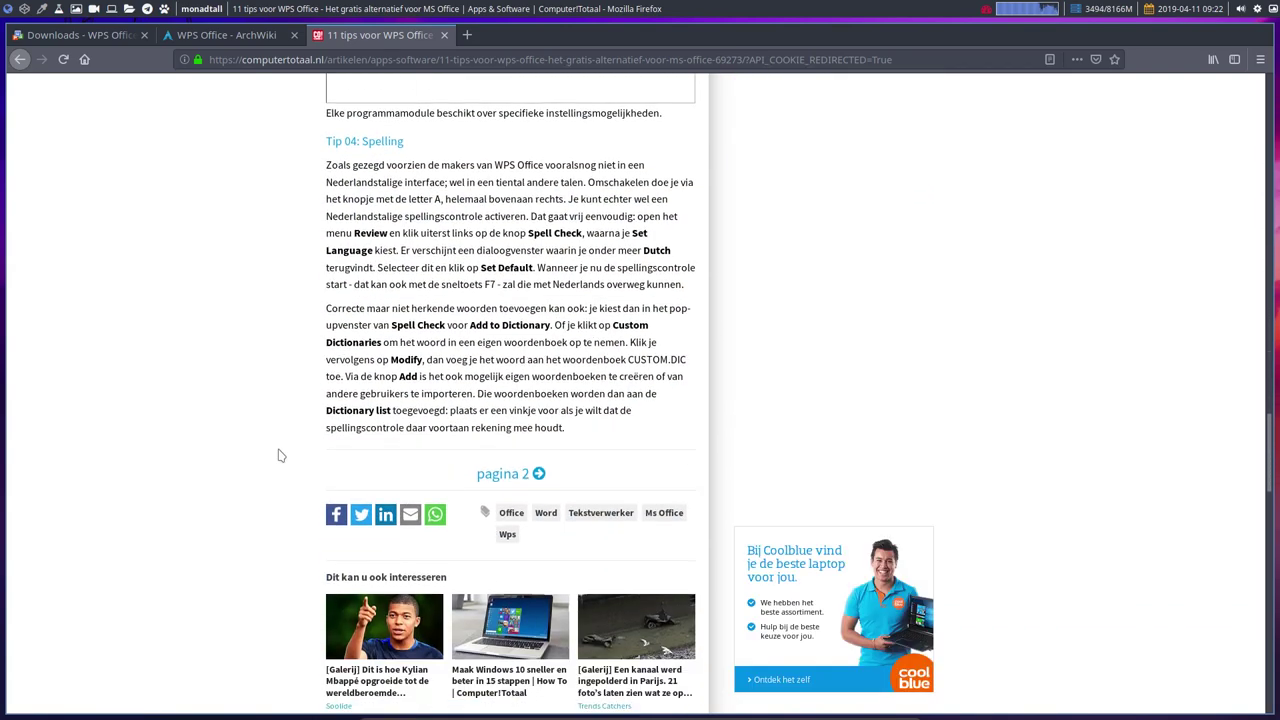
Go to page 2 of the article and read through it
left_click(510, 306)
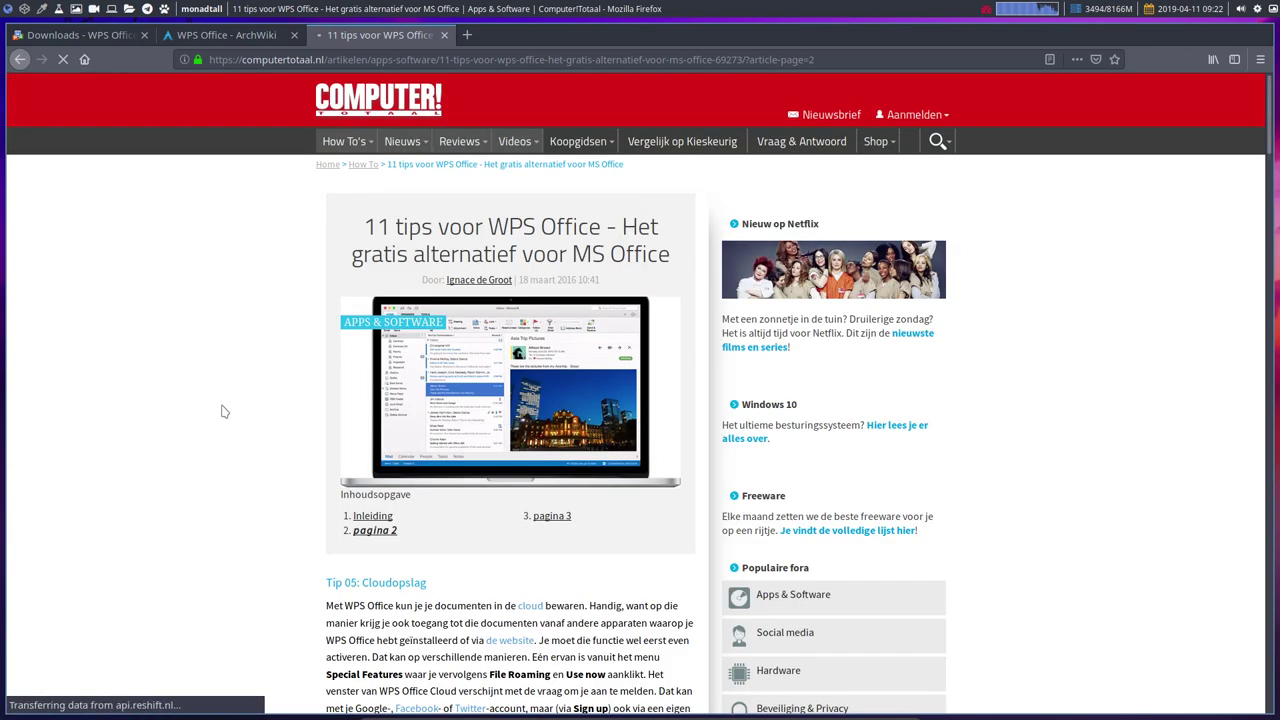
scroll(224, 411, "down", 3)
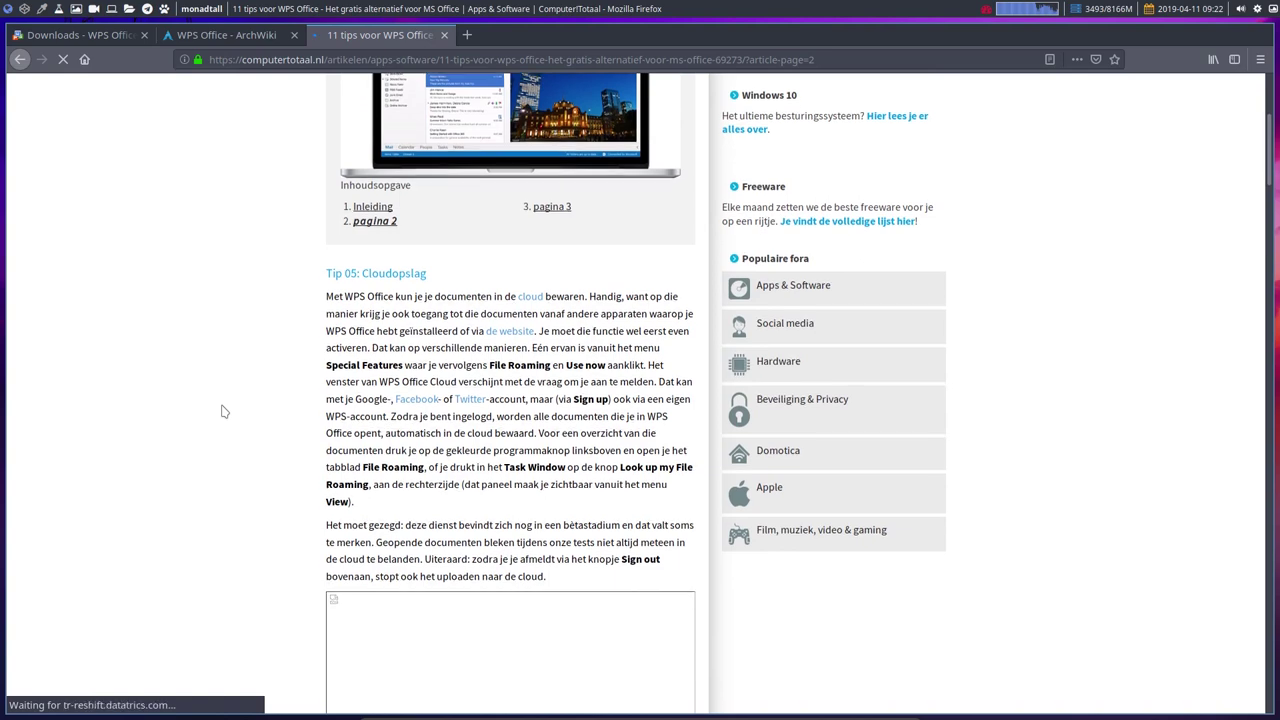
scroll(223, 409, "down", 2)
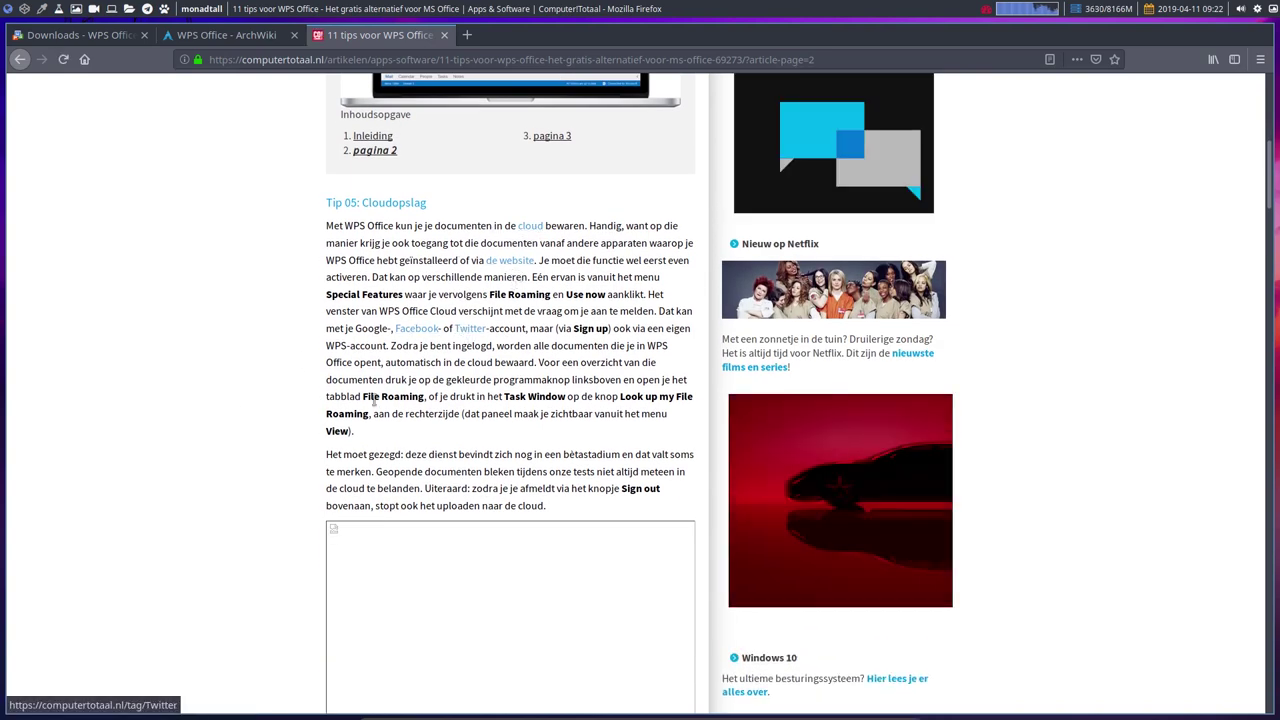
scroll(306, 450, "down", 6)
scroll(306, 450, "down", 4)
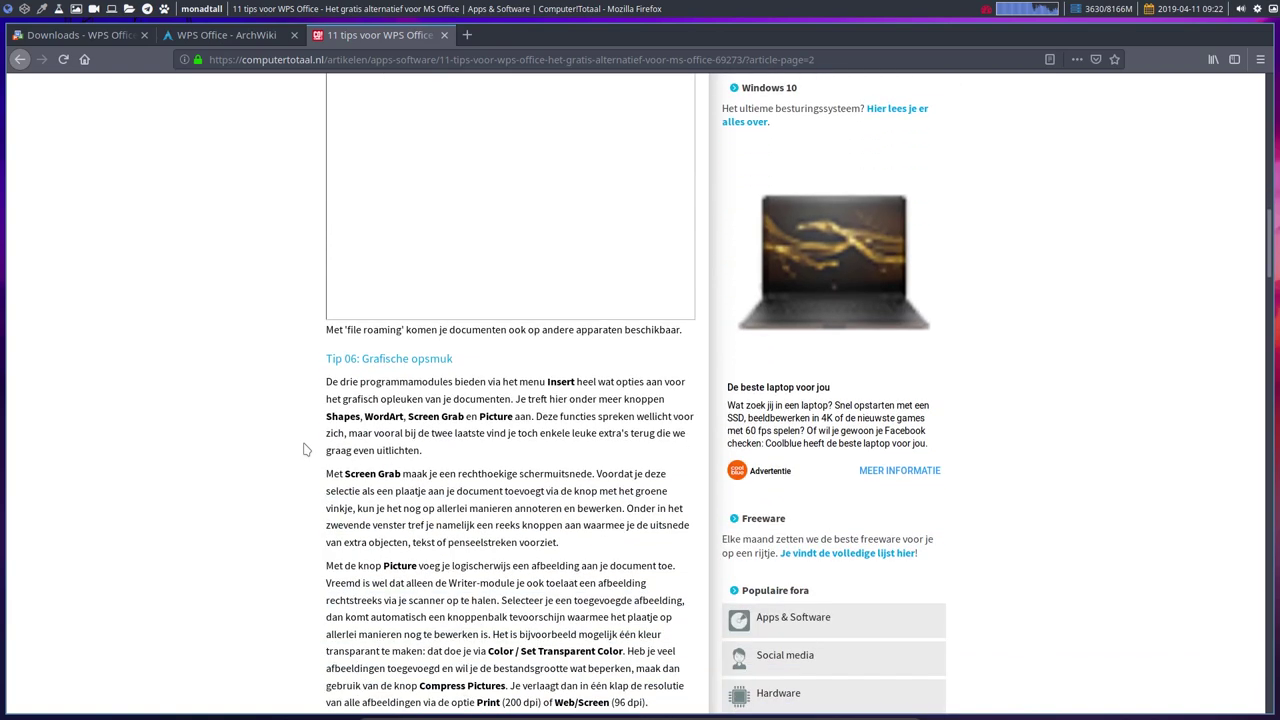
scroll(306, 450, "down", 3)
scroll(306, 450, "down", 3)
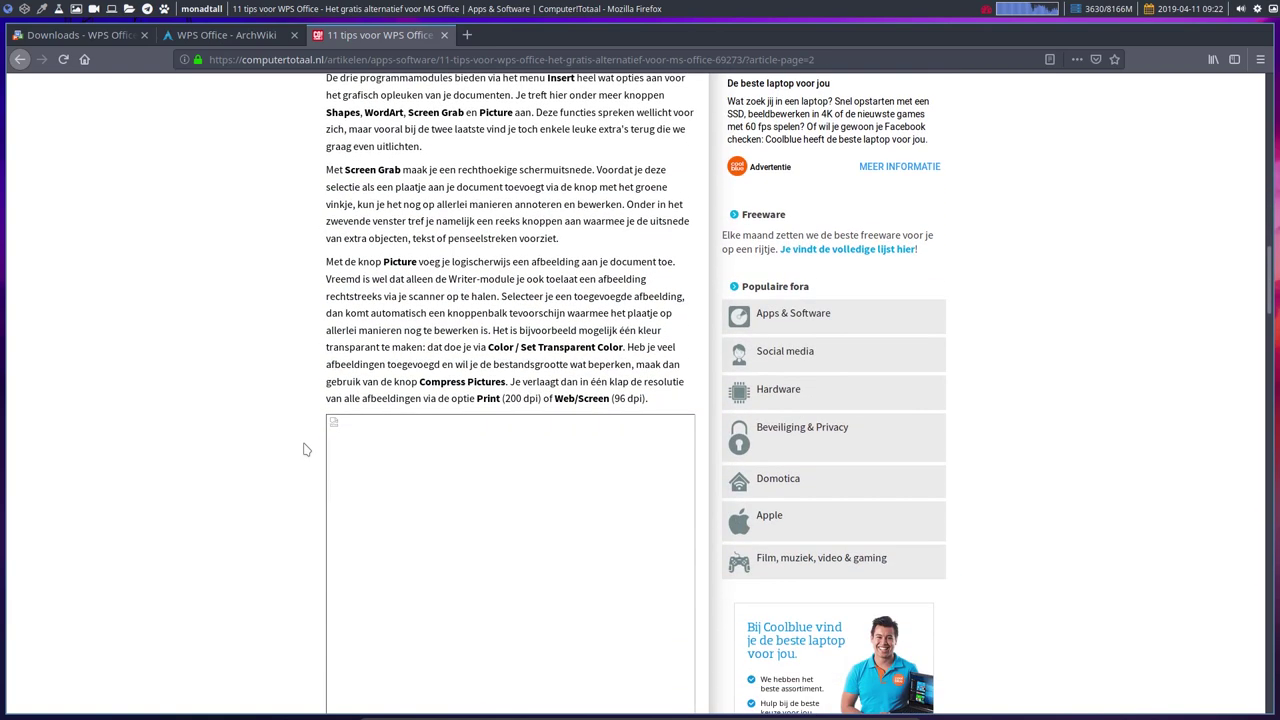
scroll(306, 450, "down", 5)
scroll(306, 450, "down", 3)
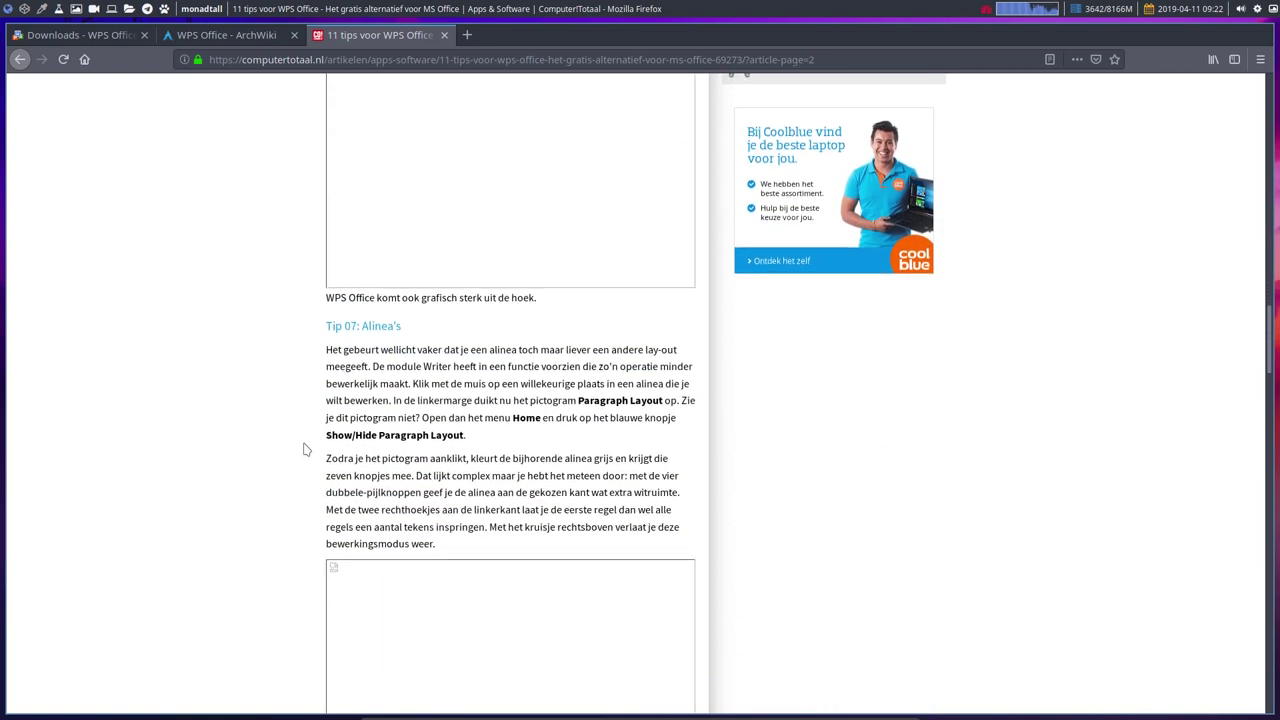
scroll(306, 450, "down", 5)
scroll(306, 450, "down", 3)
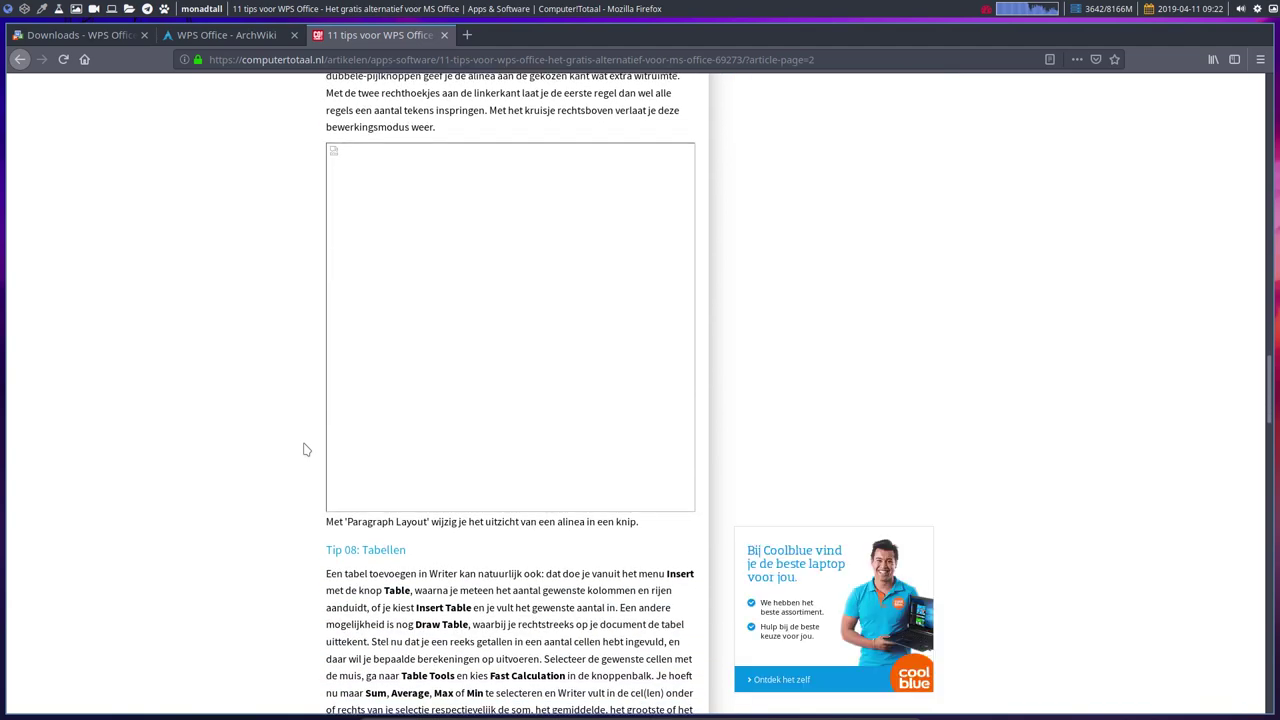
scroll(306, 450, "down", 3)
scroll(306, 450, "down", 4)
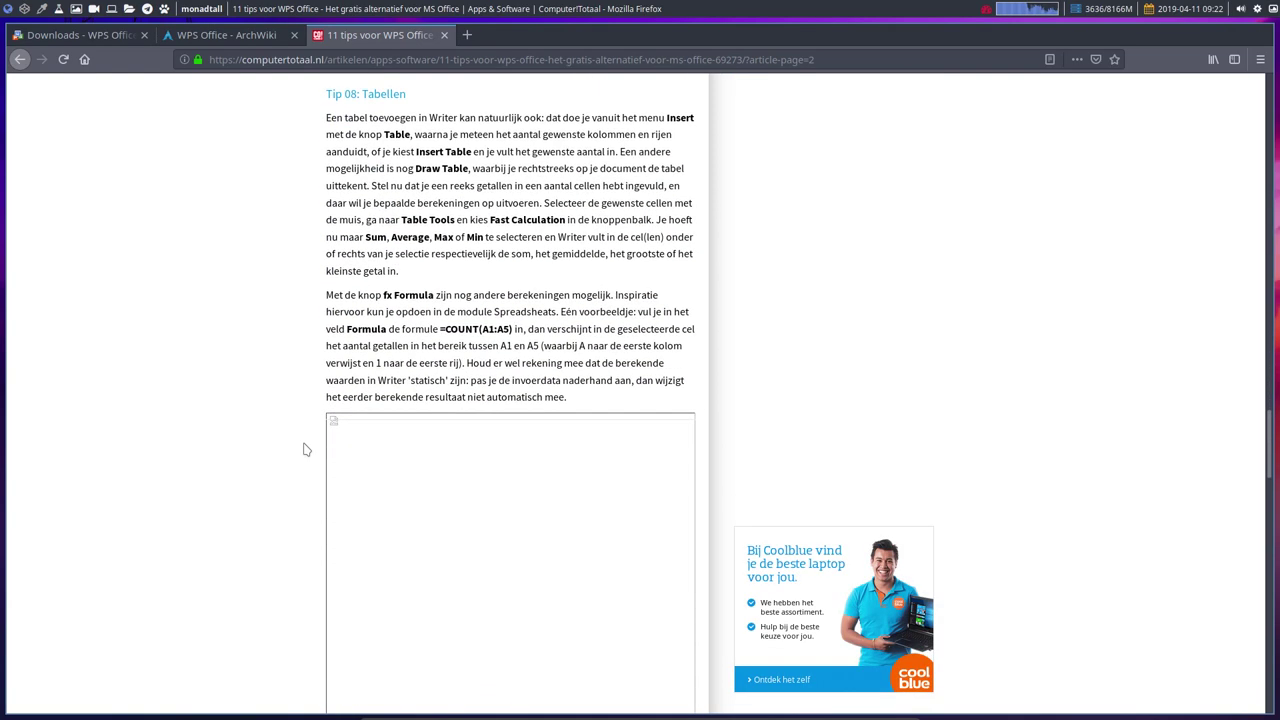
scroll(306, 450, "down", 7)
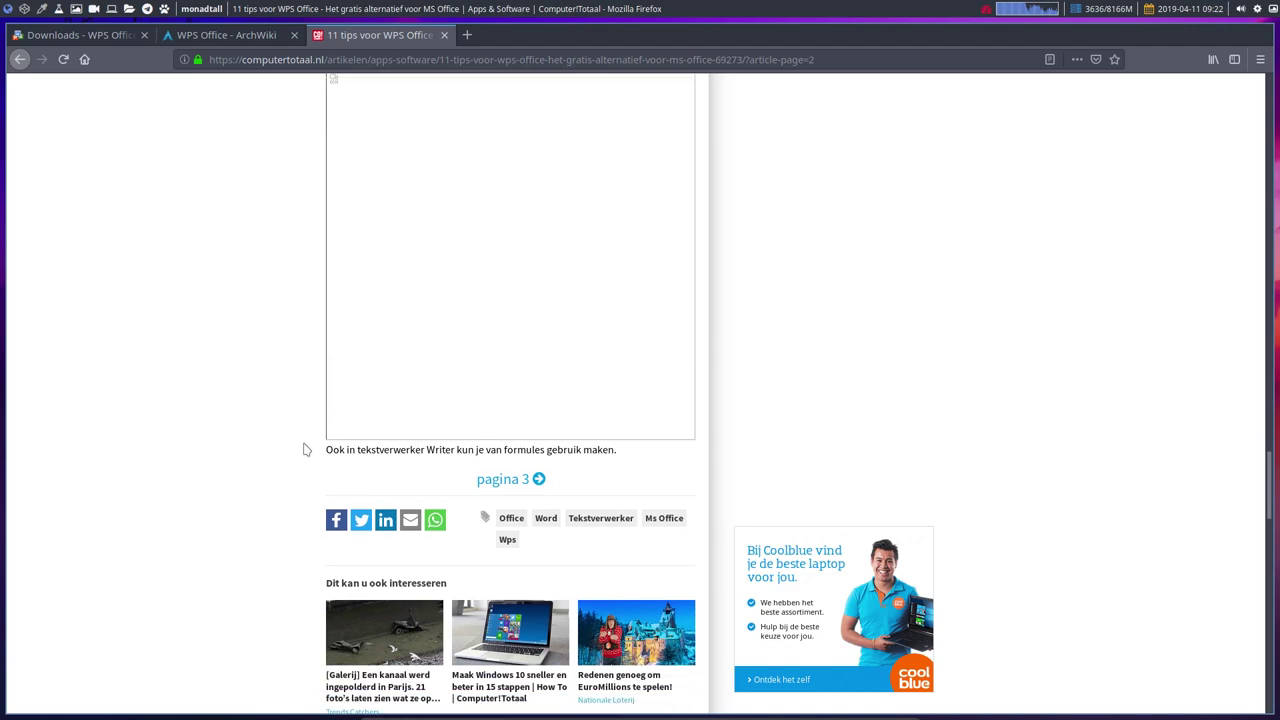
scroll(306, 450, "down", 7)
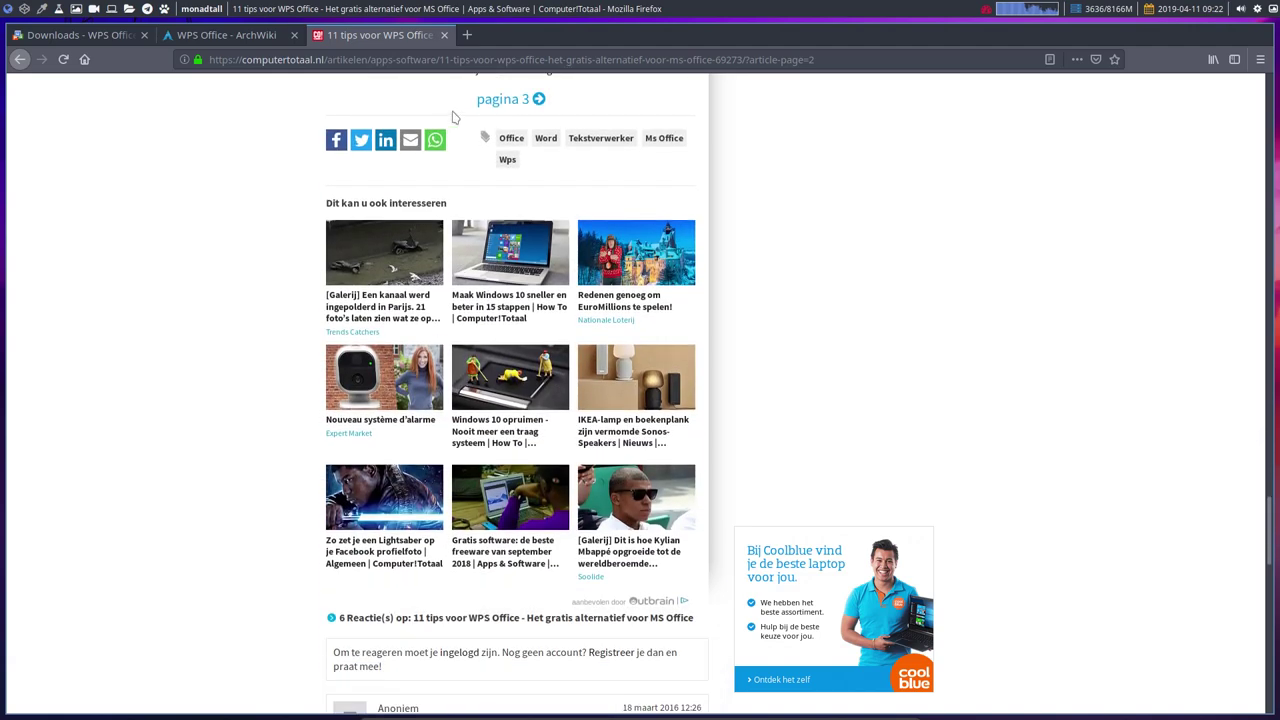
Open page 3 of the article and read down to Tip 11
left_click(492, 102)
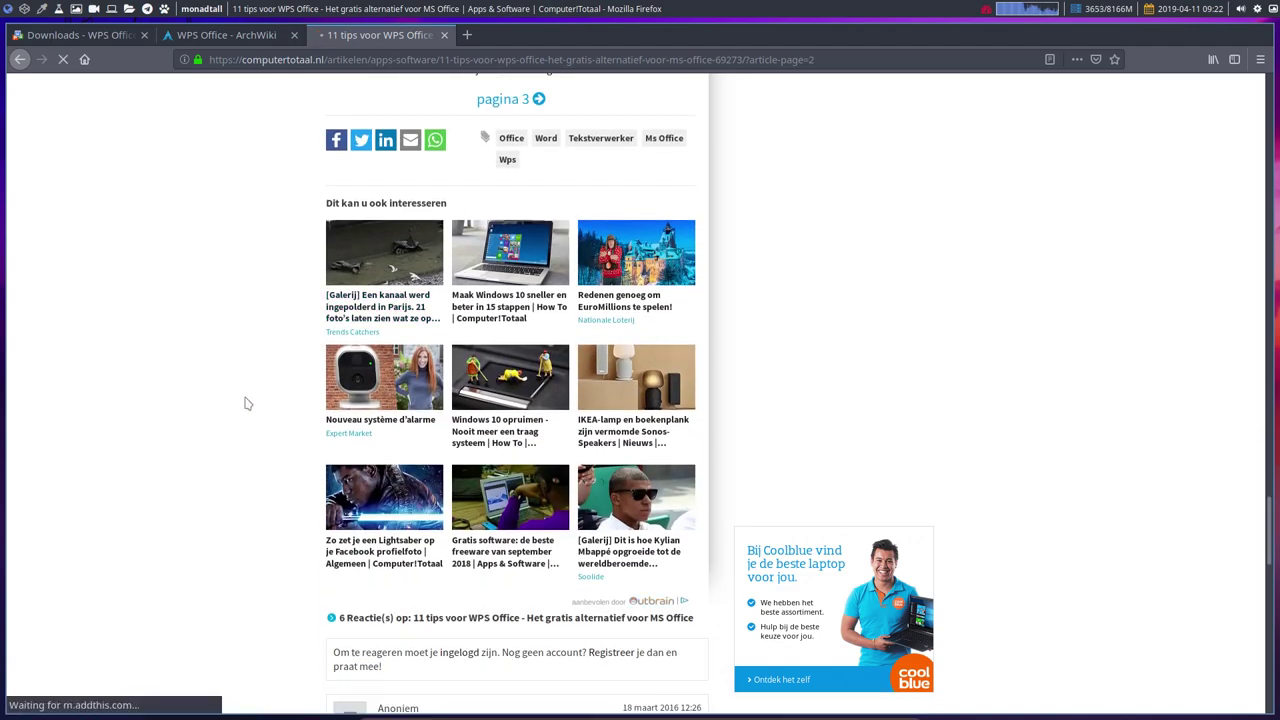
scroll(248, 403, "down", 7)
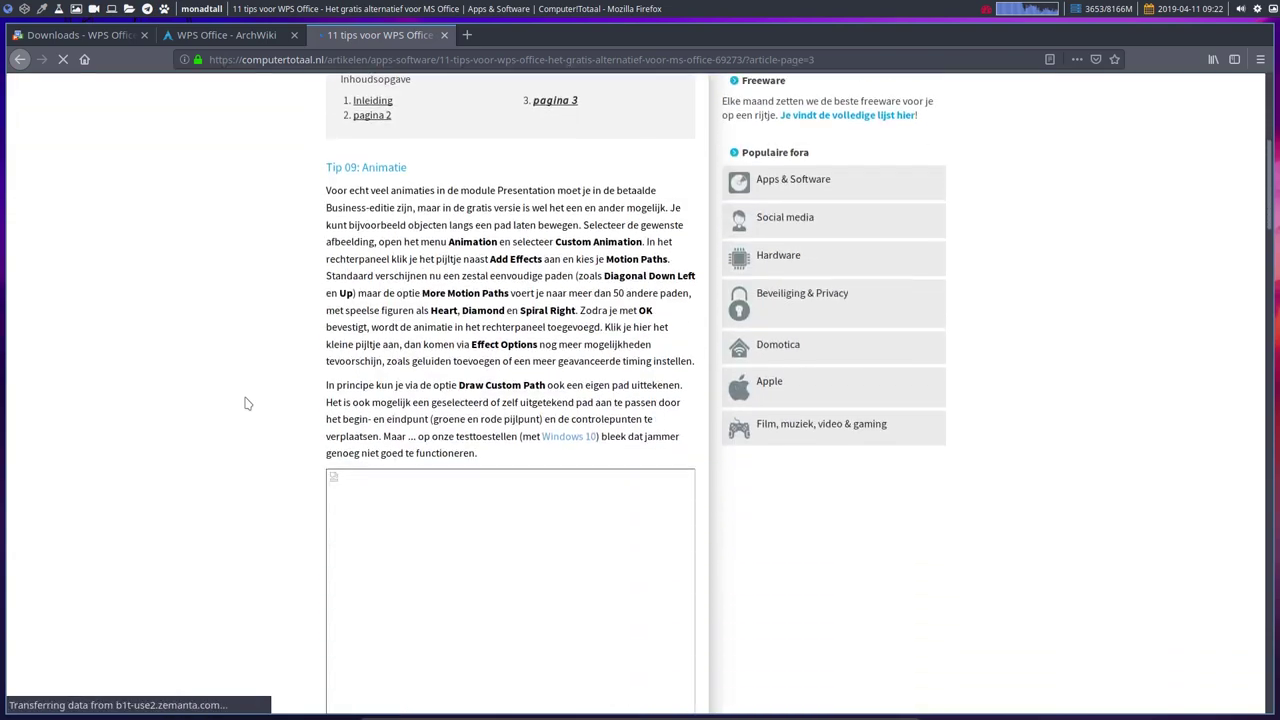
scroll(248, 403, "down", 20)
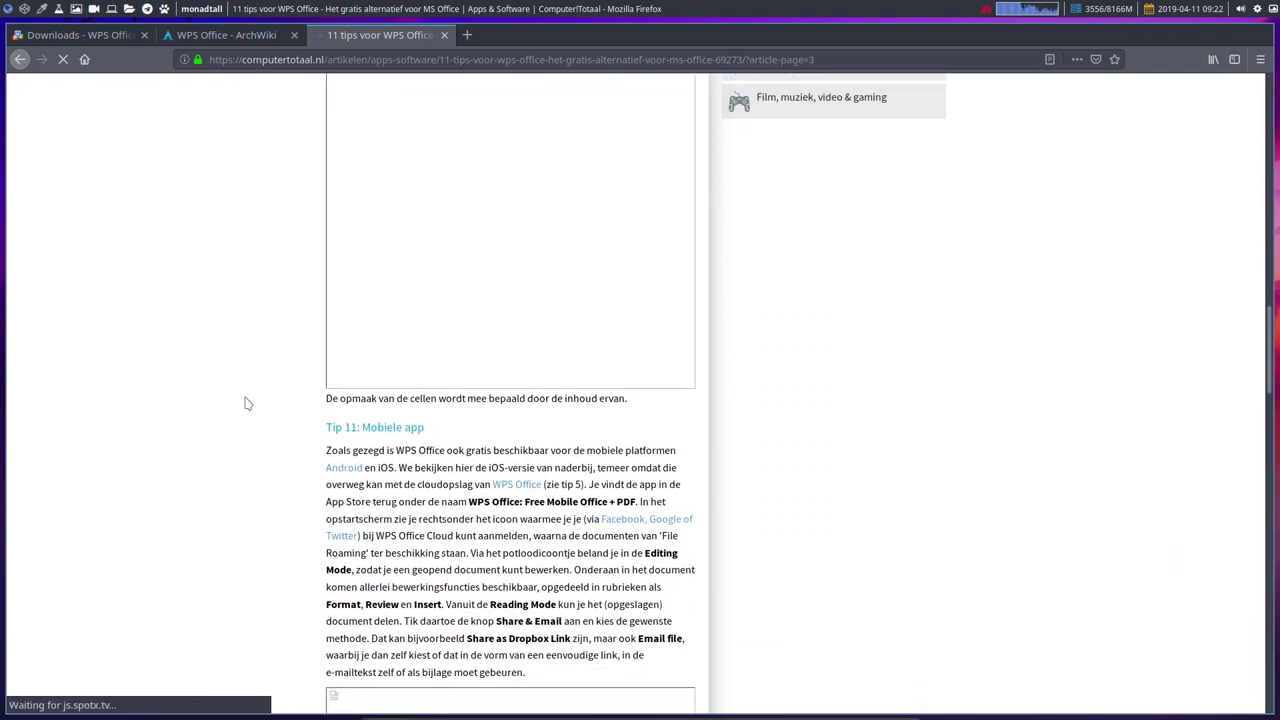
scroll(248, 403, "down", 15)
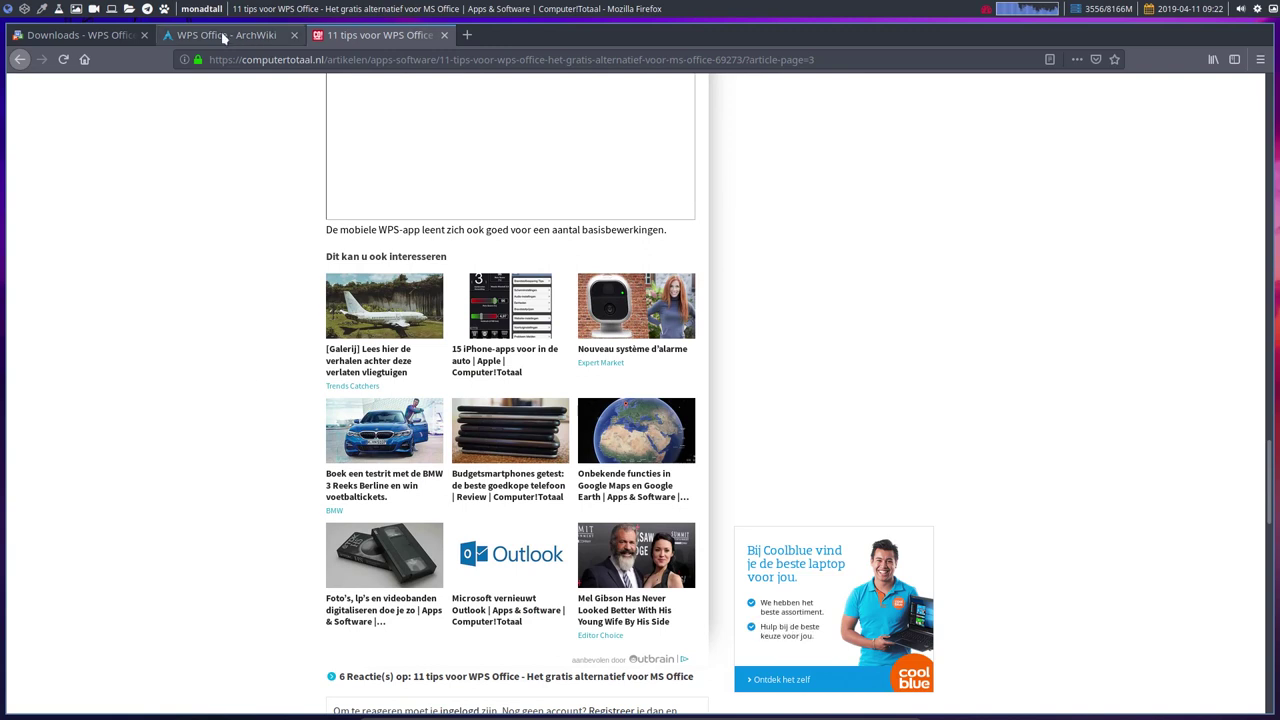
In the terminals, highlight words in the WPS Office package description, including 'Office'
left_click(23, 10)
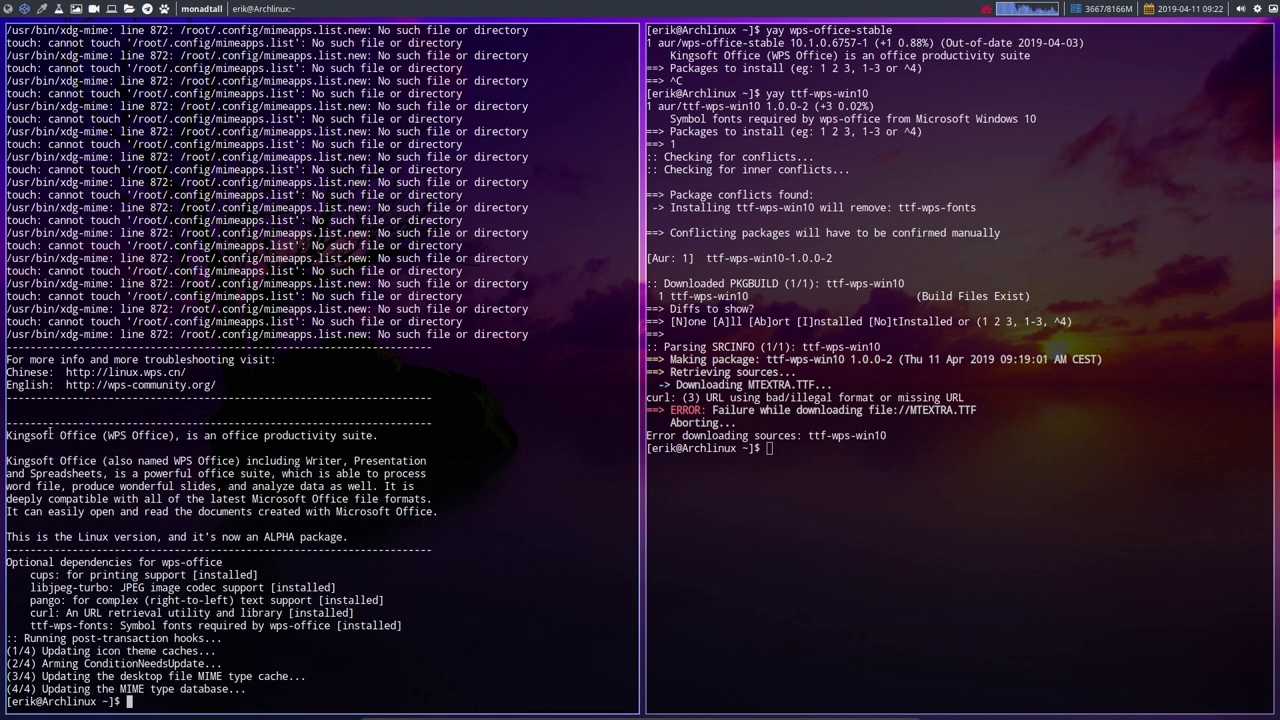
left_click_drag(50, 431, 127, 435)
double_click(145, 436)
left_click(49, 477)
Select the optional dependency lines, ttf-wps-fonts, and ttf-wps-win10 in the failed build, then return to Firefox
left_click_drag(412, 625, 8, 575)
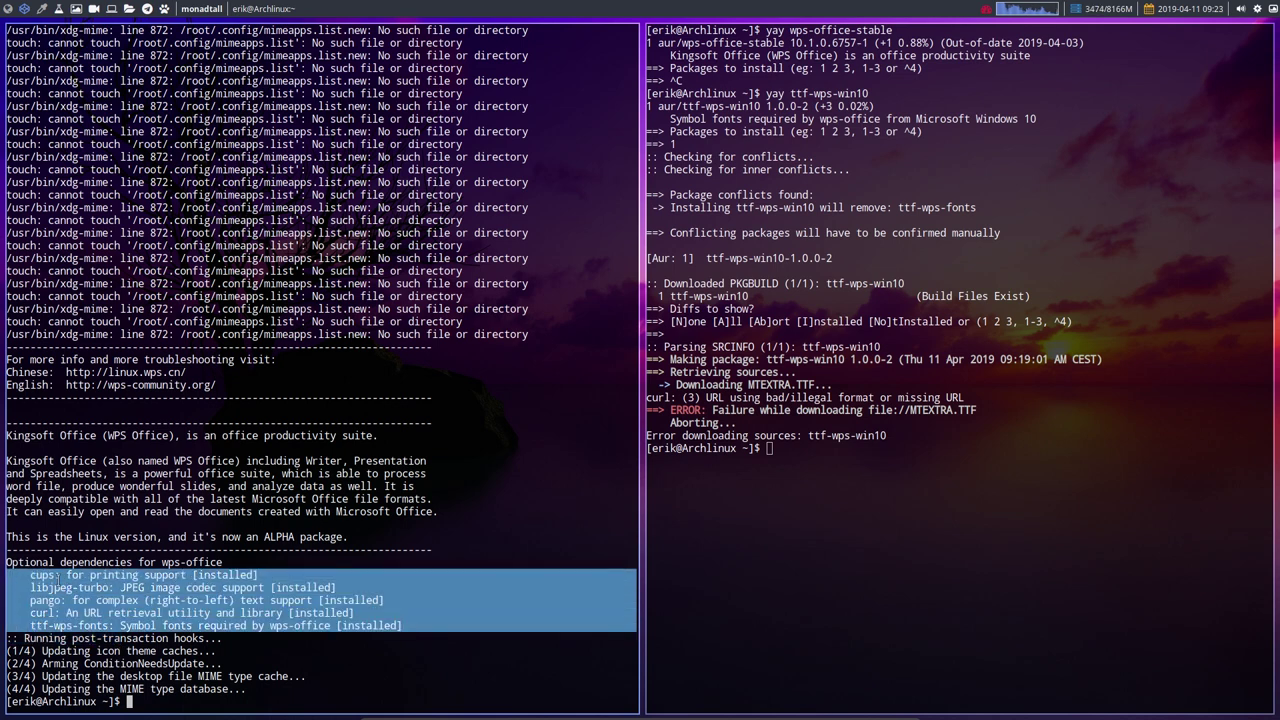
double_click(74, 625)
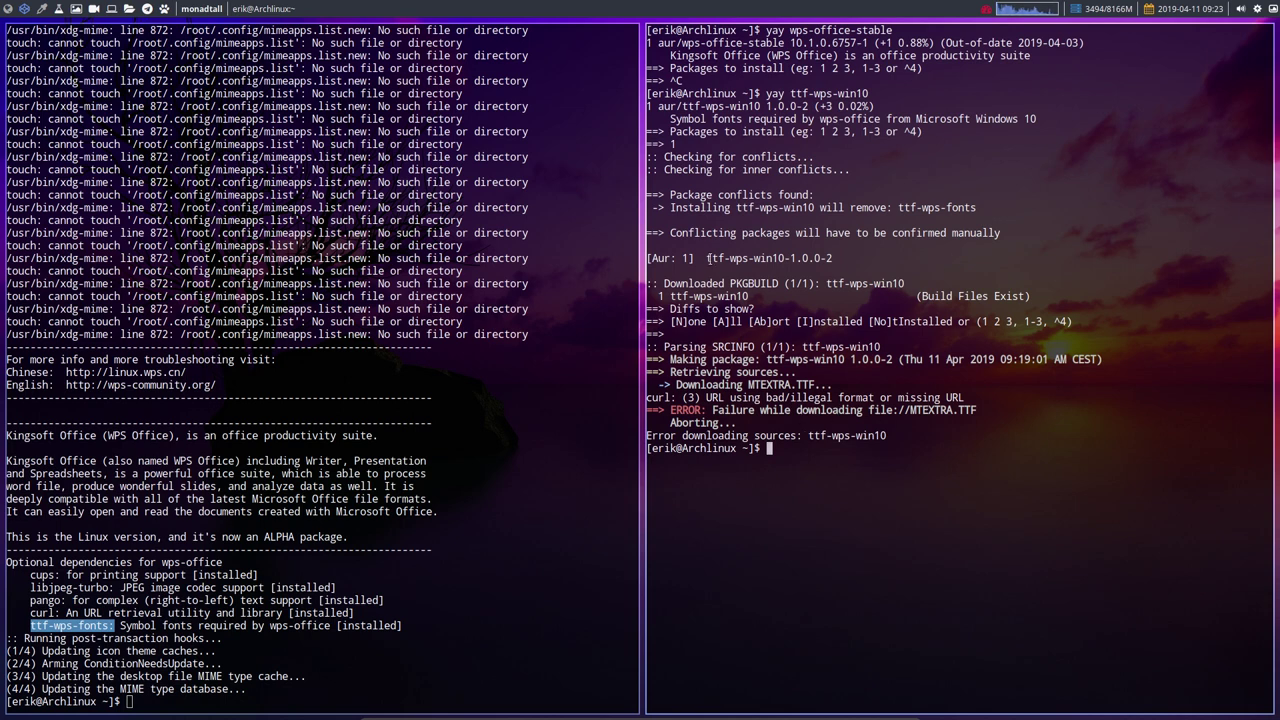
left_click_drag(708, 258, 786, 257)
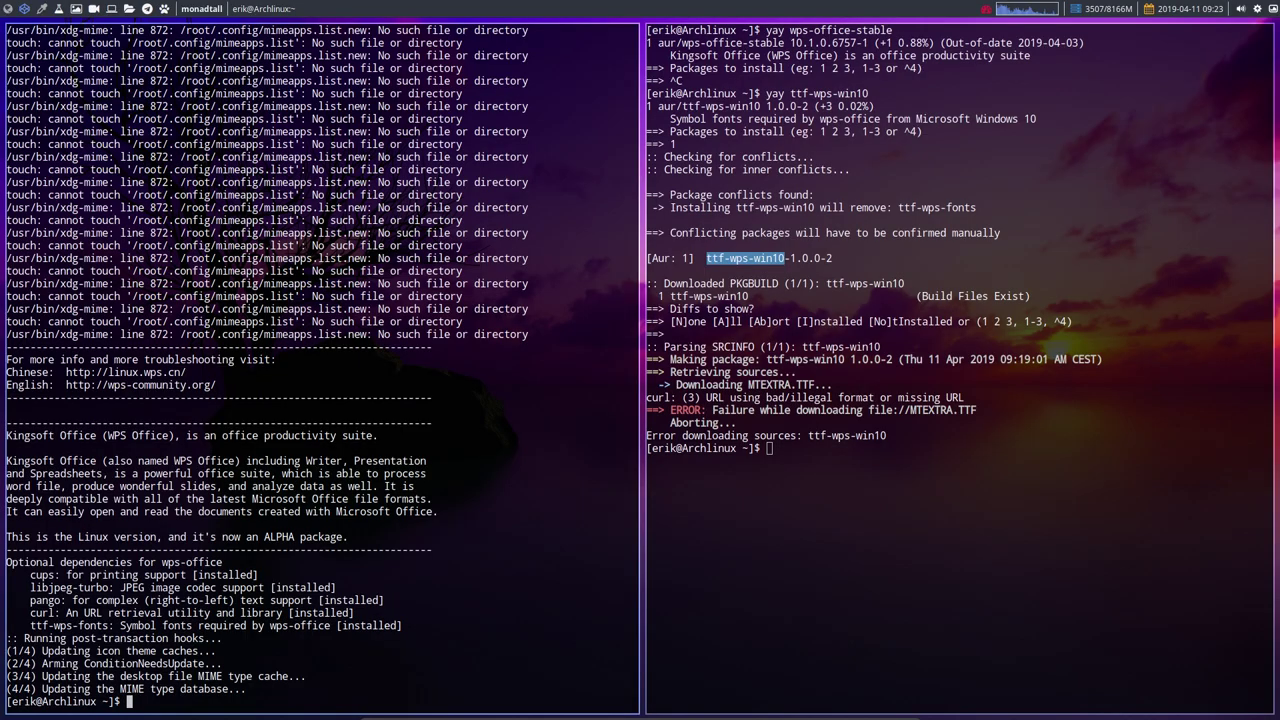
left_click(8, 9)
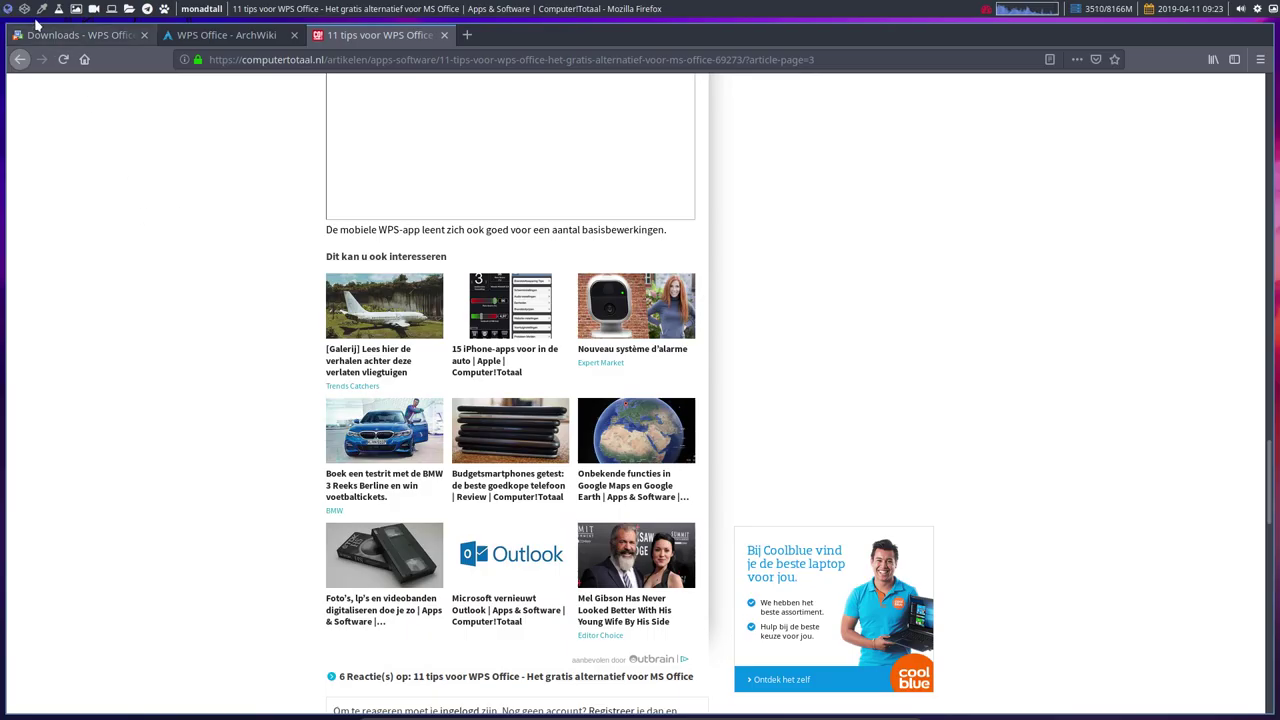
Launch WPS Office by running 'wps' from the launcher and accept its licence agreement
key("ctrl+l")
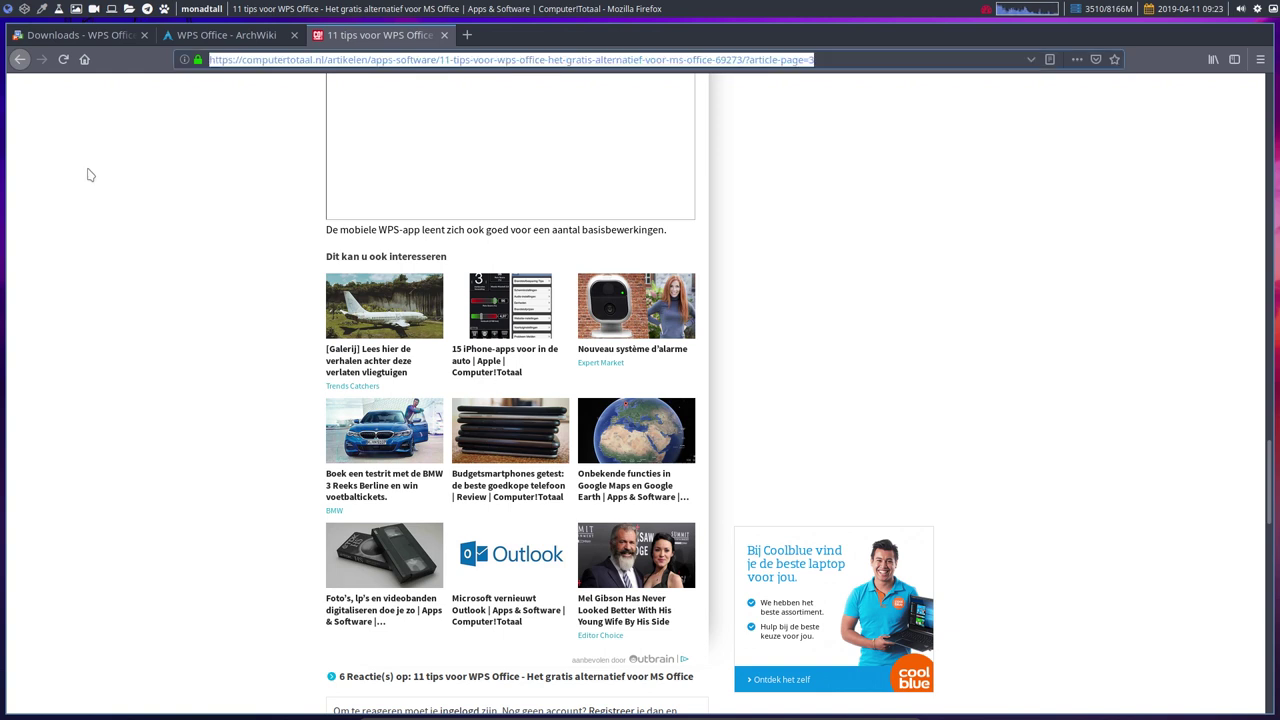
key("super+shift+Return")
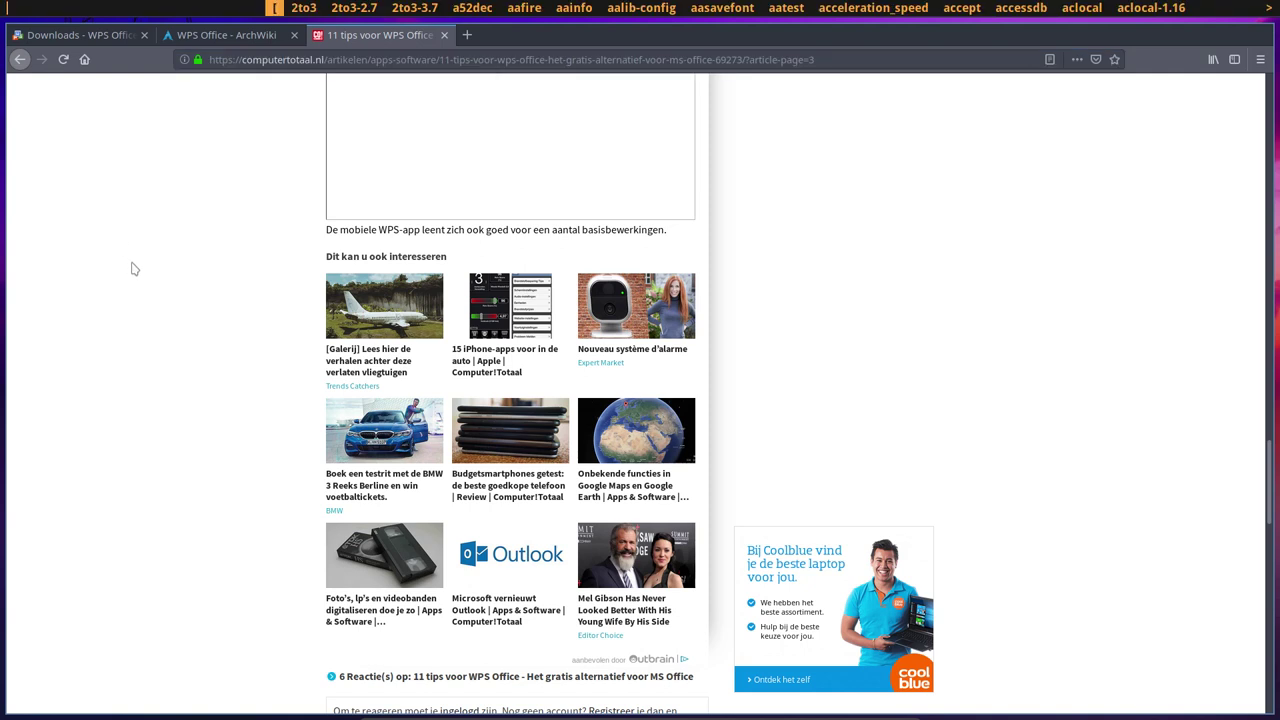
type("wps")
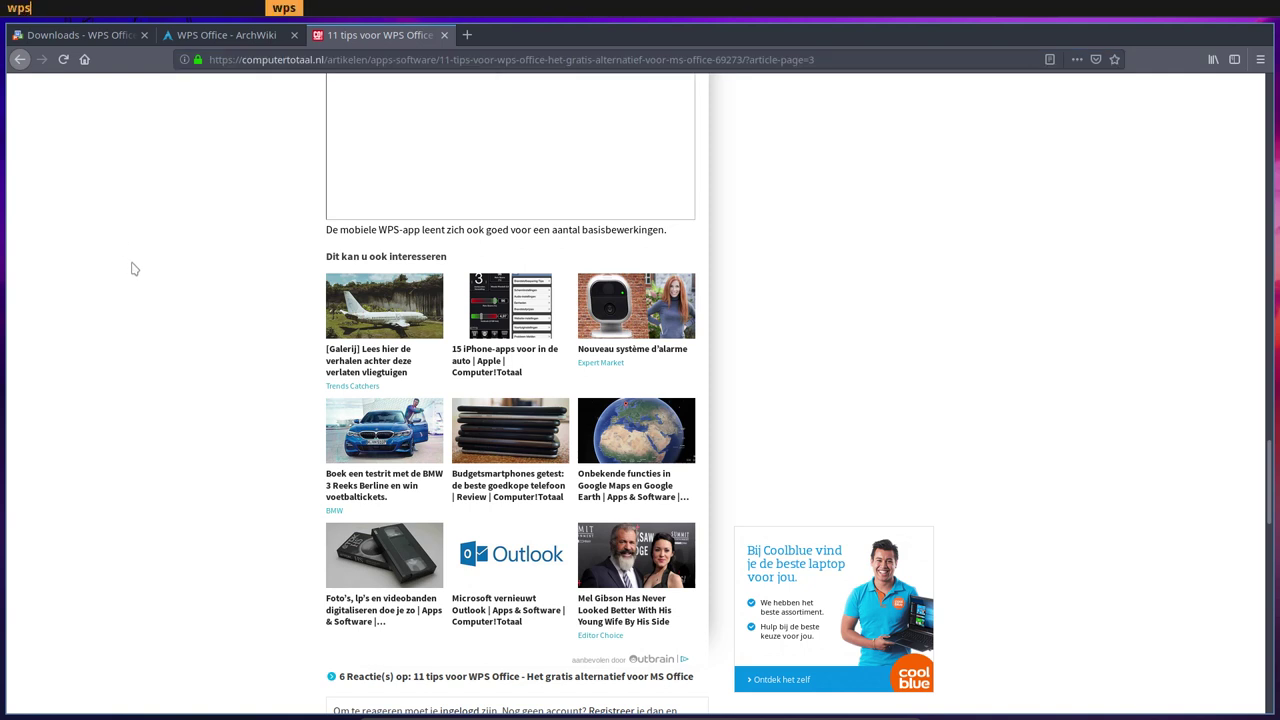
key("Return")
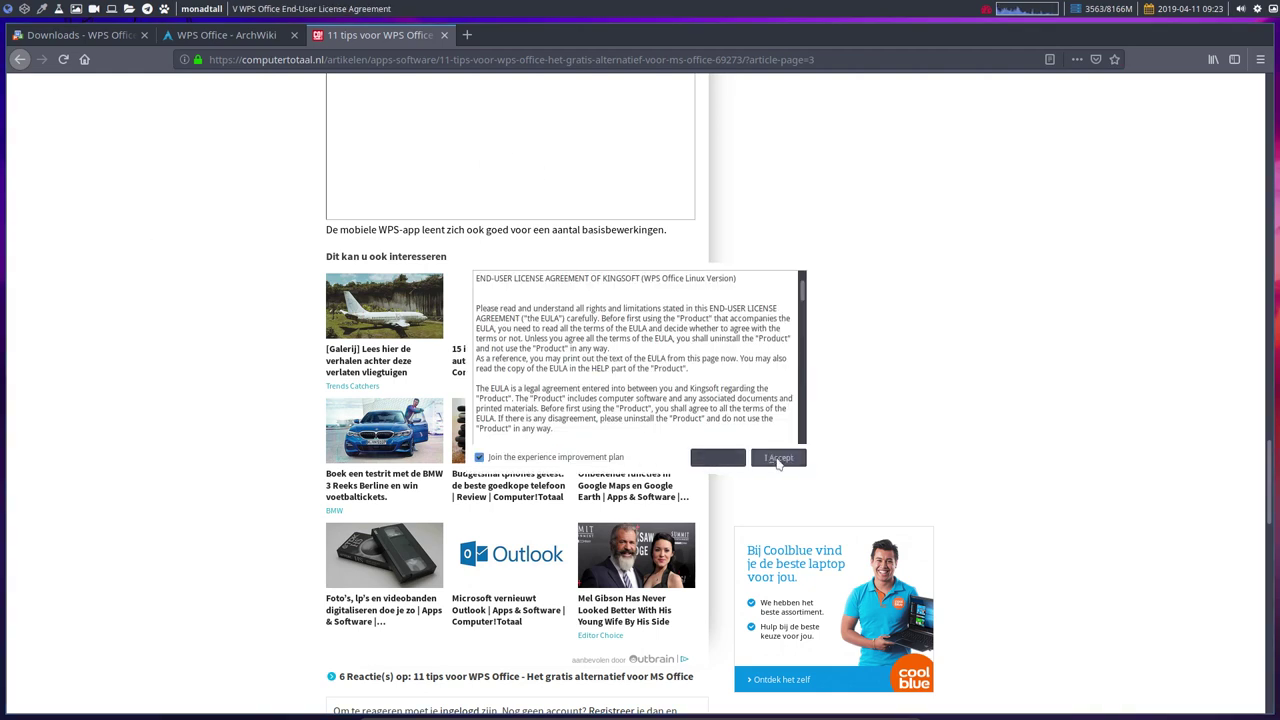
left_click(778, 459)
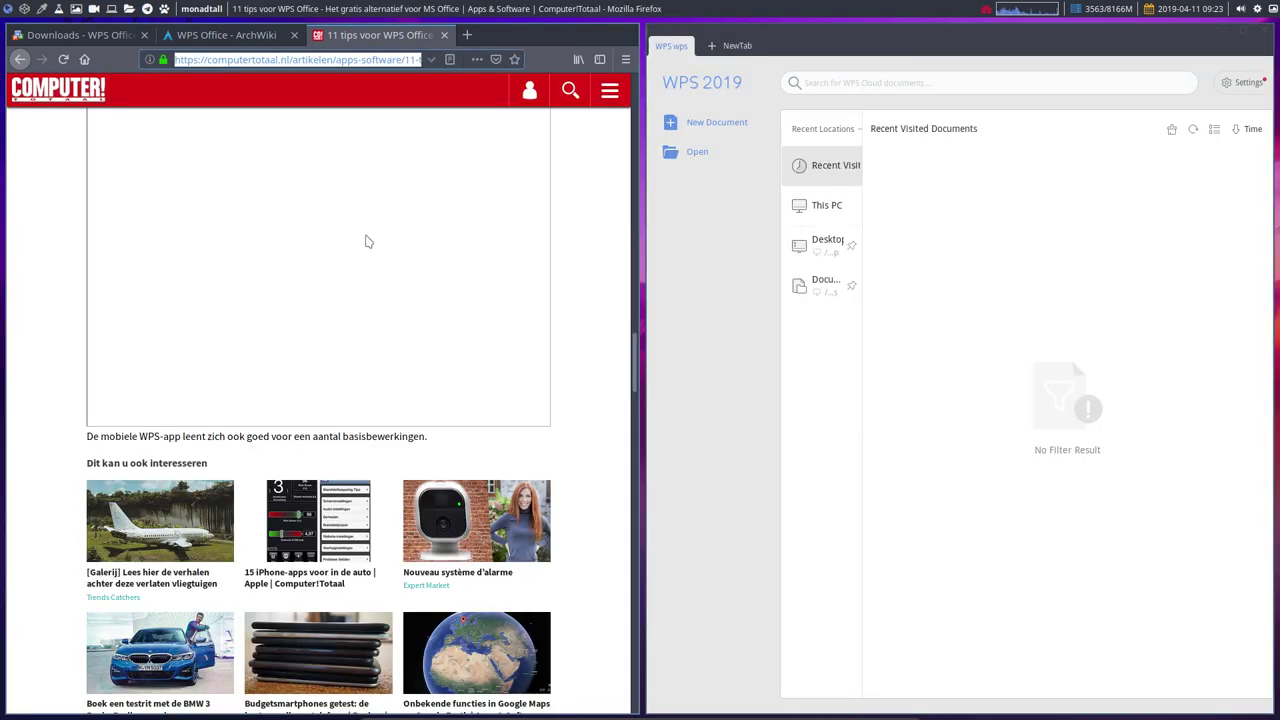
Maximize the WPS window and create a new blank Document1
left_click(366, 243)
key("super+w")
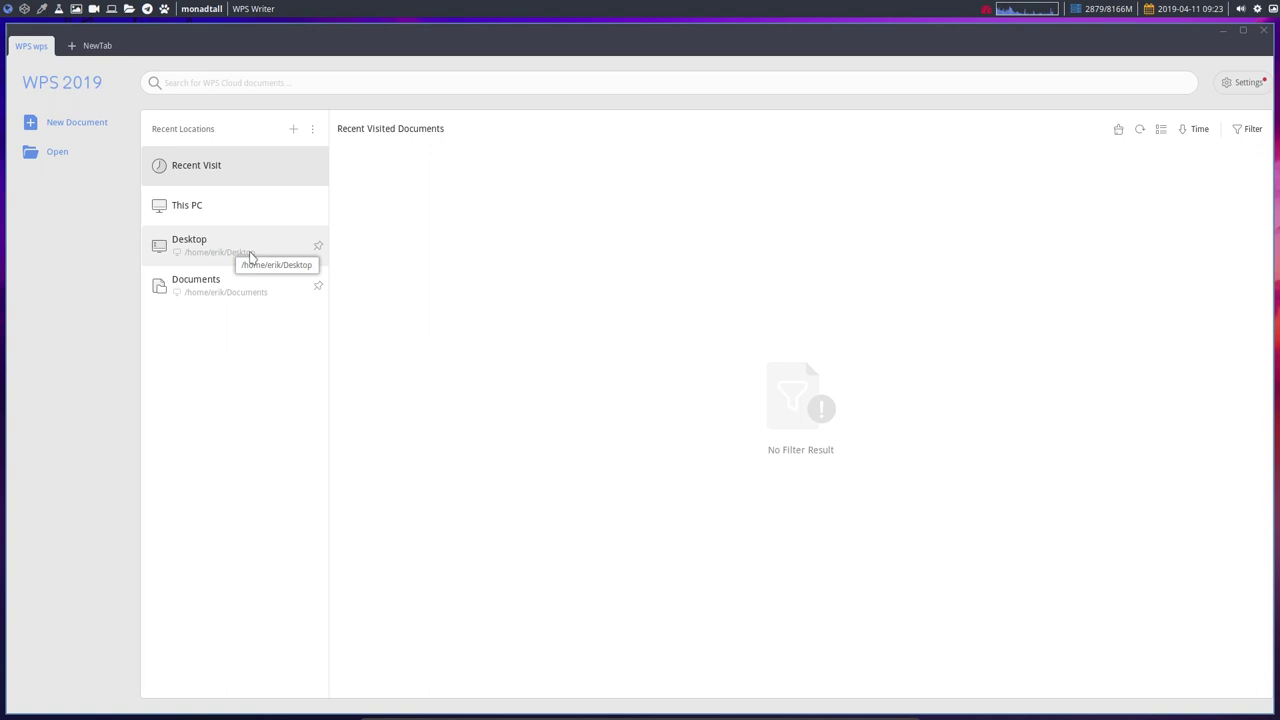
left_click(86, 125)
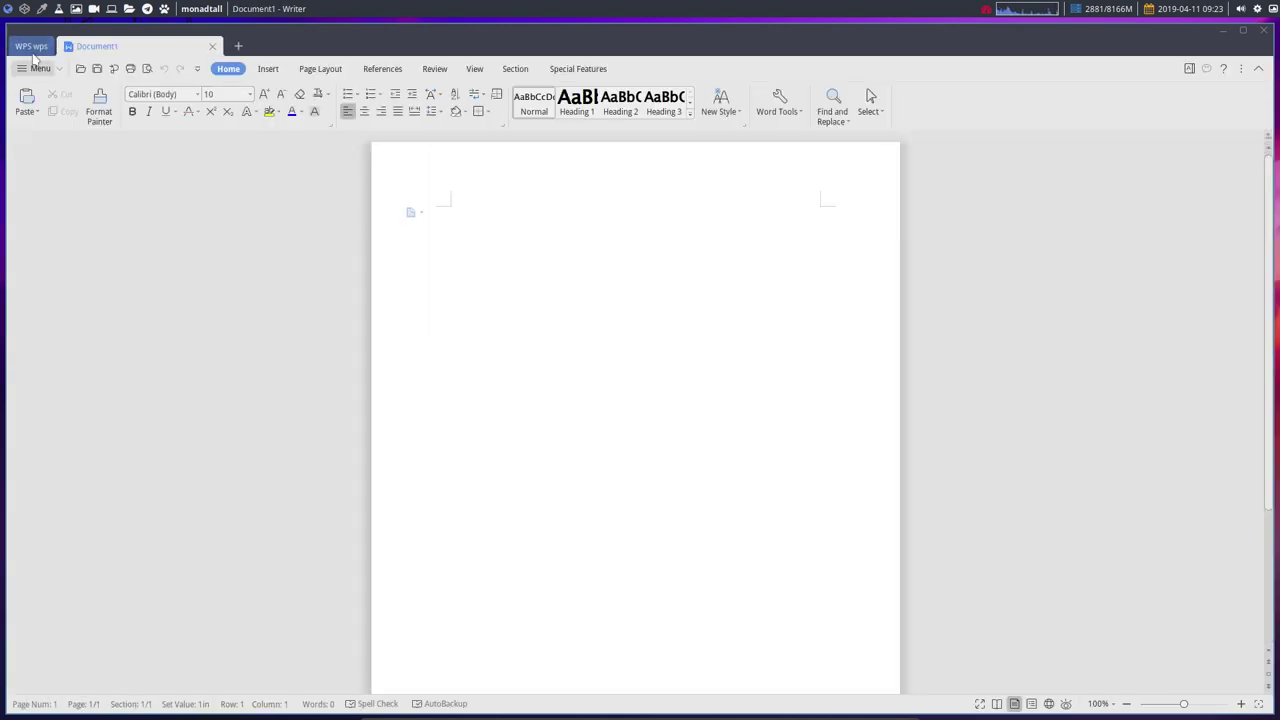
Browse the menu categories and file menu, then switch between the home page and Document1
left_click(58, 69)
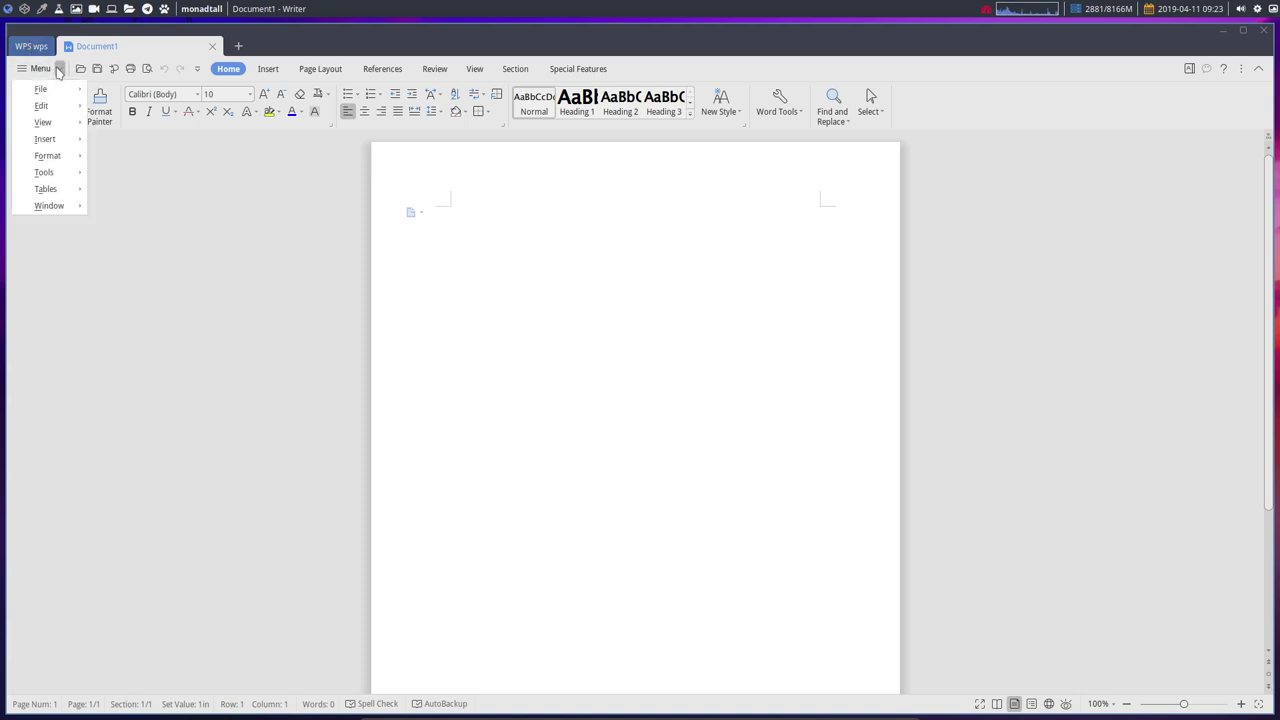
left_click(40, 69)
left_click(40, 69)
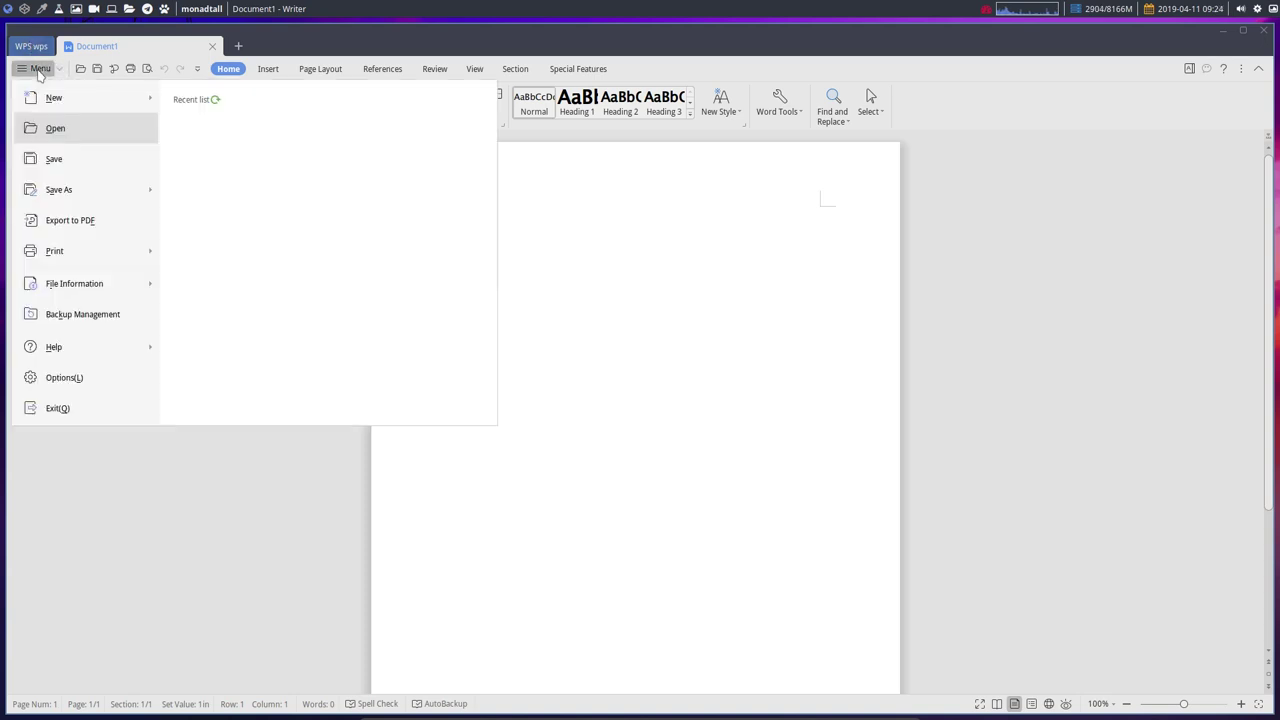
left_click(40, 69)
left_click(31, 46)
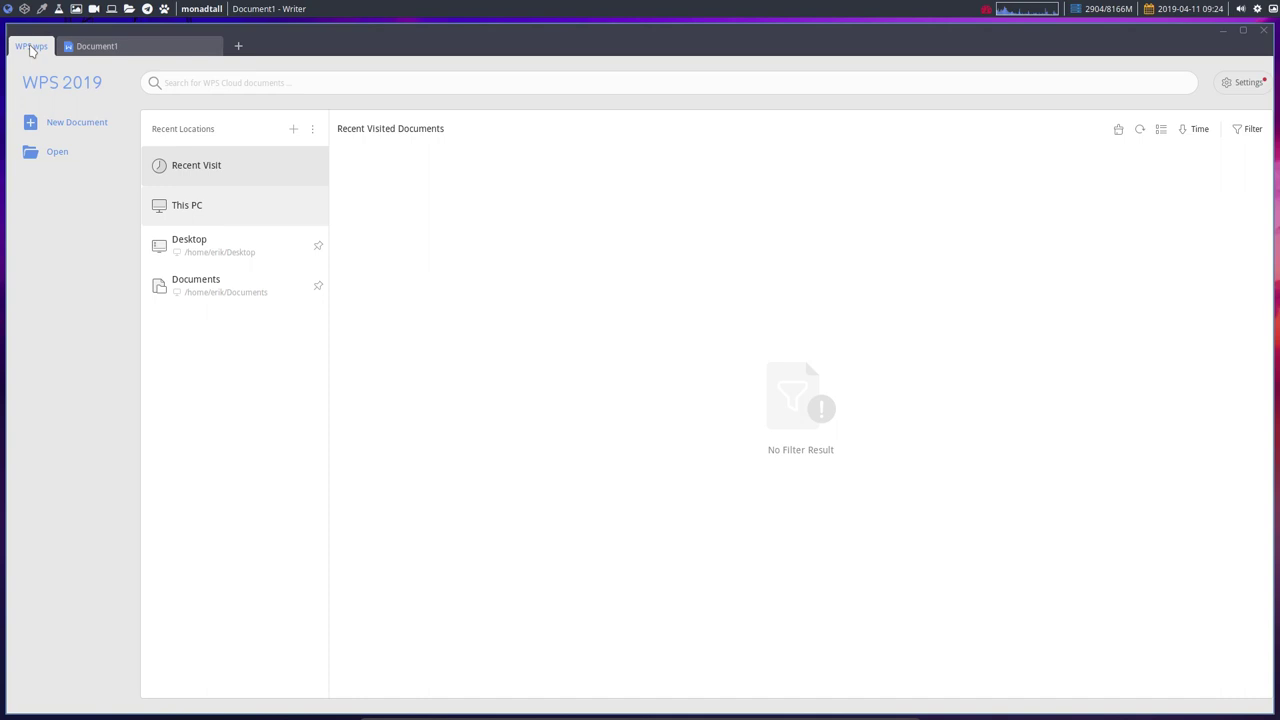
left_click(150, 47)
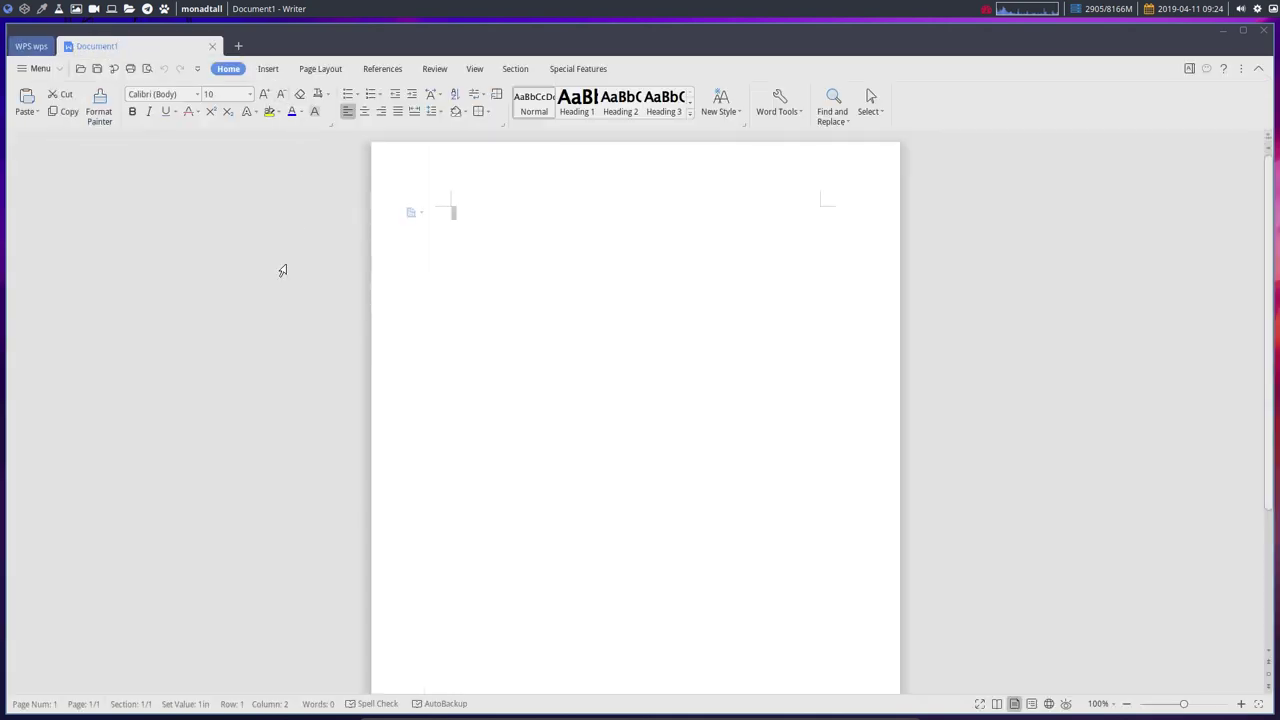
Create Document2 and type 'Qsdfojoi jesdijf oqsdji omiqdsjf o' and 'azz' on separate lines
left_click(237, 46)
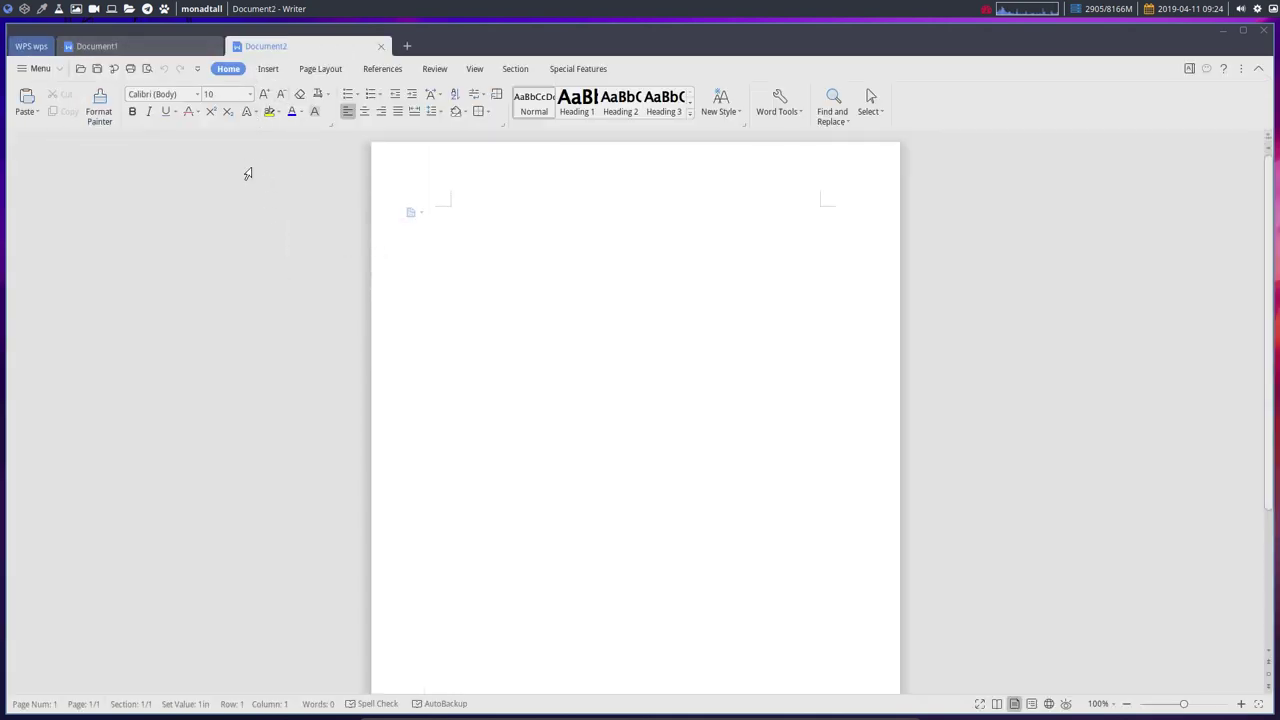
type("Qsdfojoi jesdijf oqsdji omiqdsjf o")
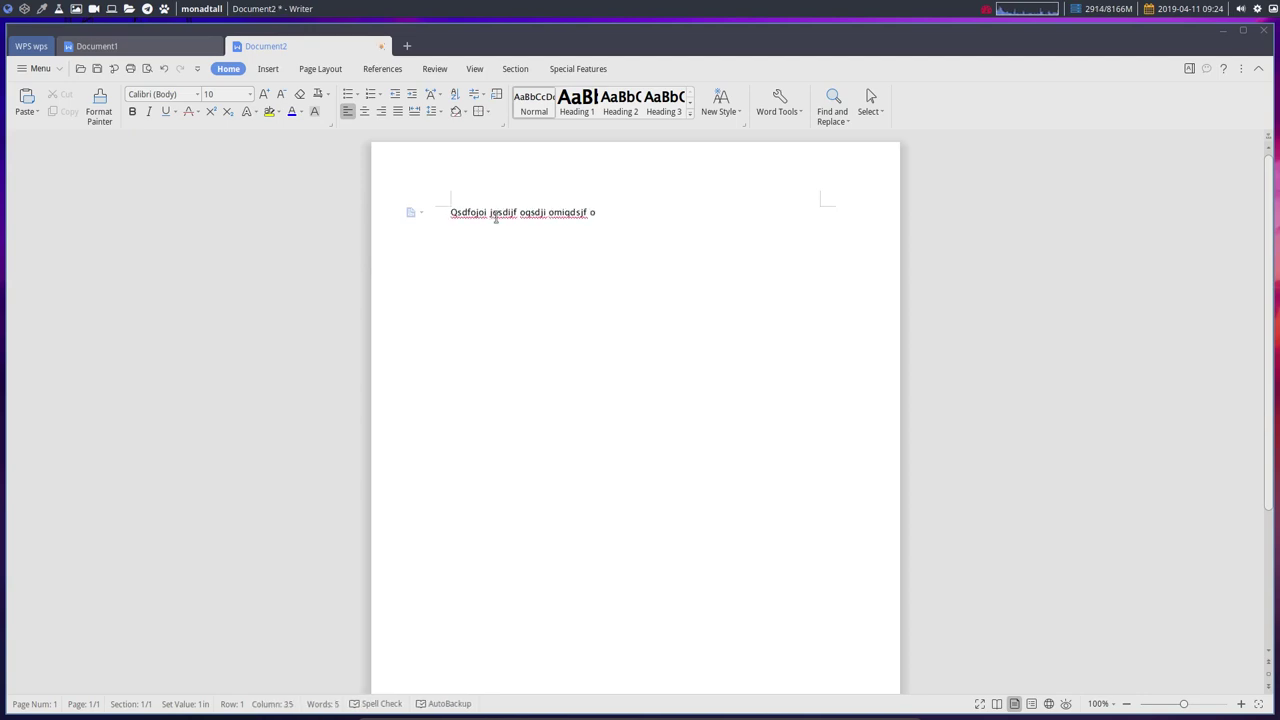
key("Return")
key("Return")
type("azzert")
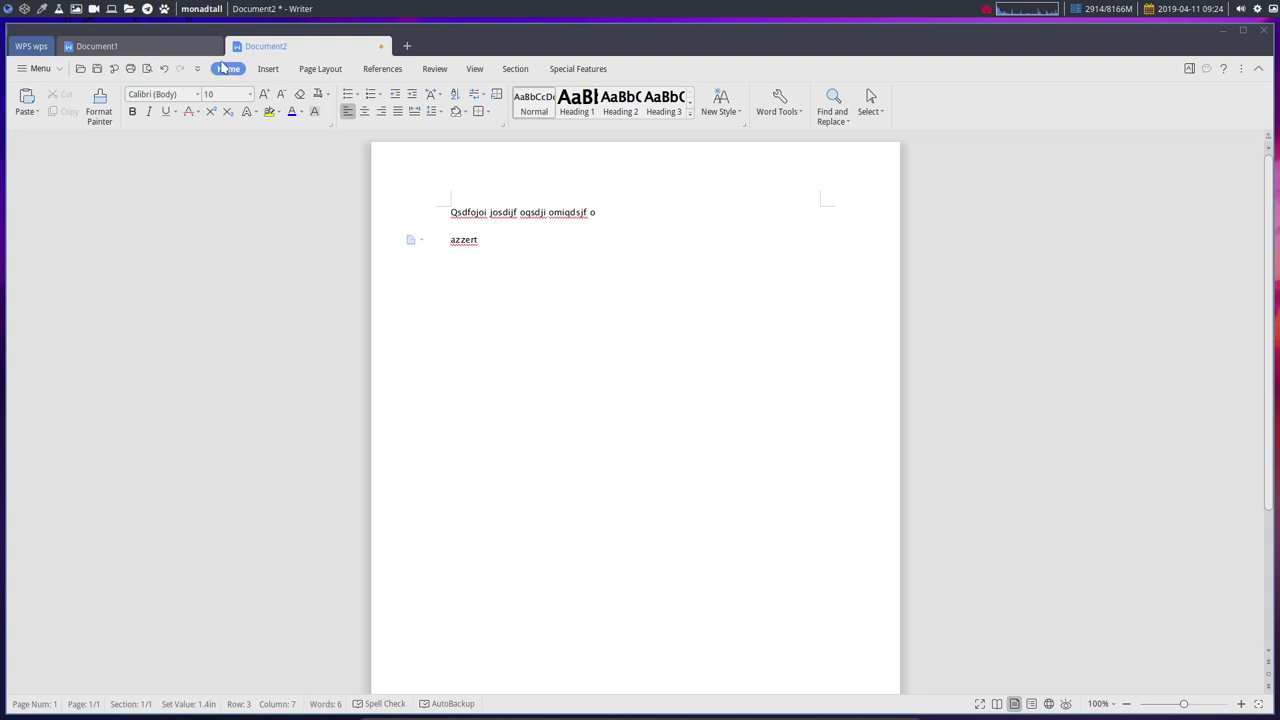
Close Document2 without saving, cancelling the Save As dialog, and return to the start page
left_click(381, 46)
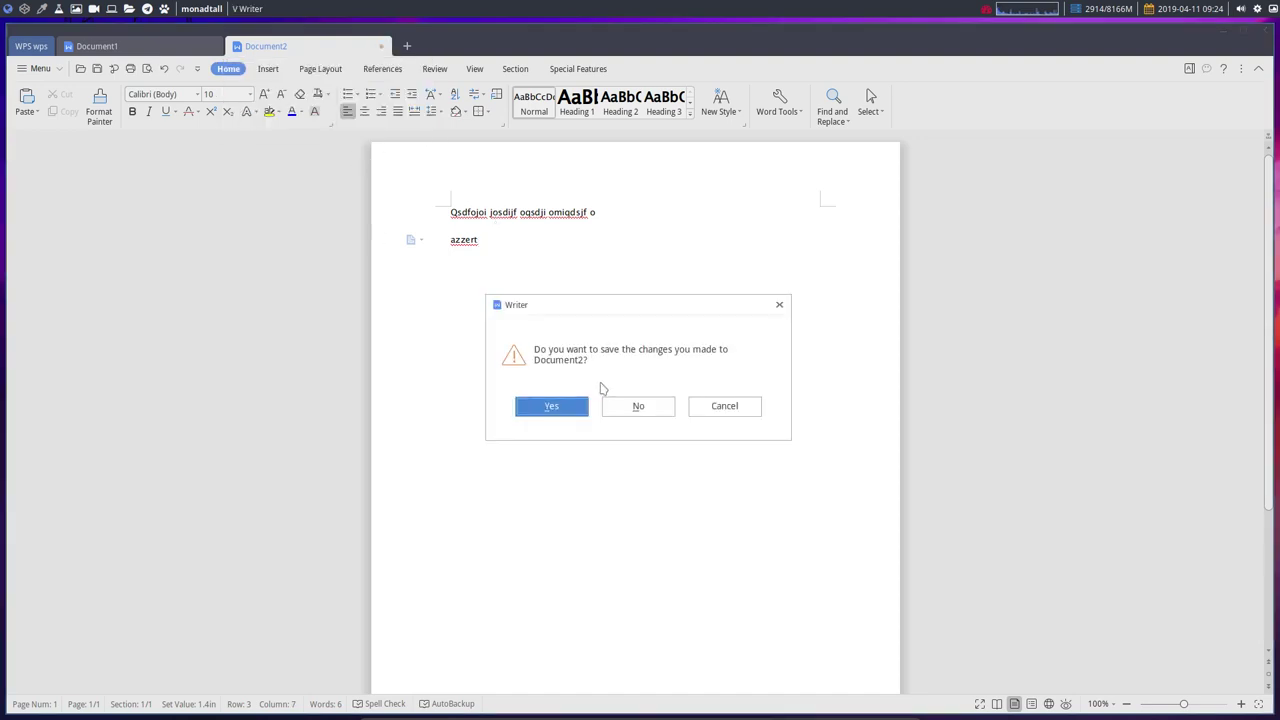
left_click(560, 406)
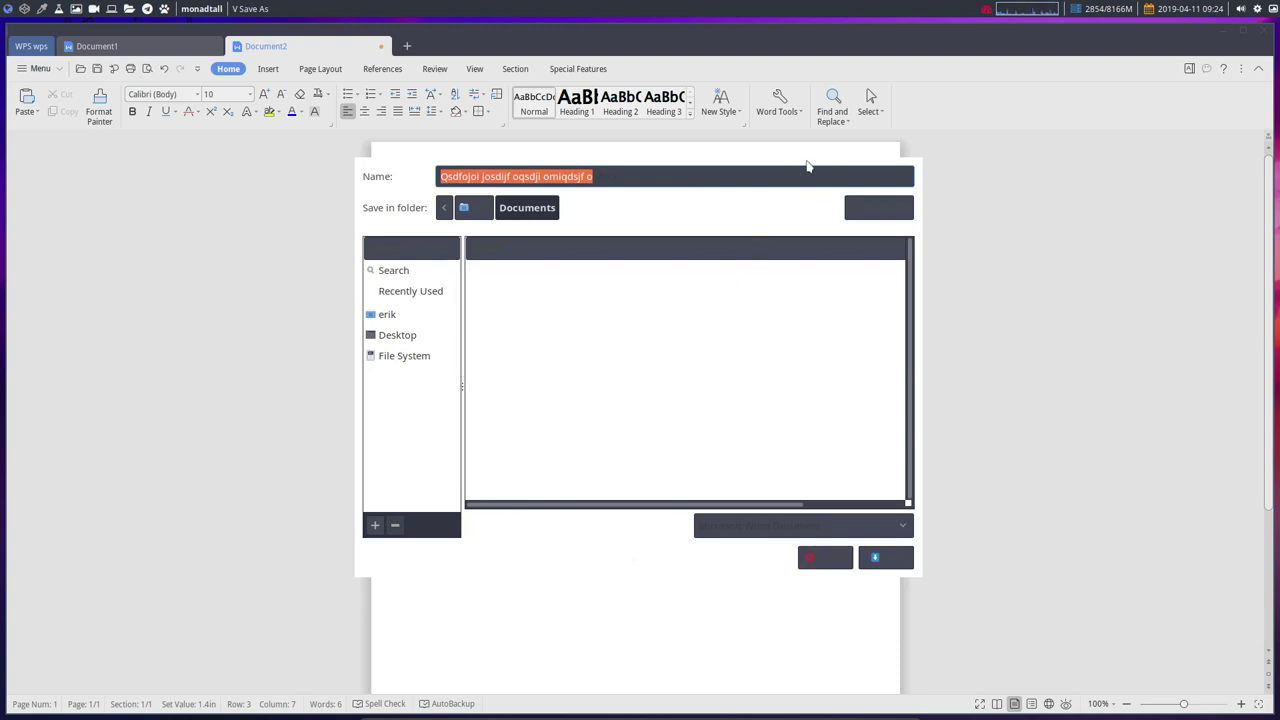
left_click(833, 562)
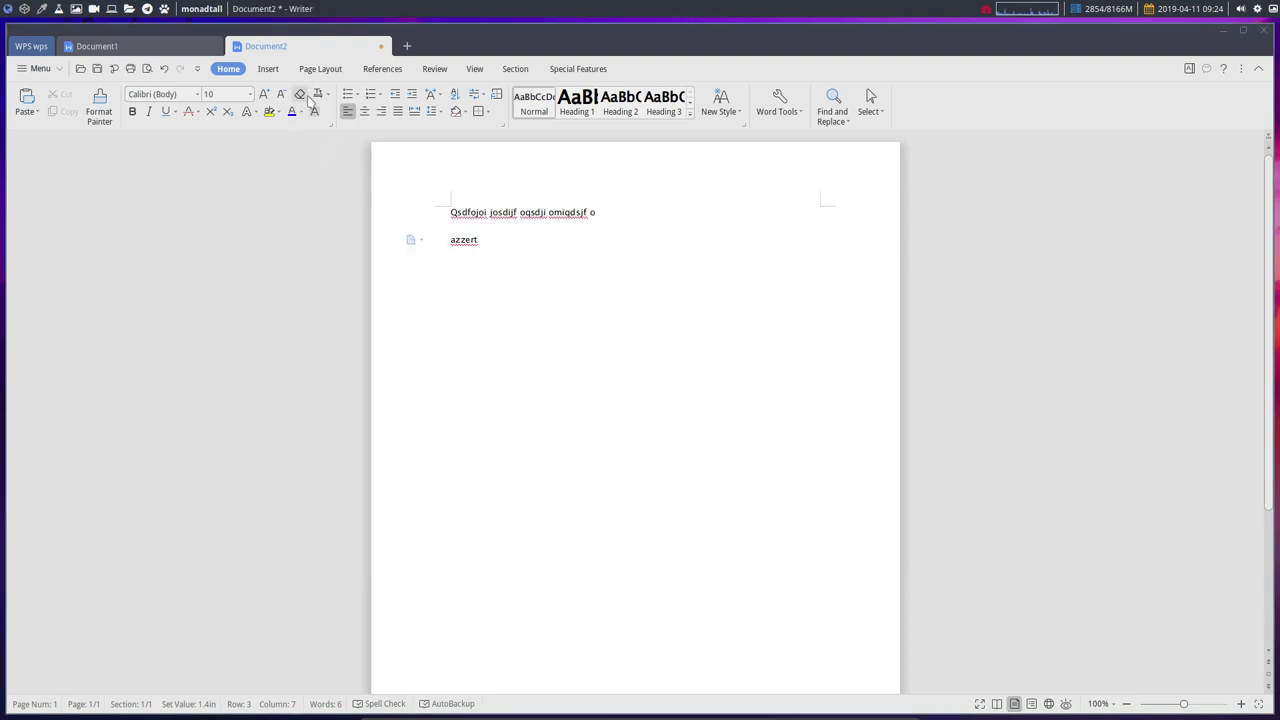
left_click(380, 46)
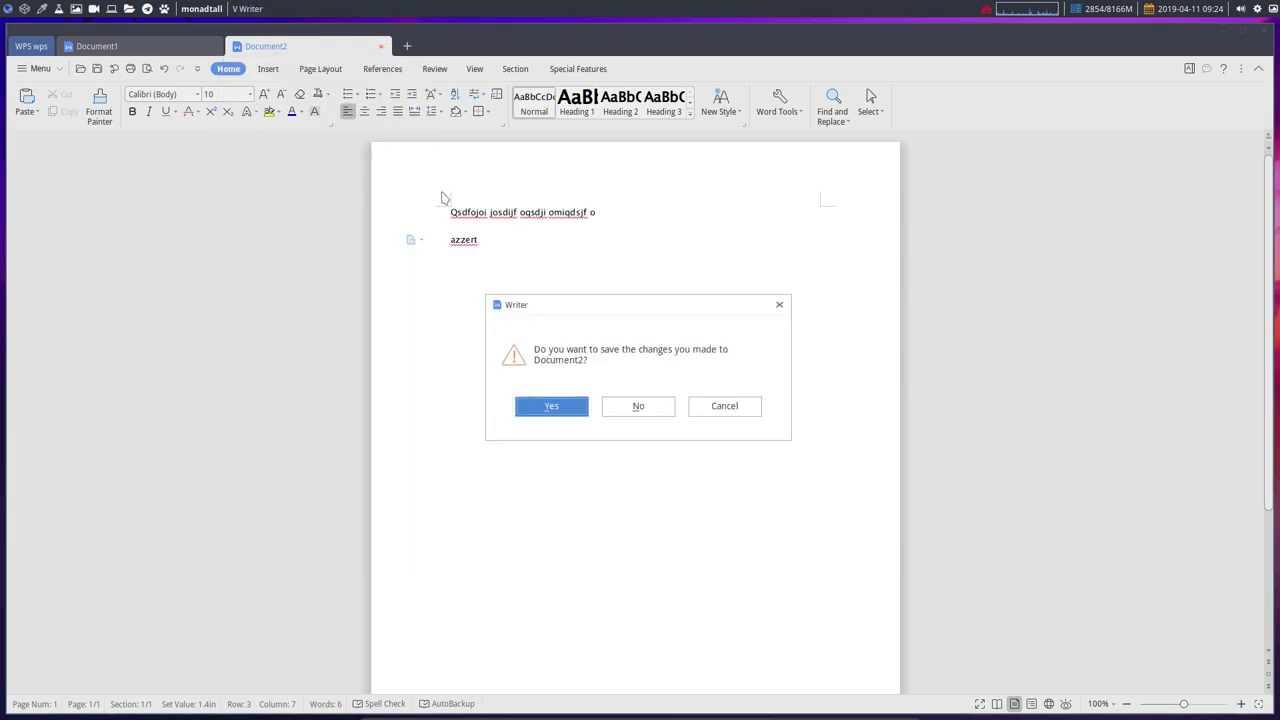
left_click(636, 410)
left_click(31, 48)
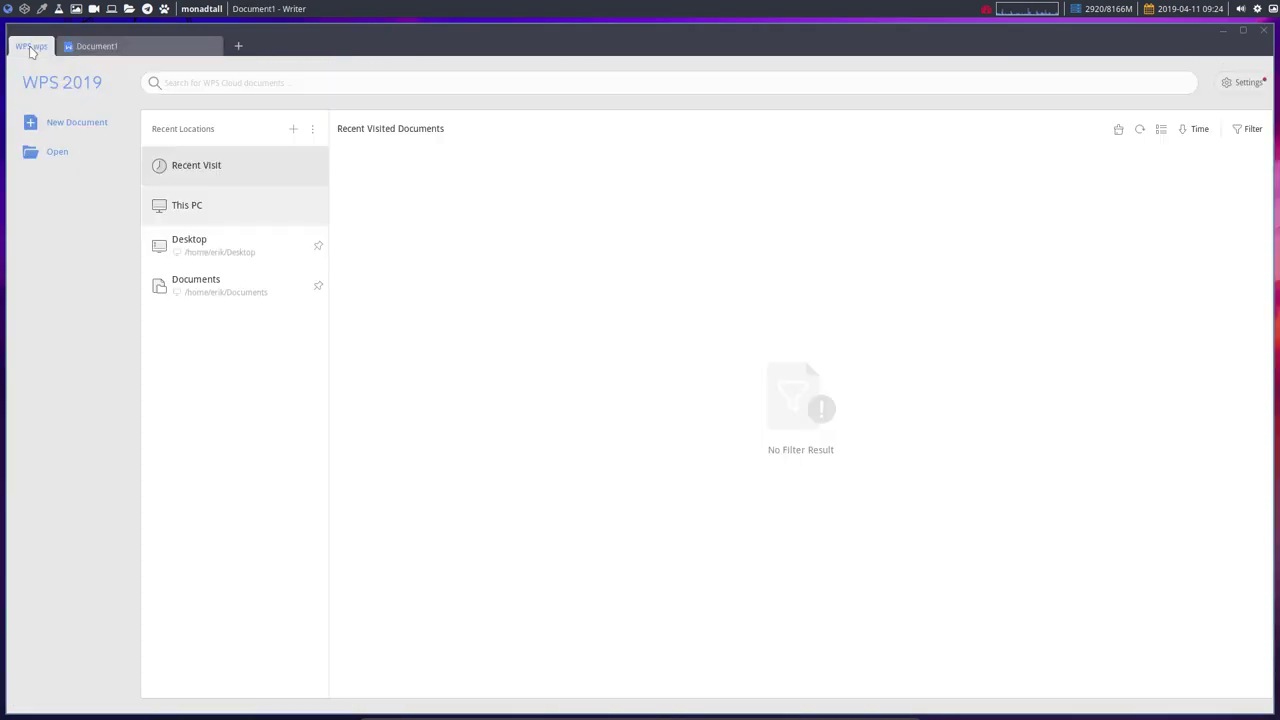
In Document1, browse the ribbon tabs from Insert through Special Features, ending back on Home
left_click(86, 48)
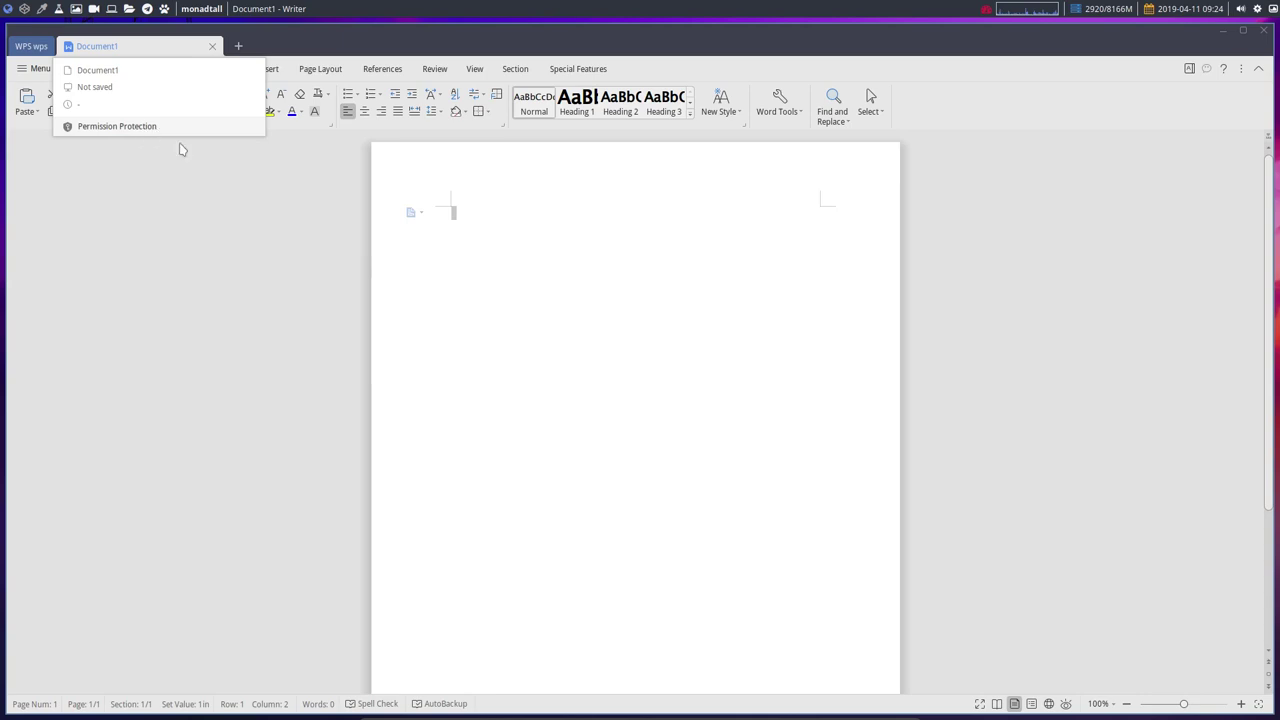
left_click(320, 68)
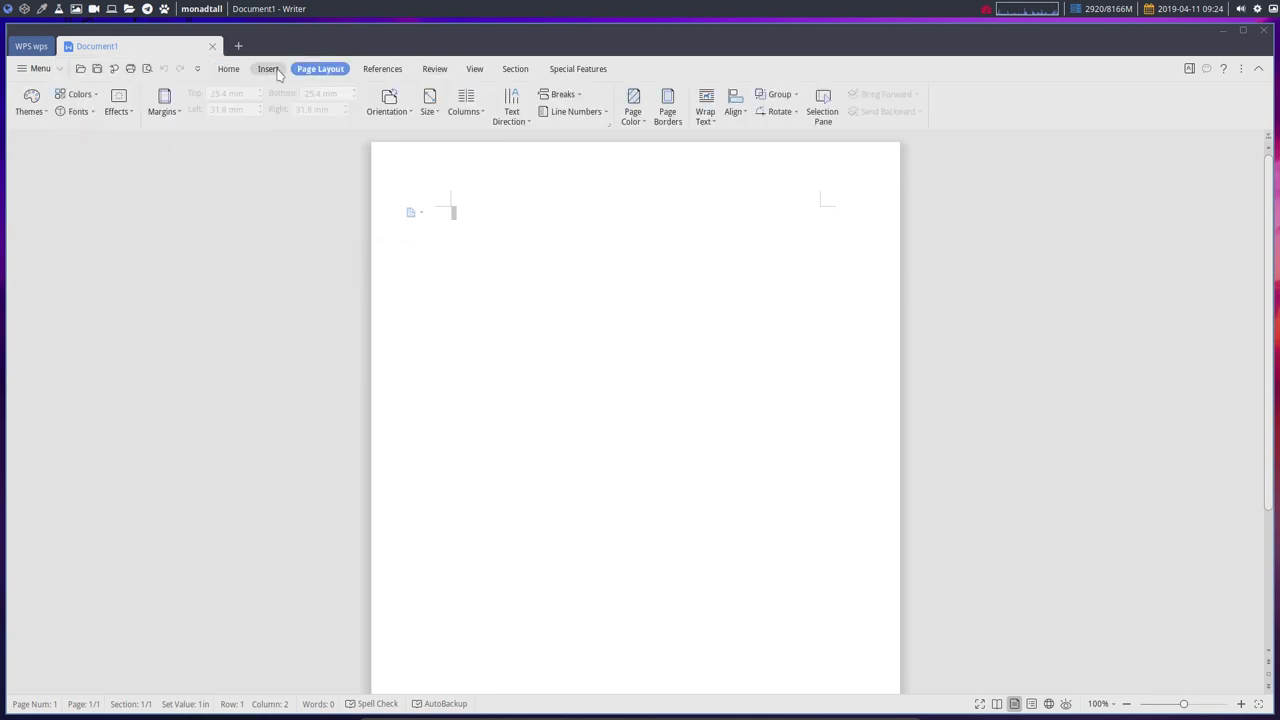
left_click(276, 72)
left_click(318, 70)
left_click(382, 70)
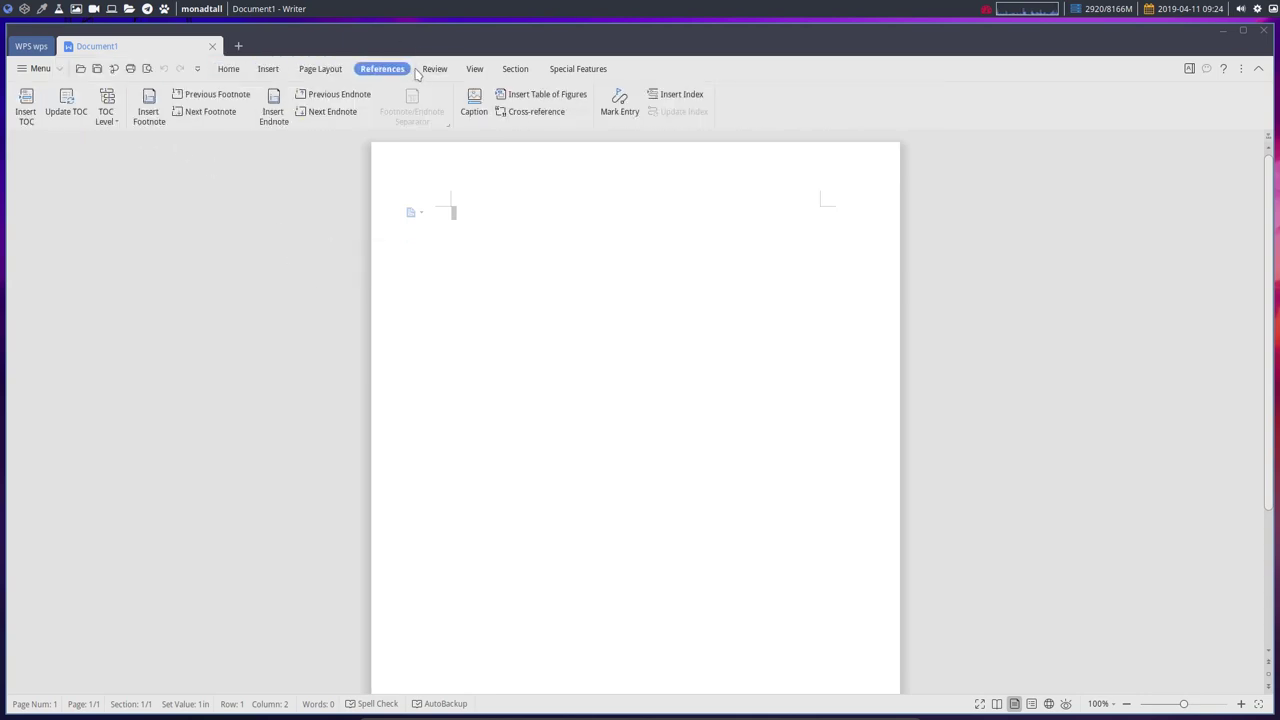
left_click(432, 72)
left_click(476, 72)
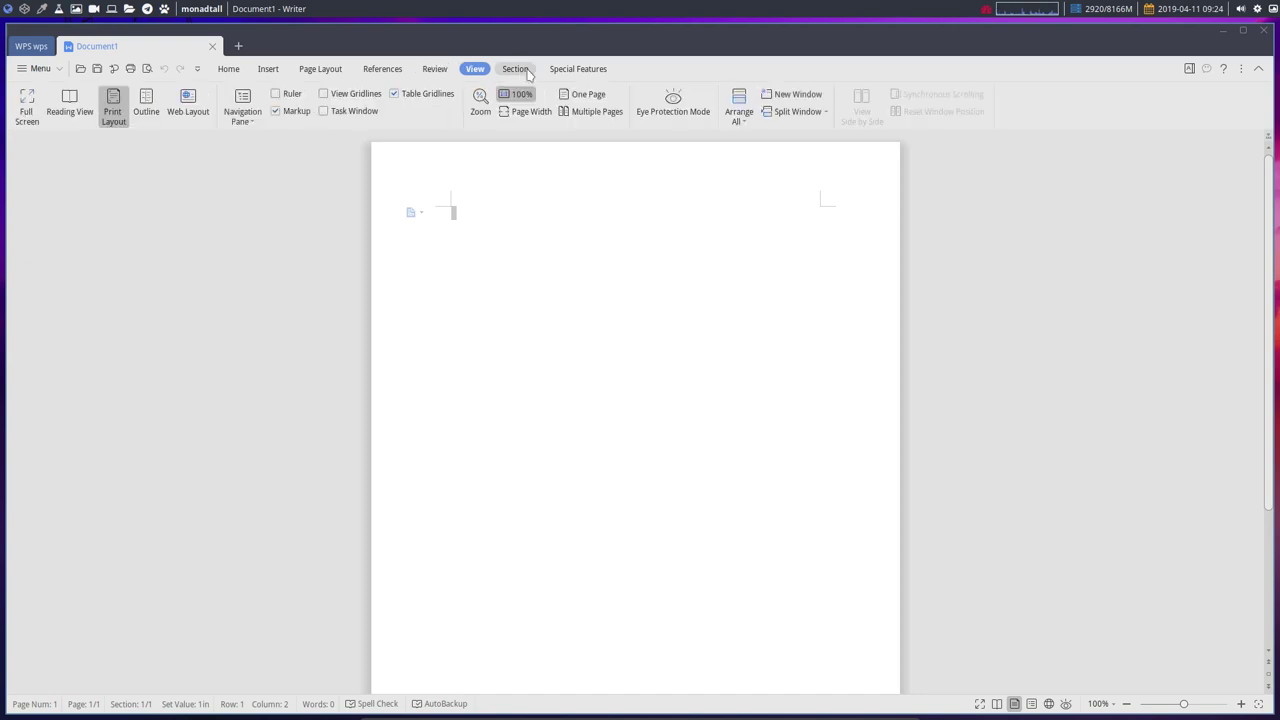
left_click(515, 70)
left_click(577, 69)
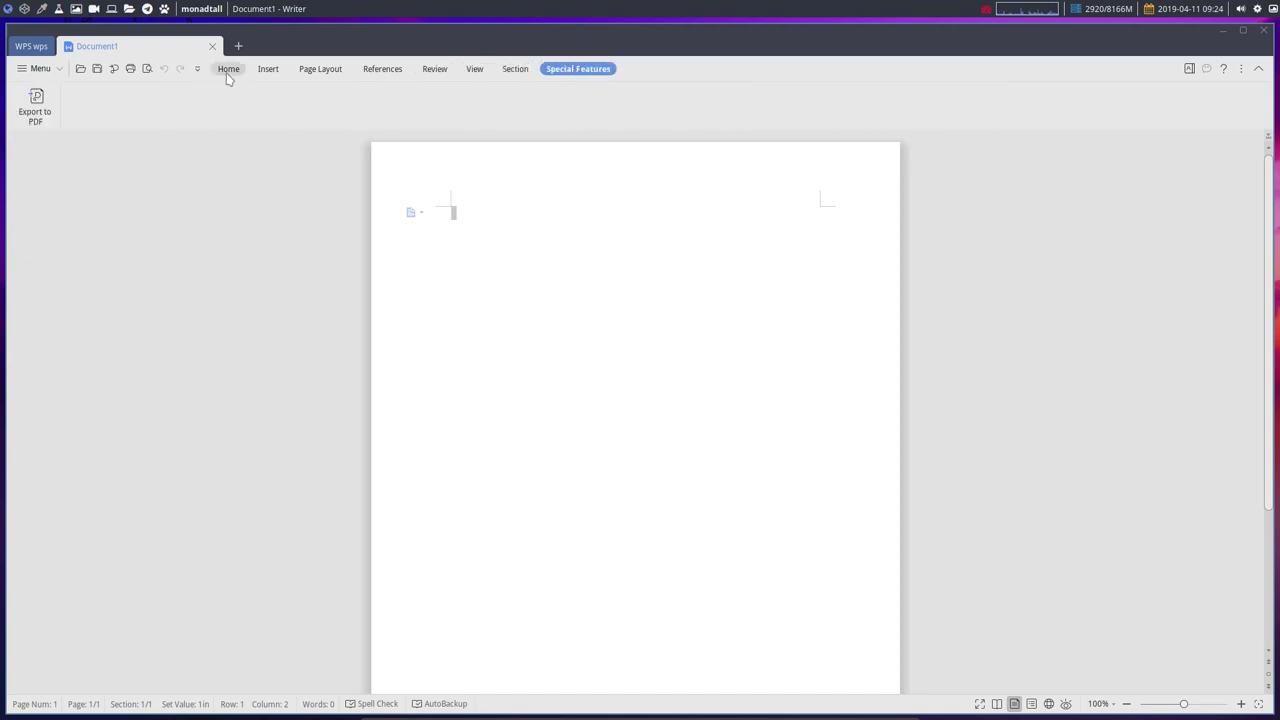
left_click(228, 70)
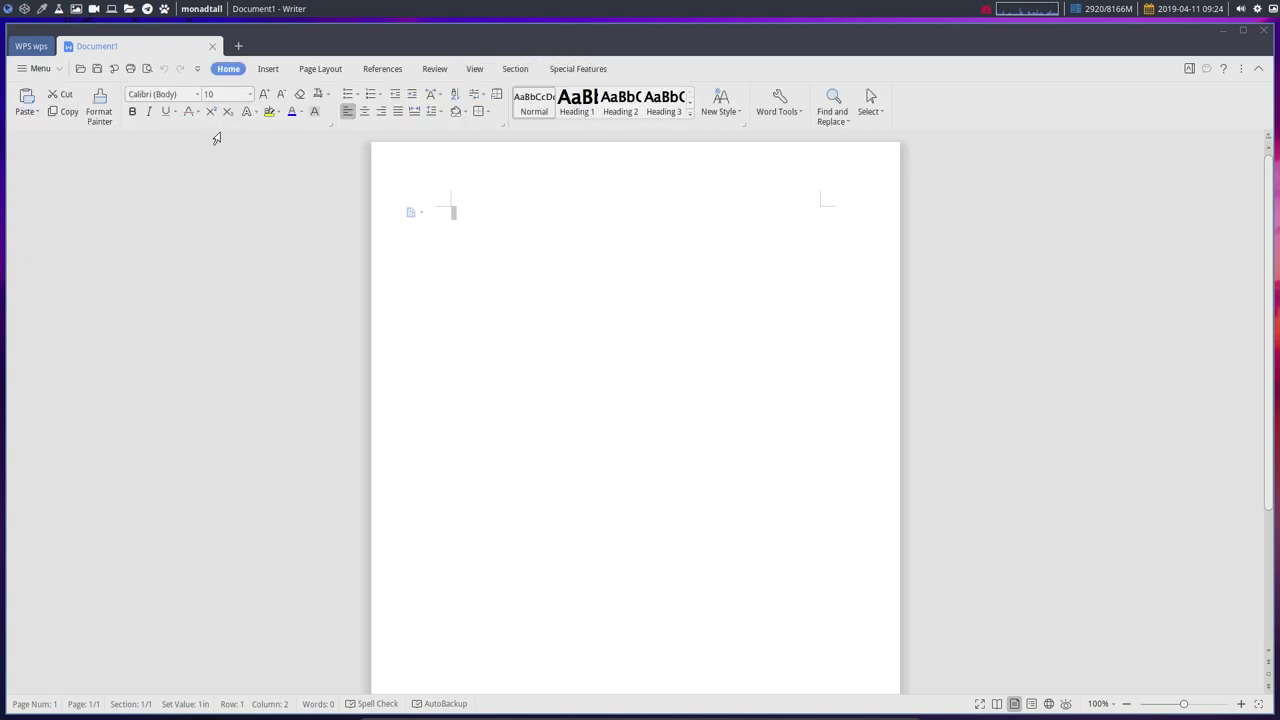
Look through the main application menu, then return to the start page and close Document1
left_click(60, 69)
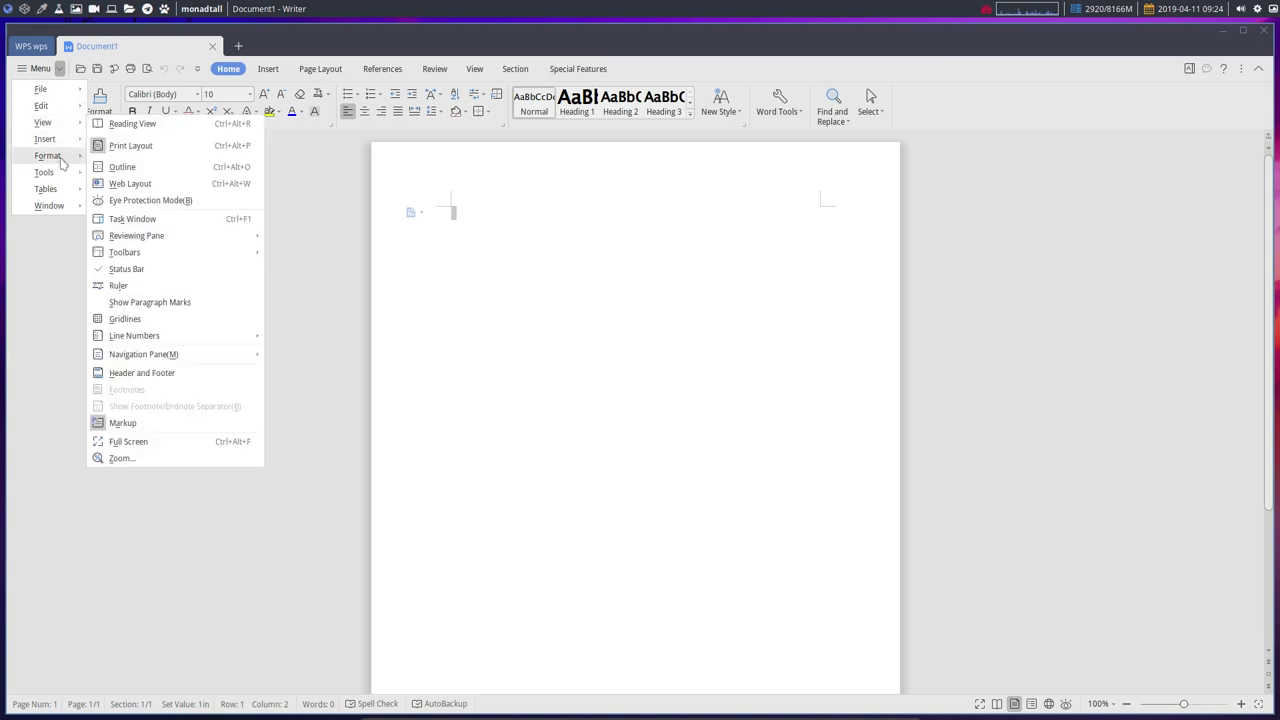
mouse_move(67, 214)
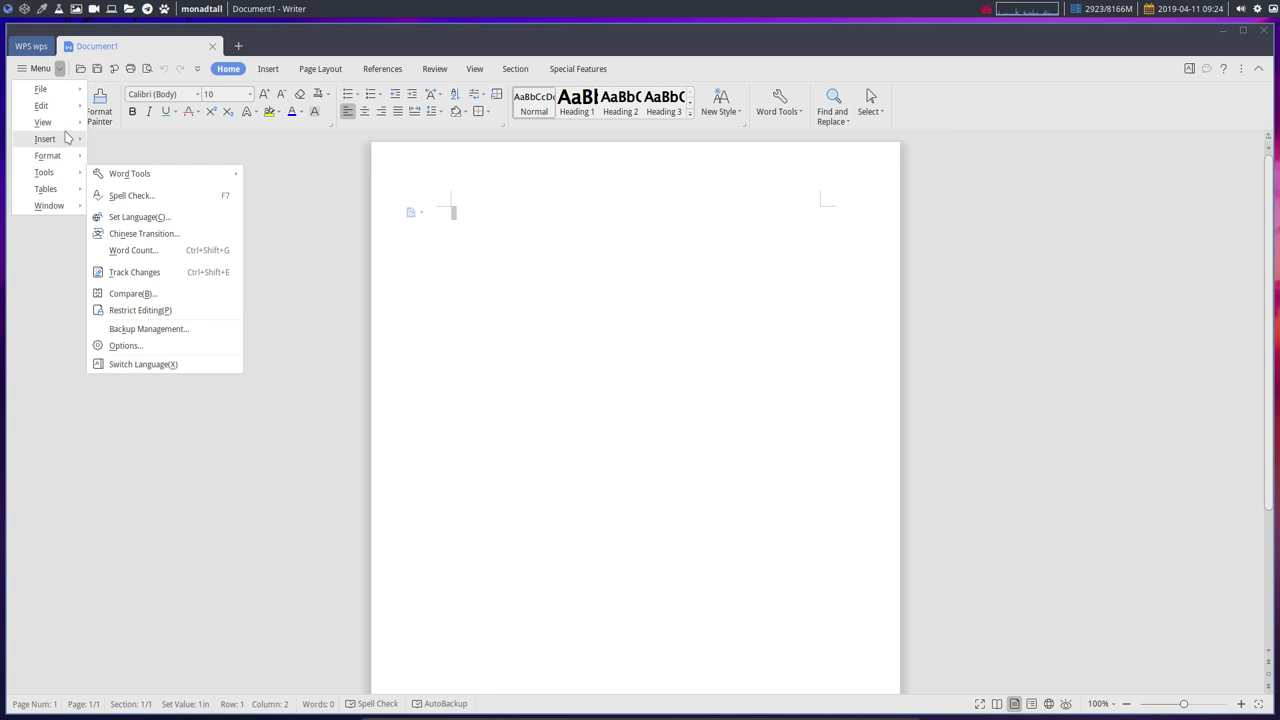
mouse_move(69, 97)
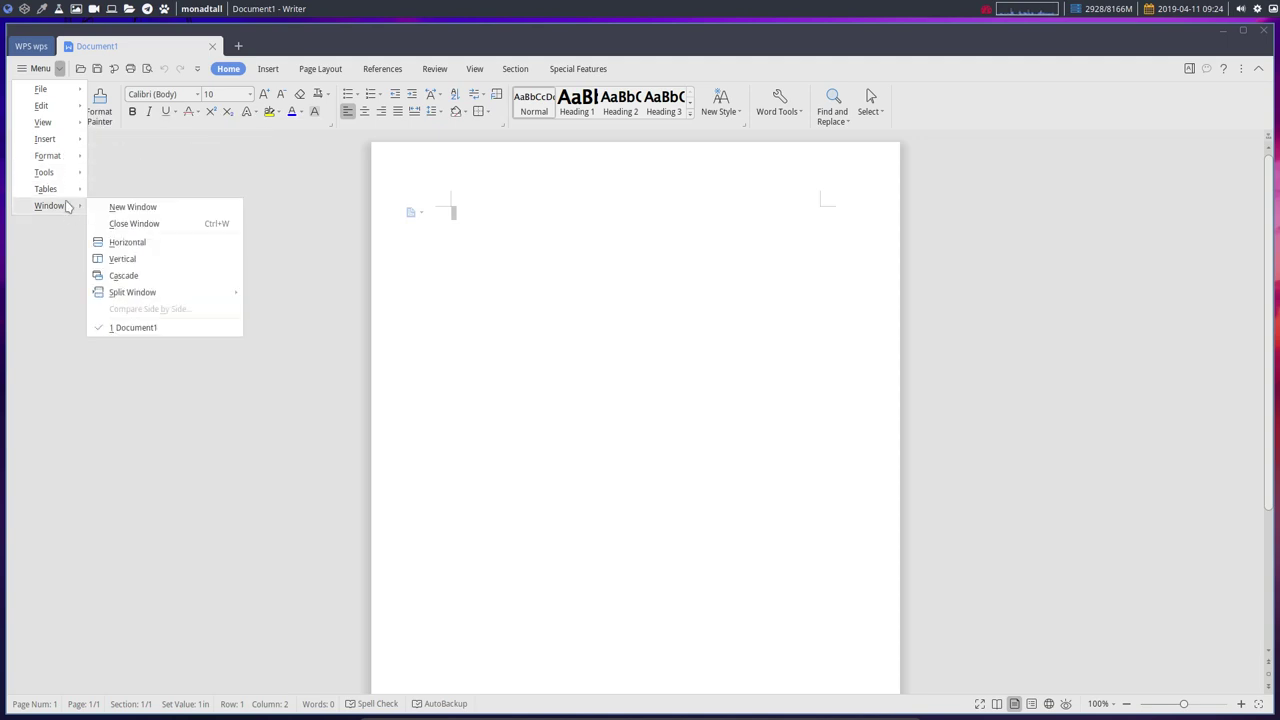
left_click(32, 47)
left_click(33, 48)
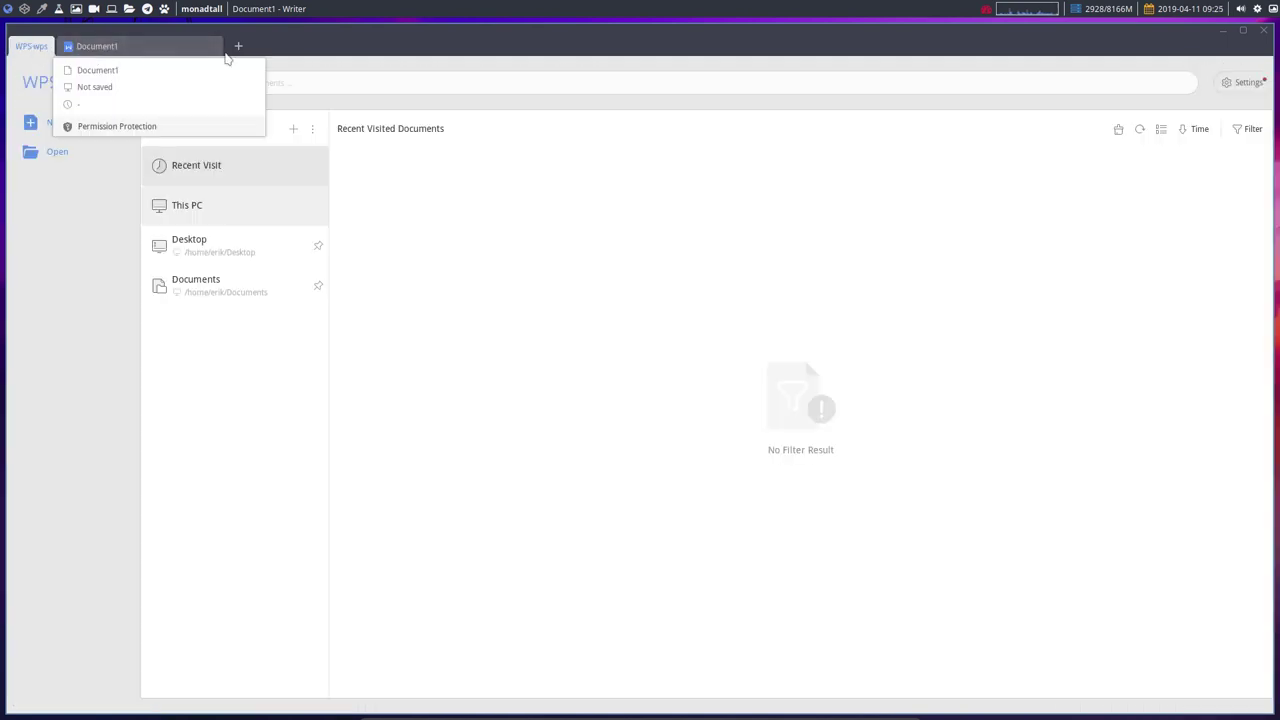
mouse_move(180, 54)
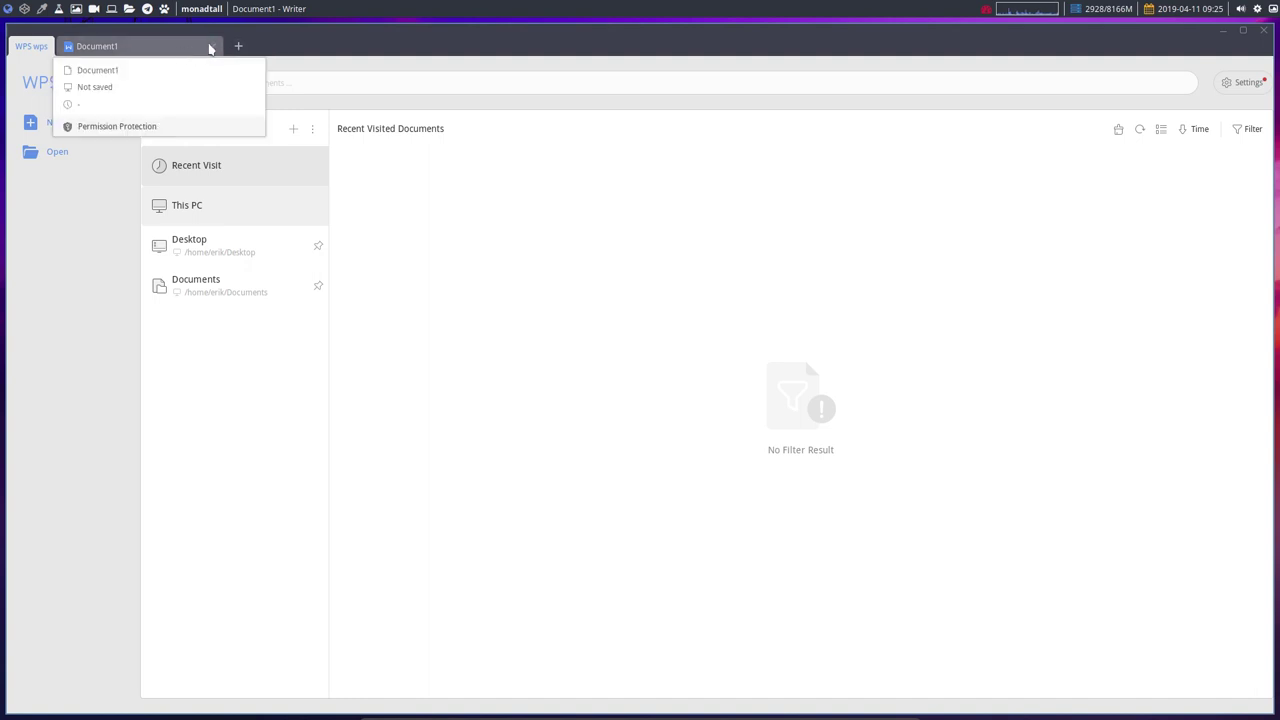
left_click(211, 46)
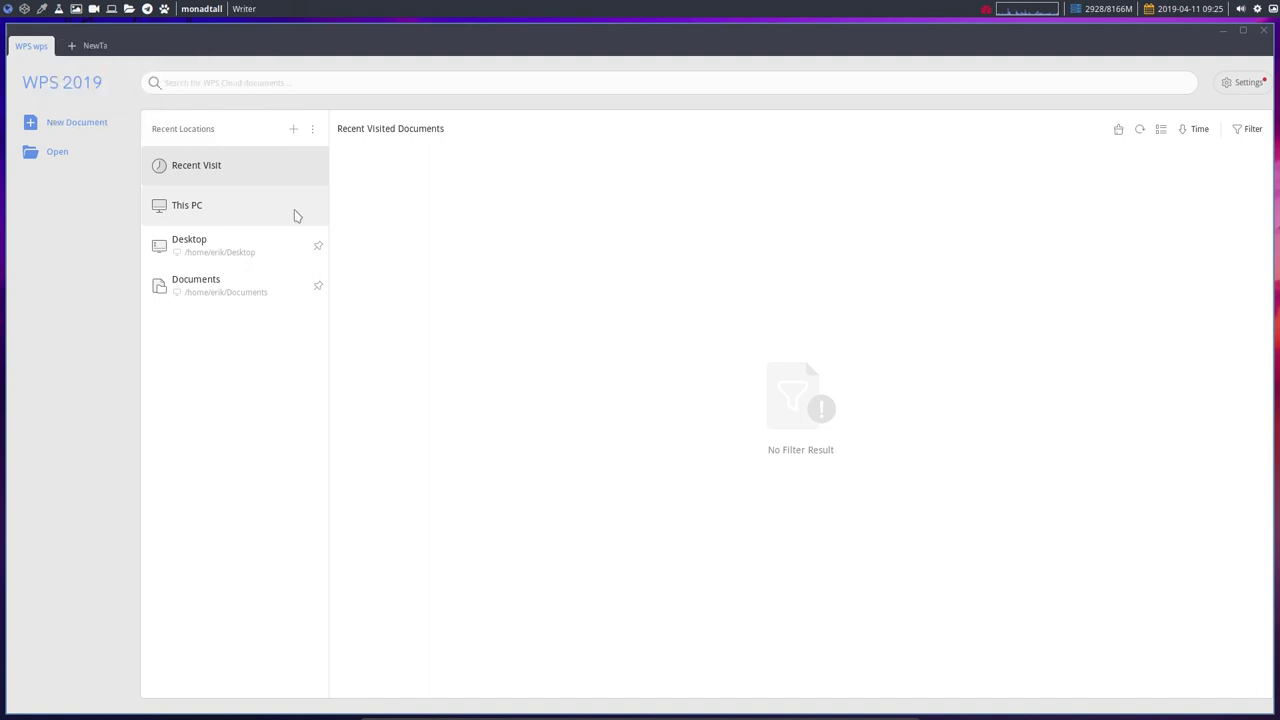
left_click(1265, 32)
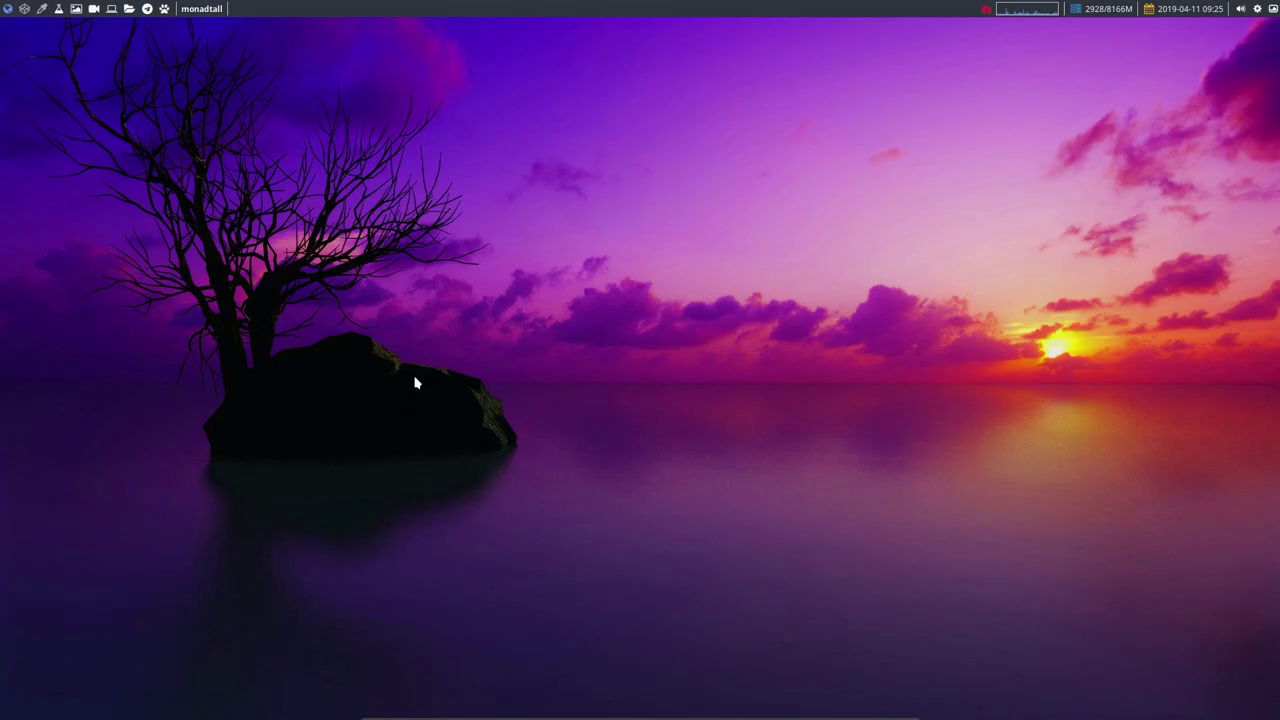
key("super+Return")
type("wp")
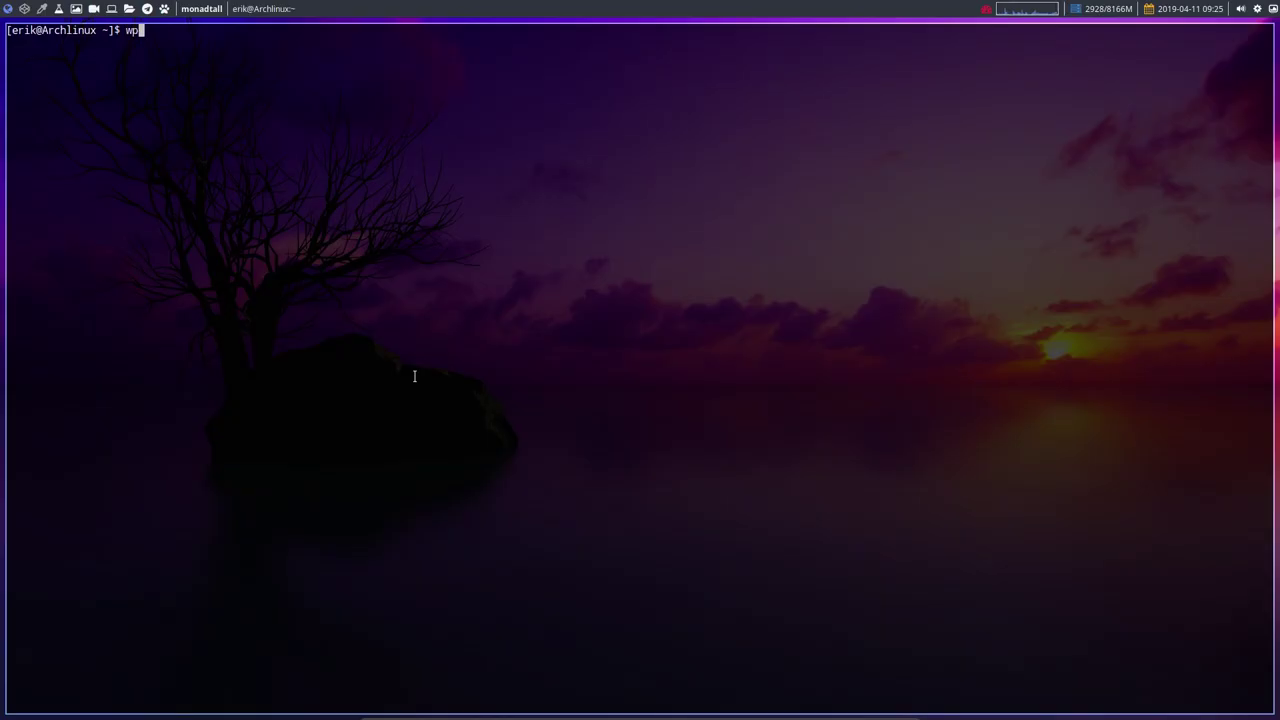
key("Tab")
key("Tab")
key("Tab")
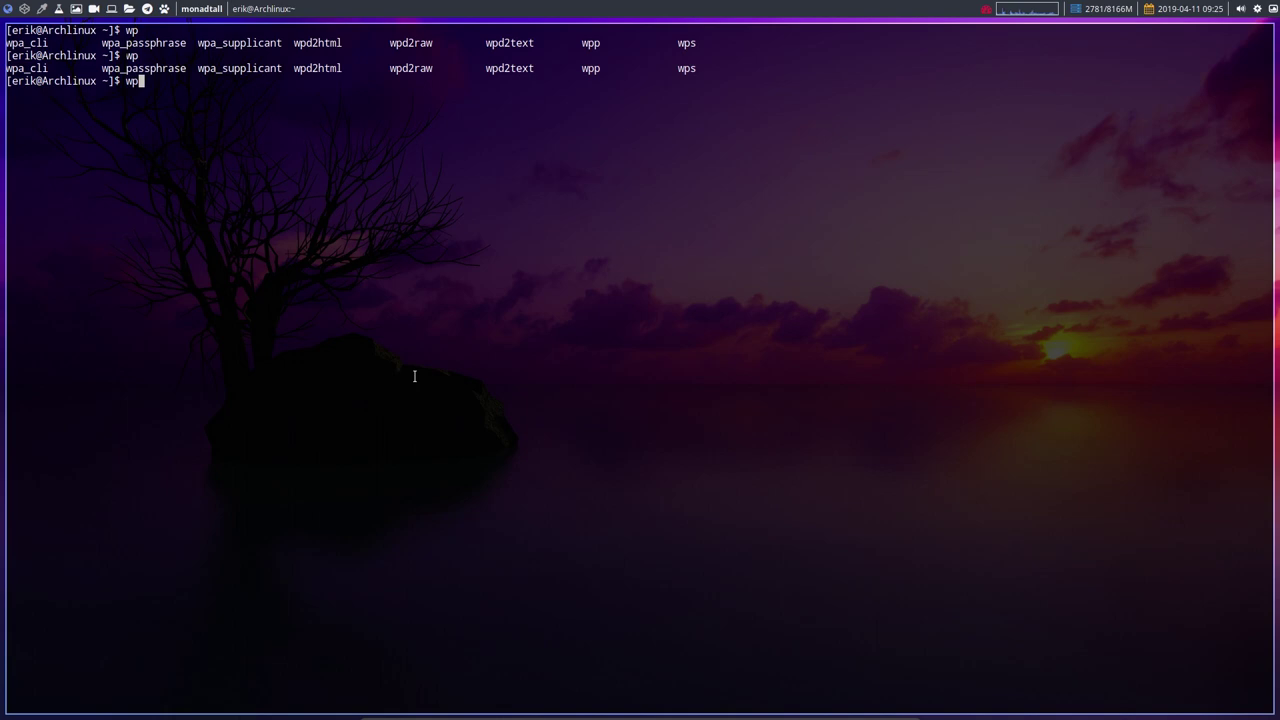
key("super+w")
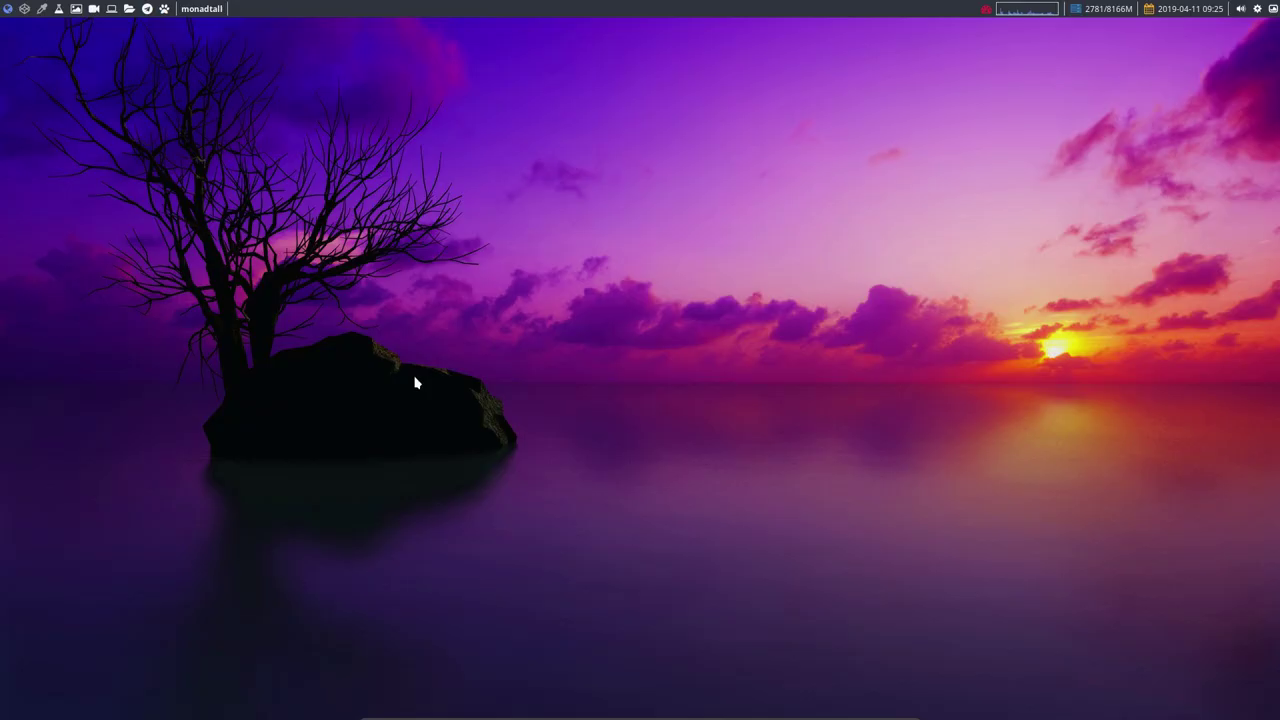
Open Pamac, search for 'wpd' and show the installed files of wps-office
left_click(1257, 10)
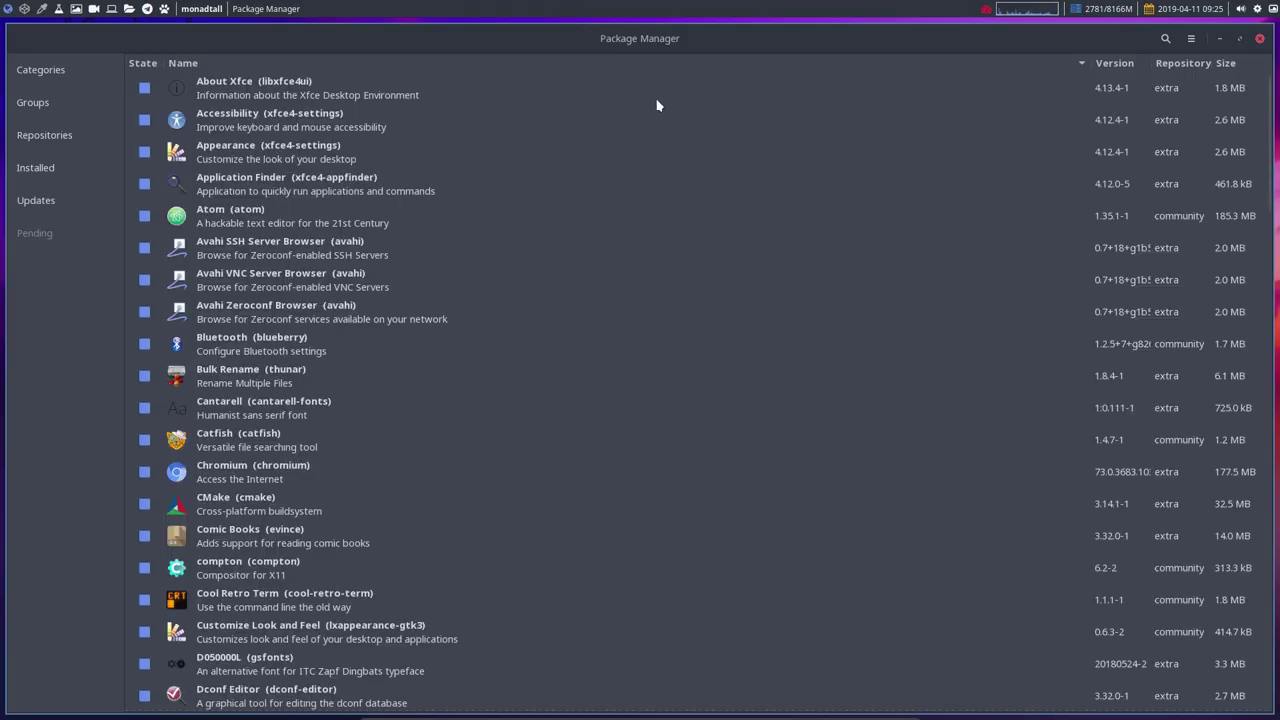
left_click(1165, 40)
type("wp")
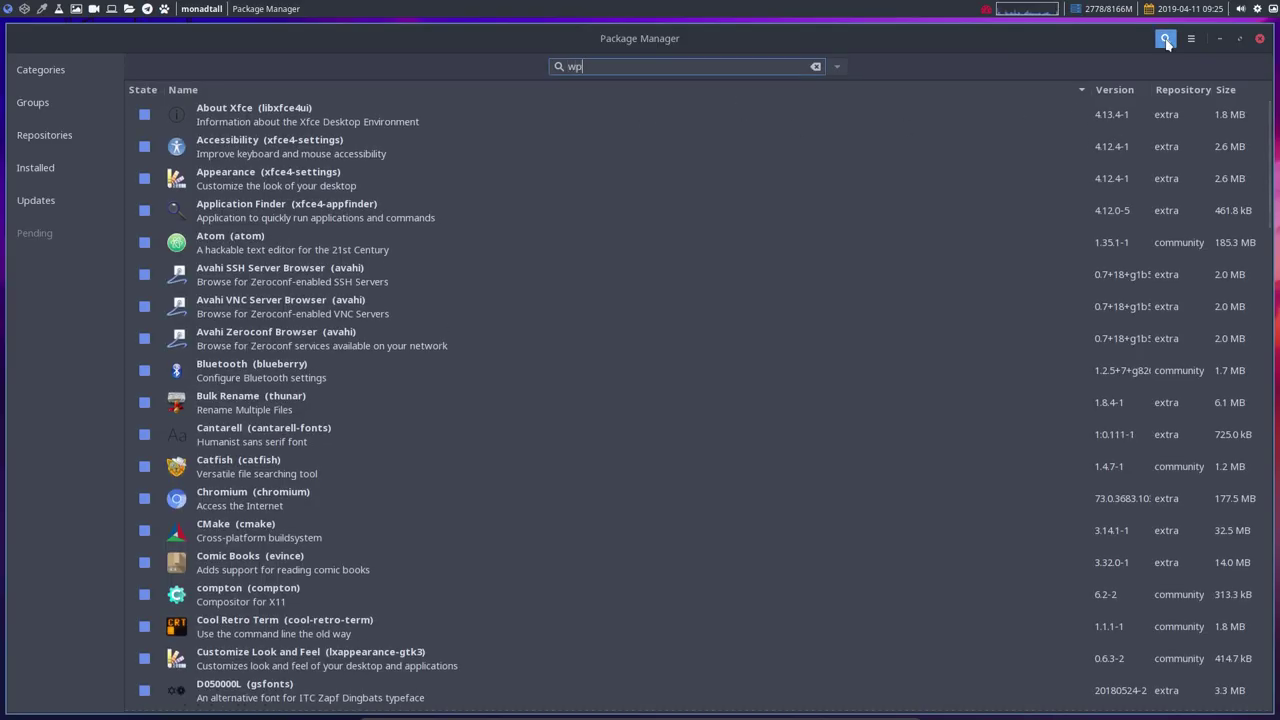
type("d")
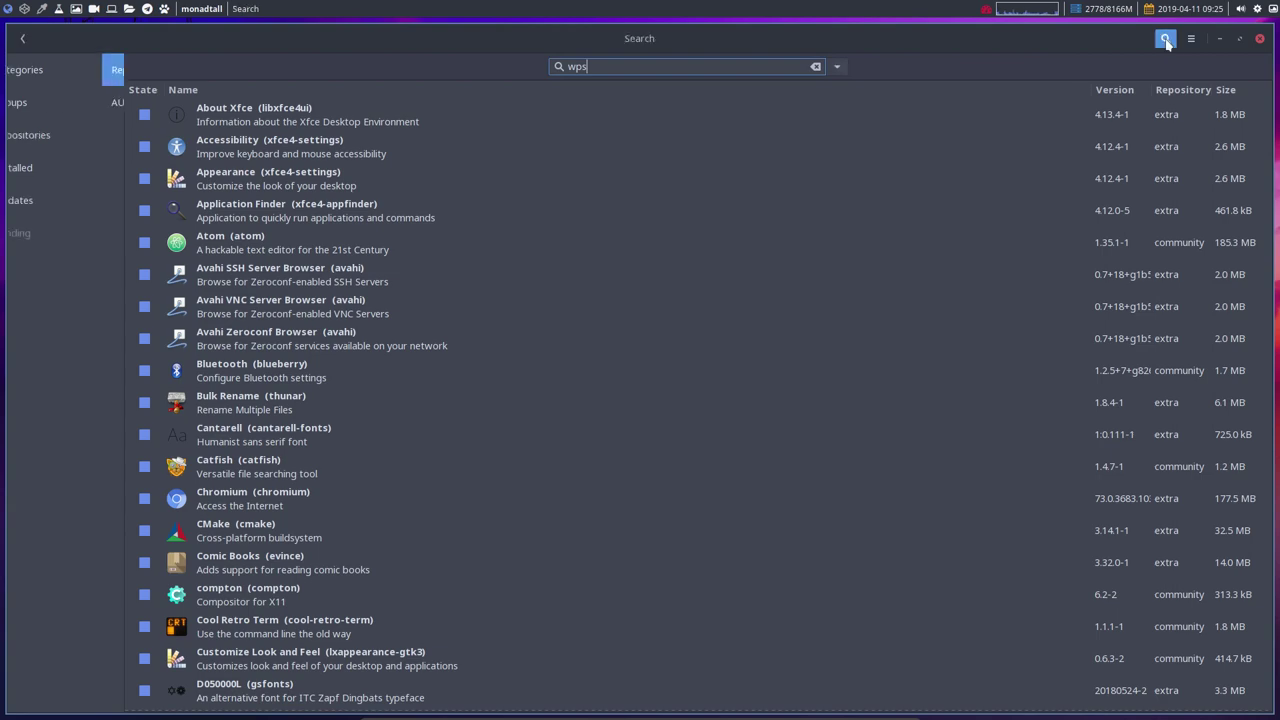
left_click(137, 130)
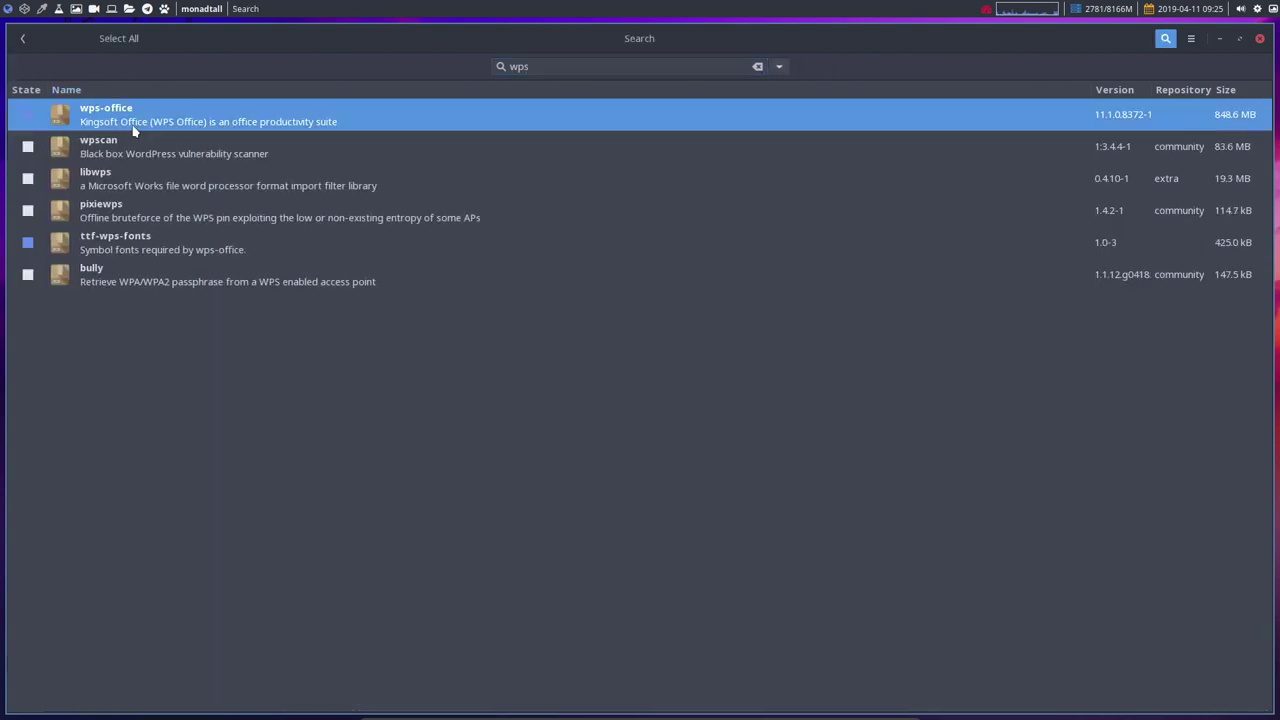
left_click(134, 130)
left_click(60, 134)
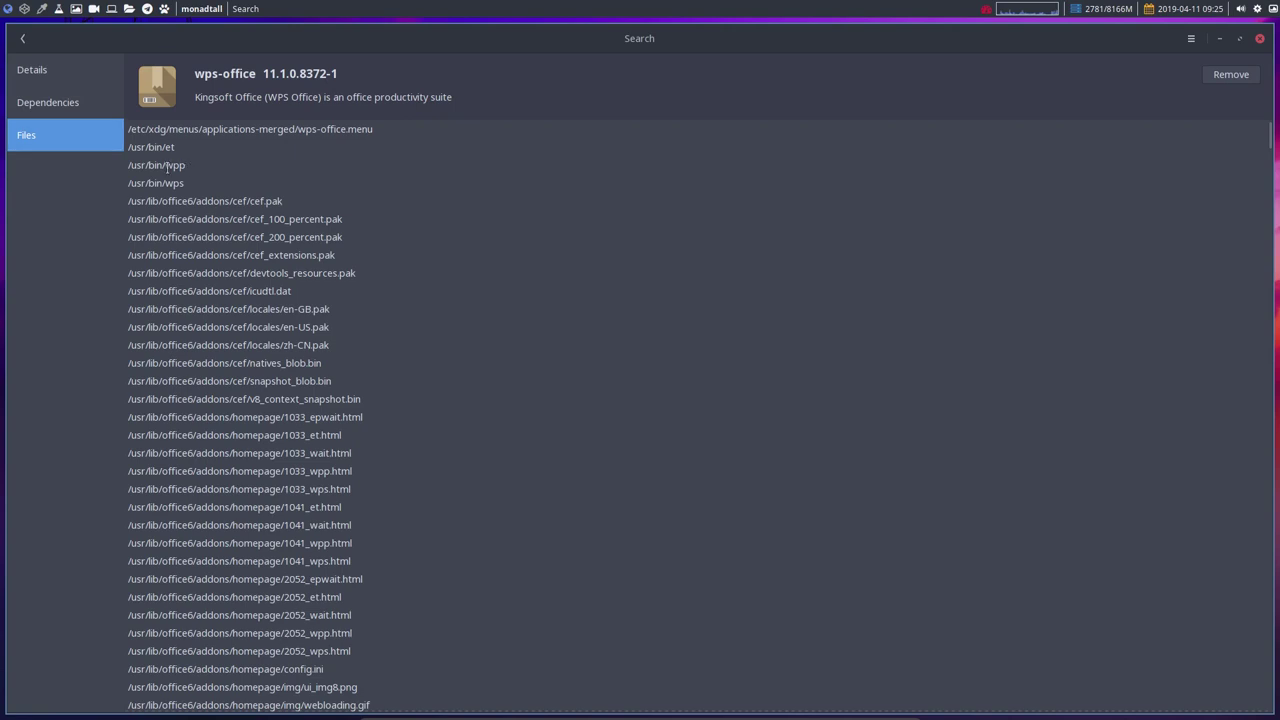
Scroll through the wps-office file list and back up to the /usr/bin/et, wpp and wps launchers
mouse_move(166, 167)
left_mouse_down()
mouse_move(184, 169)
mouse_move(184, 183)
left_mouse_up()
scroll(216, 270, "down", 5)
scroll(216, 270, "down", 20)
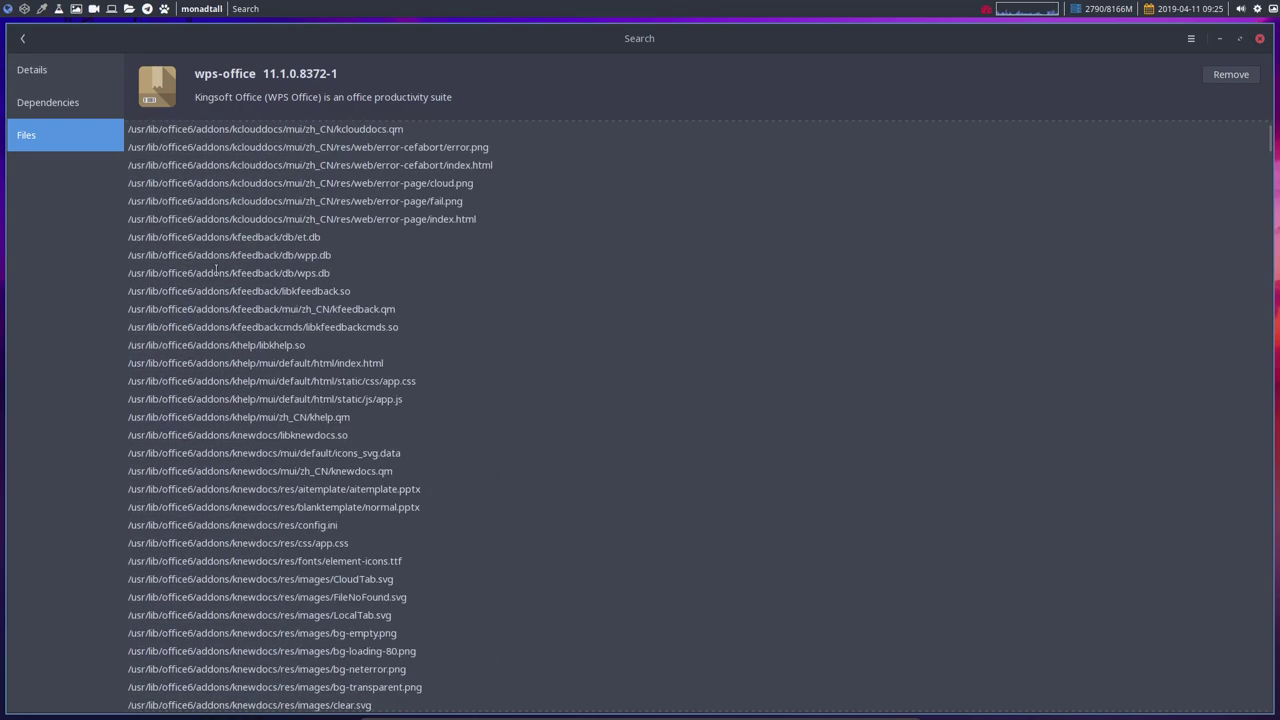
scroll(216, 270, "down", 20)
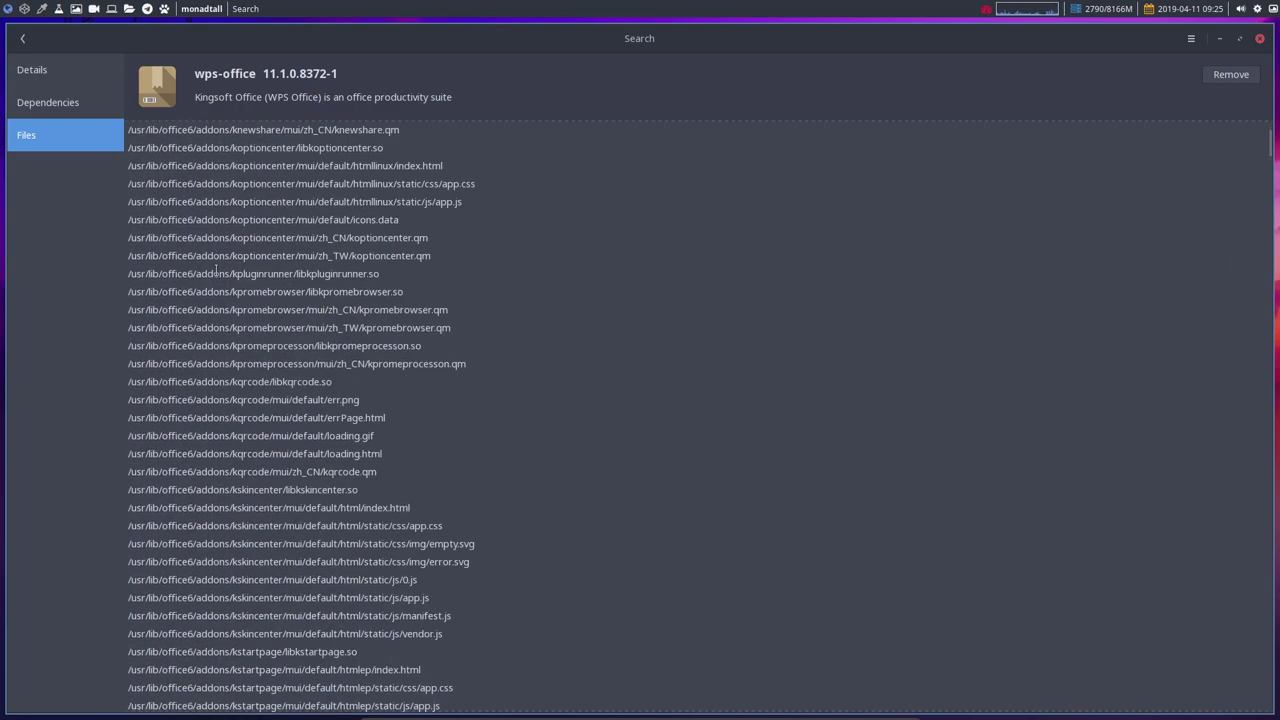
scroll(216, 270, "down", 20)
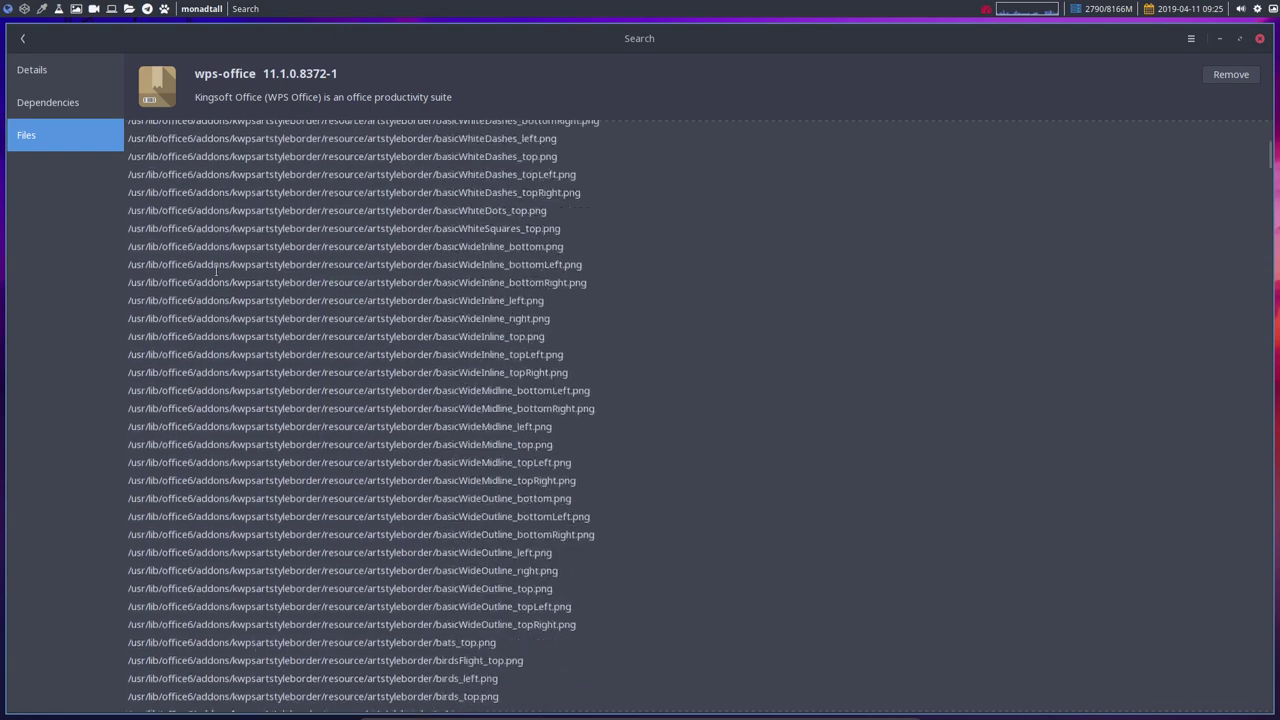
scroll(216, 270, "down", 12)
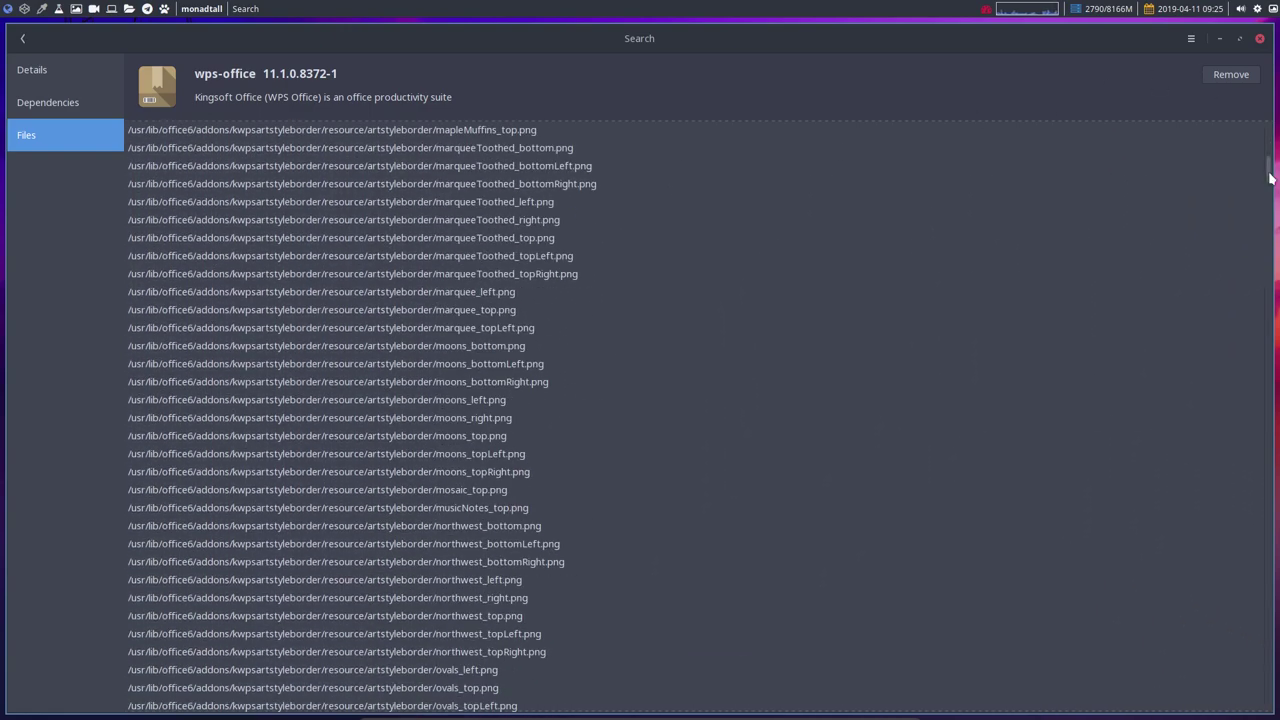
left_click_drag(1268, 198, 1277, 688)
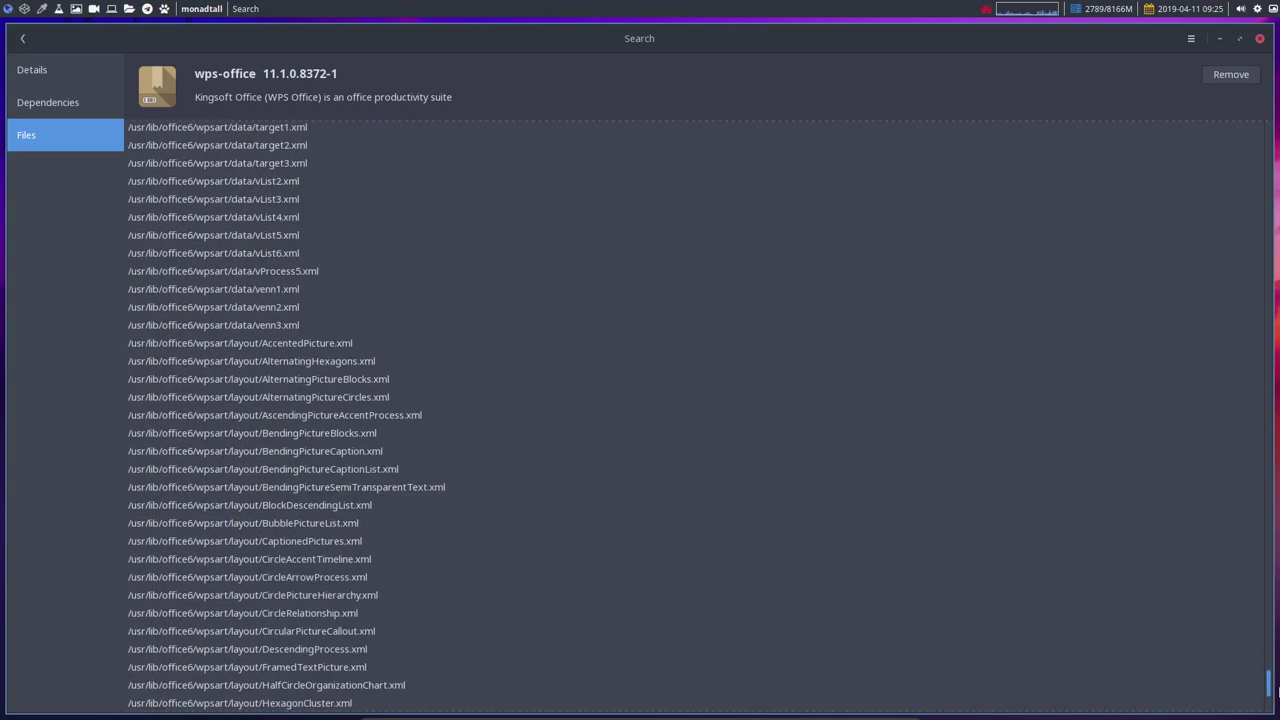
left_click_drag(1277, 497, 1276, 130)
left_click_drag(170, 183, 184, 183)
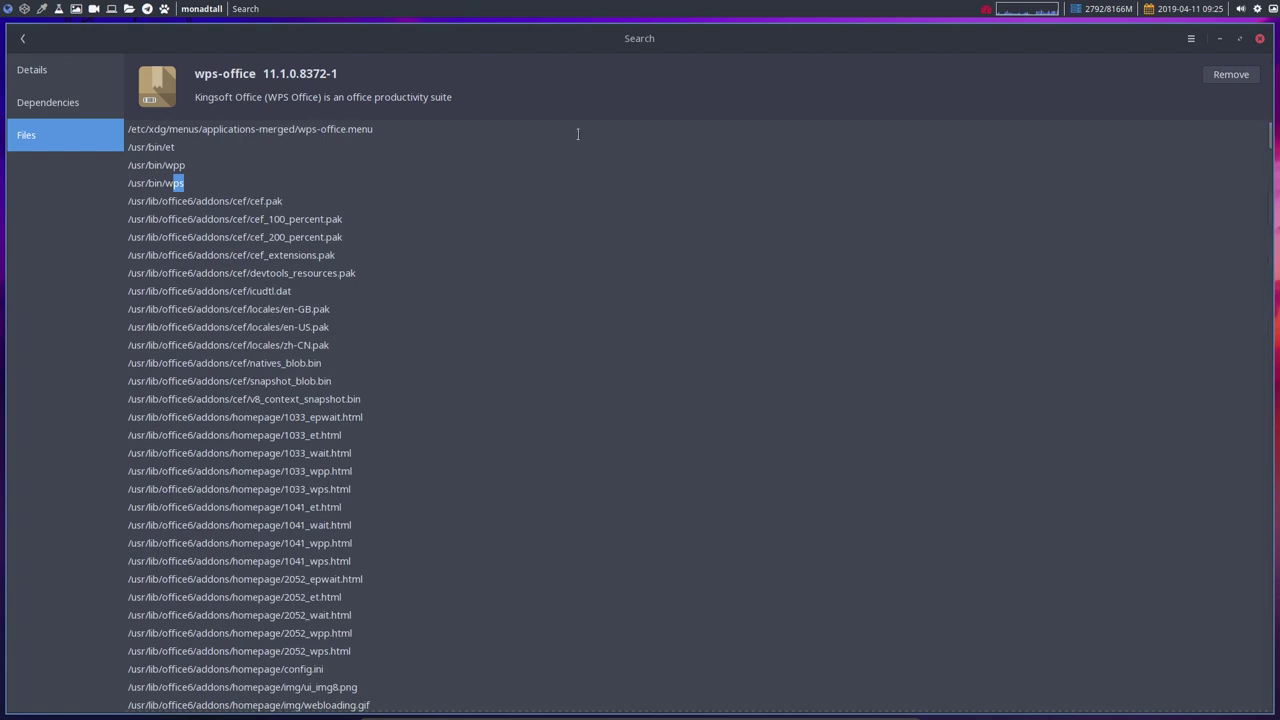
In a new terminal, run the et, wpp and wps commands one after another
left_click(206, 148)
key("super+Return")
type("et")
key("Return")
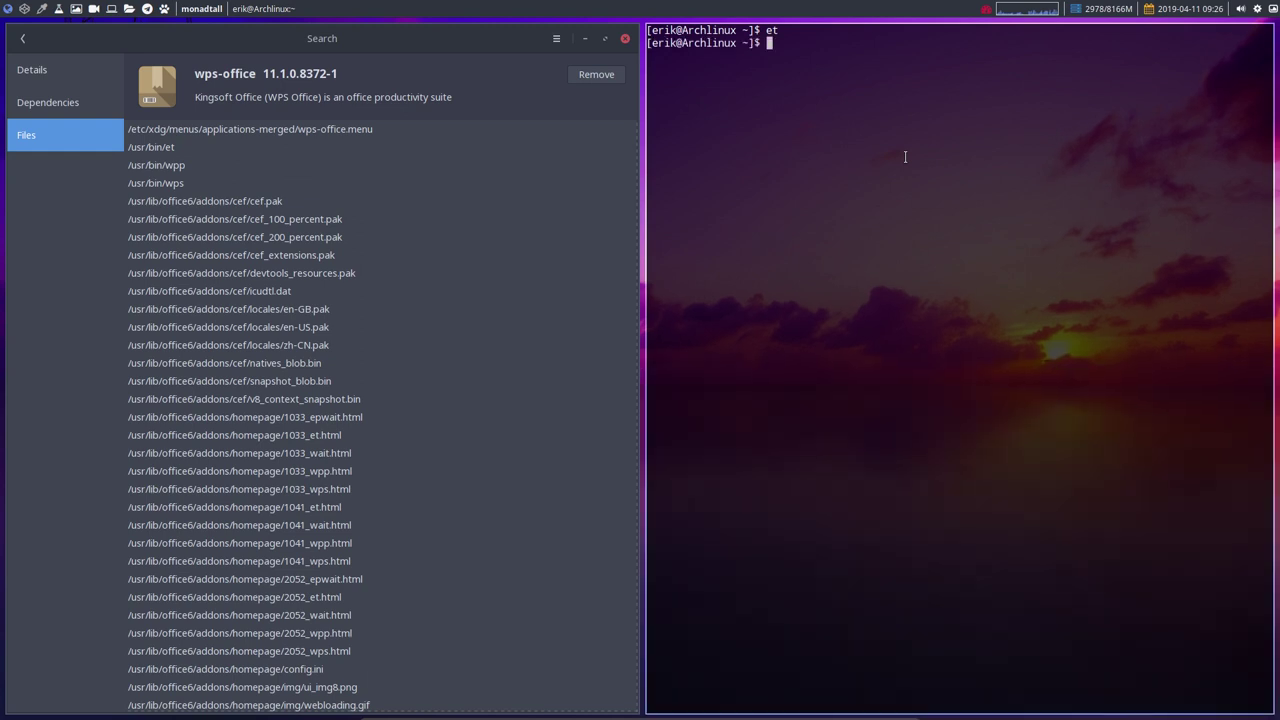
type("wpp")
key("Return")
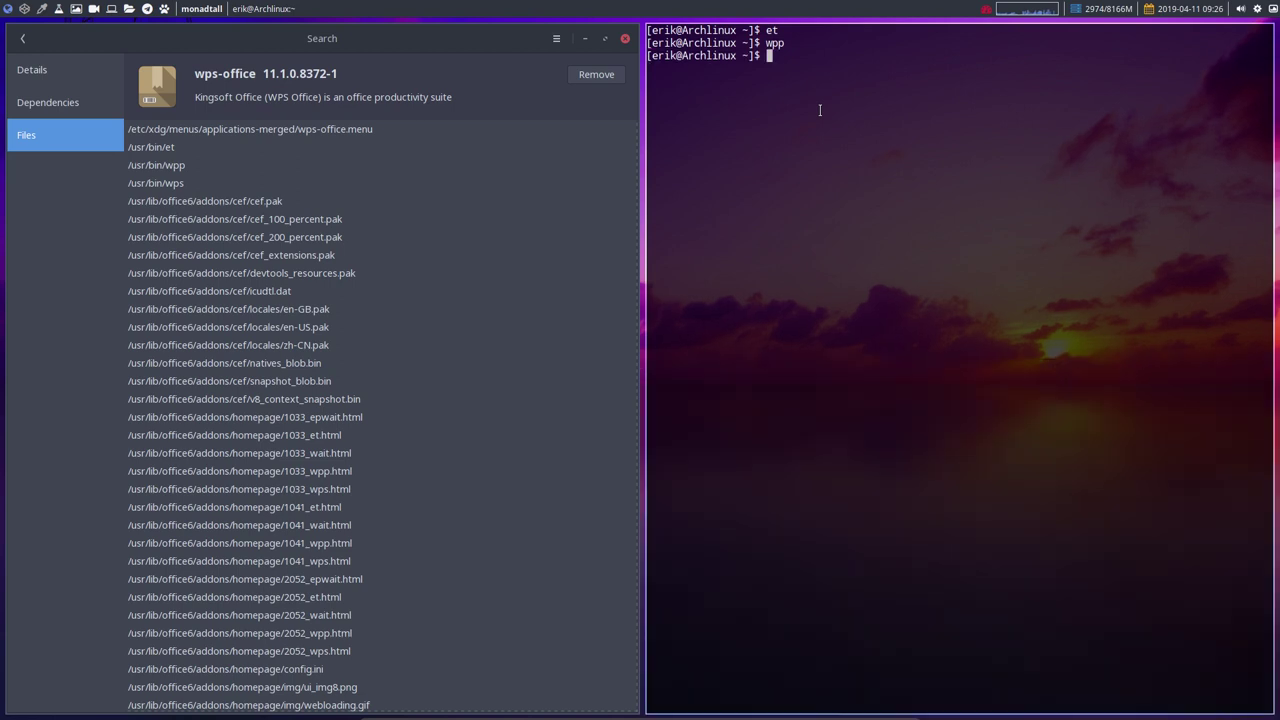
type("wps")
key("Return")
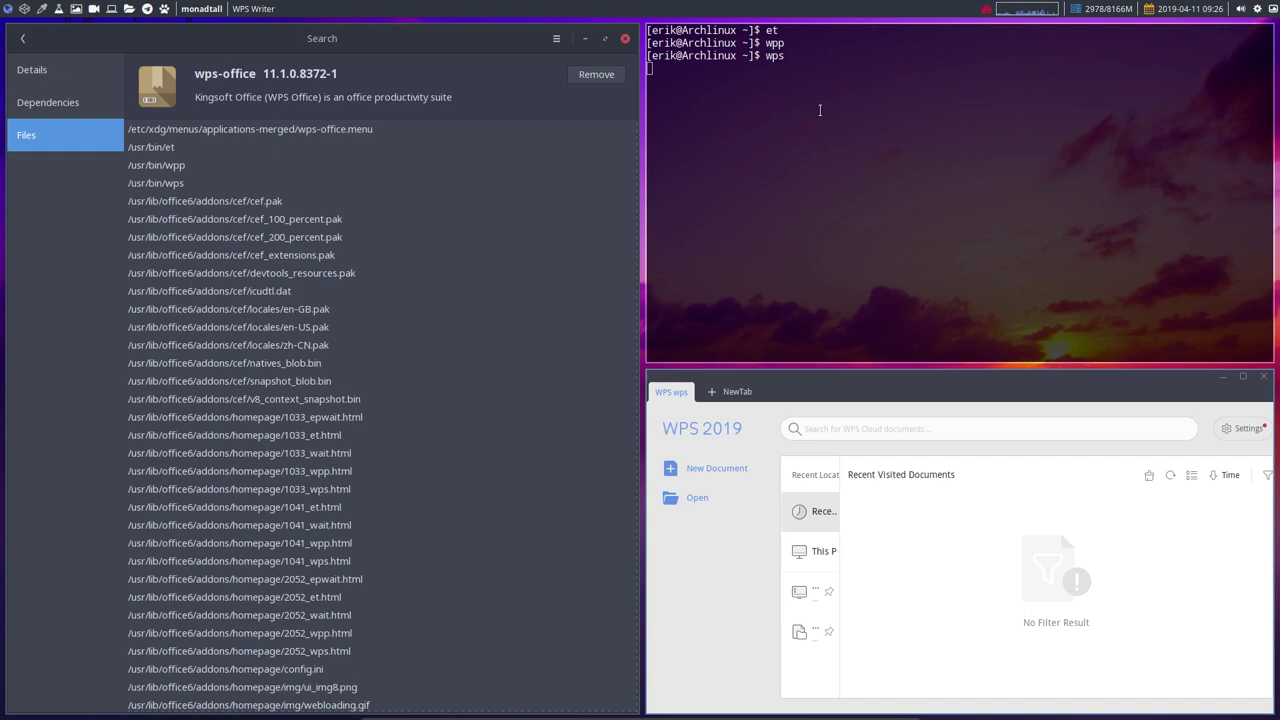
left_click(22, 40)
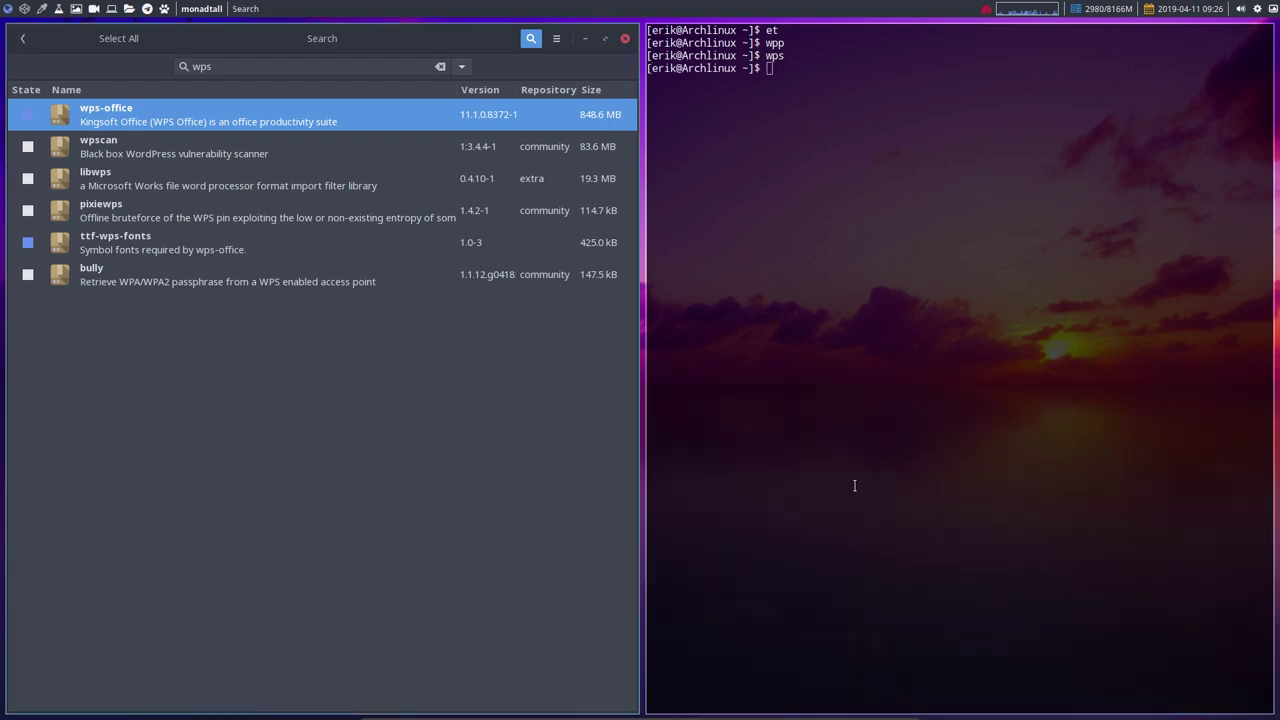
Start WPS Spreadsheets via 'et' in the run launcher, then close the terminal and Pamac
key("super+r")
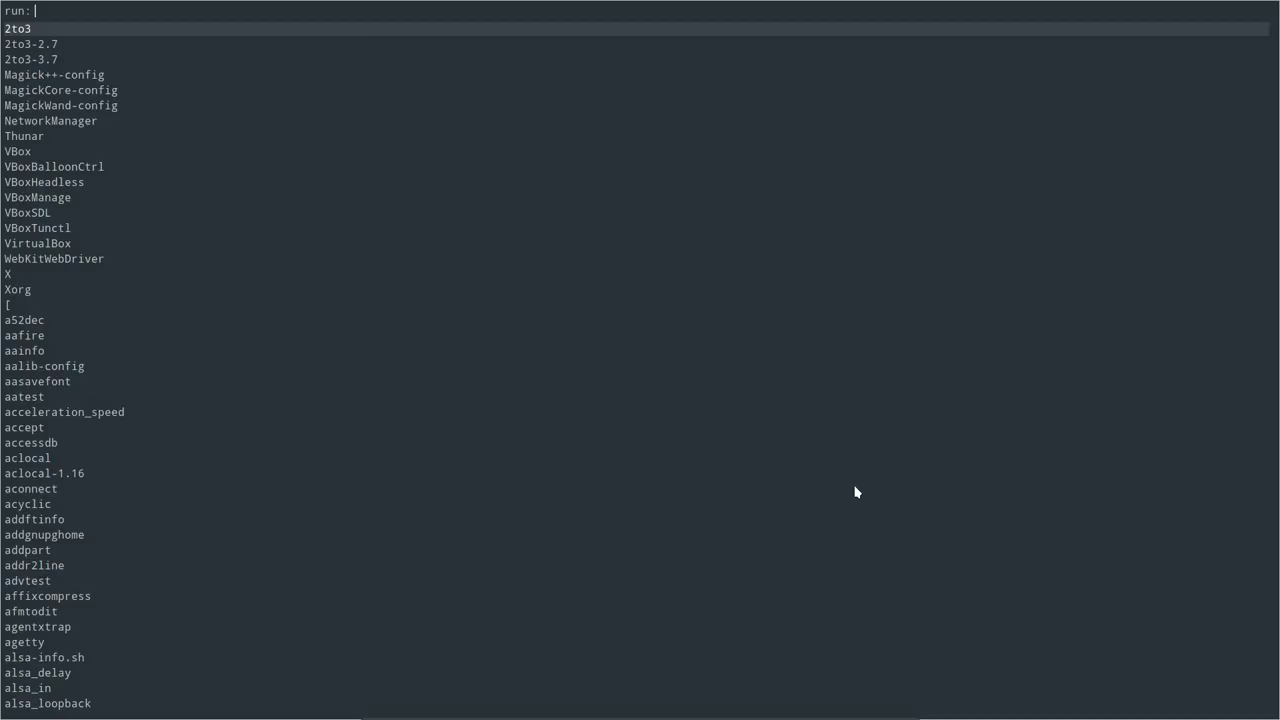
type("wp")
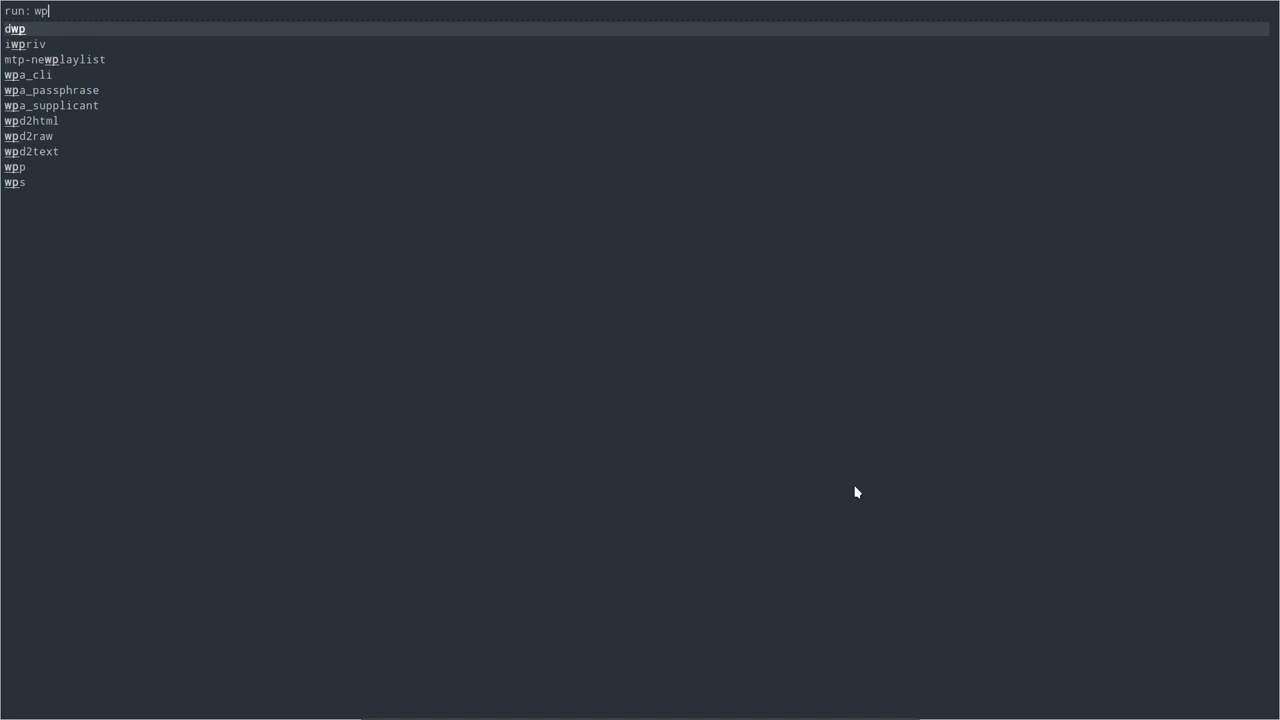
type("s")
key("BackSpace")
key("BackSpace")
key("BackSpace")
type("et")
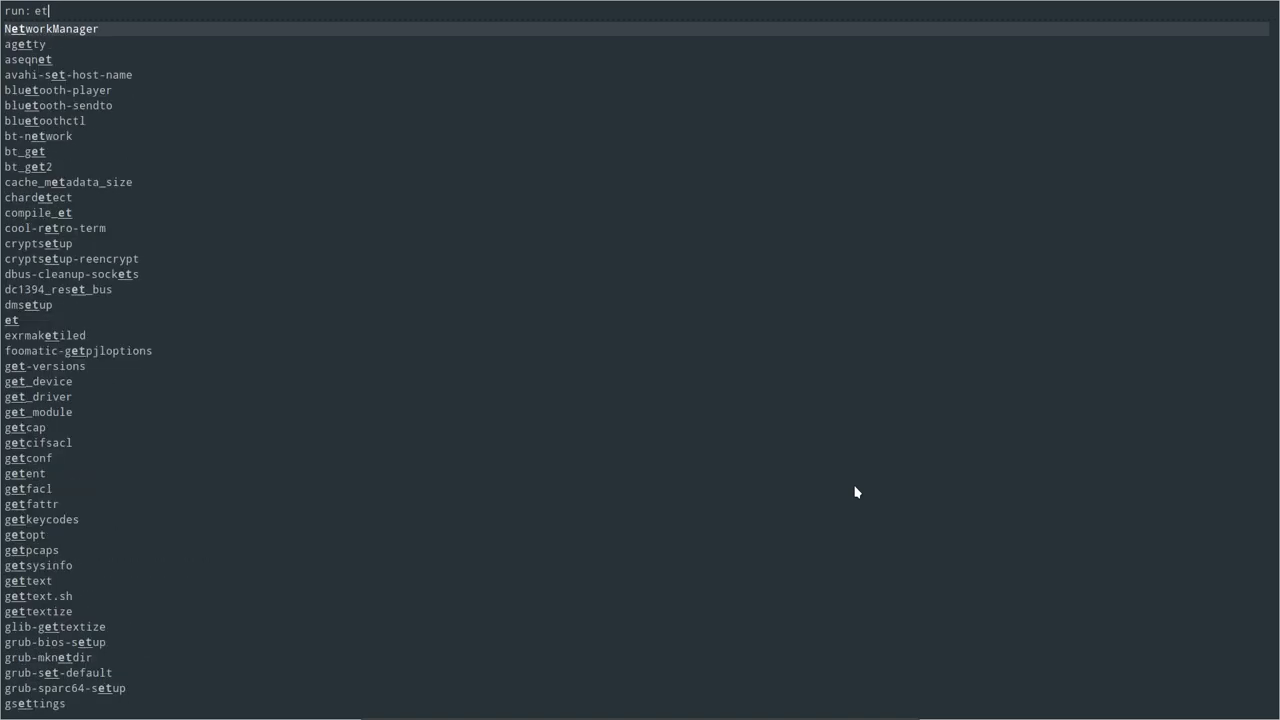
key("Down")
key("Down")
key("Down")
key("Down")
key("Down")
key("Down")
key("Down")
key("Down")
key("Down")
key("Down")
key("Down")
key("Down")
key("Down")
key("Down")
key("Down")
key("Down")
key("Down")
key("Down")
key("Down")
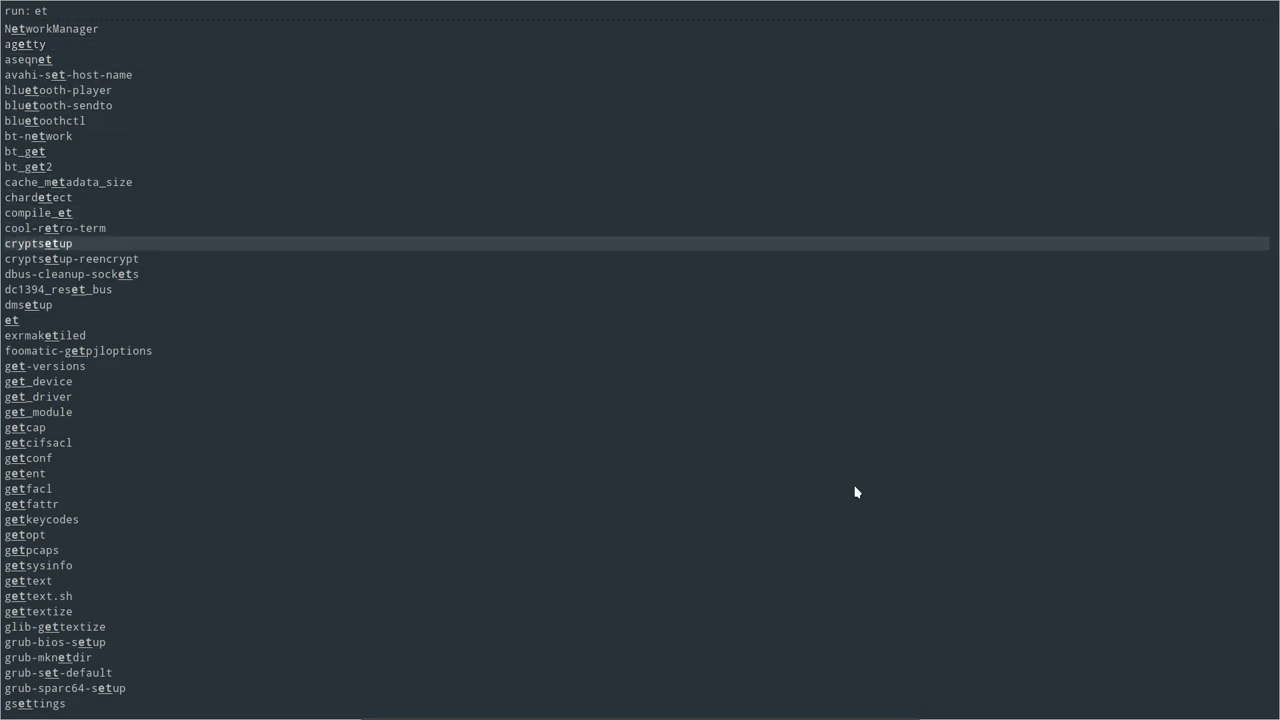
key("Return")
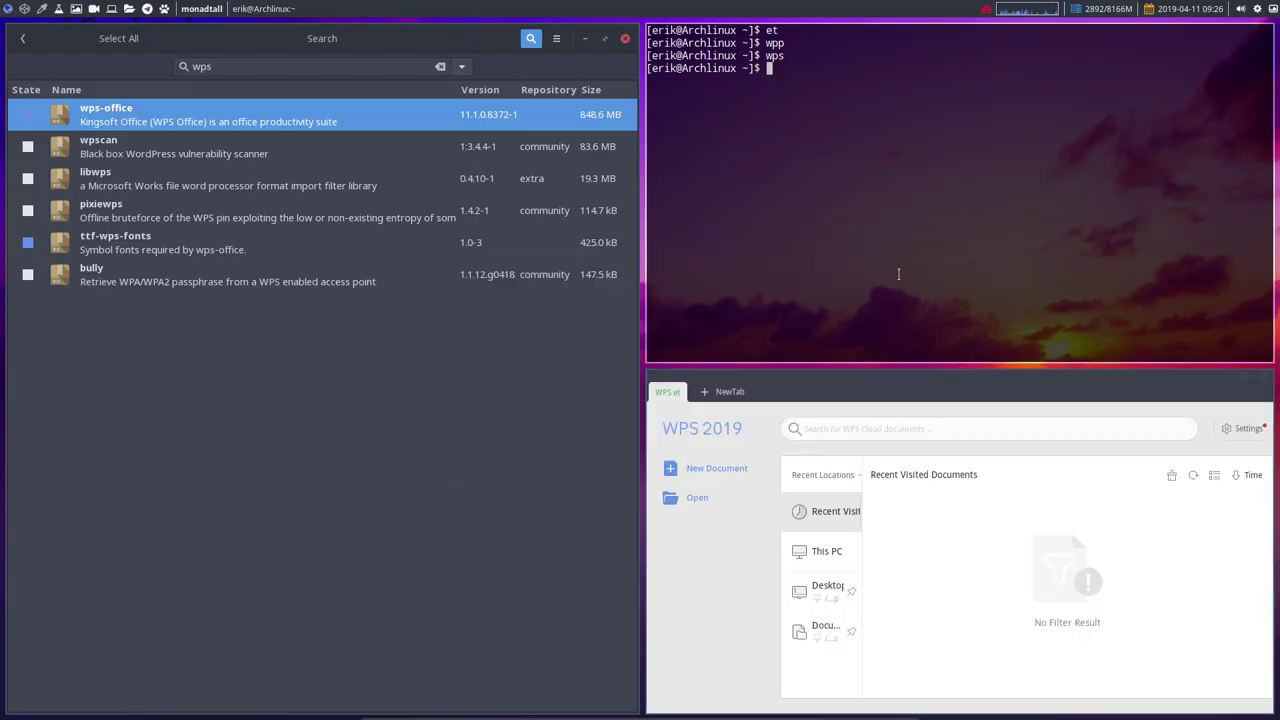
key("super+w")
key("super+w")
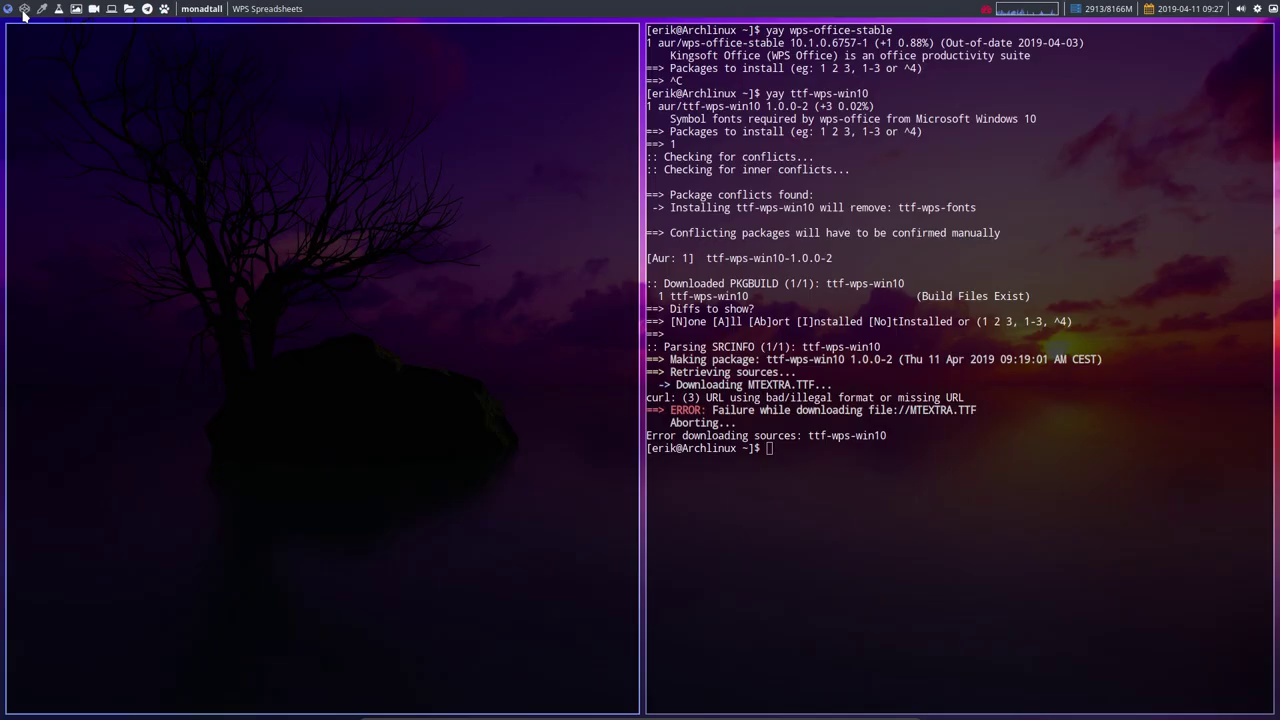
left_click(25, 12)
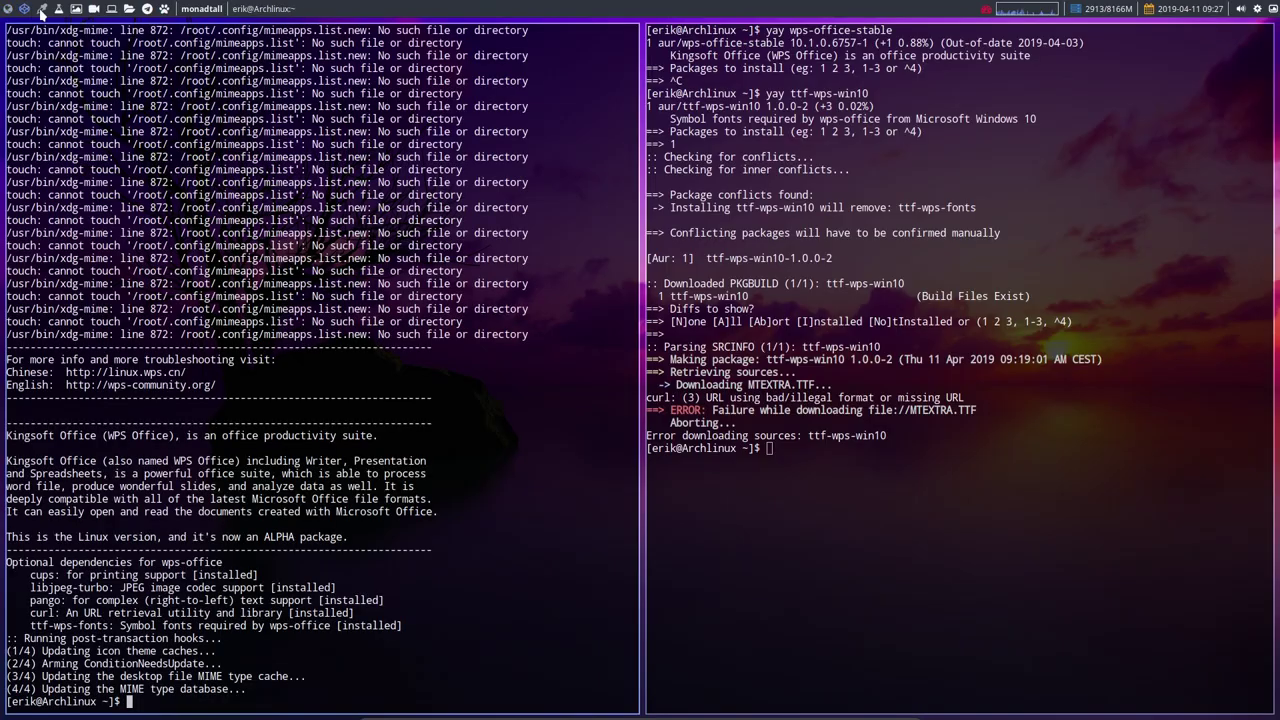
Bring up install-wps-office-v1.sh in Sublime, move Thunar up to arcolinux-nemesis and select git-v1.sh
left_click(42, 9)
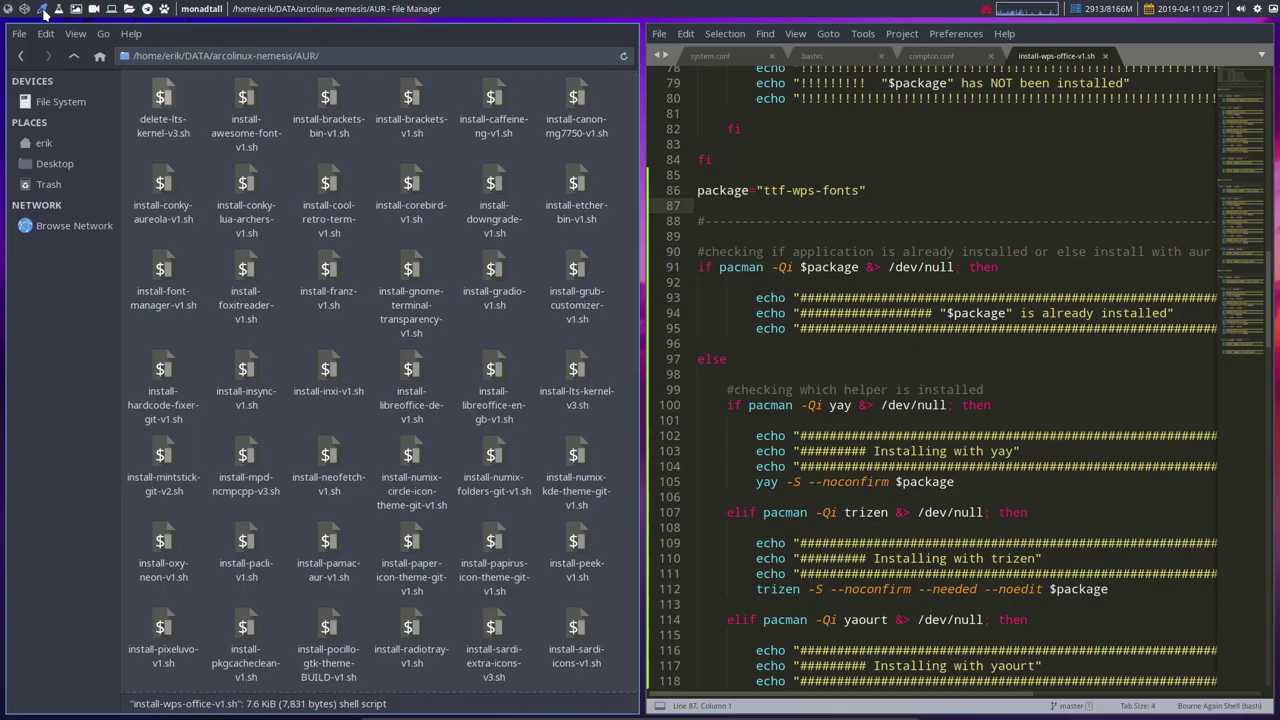
left_click(819, 213)
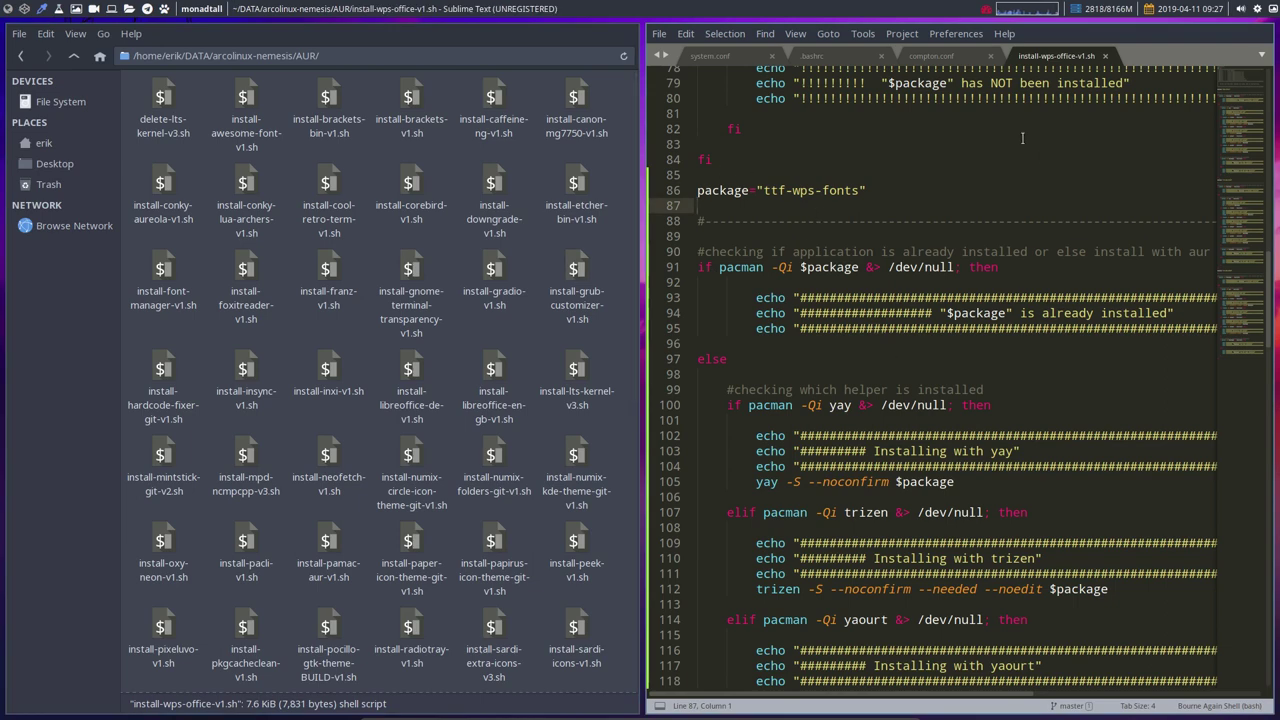
left_click(77, 57)
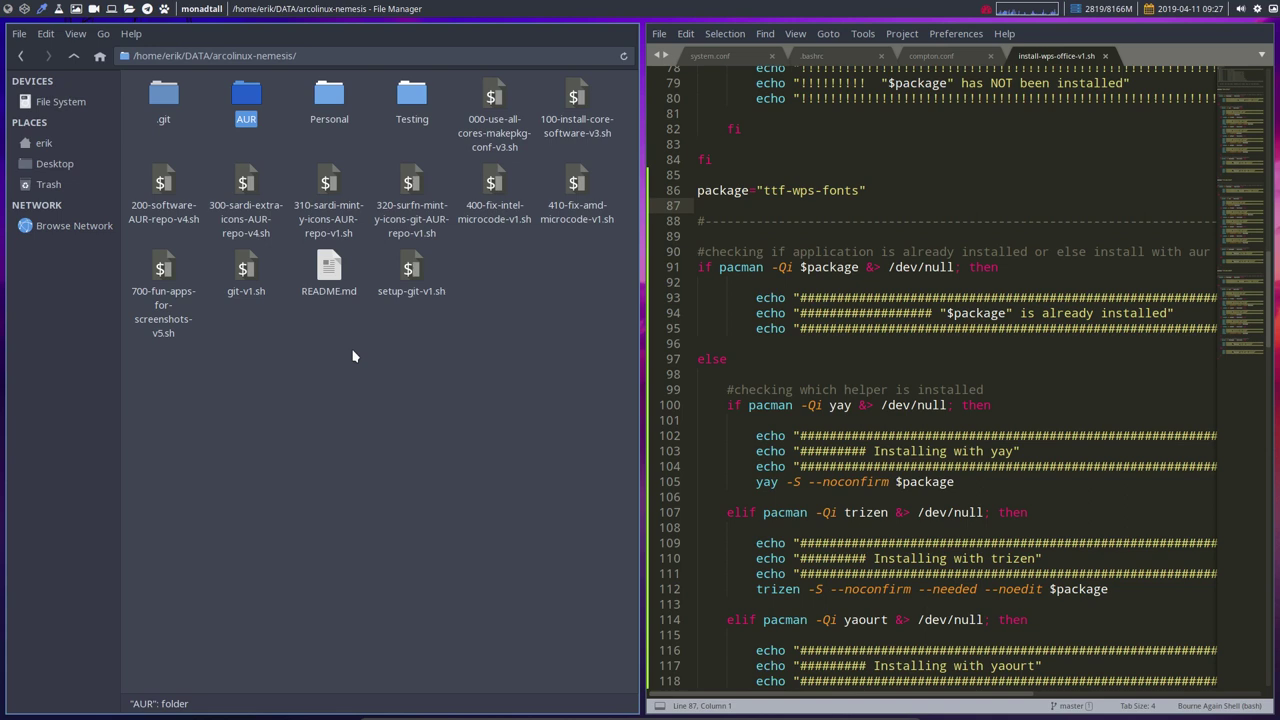
left_click(268, 286)
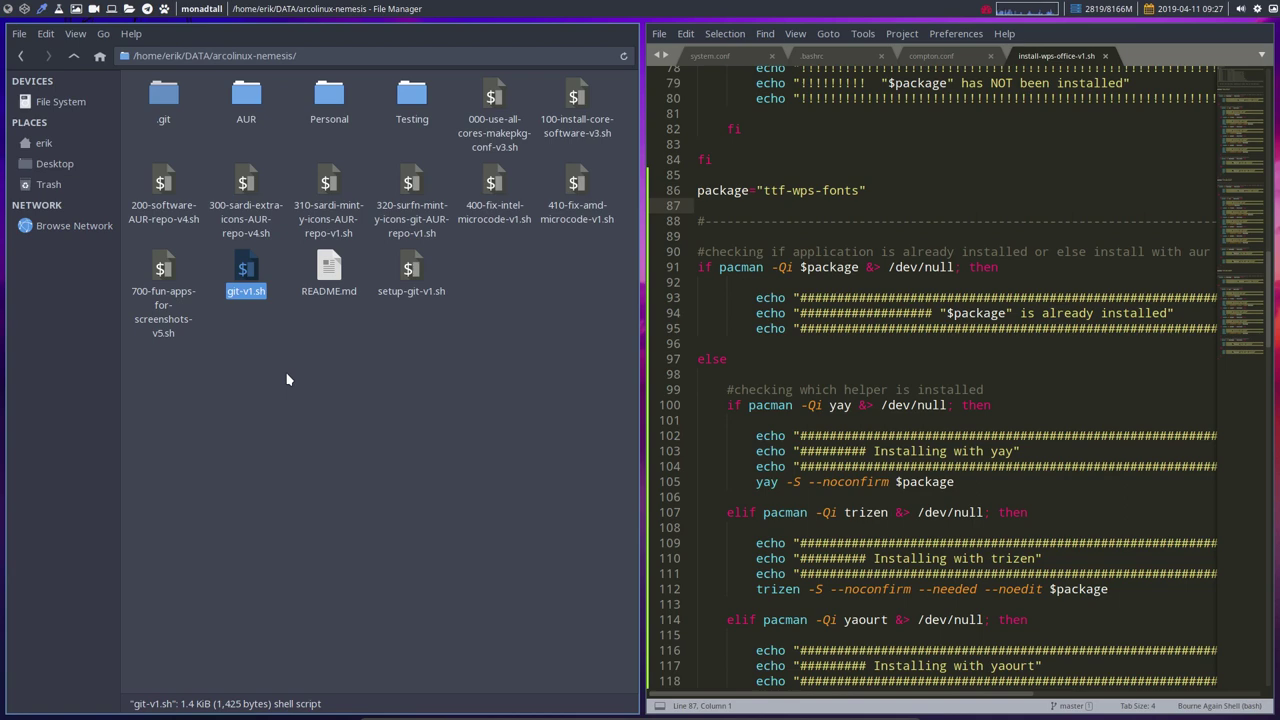
Find the ttf-wps-win10 install block and place the caret at the start of line 154
double_click(803, 190)
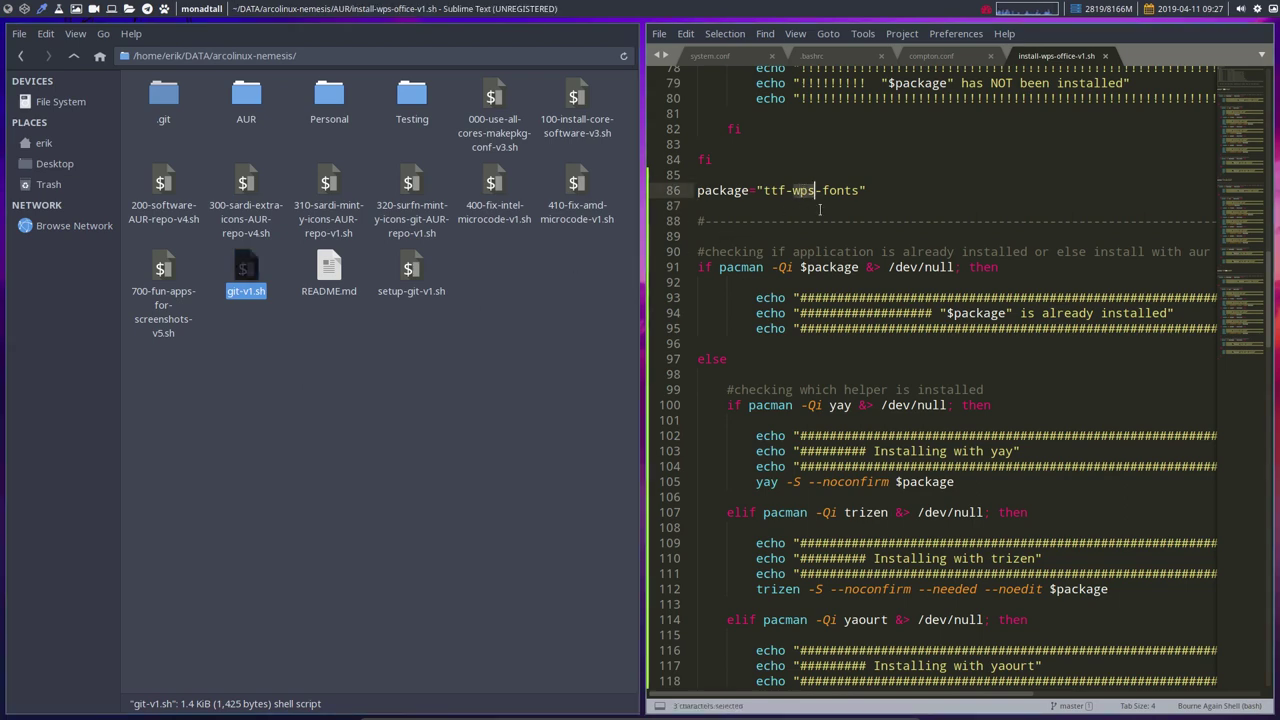
scroll(820, 210, "up", 20)
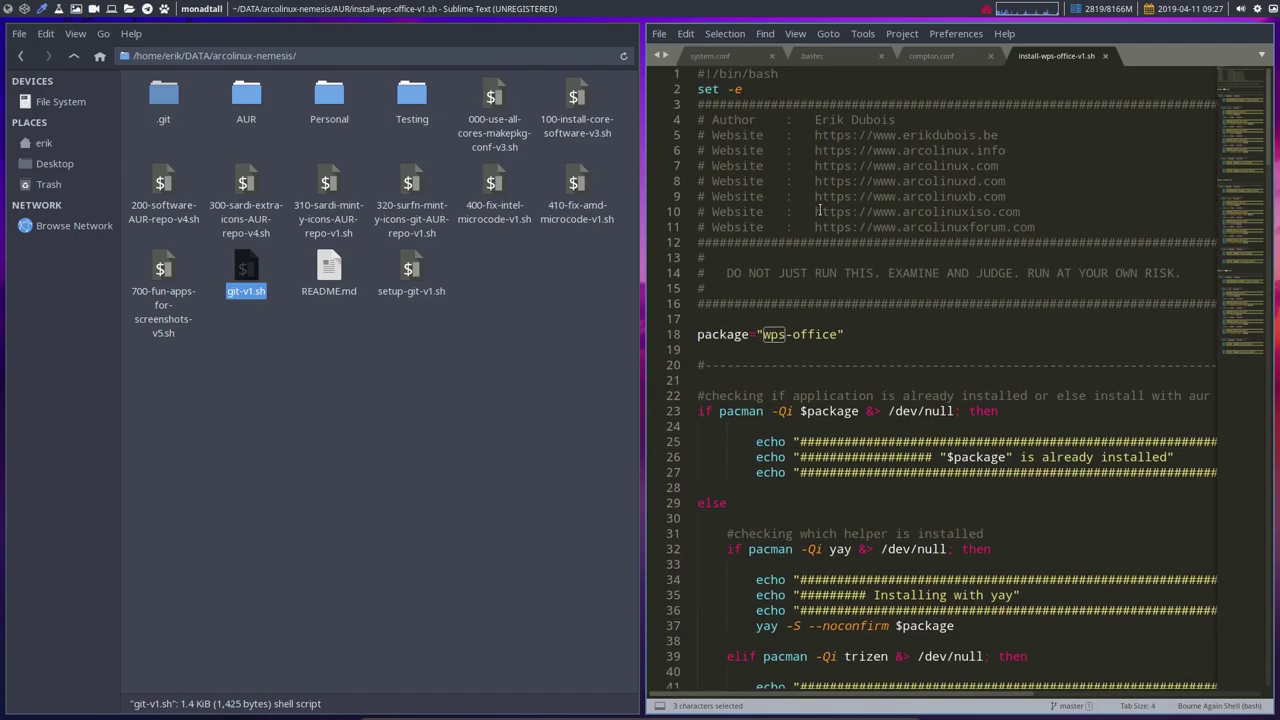
scroll(820, 210, "down", 20)
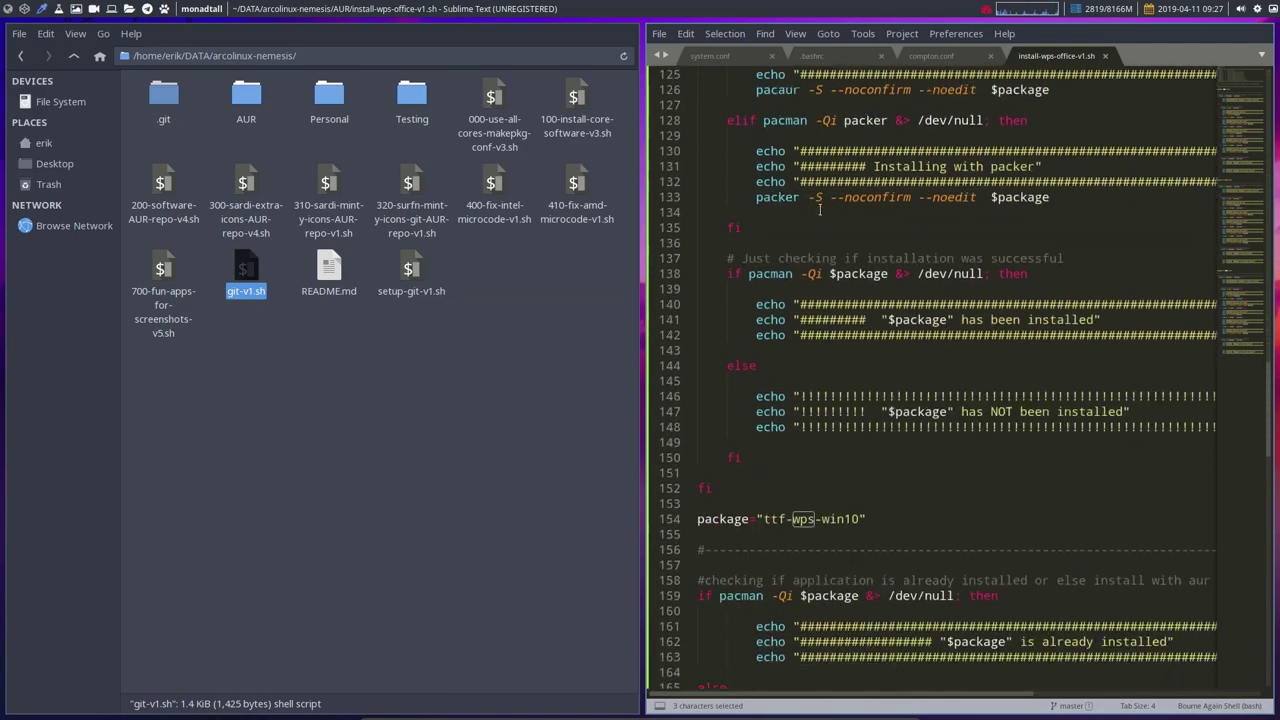
scroll(820, 210, "down", 10)
scroll(813, 297, "up", 6)
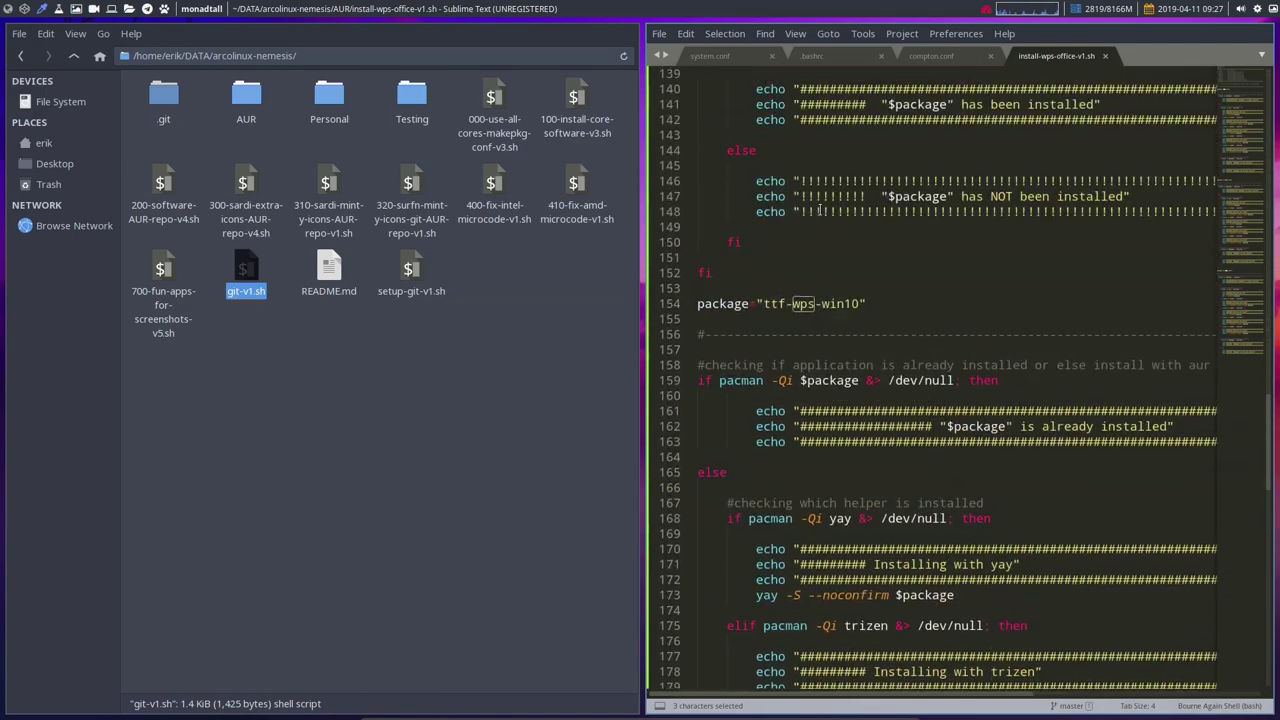
left_click(813, 297)
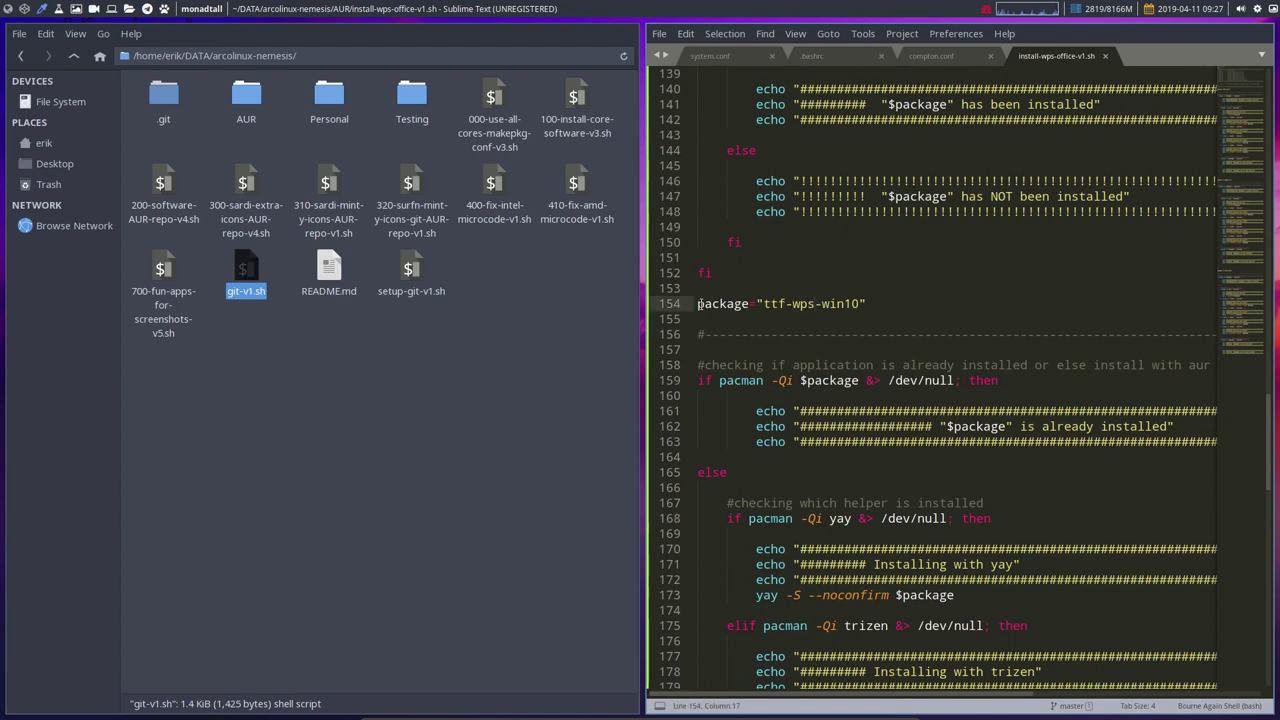
key("Home")
Delete everything from line 154 to the file's end and save install-wps-office-v1.sh
left_click_drag(717, 324, 946, 716)
key("Delete")
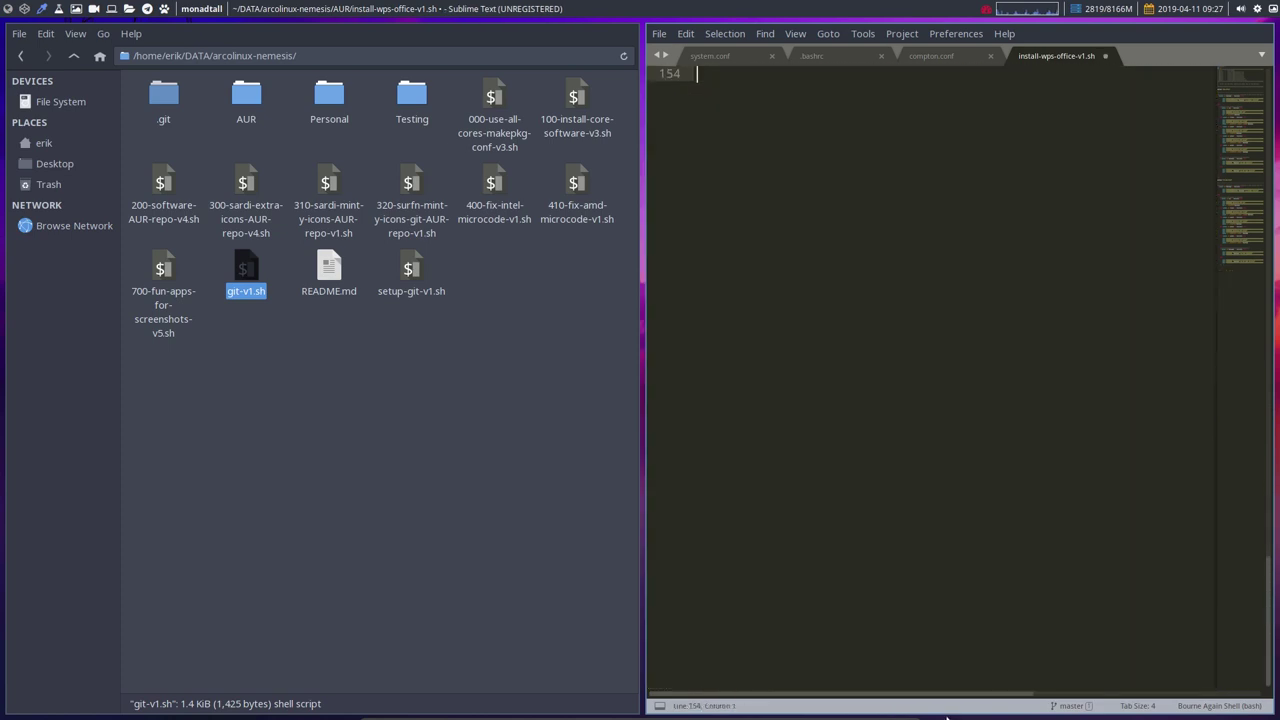
key("ctrl+s")
scroll(803, 217, "up", 13)
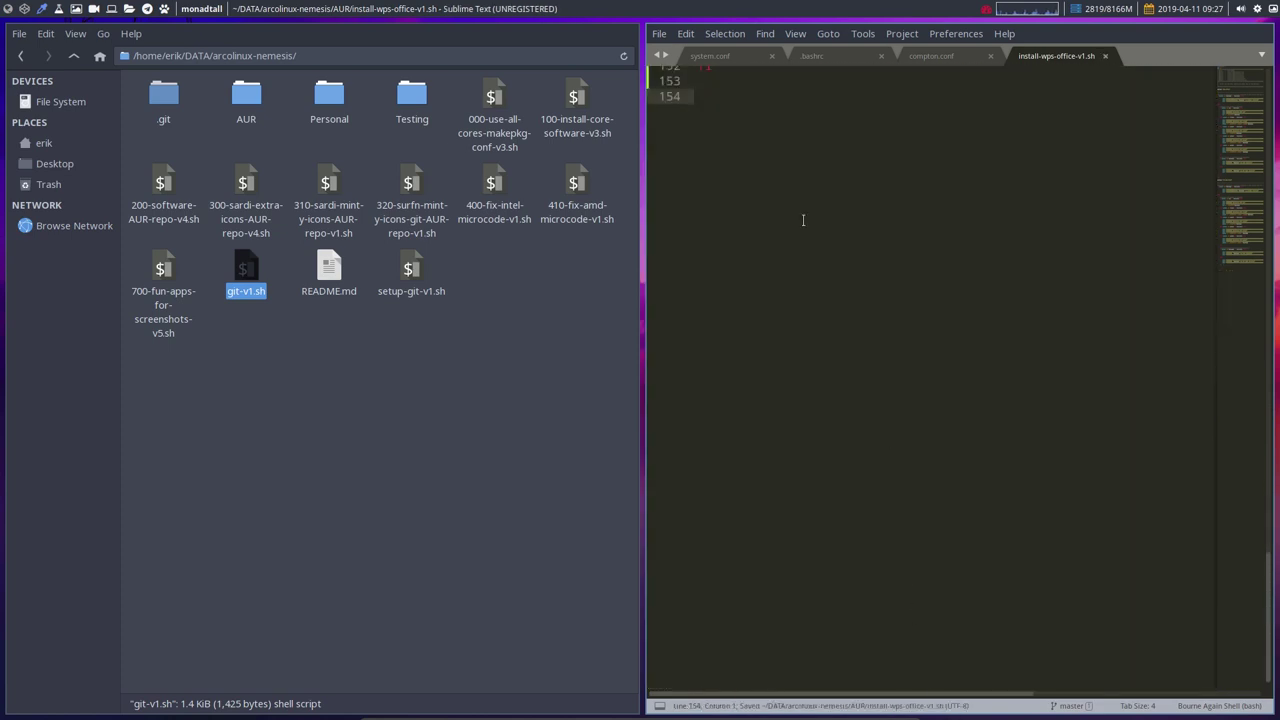